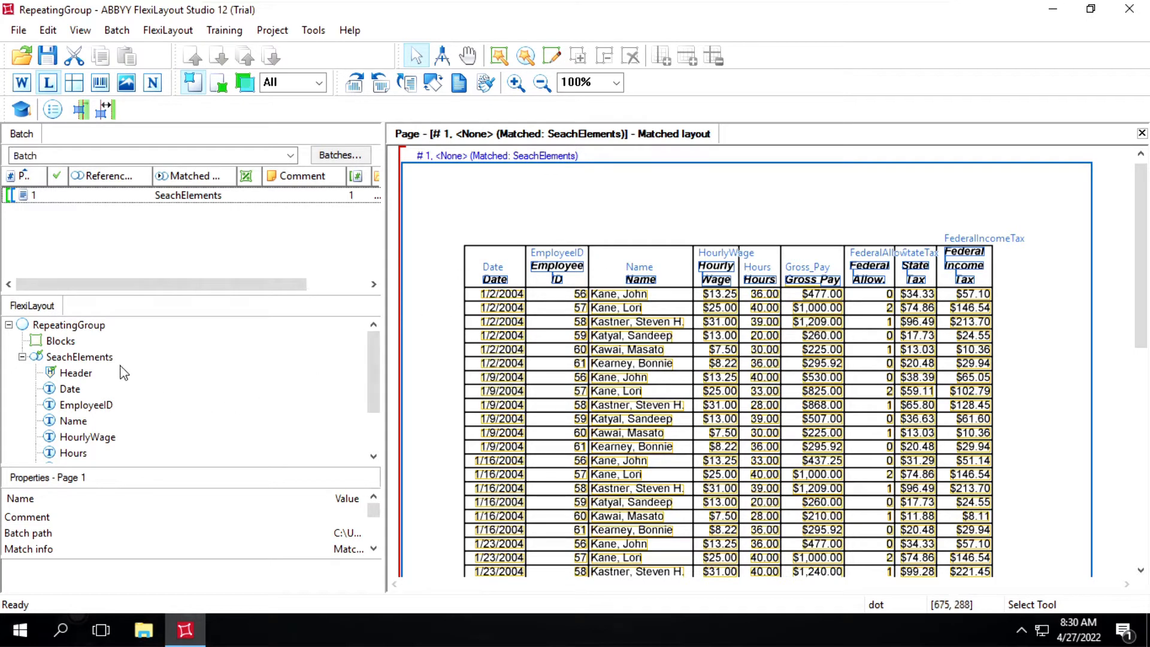
Step: Add a Repeating Group element under SeachElements
scroll(118, 386, "down", 2)
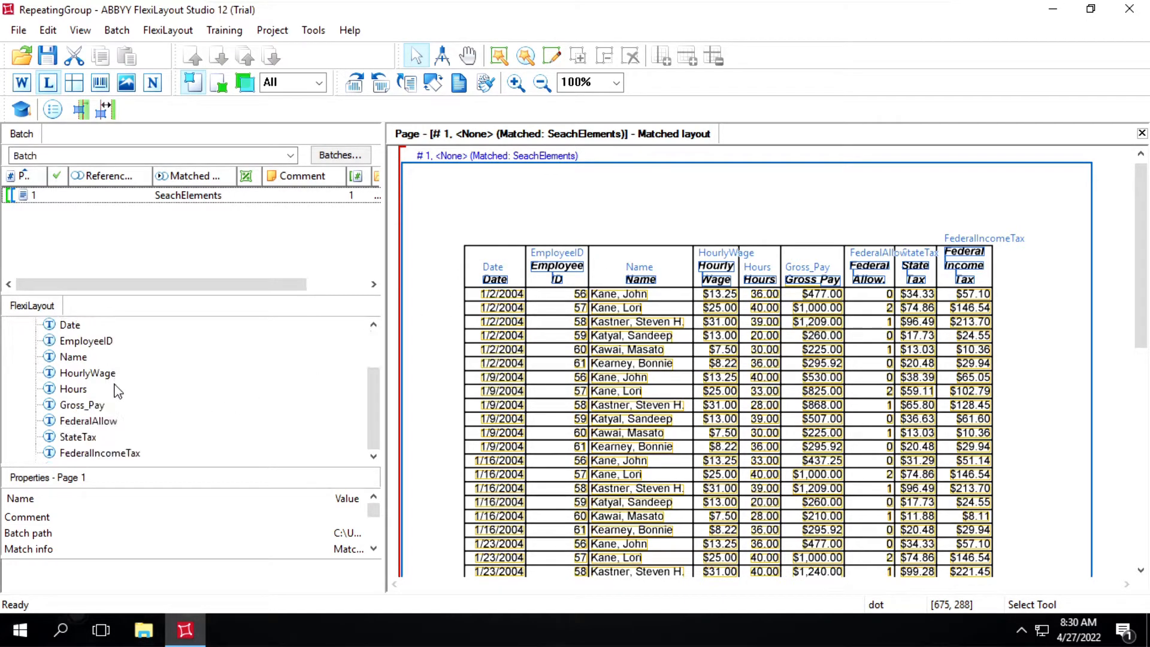
scroll(114, 391, "up", 2)
left_click(84, 358)
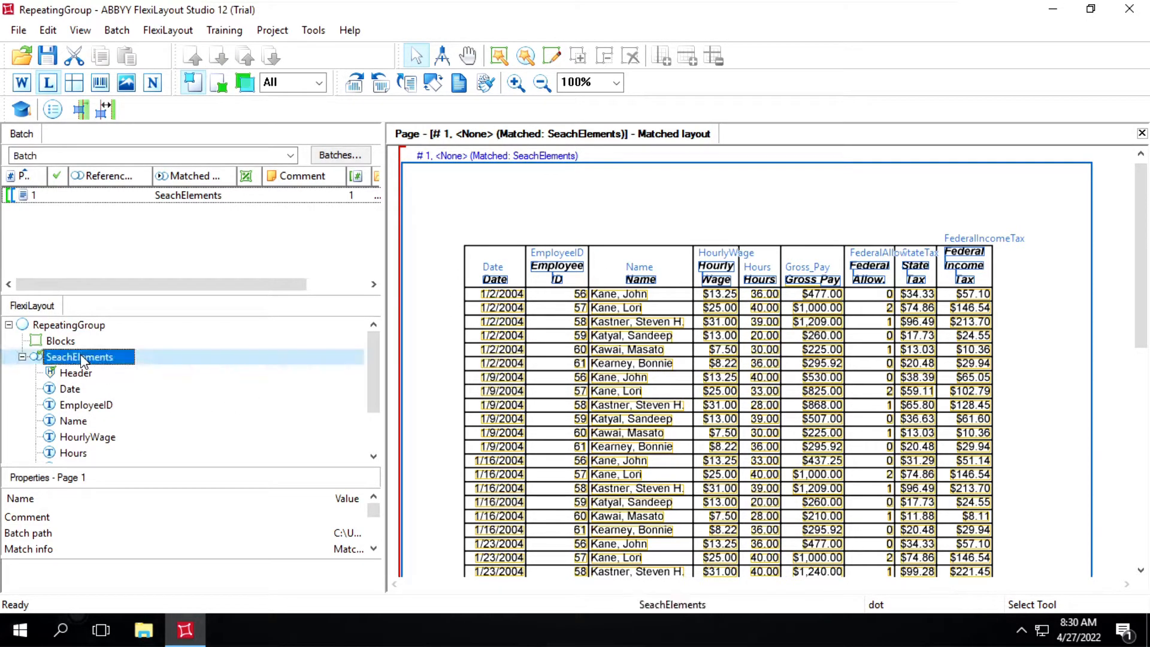
right_click(82, 359)
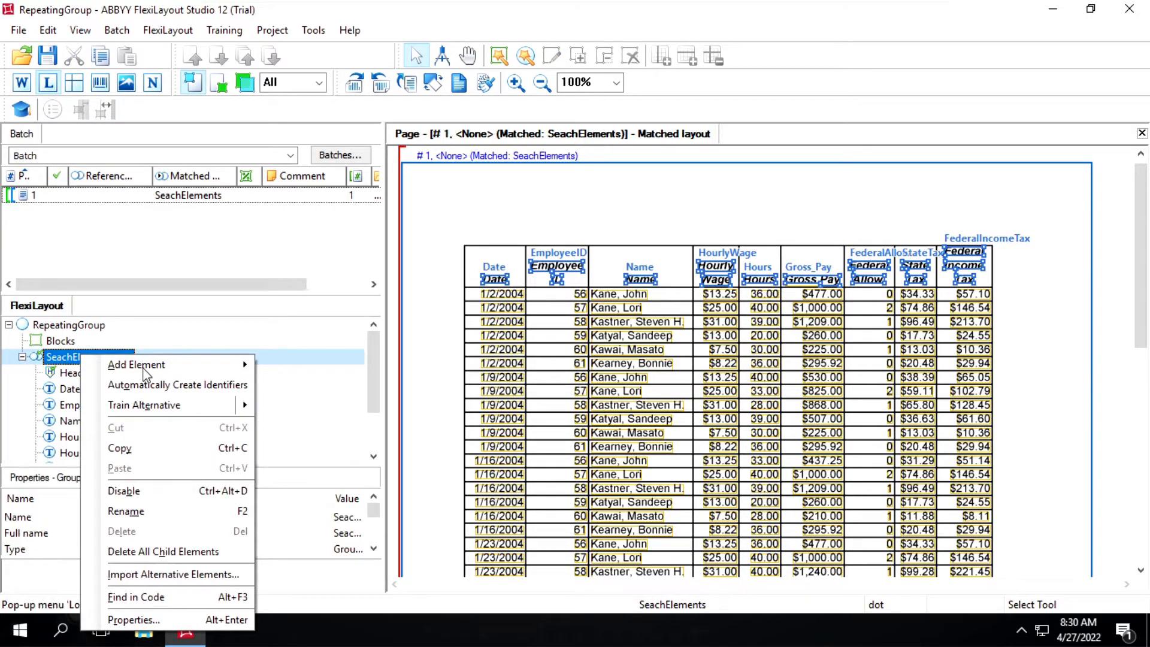
mouse_move(150, 367)
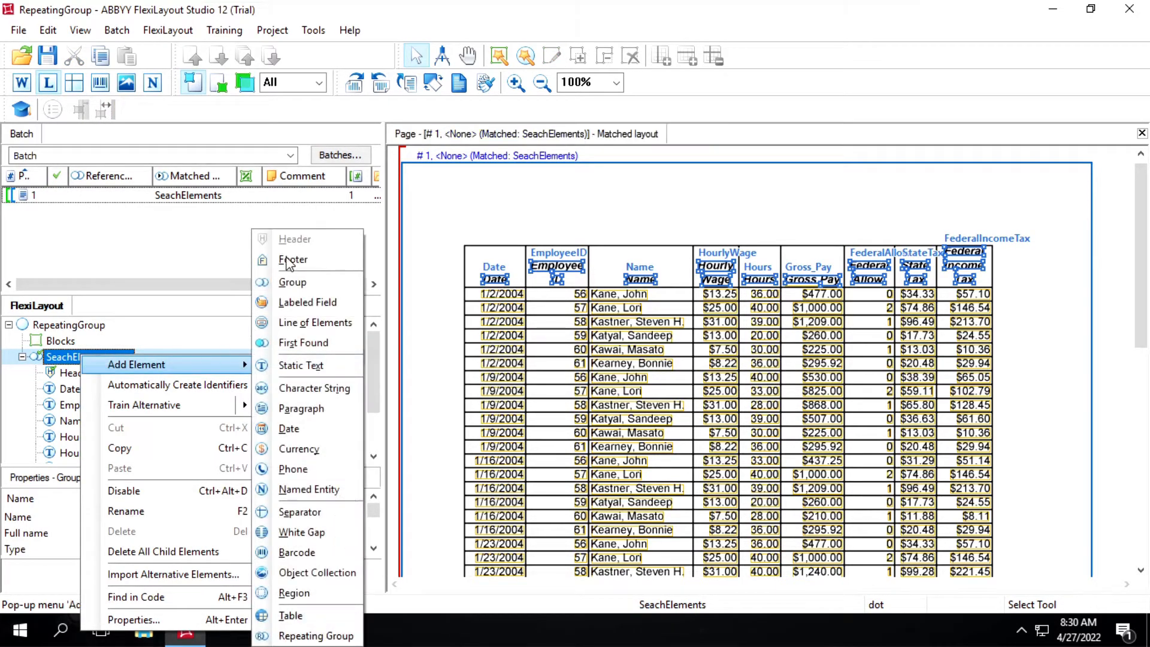
left_click(312, 636)
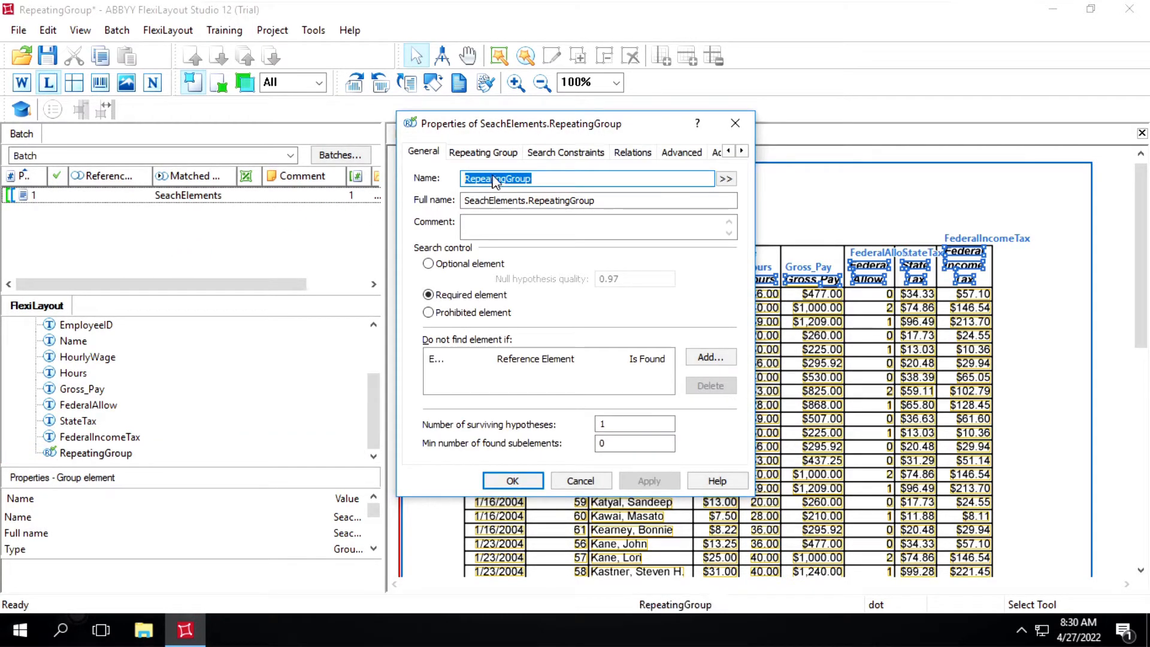
Step: Add a relation placing the repeating group Below its own LastFound instance, SeachElements.RepeatingGroup.LastFound
left_click_drag(551, 124, 221, 205)
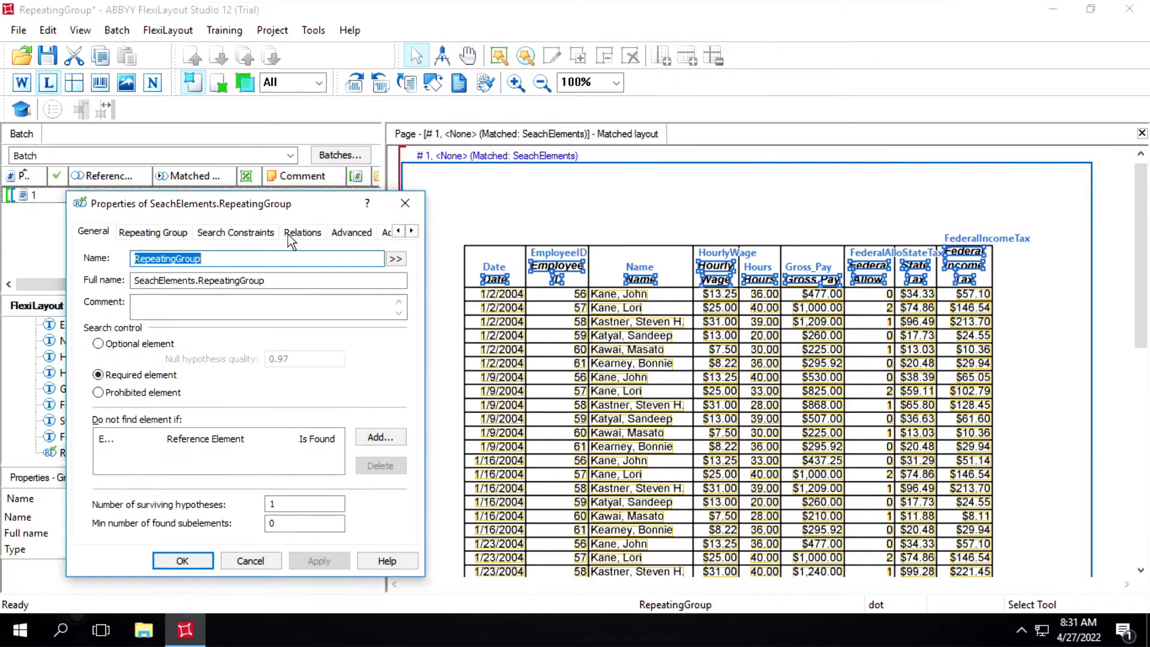
left_click(310, 234)
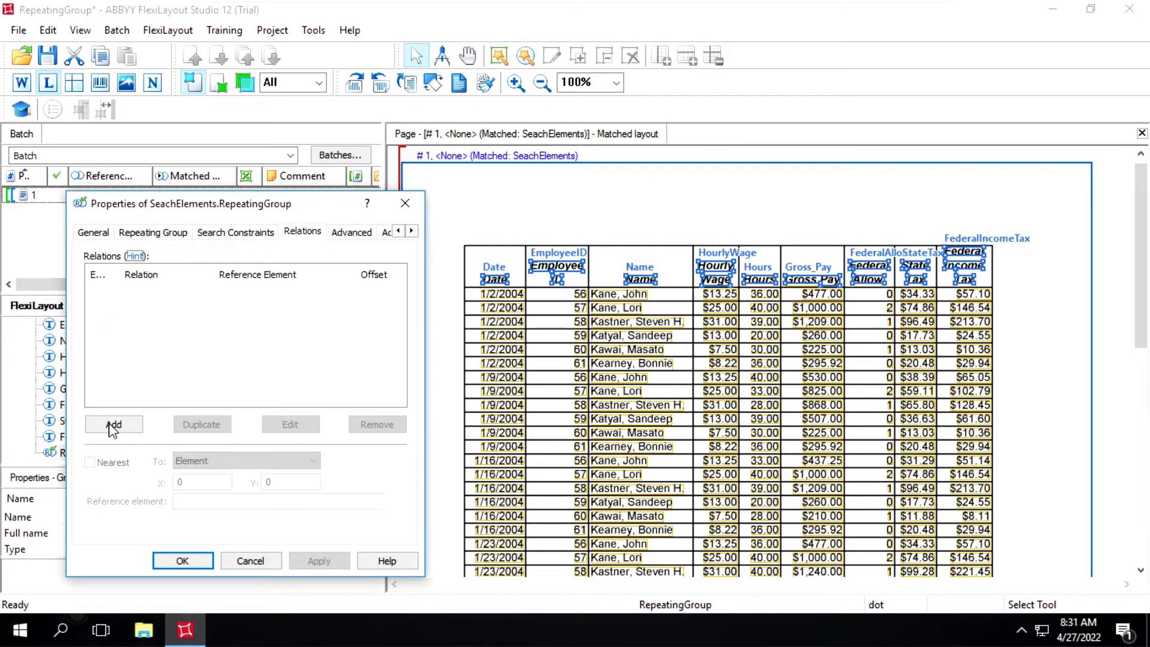
left_click(113, 426)
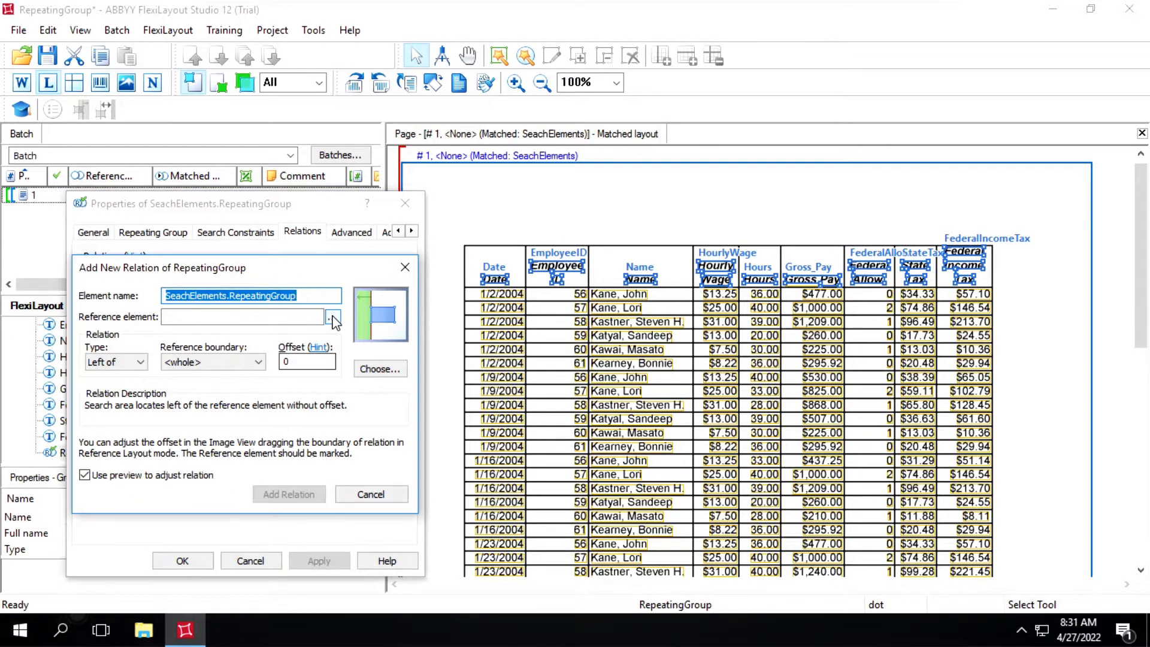
left_click(332, 320)
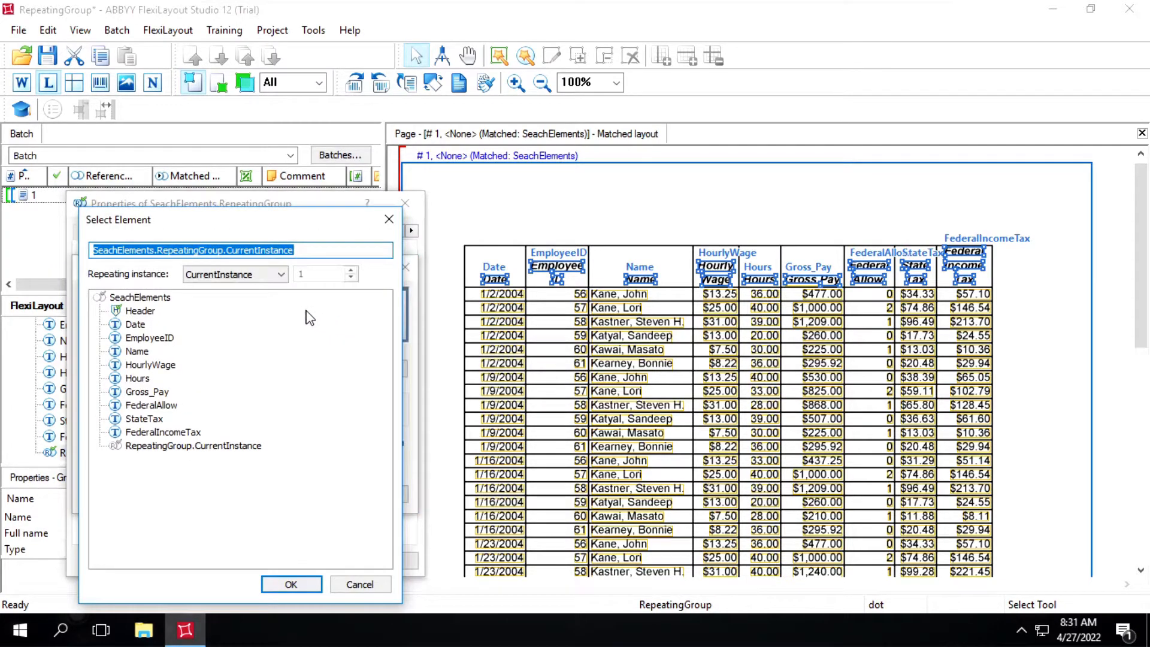
left_click(235, 274)
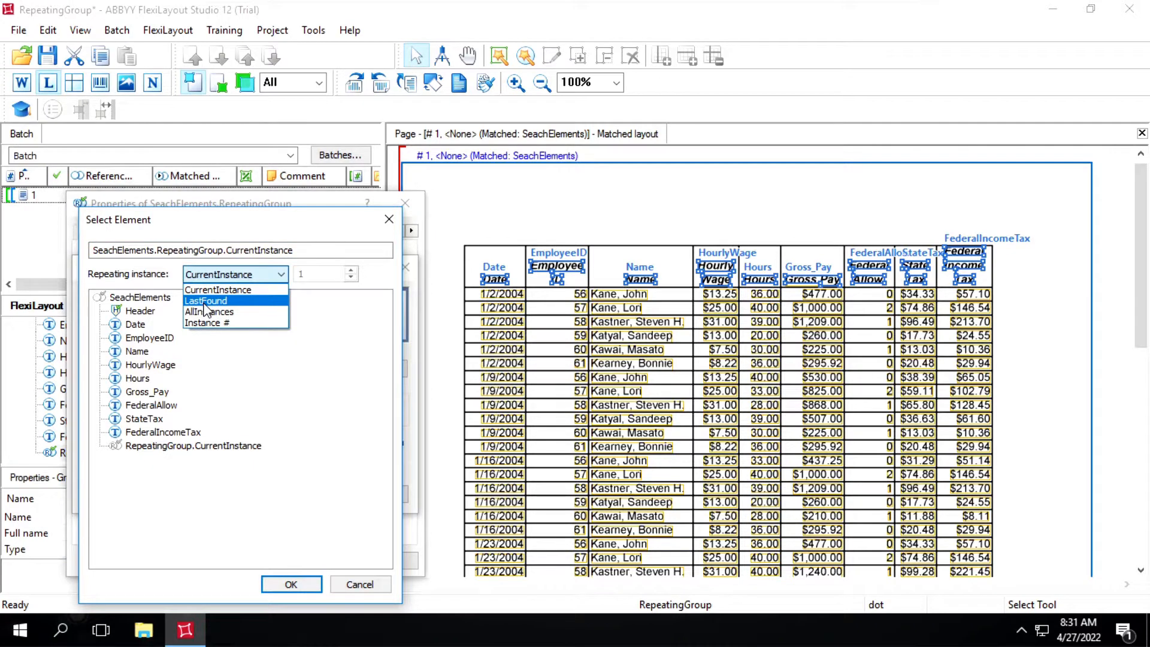
left_click(206, 302)
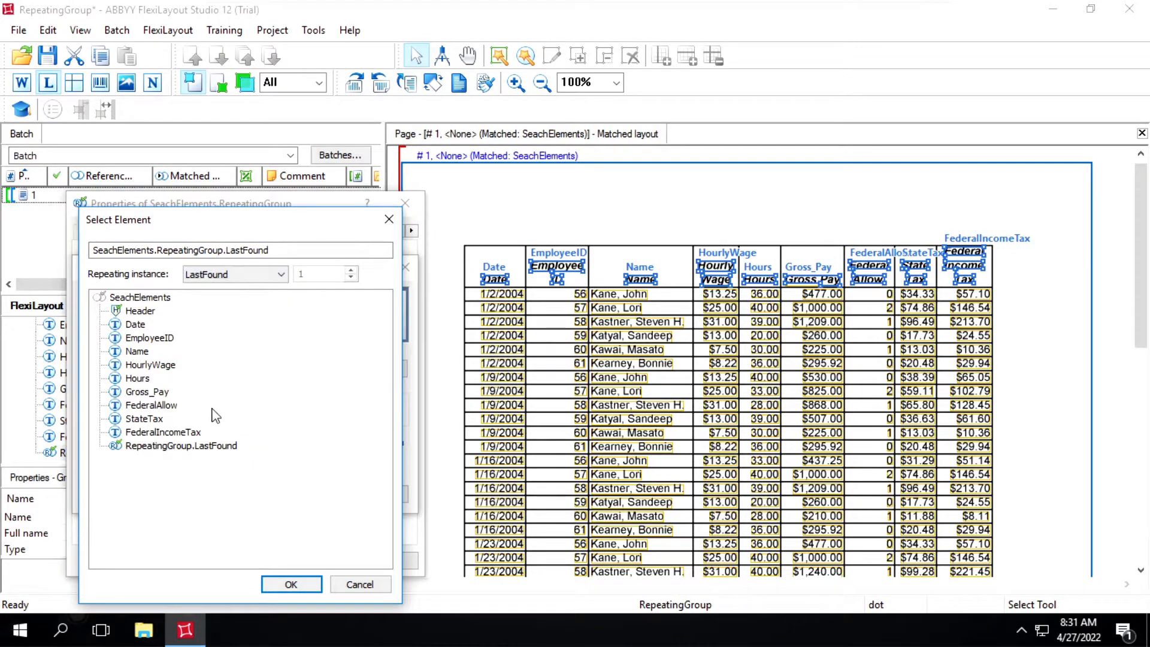
left_click(183, 446)
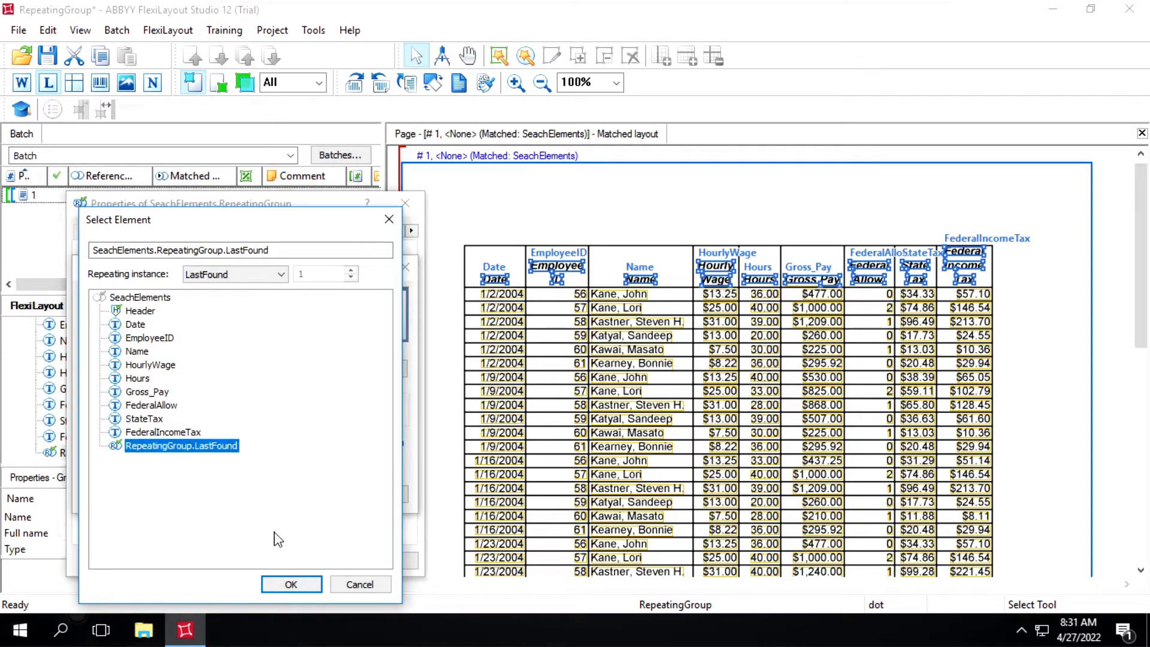
left_click(274, 585)
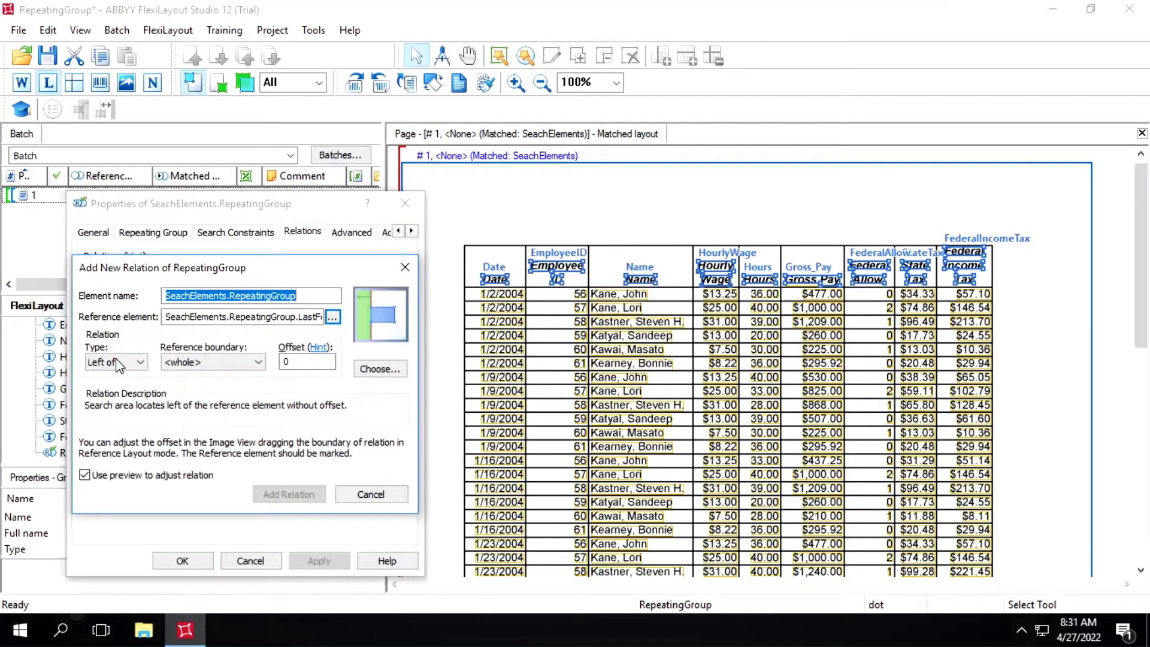
left_click(118, 363)
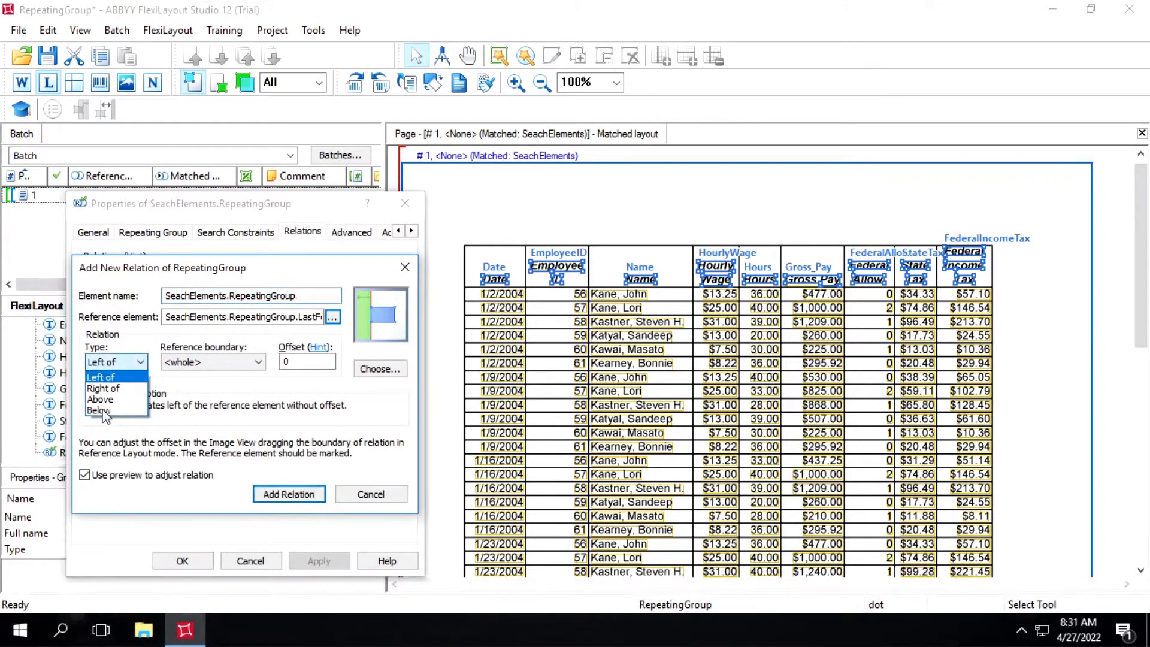
left_click(100, 411)
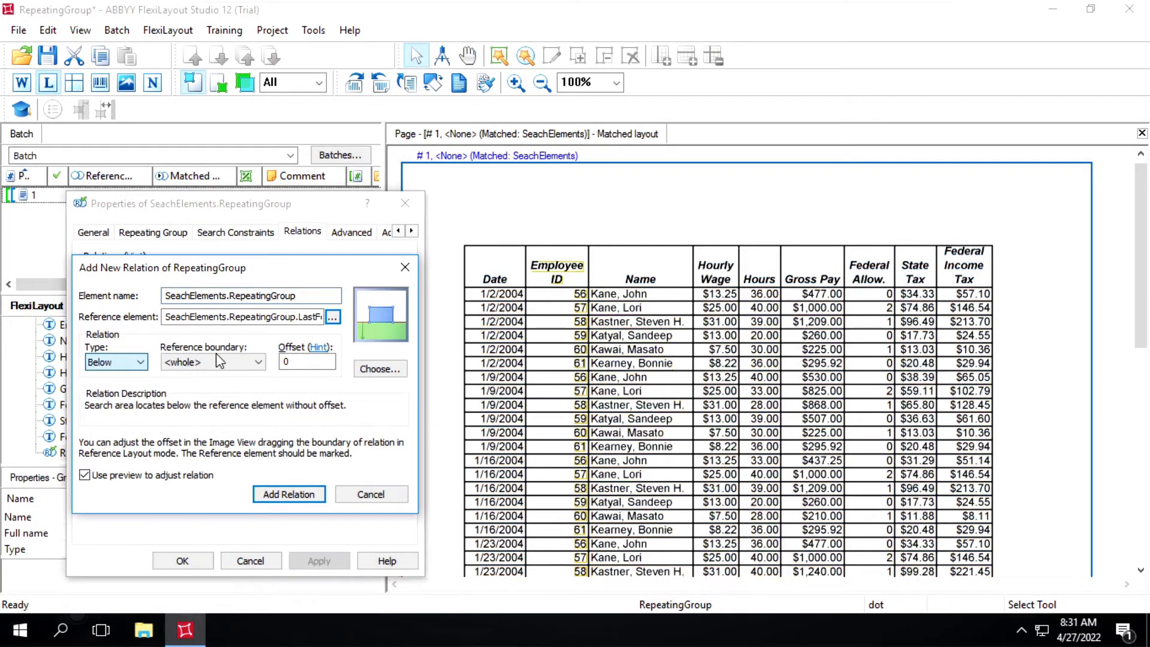
left_click(289, 496)
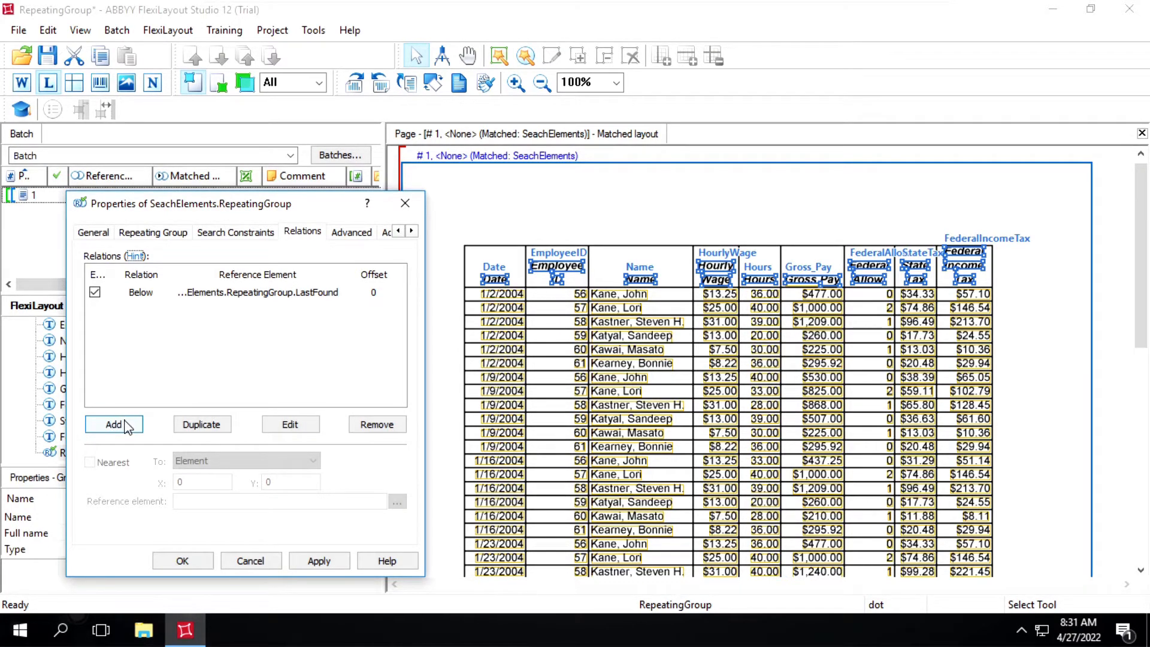
Step: Add a relation placing the repeating group Below SeachElements.Date with an offset of 10, and accept the element's properties
left_click(127, 424)
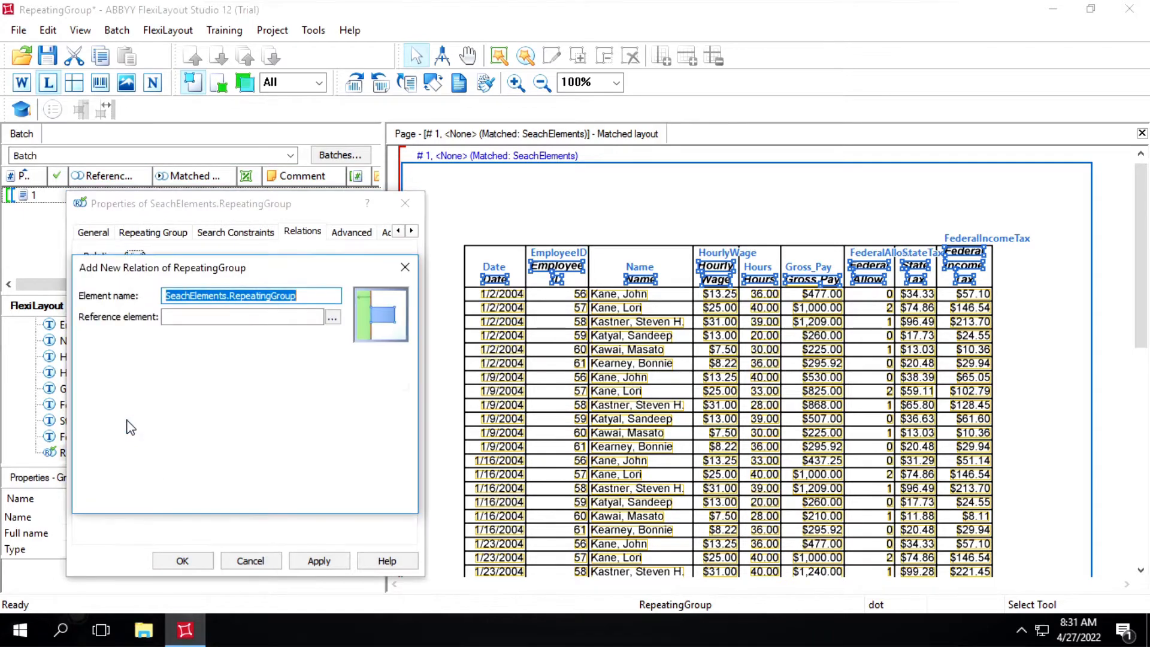
left_click(333, 320)
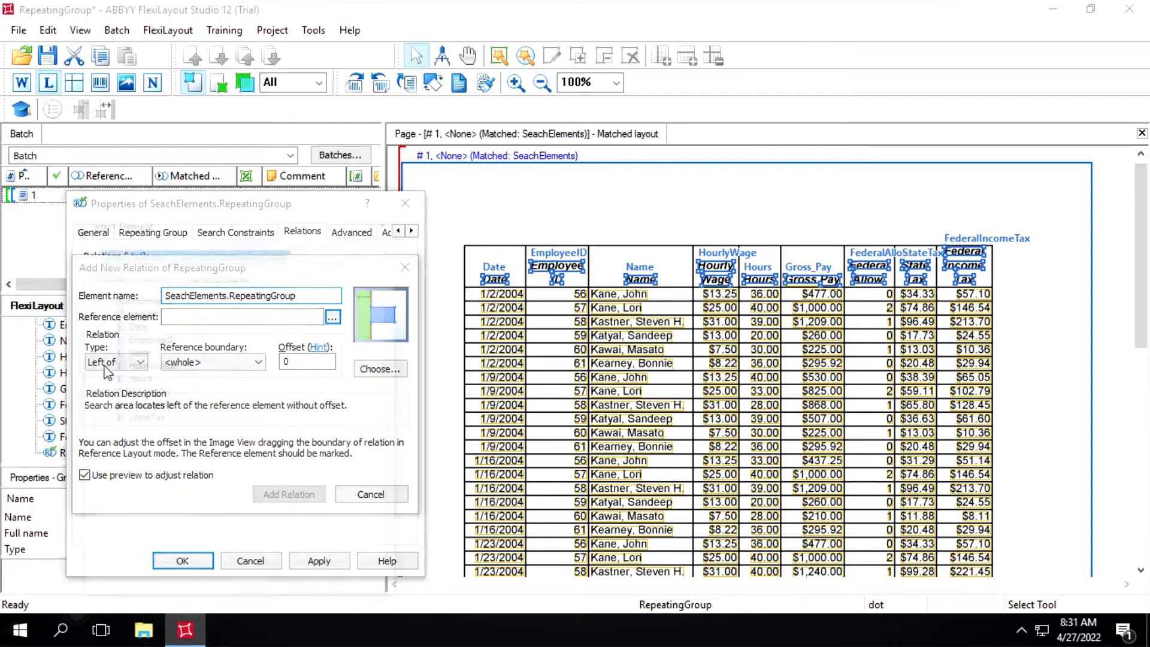
key("Escape")
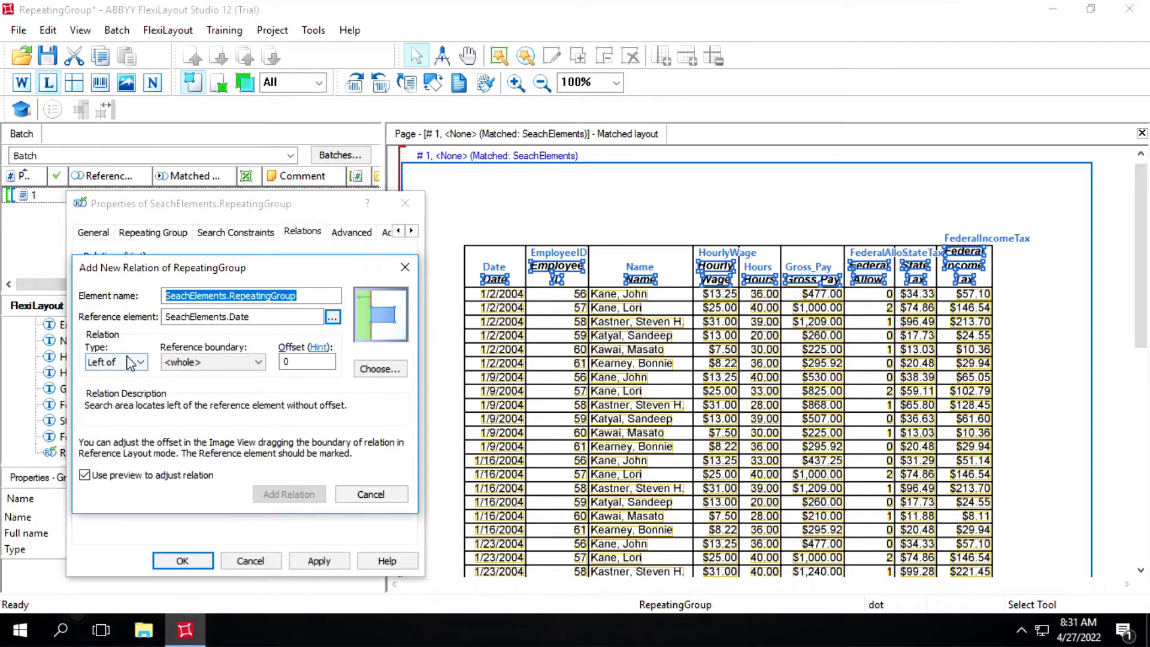
left_click(130, 362)
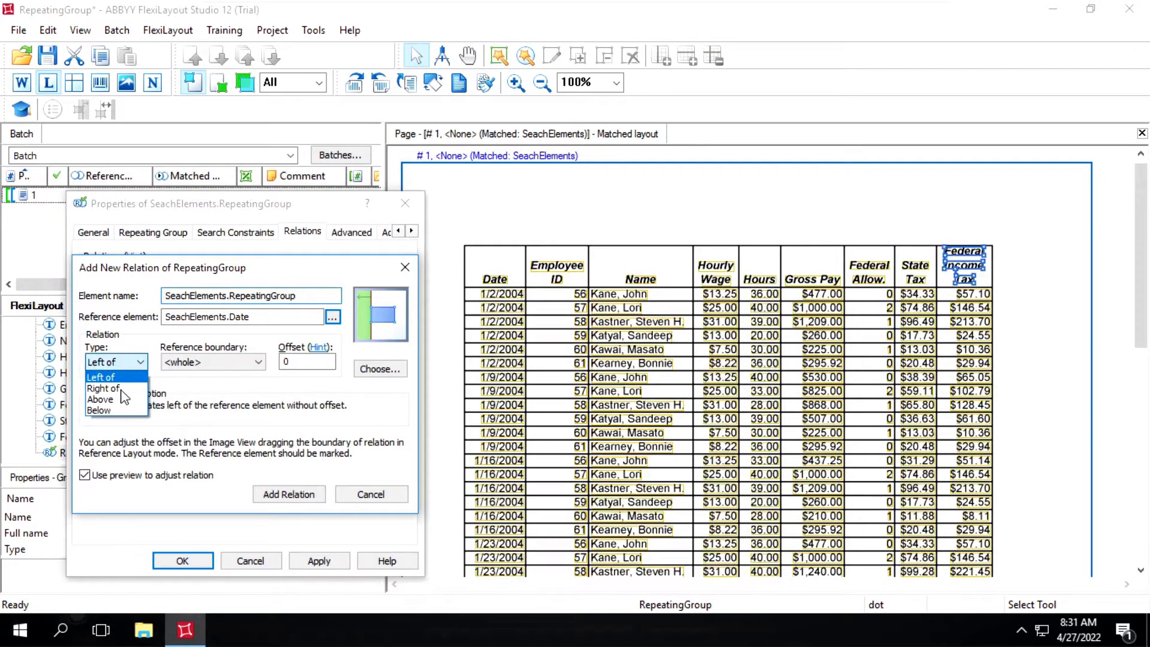
left_click(107, 412)
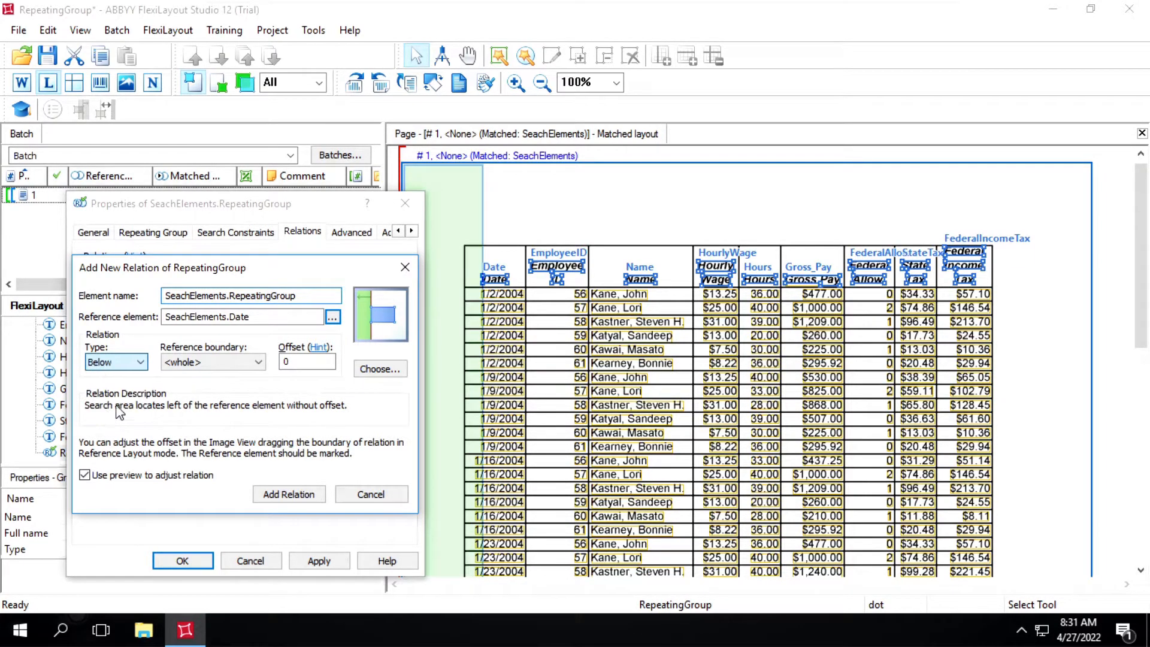
left_click(286, 361)
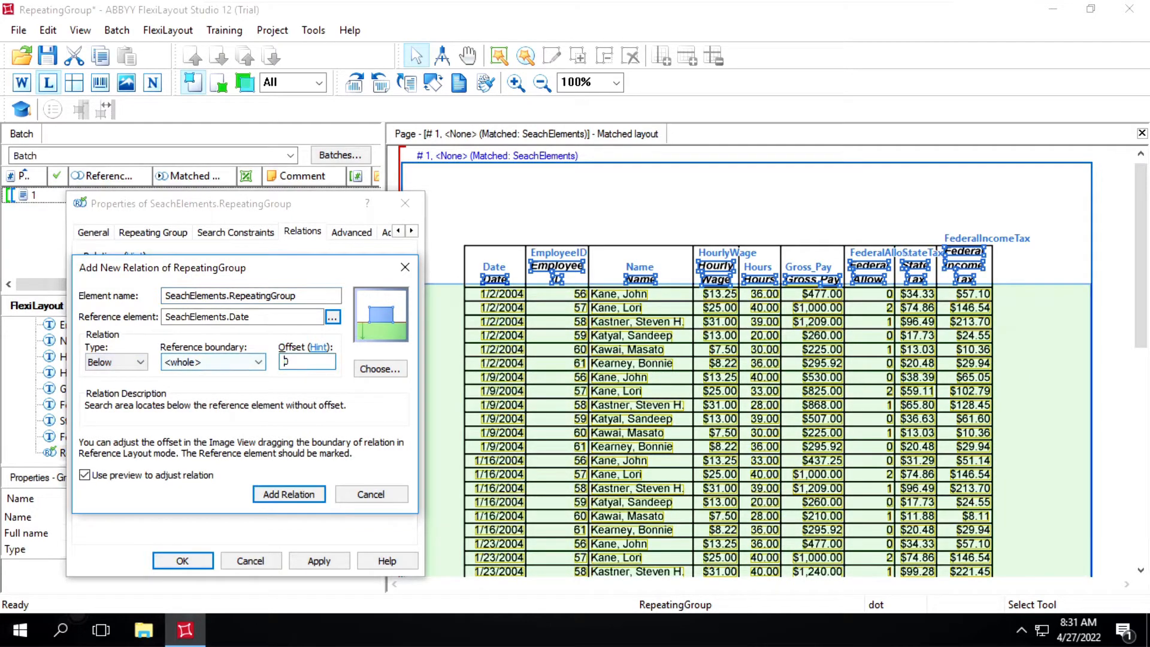
type("1")
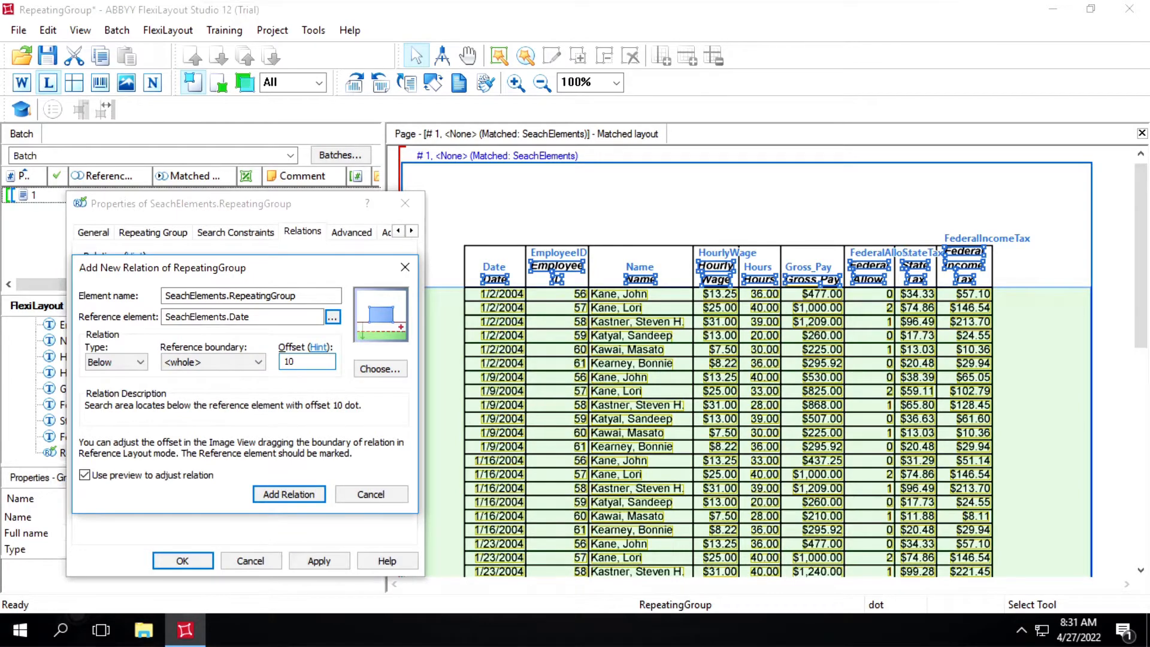
left_click(289, 494)
left_click(320, 562)
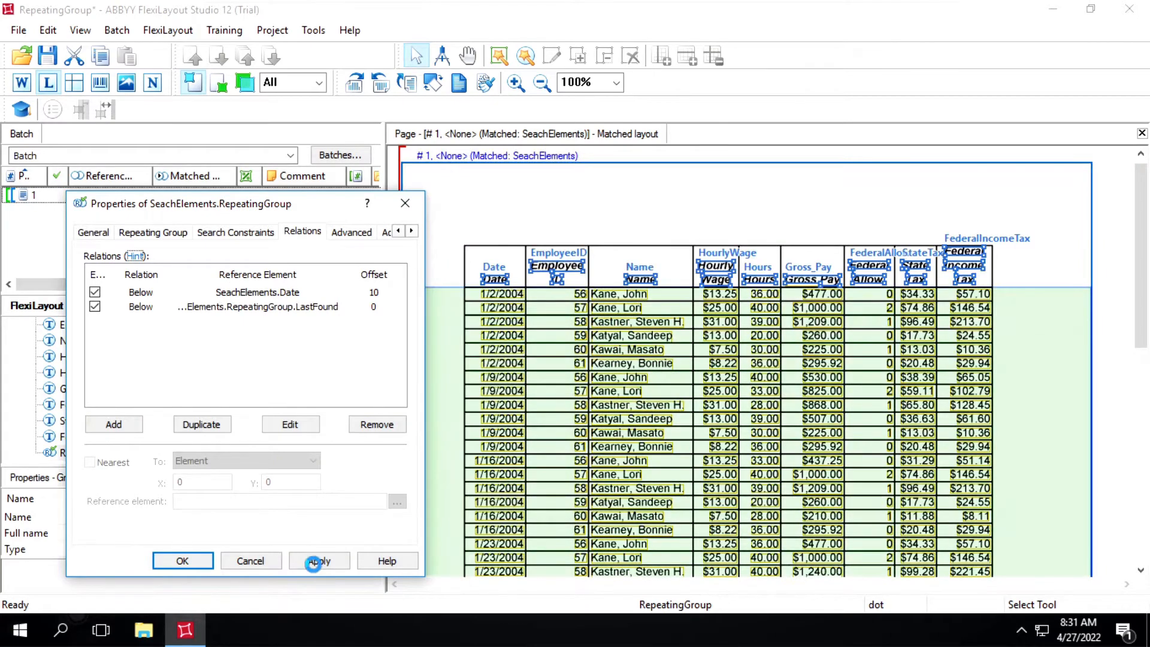
left_click(183, 561)
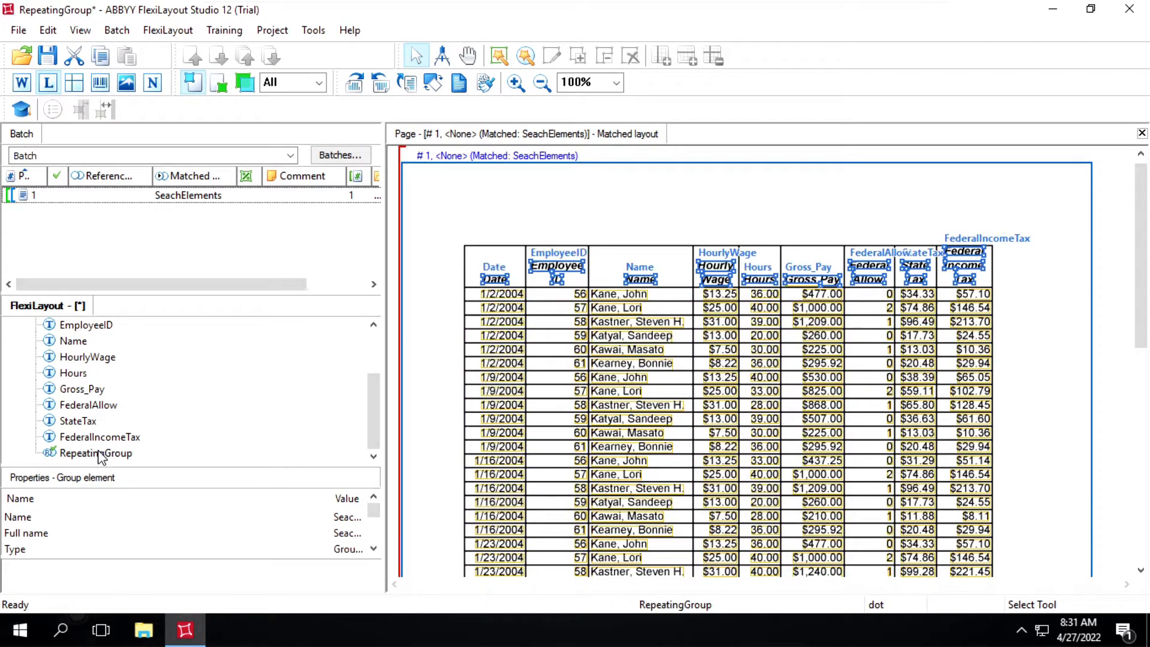
Step: Add a Character String element inside RepeatingGroup and name it csDate
right_click(101, 454)
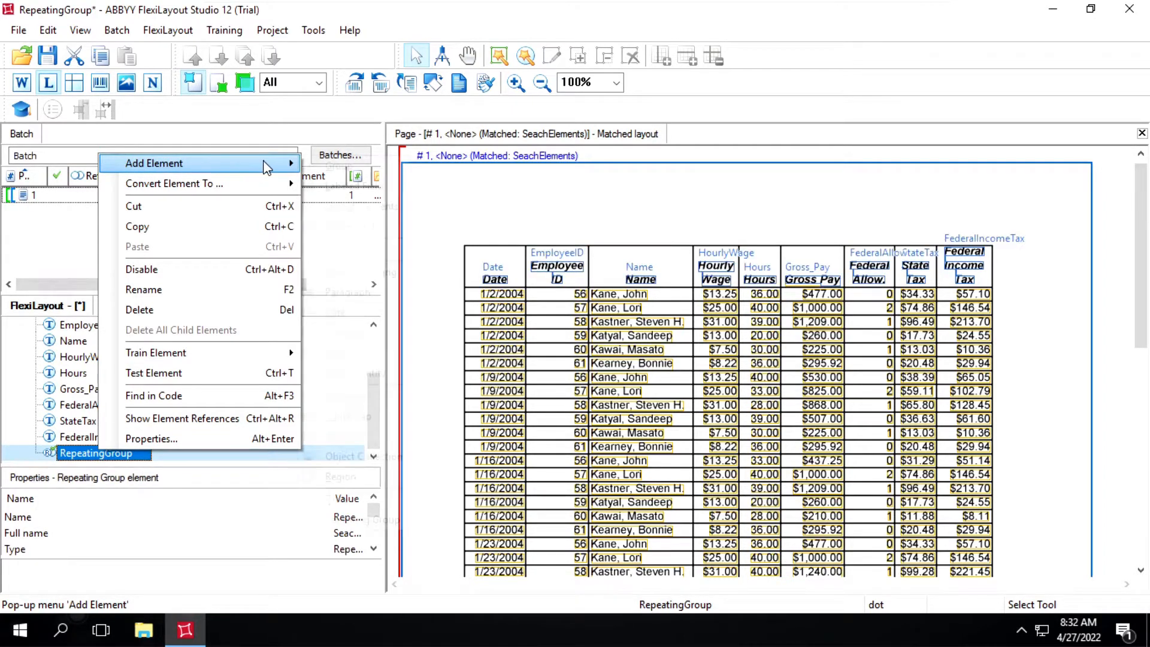
mouse_move(272, 168)
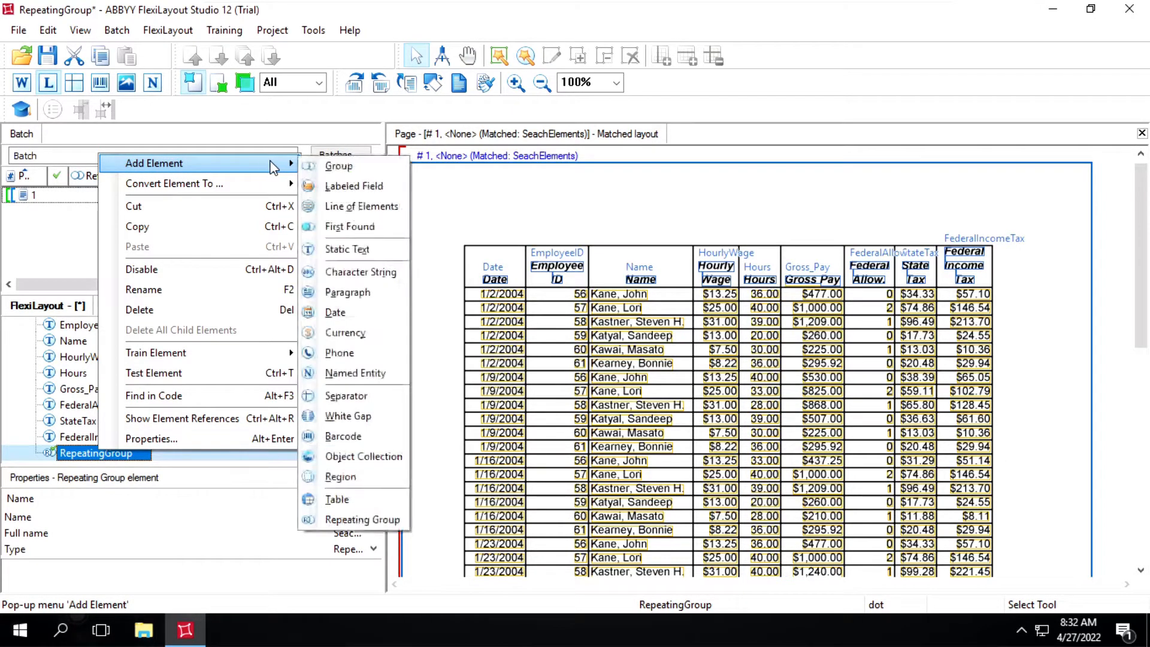
left_click(357, 273)
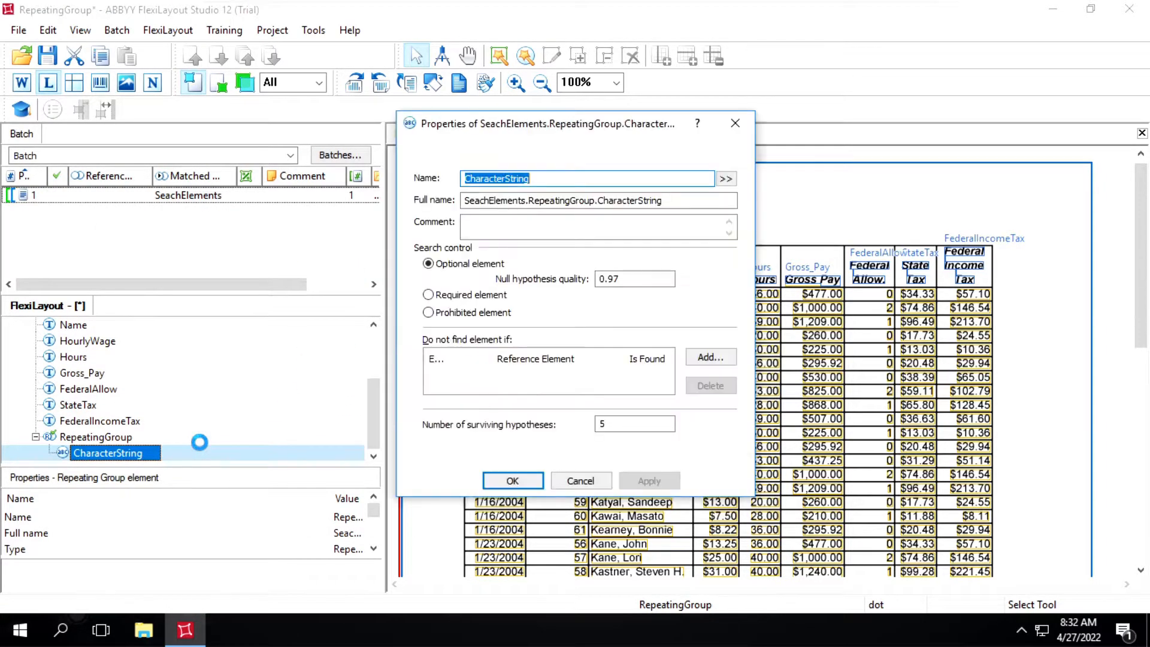
type("csDate")
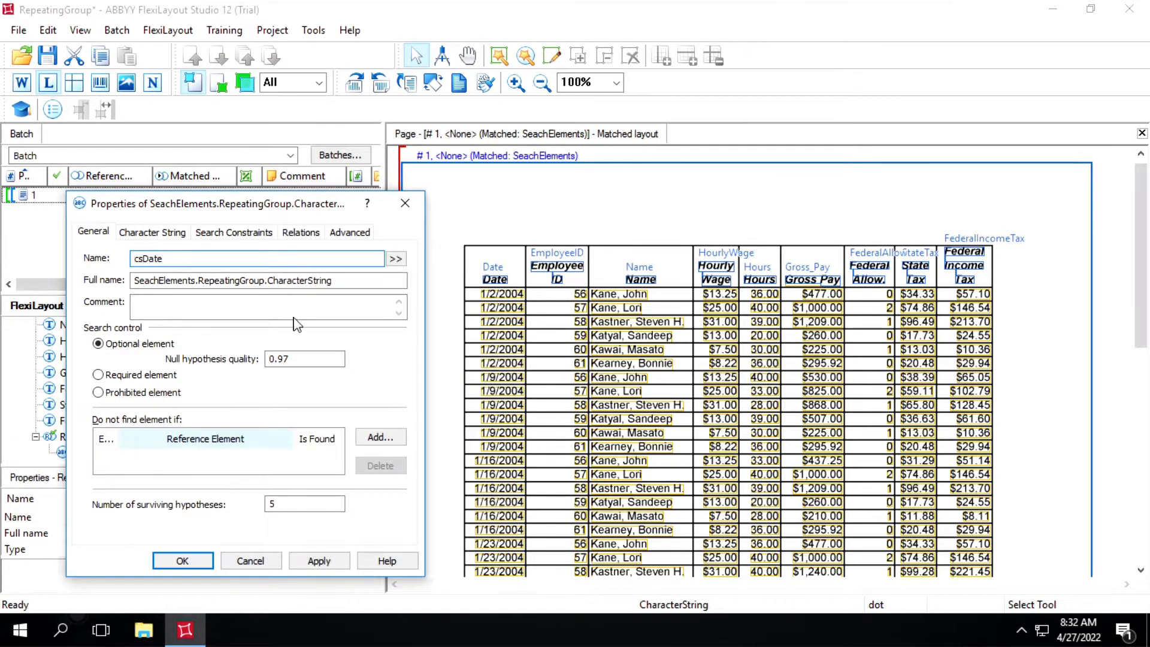
Step: Add a relation placing csDate Left of the Right boundary of SeachElements.Date with an offset of -70
left_click(299, 235)
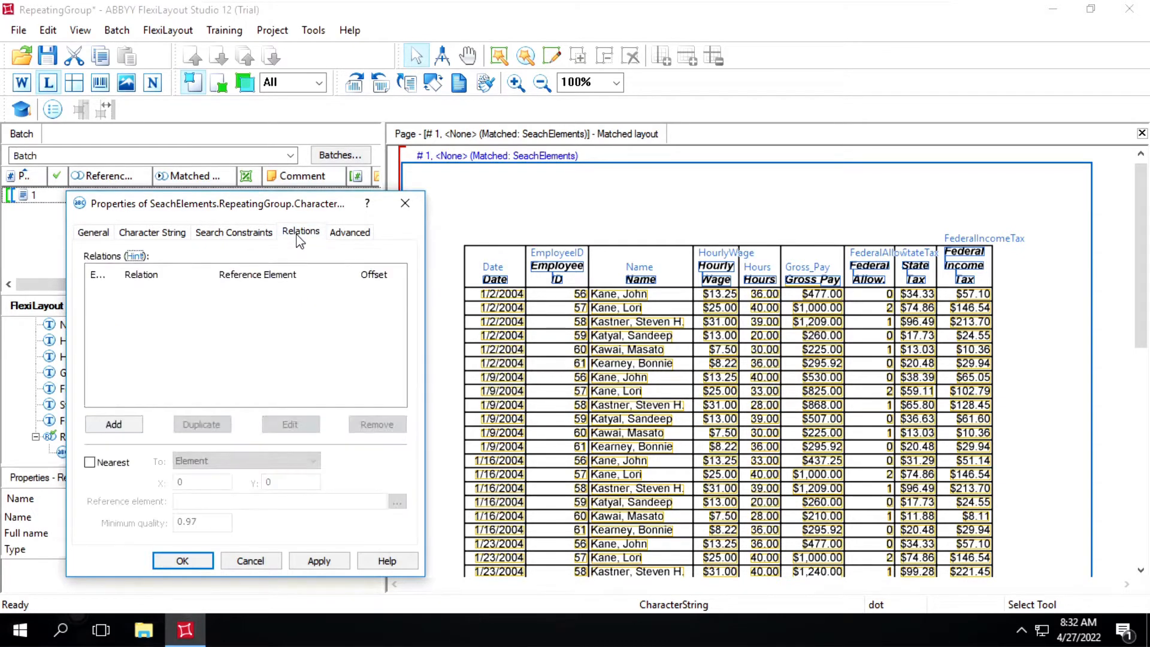
left_click(114, 424)
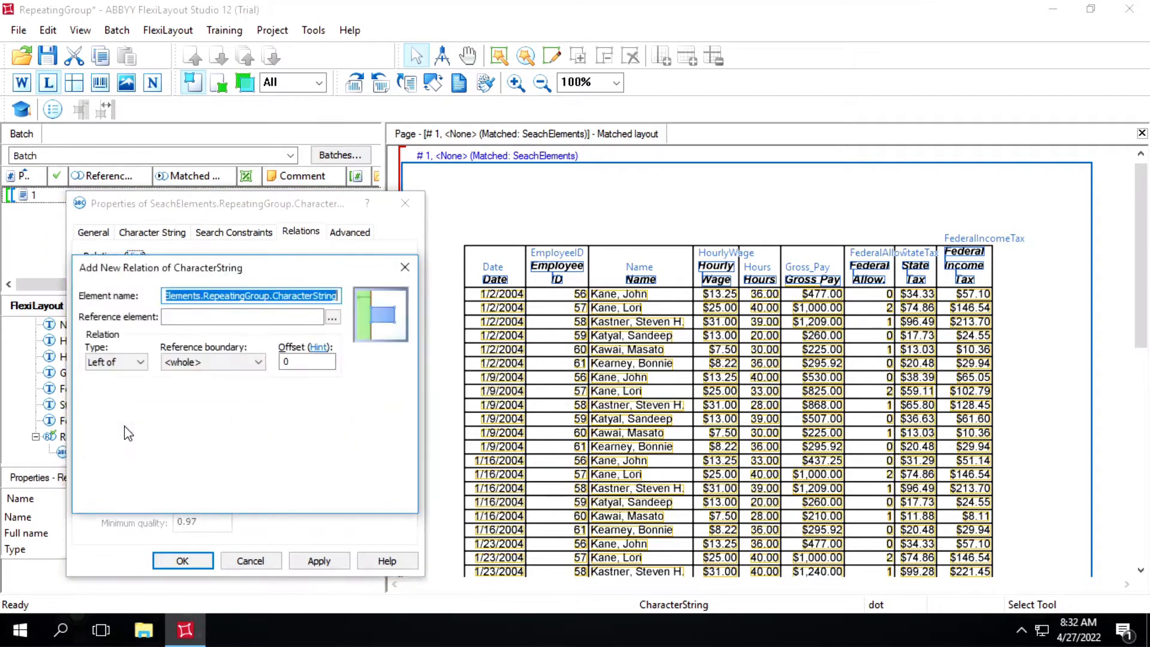
left_click(333, 319)
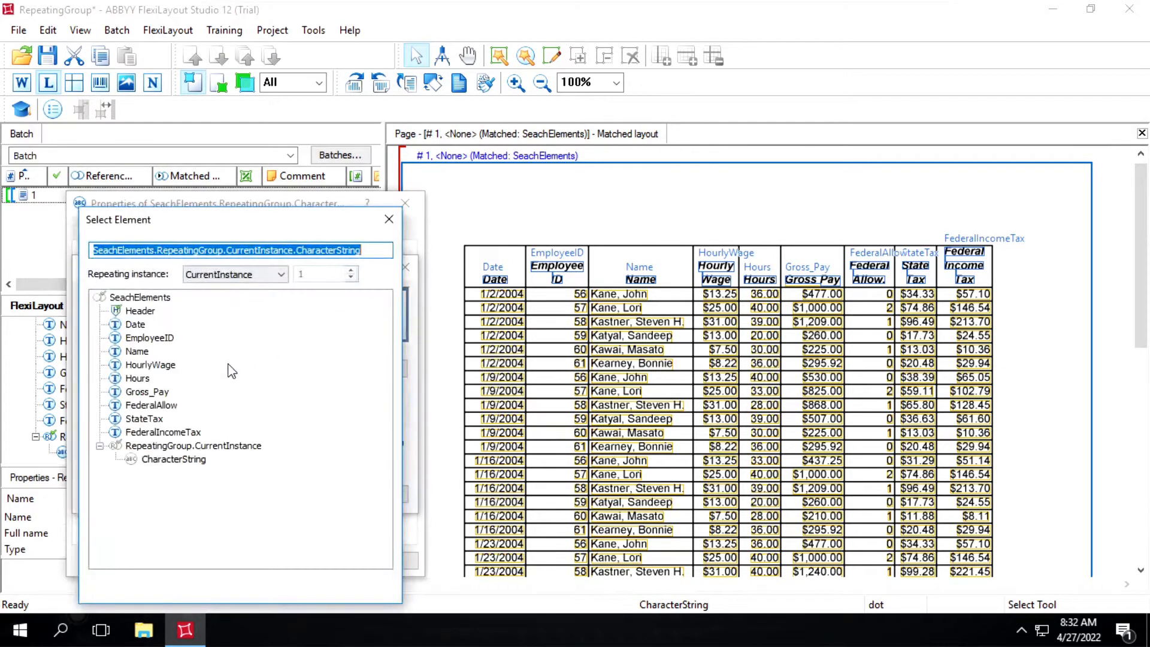
double_click(137, 325)
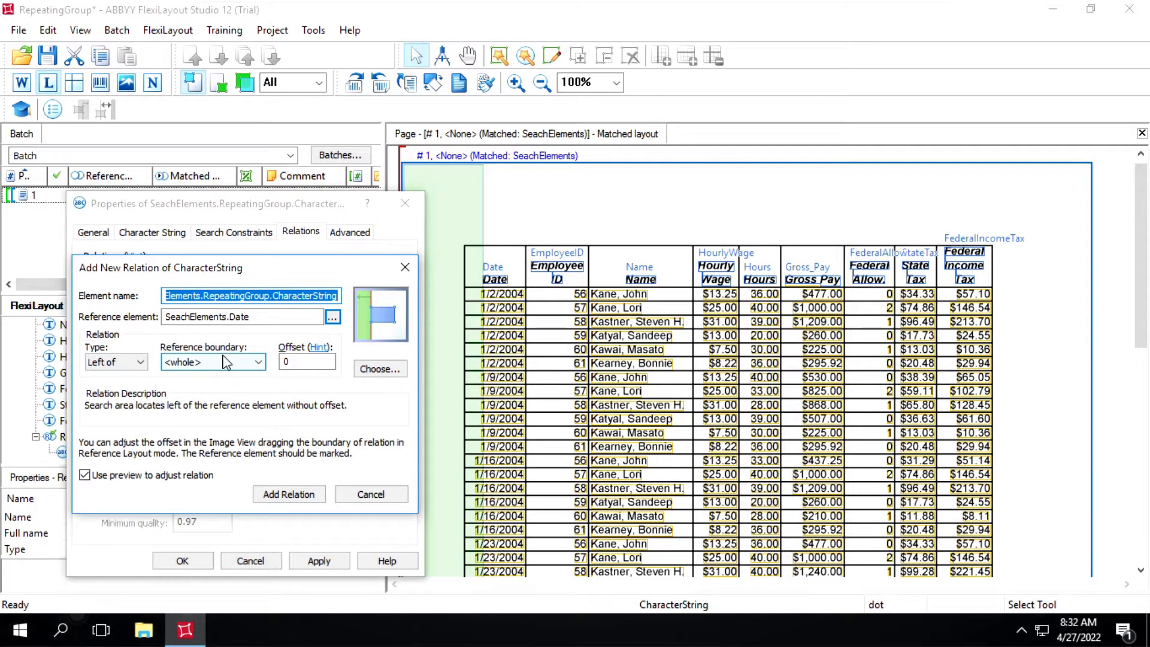
left_click(225, 363)
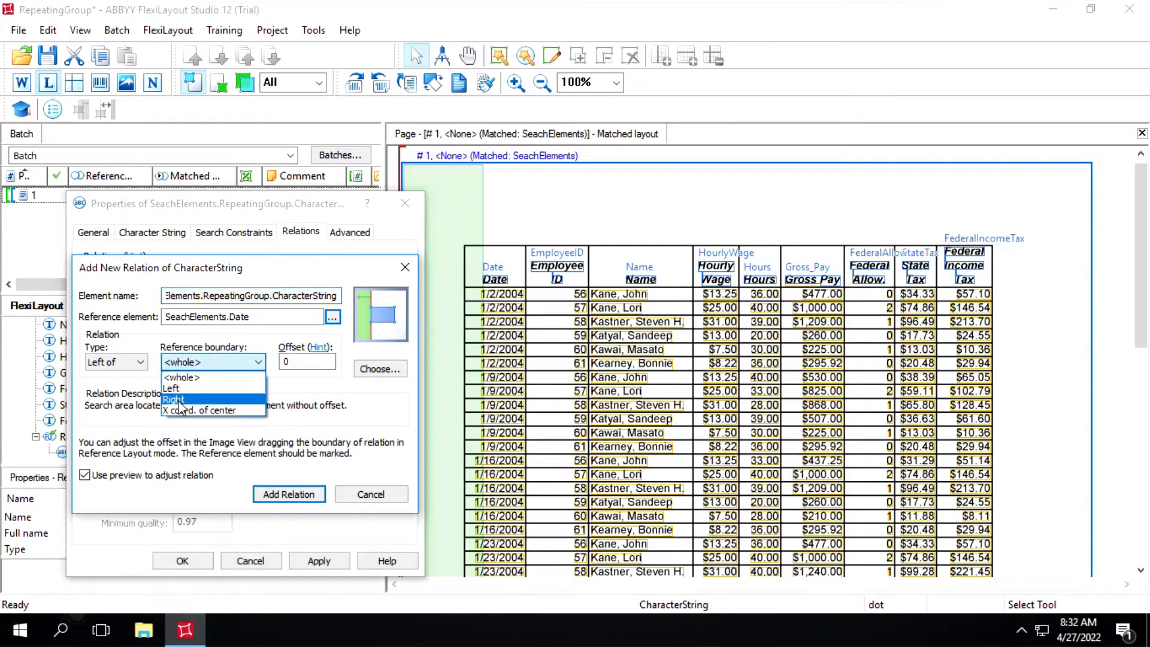
left_click(178, 400)
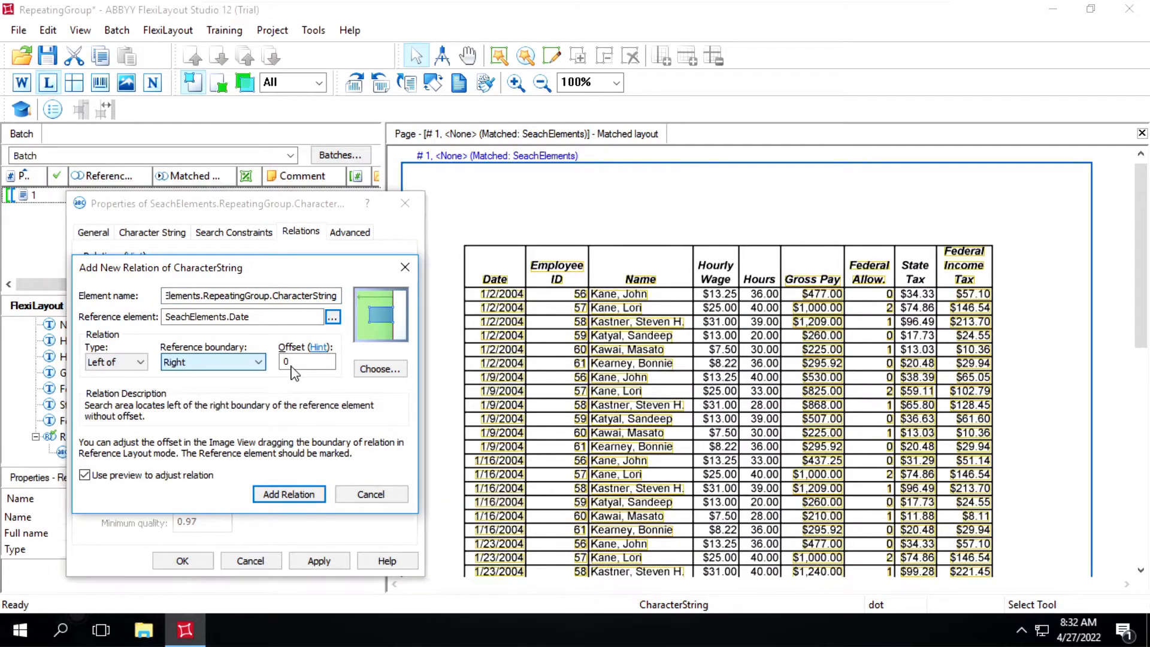
left_click(294, 366)
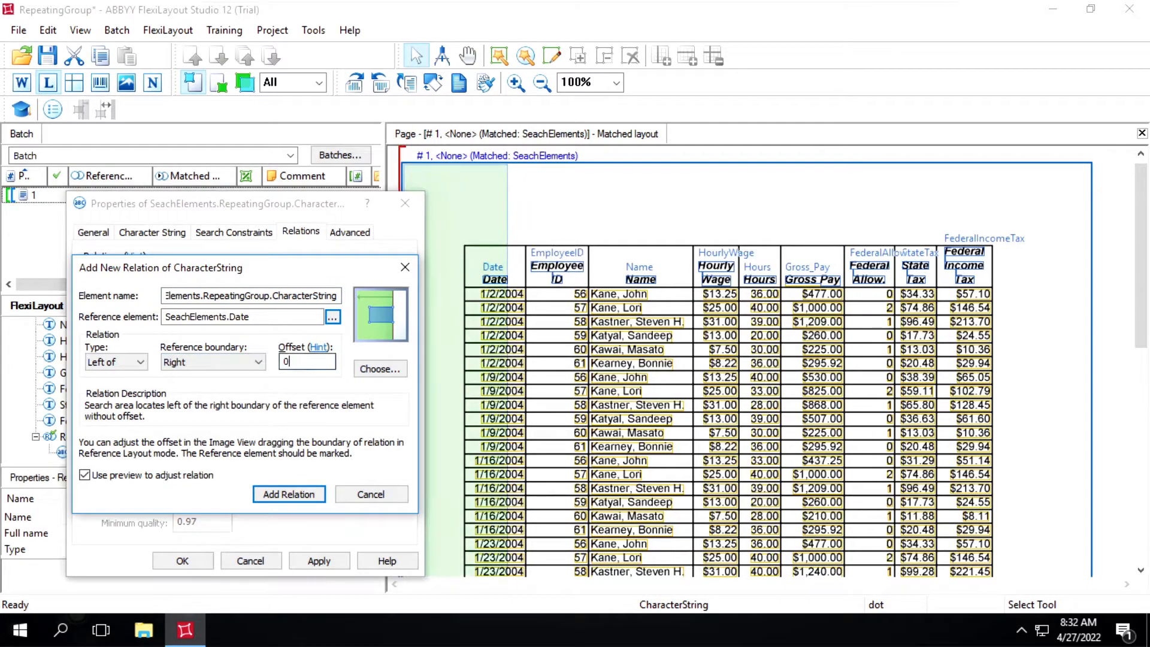
key("BackSpace")
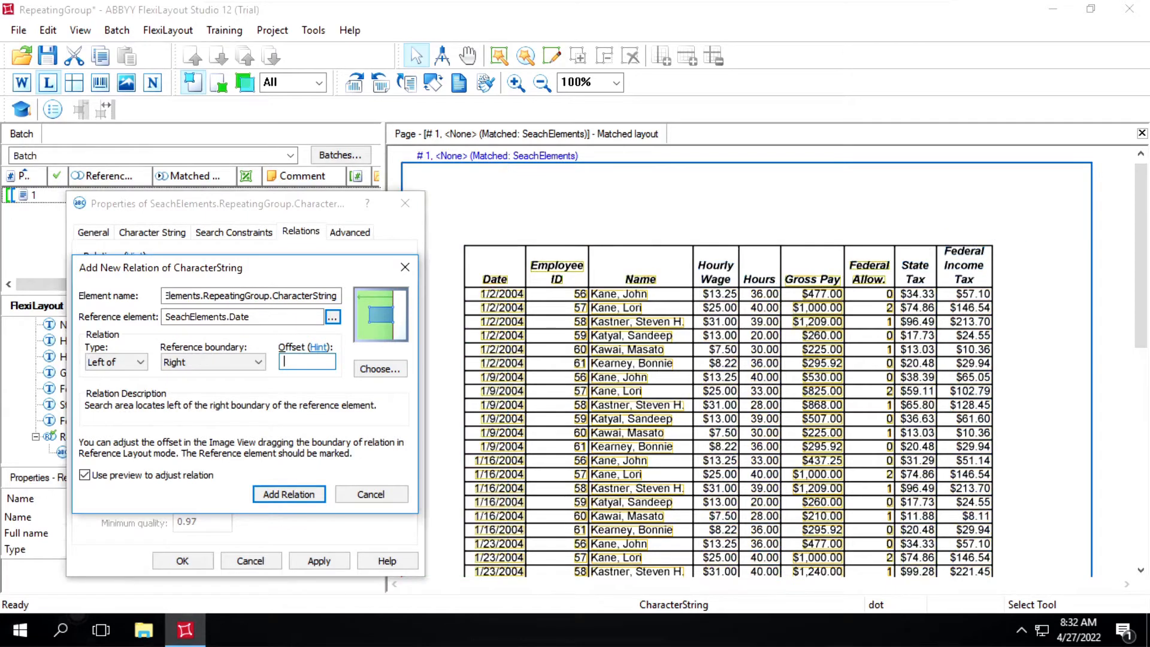
type("-70")
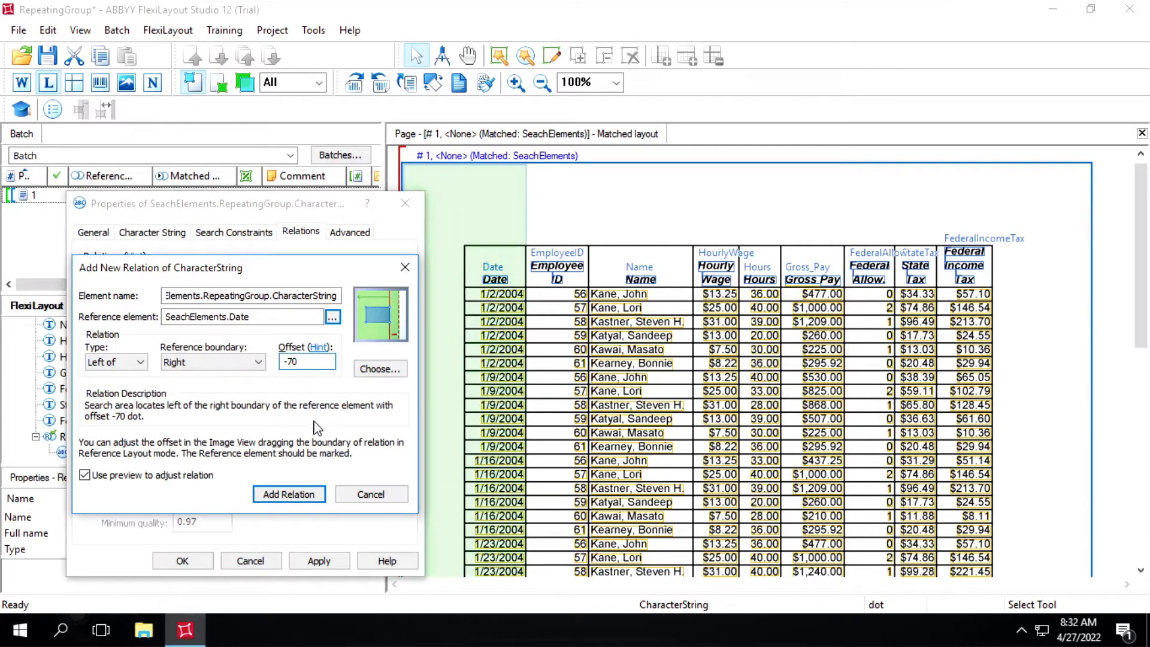
left_click(291, 494)
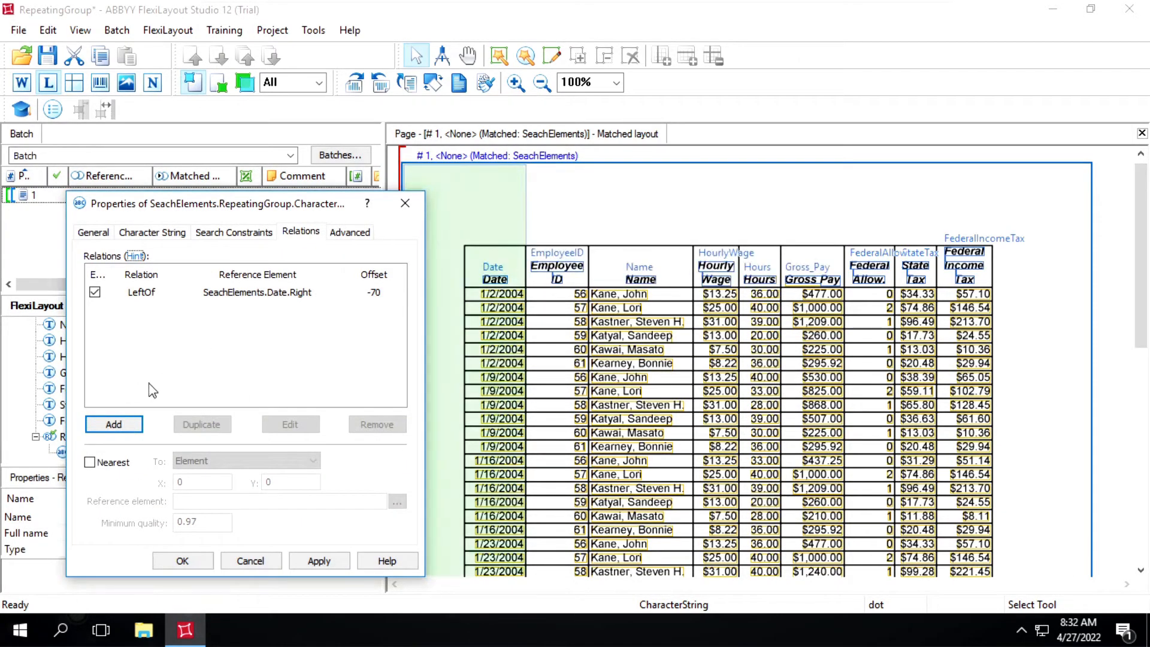
Step: Add a second relation placing csDate Right of the Left boundary of SeachElements.Date with an offset of -50
key("Return")
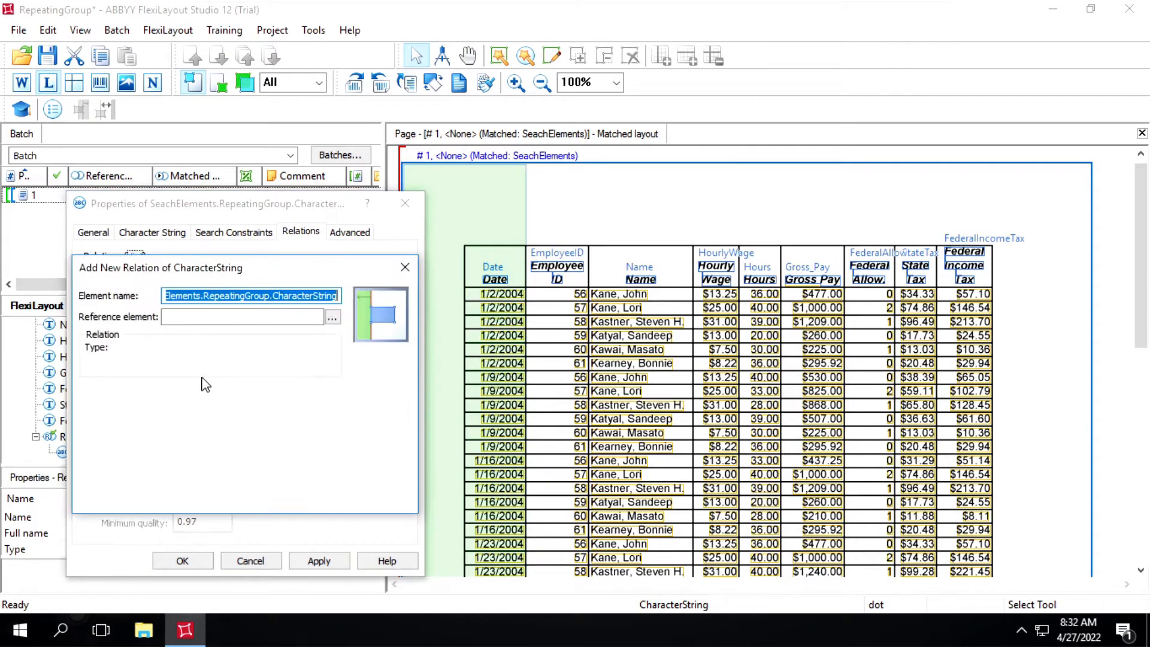
left_click(333, 319)
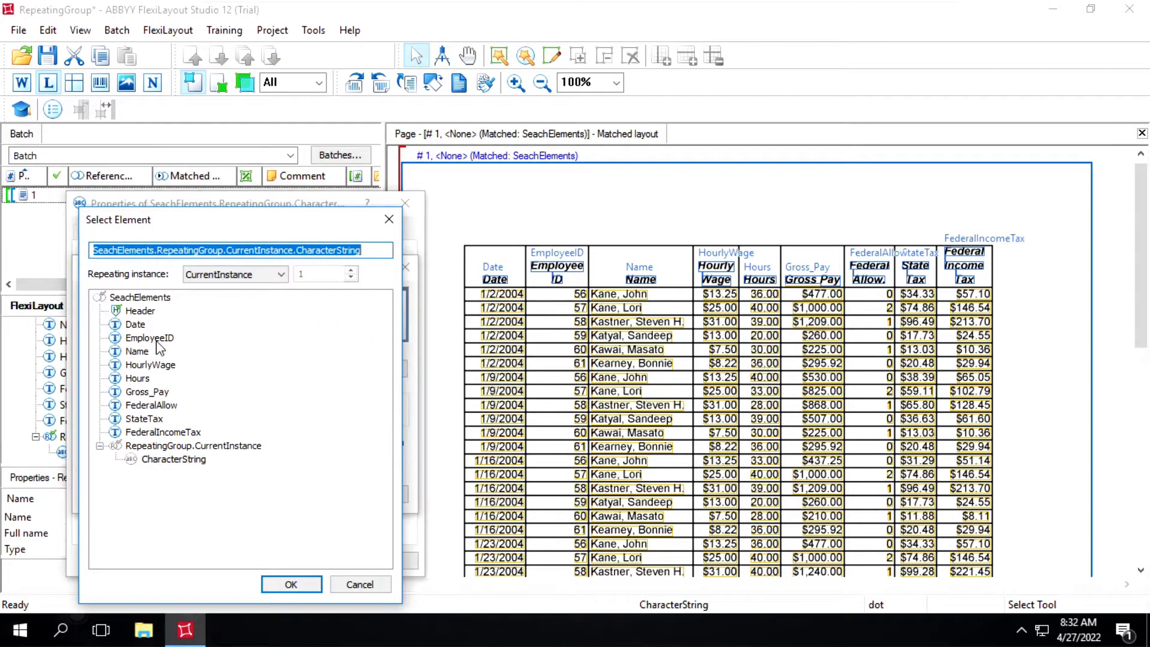
double_click(133, 325)
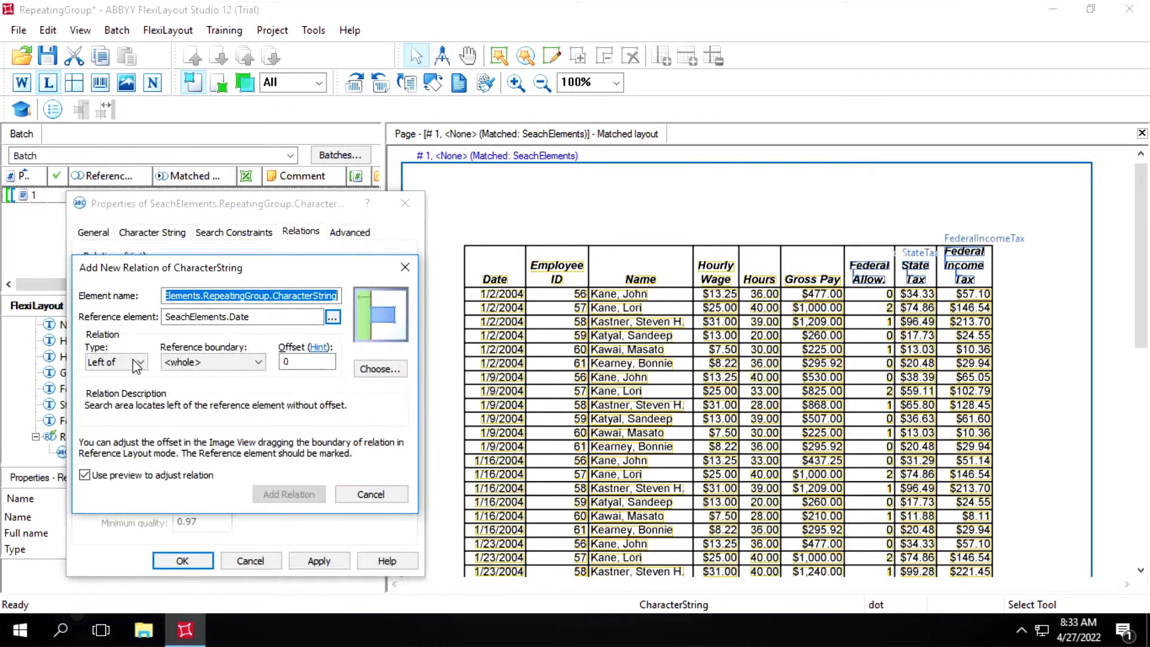
left_click(137, 364)
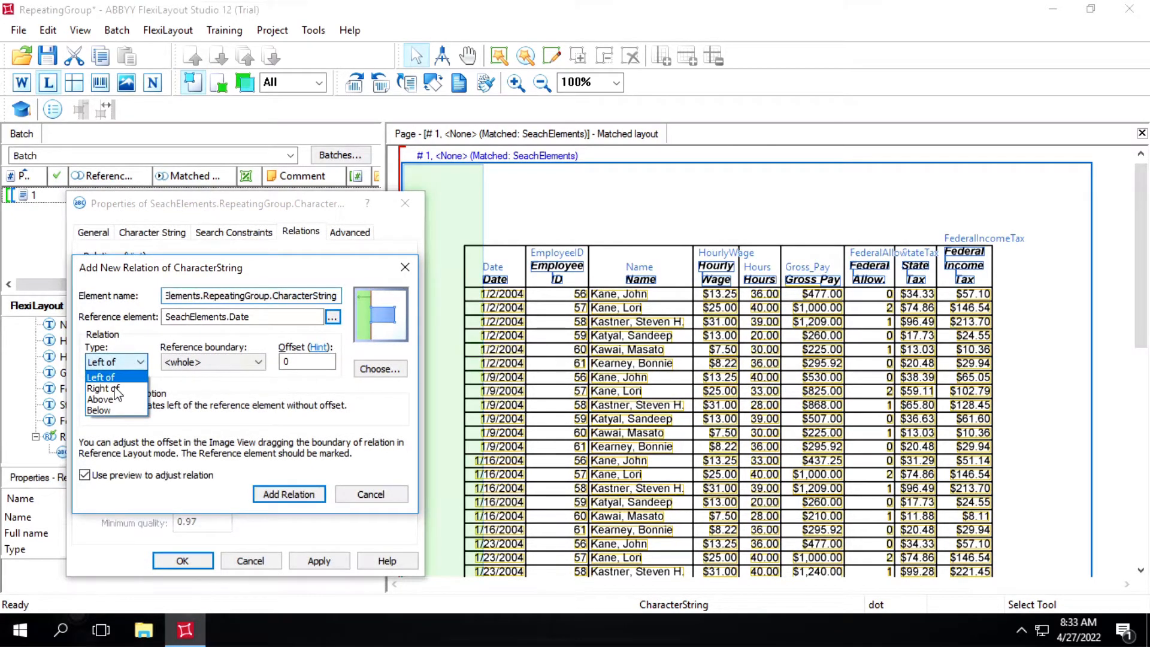
left_click(102, 388)
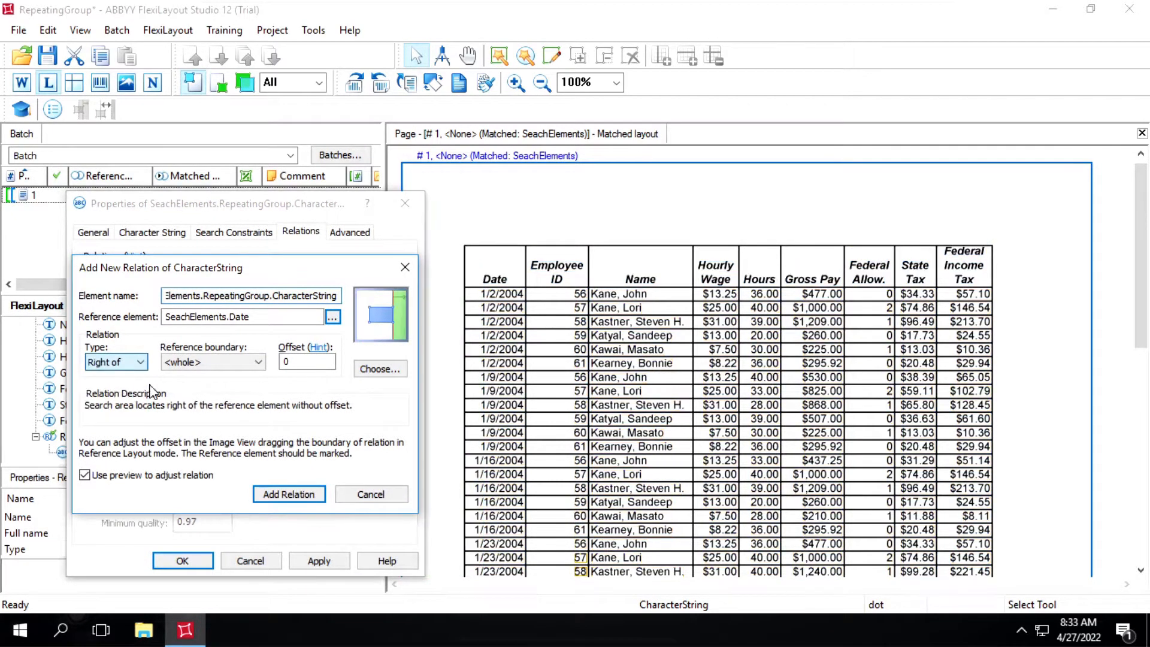
left_click(197, 363)
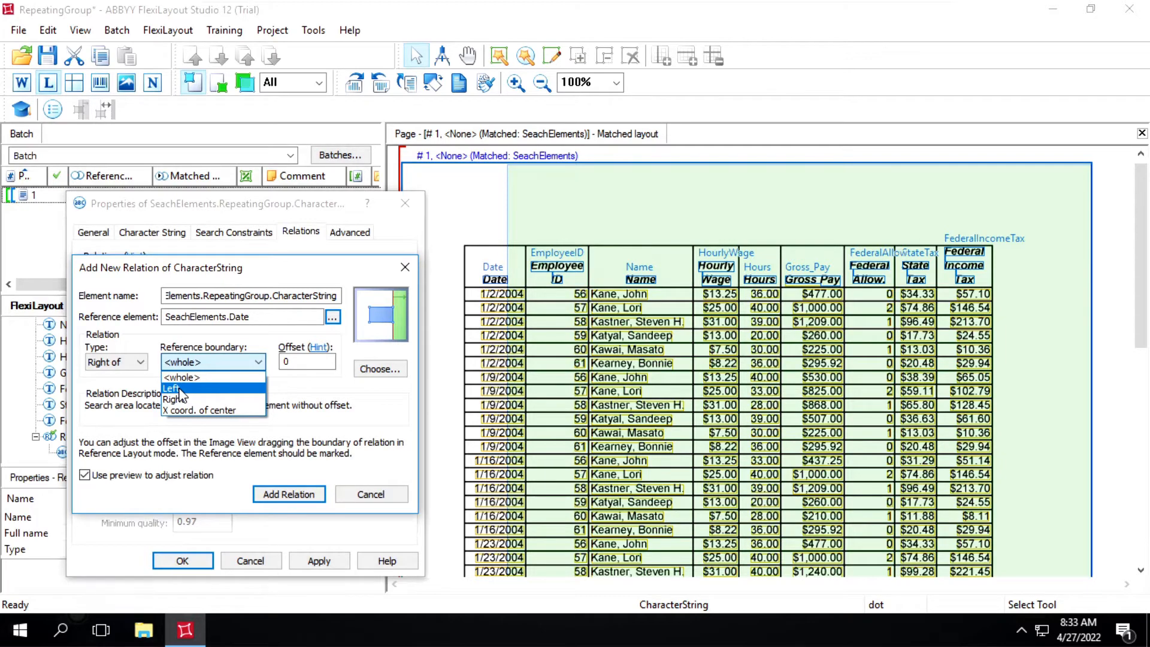
left_click(180, 390)
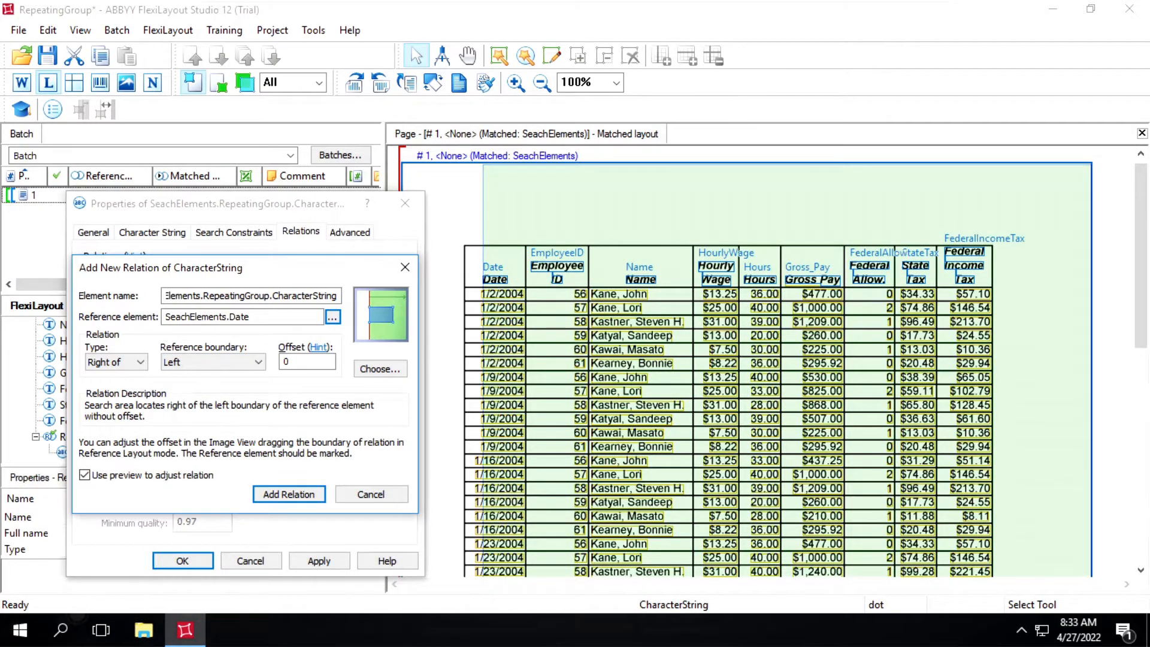
key("BackSpace")
type("-")
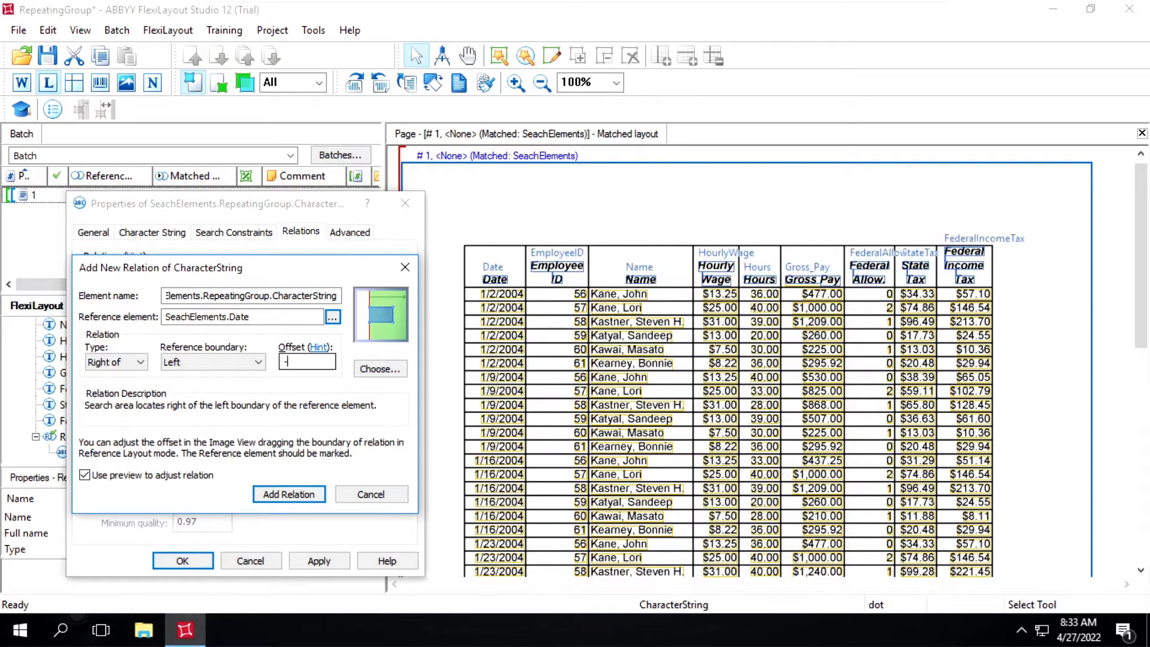
type("50")
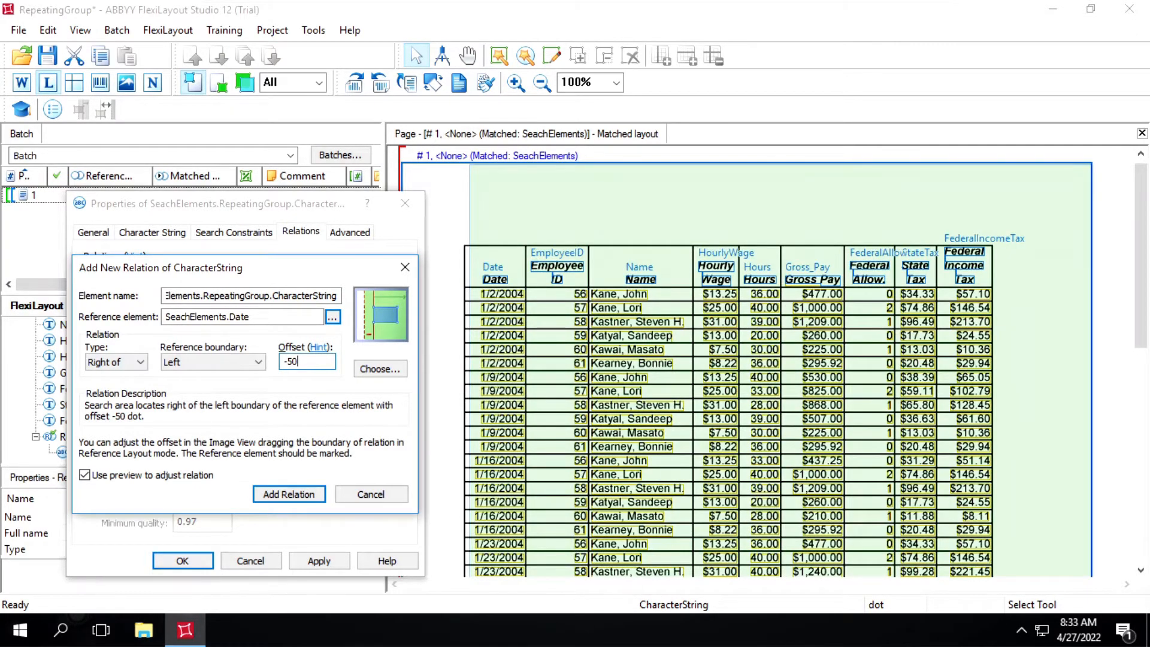
left_click(289, 494)
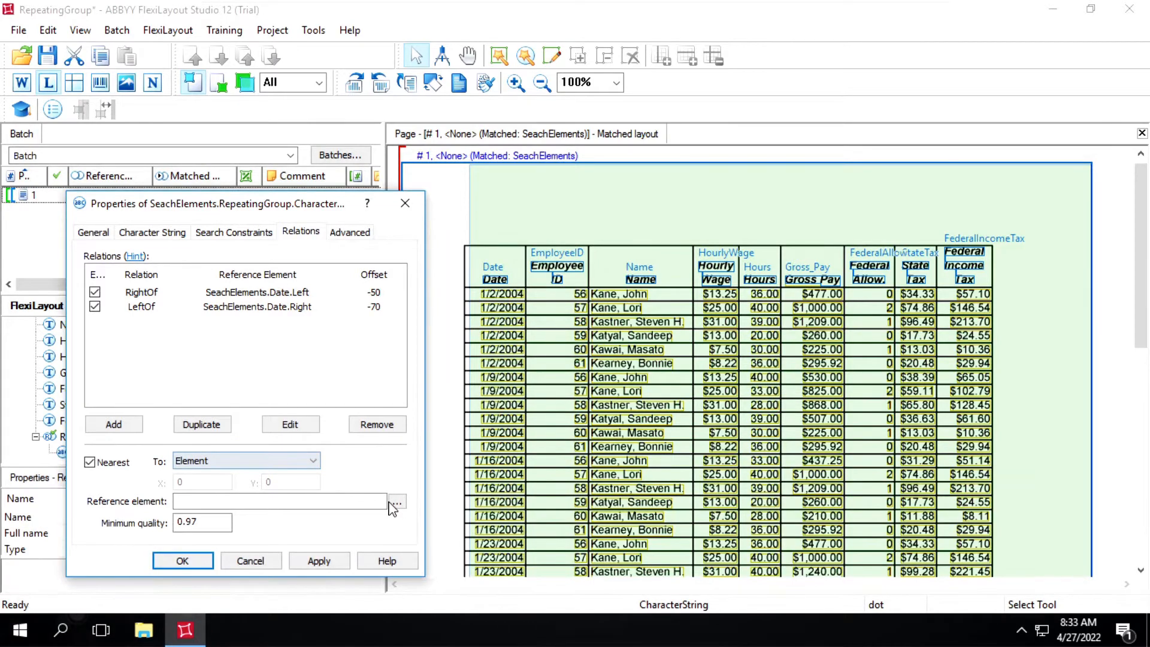
Step: Make csDate search Nearest to the element SeachElements.Date, and apply and accept its properties
left_click(395, 503)
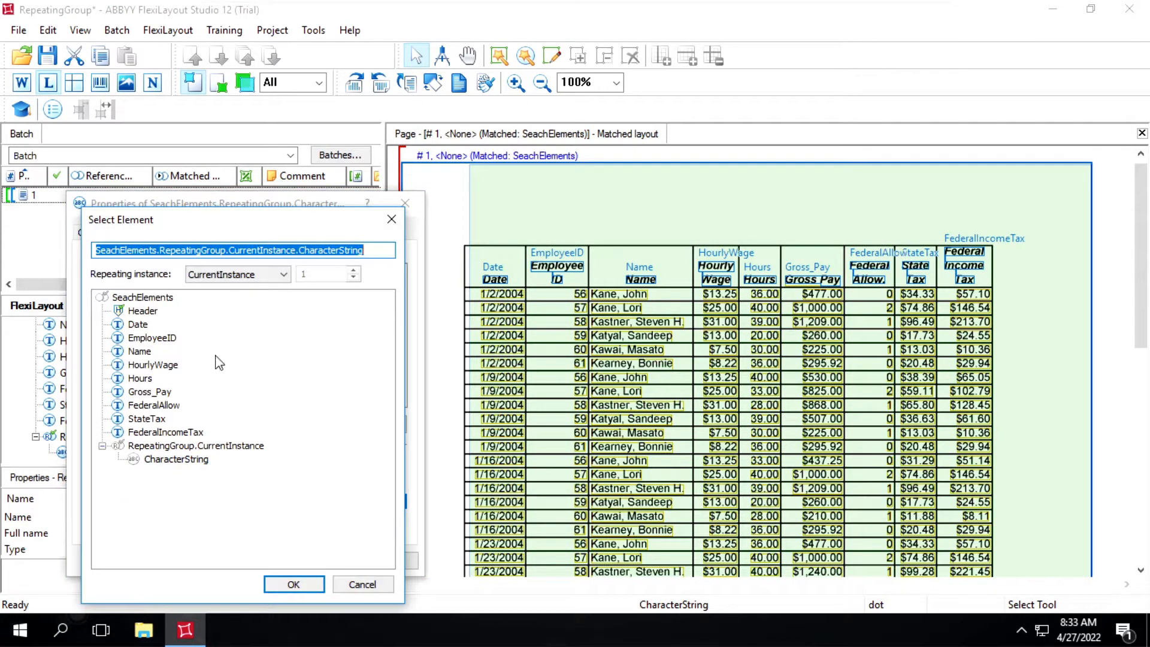
double_click(131, 322)
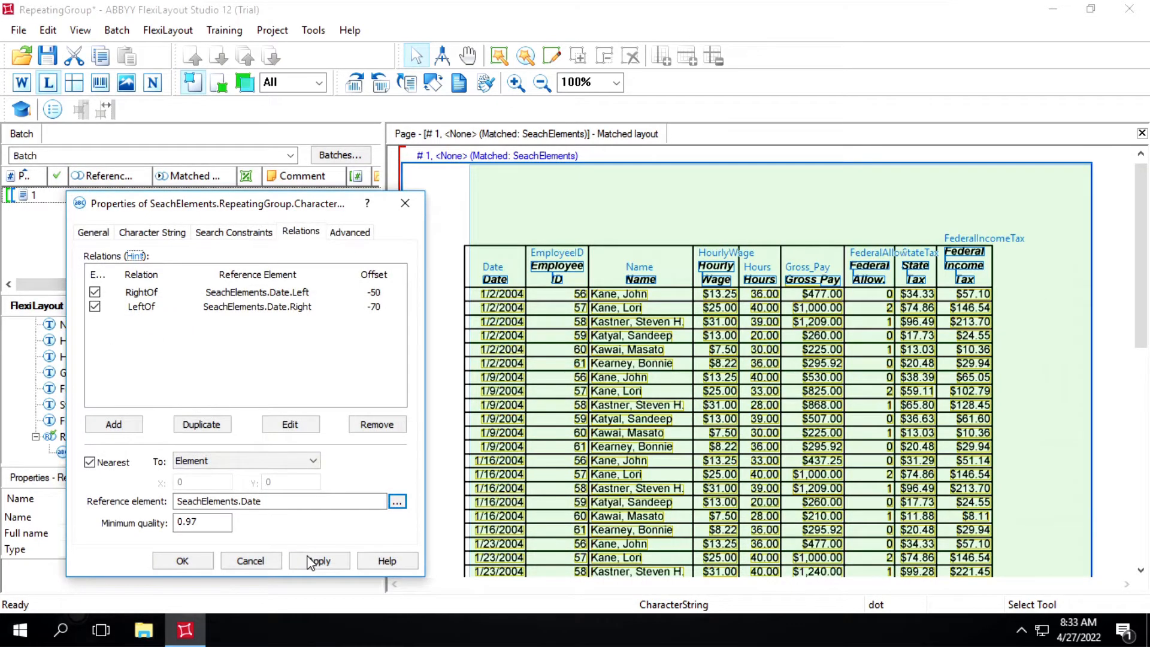
left_click(310, 562)
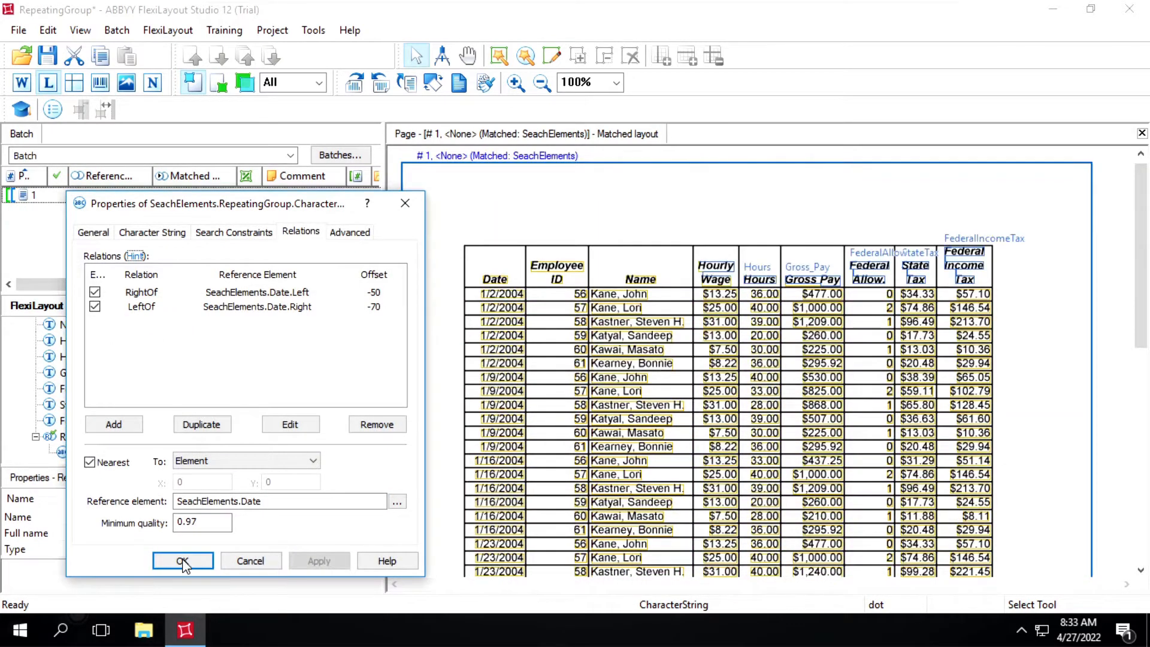
left_click(182, 559)
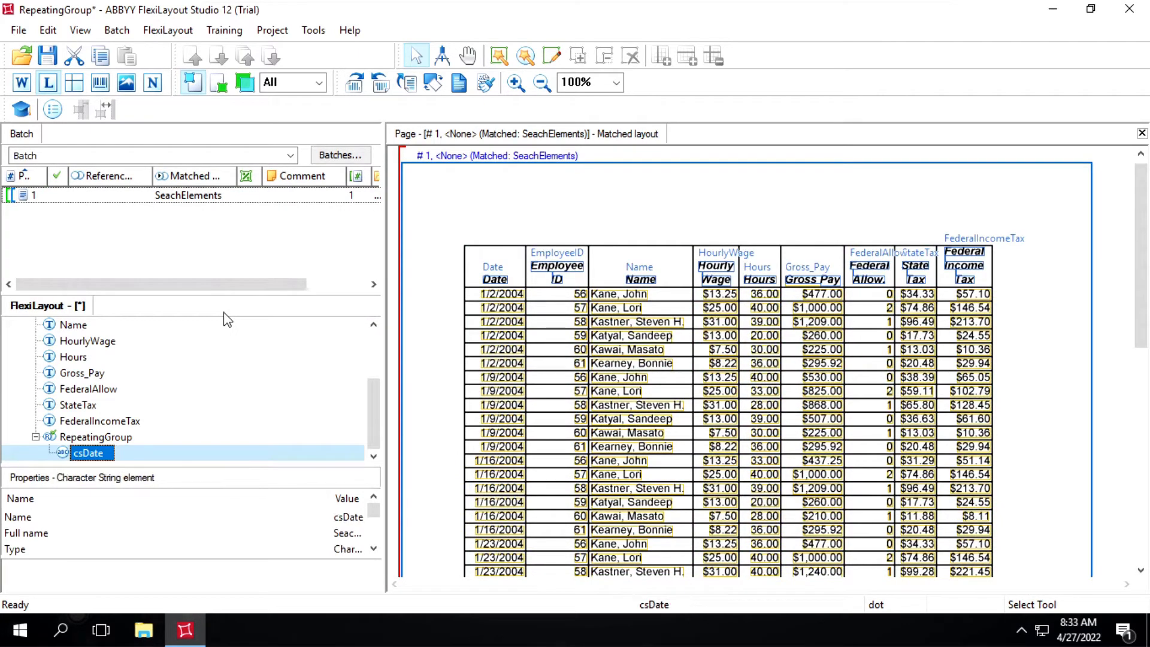
Step: Match the FlexiLayout and examine which date cell each RepeatingGroup instance captures, from the first instances through instance 48
key("ctrl+m")
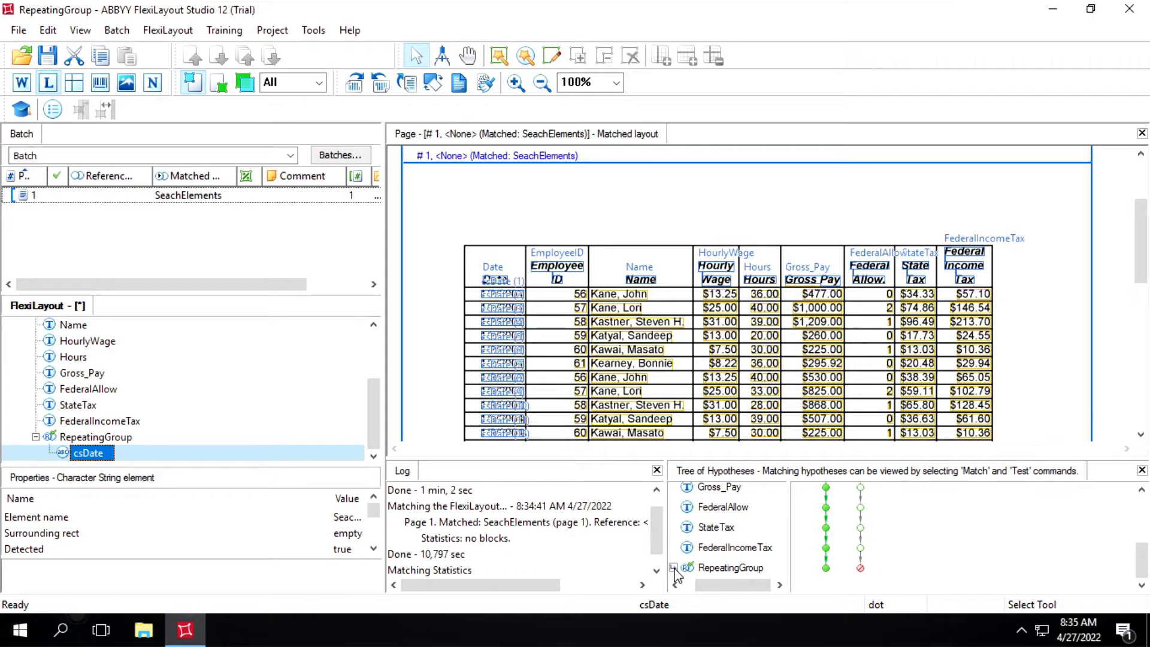
left_click(673, 568)
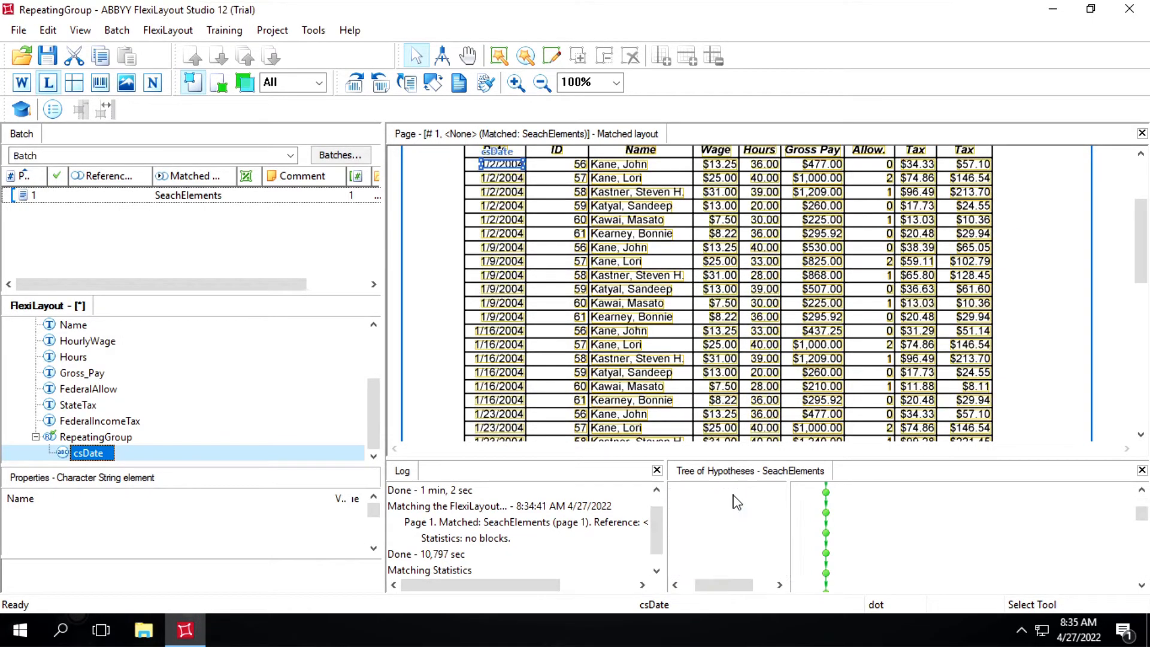
left_click(726, 510)
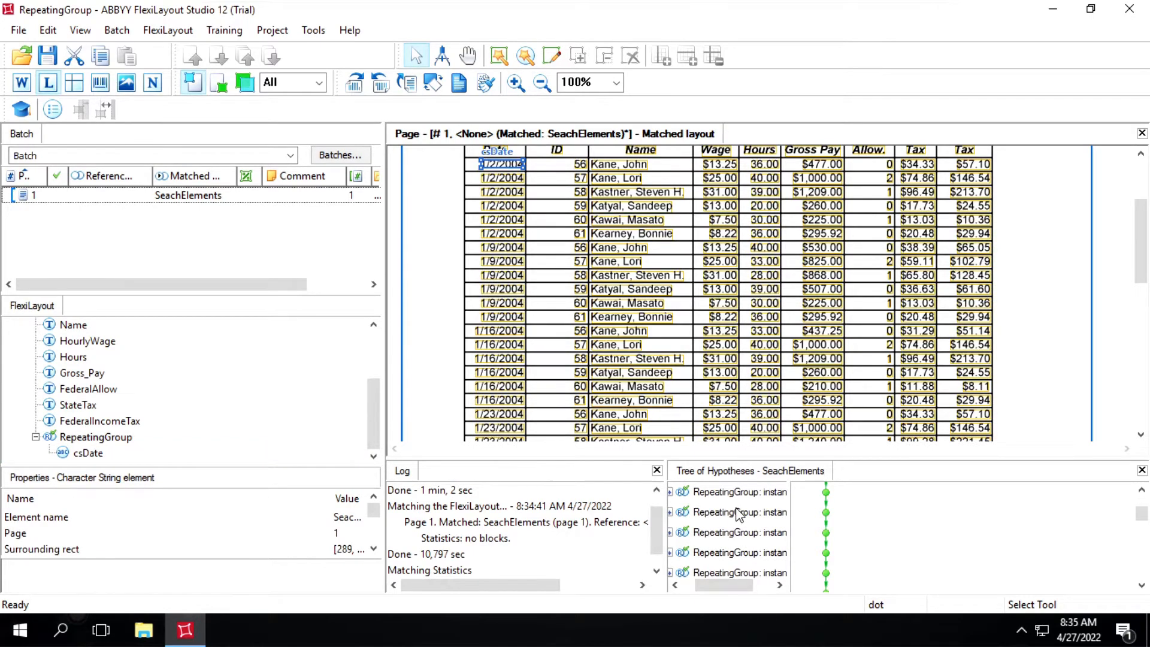
left_click(740, 514)
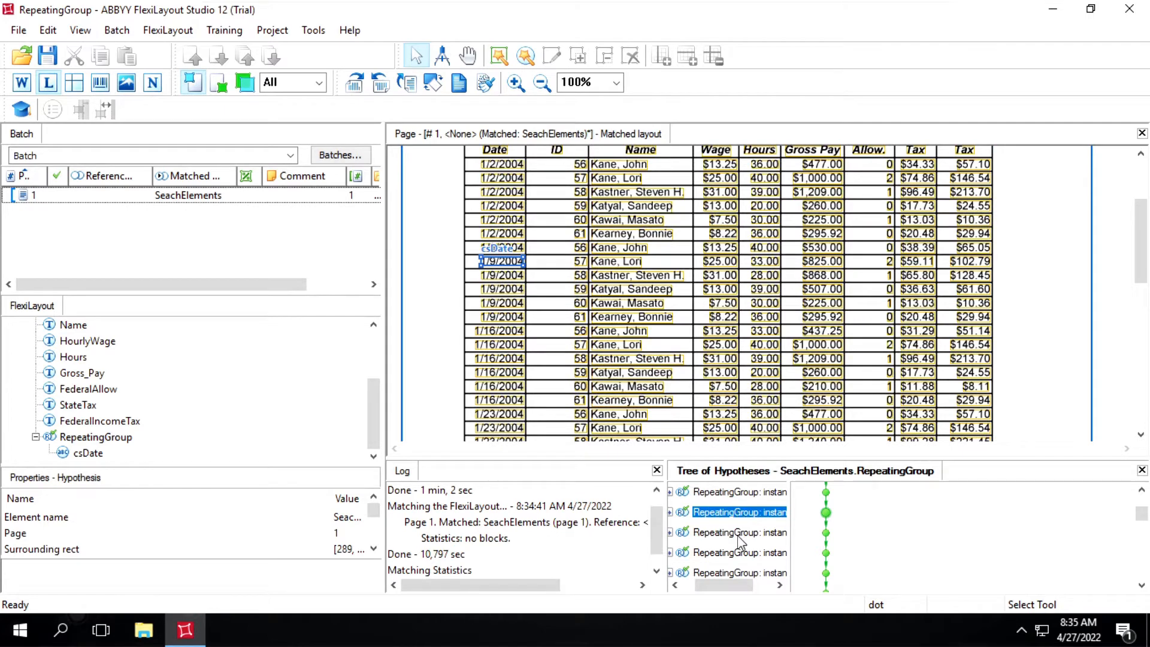
left_click(734, 533)
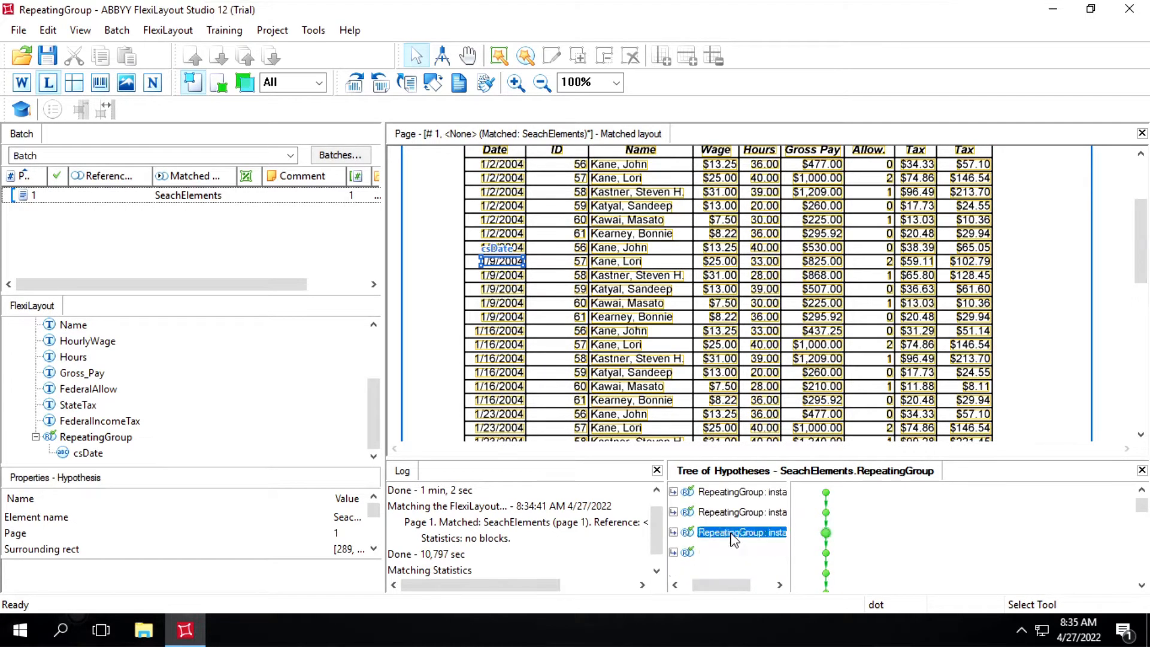
left_click(722, 514)
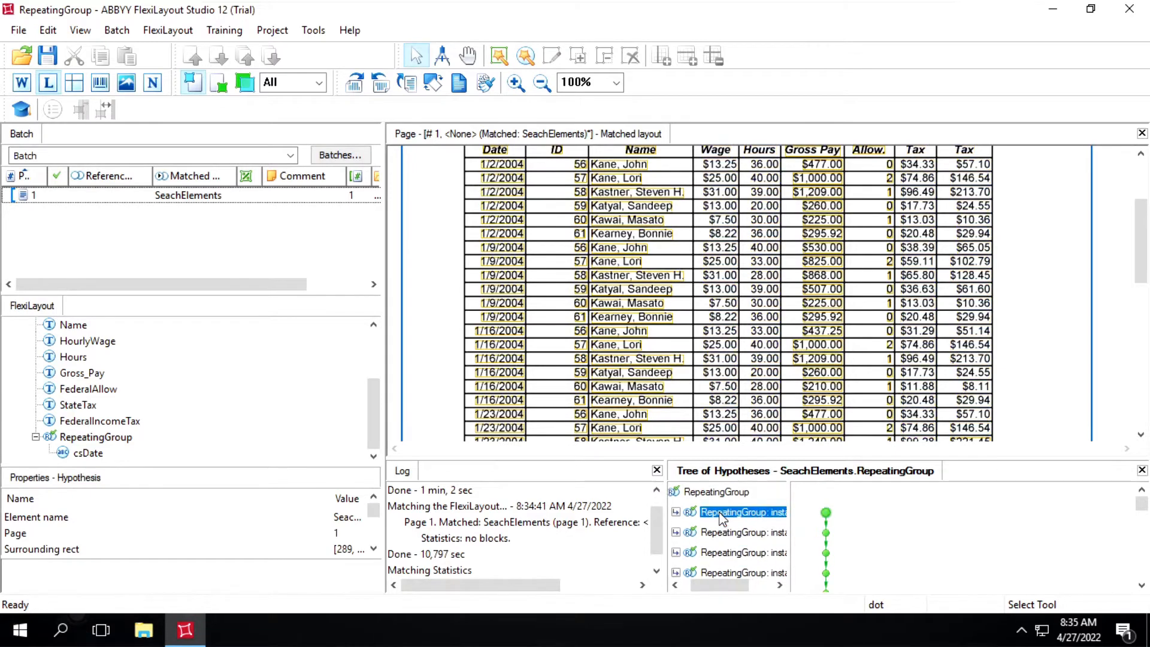
left_click(720, 533)
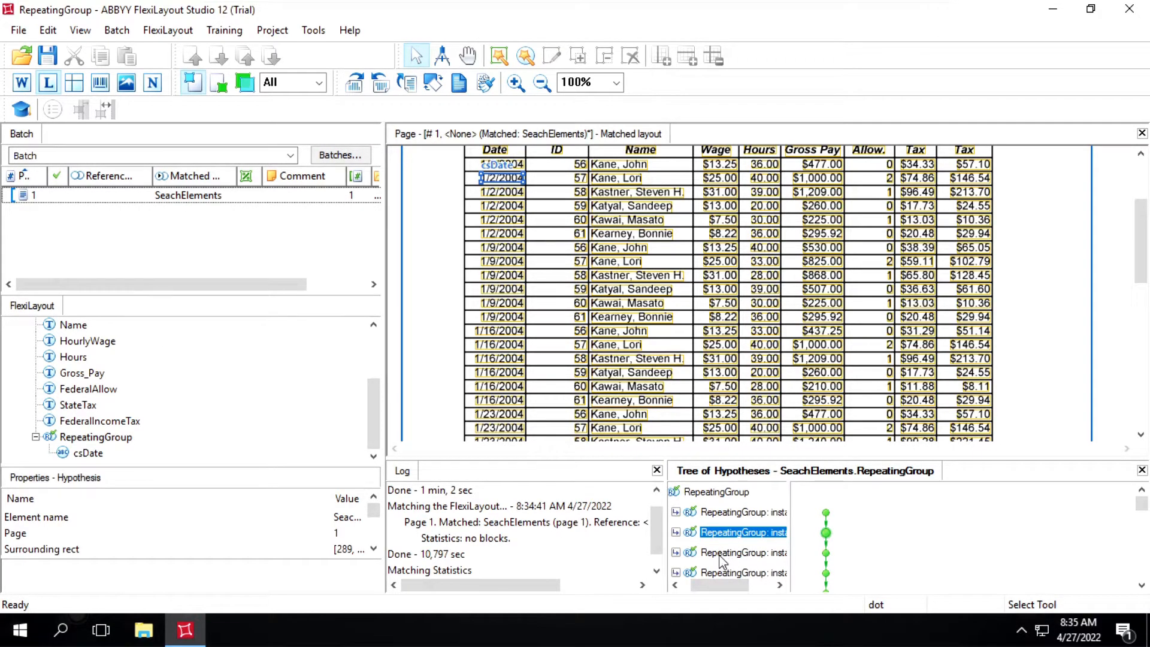
left_click(723, 552)
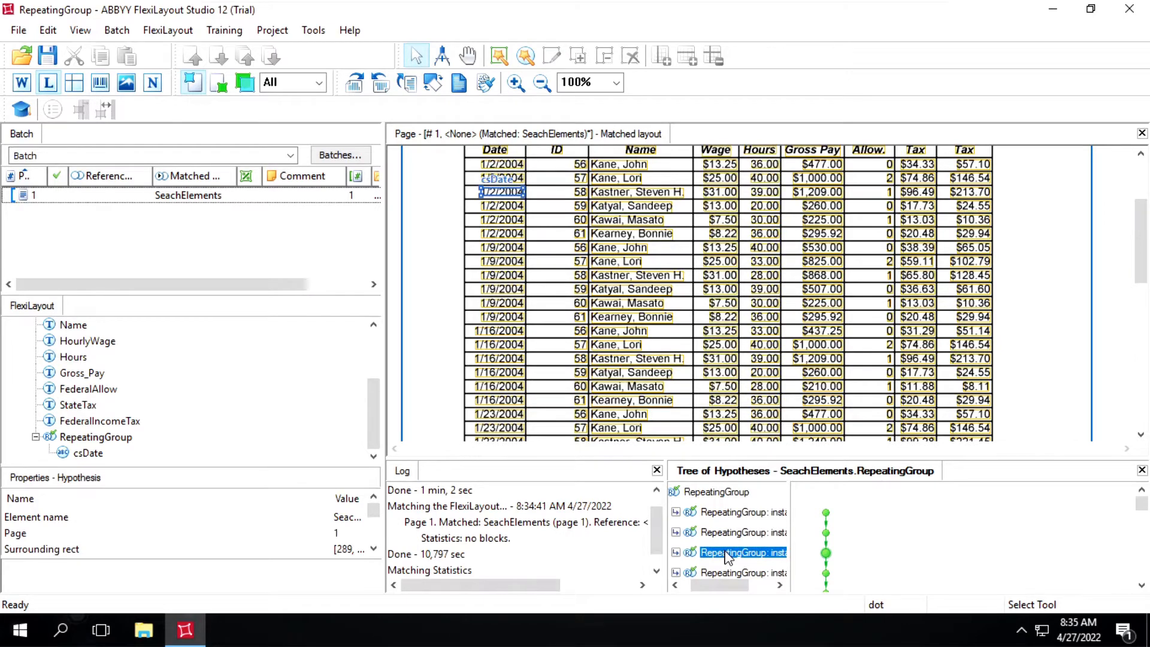
scroll(736, 559, "down", 15)
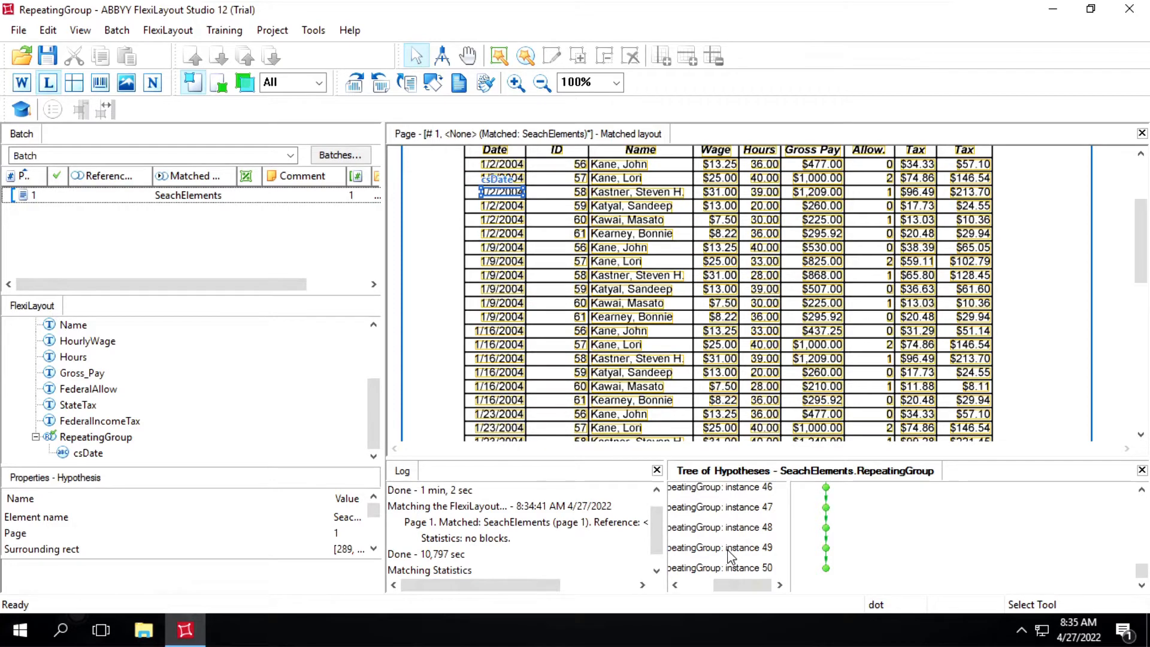
left_click(718, 527)
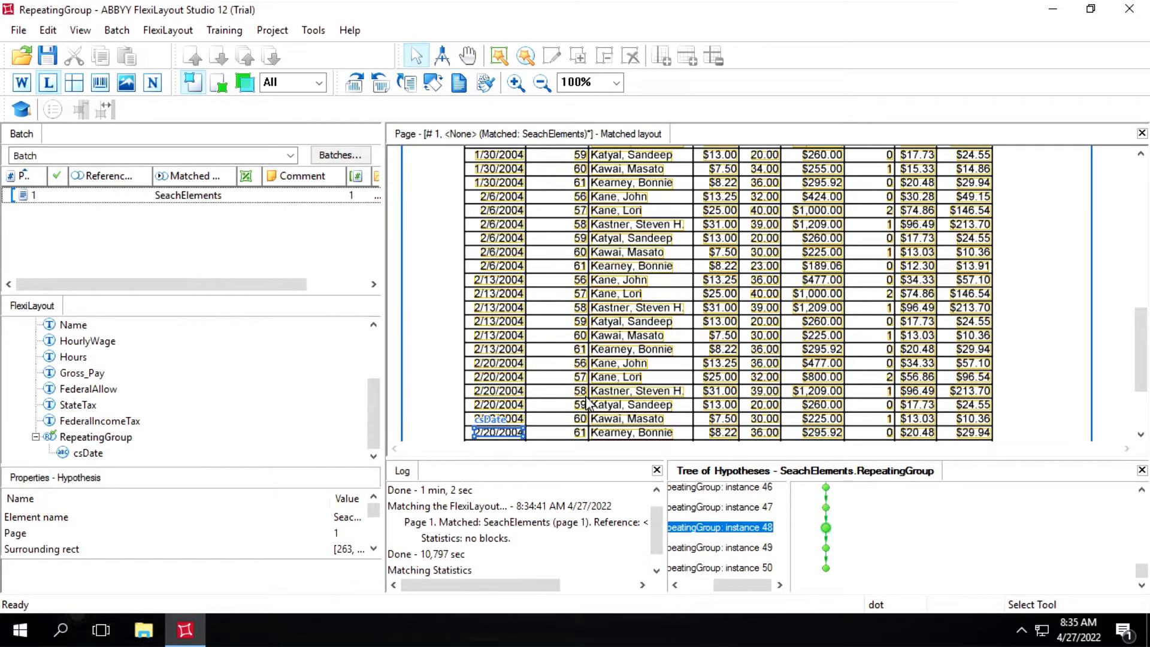
scroll(587, 402, "up", 5)
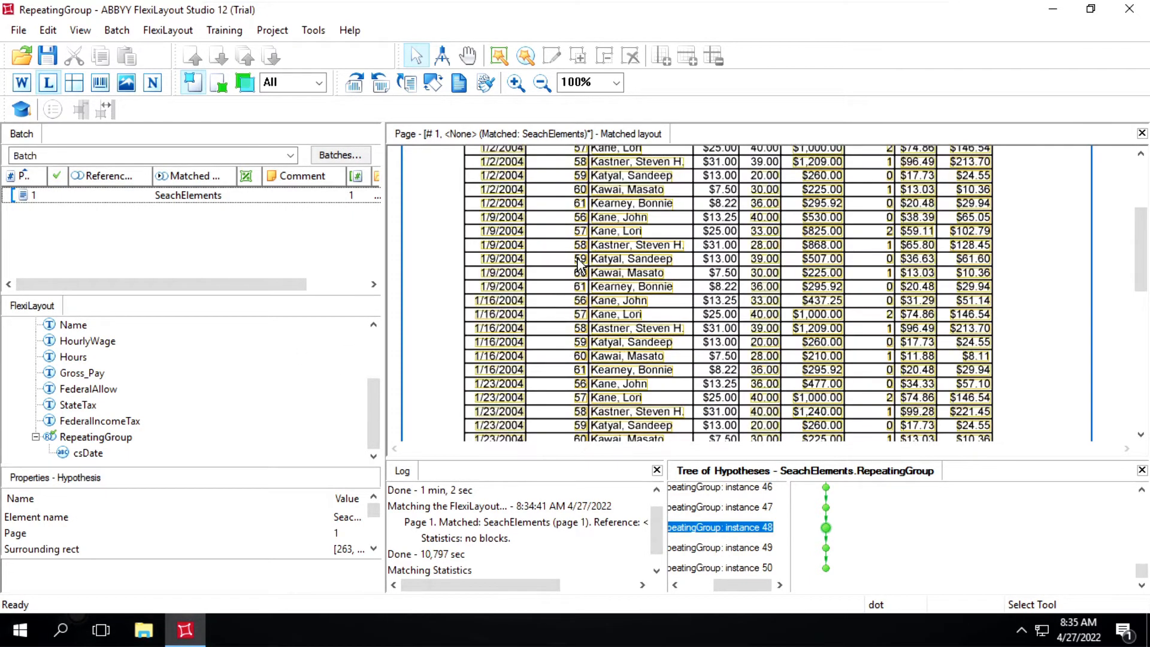
Step: Add a Group element named grpRow inside RepeatingGroup
scroll(580, 264, "up", 3)
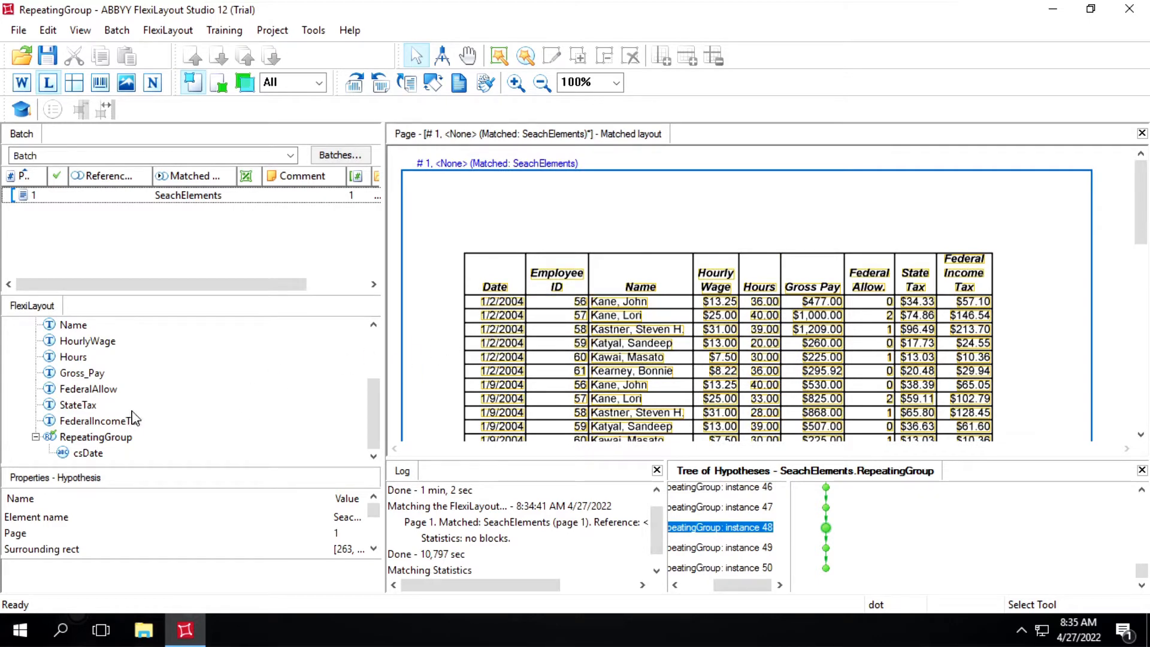
right_click(110, 436)
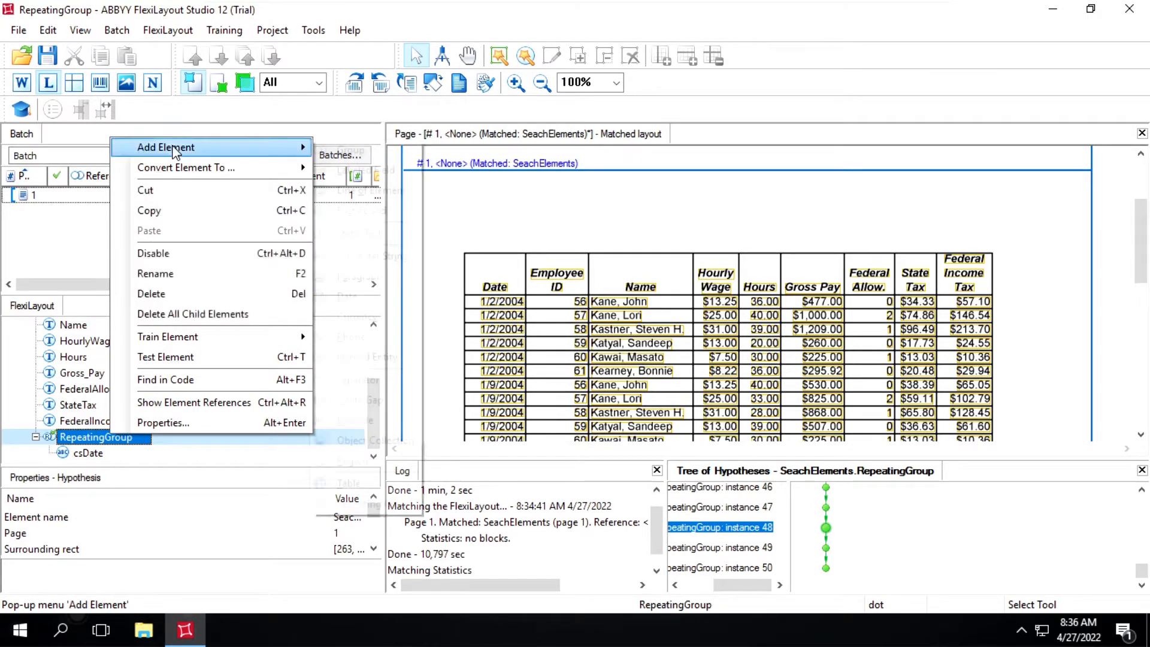
mouse_move(173, 150)
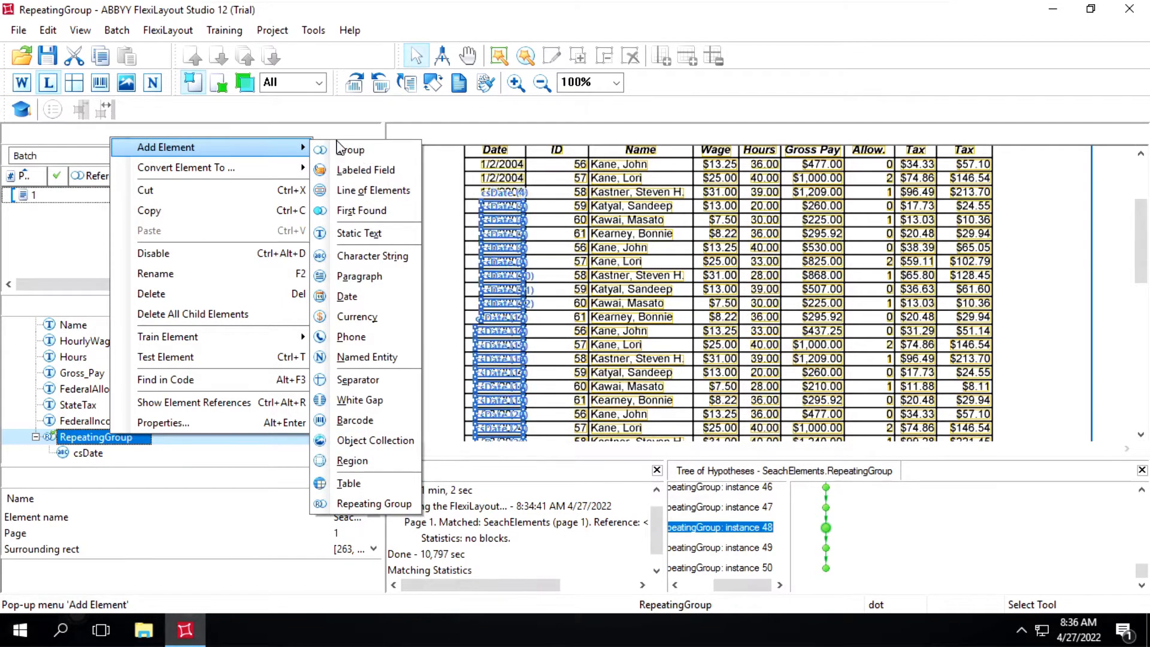
left_click(350, 151)
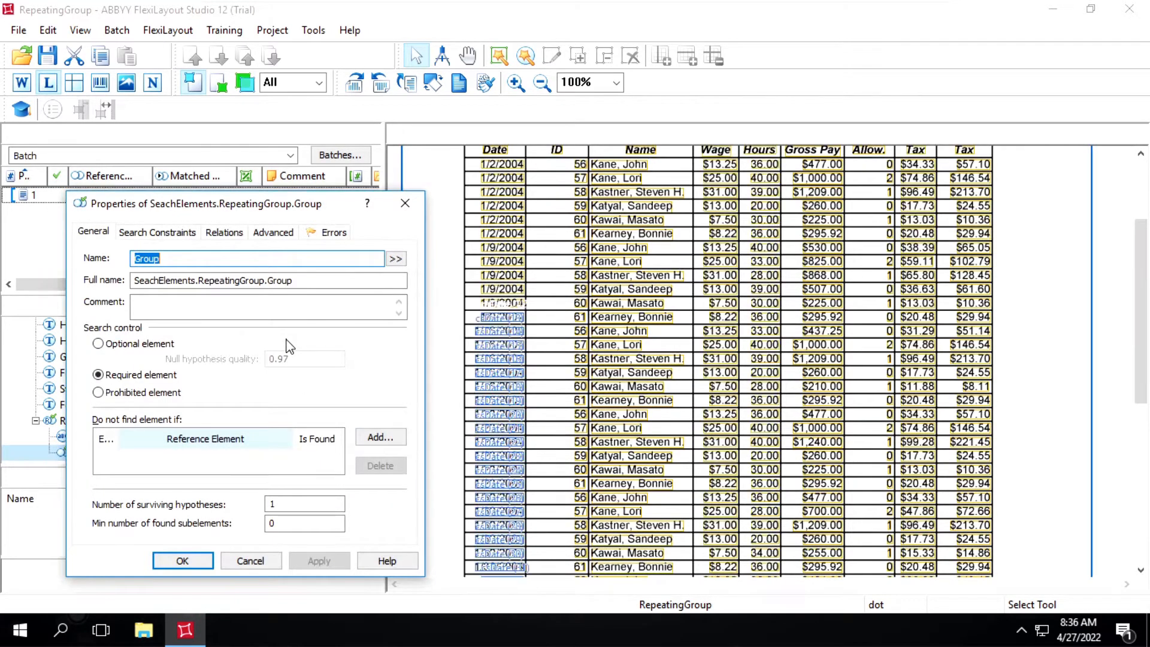
type("grp")
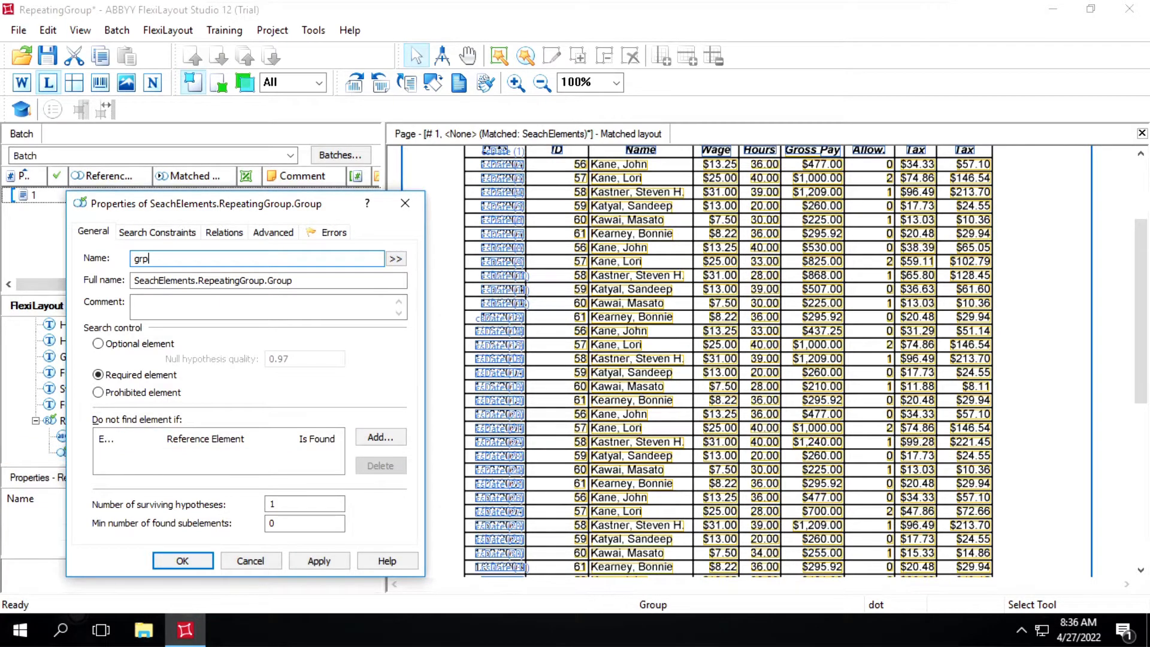
type("Row")
Step: Add a condition not to find grpRow if the current instance's csDate is not found, and apply and accept its properties
left_click(381, 438)
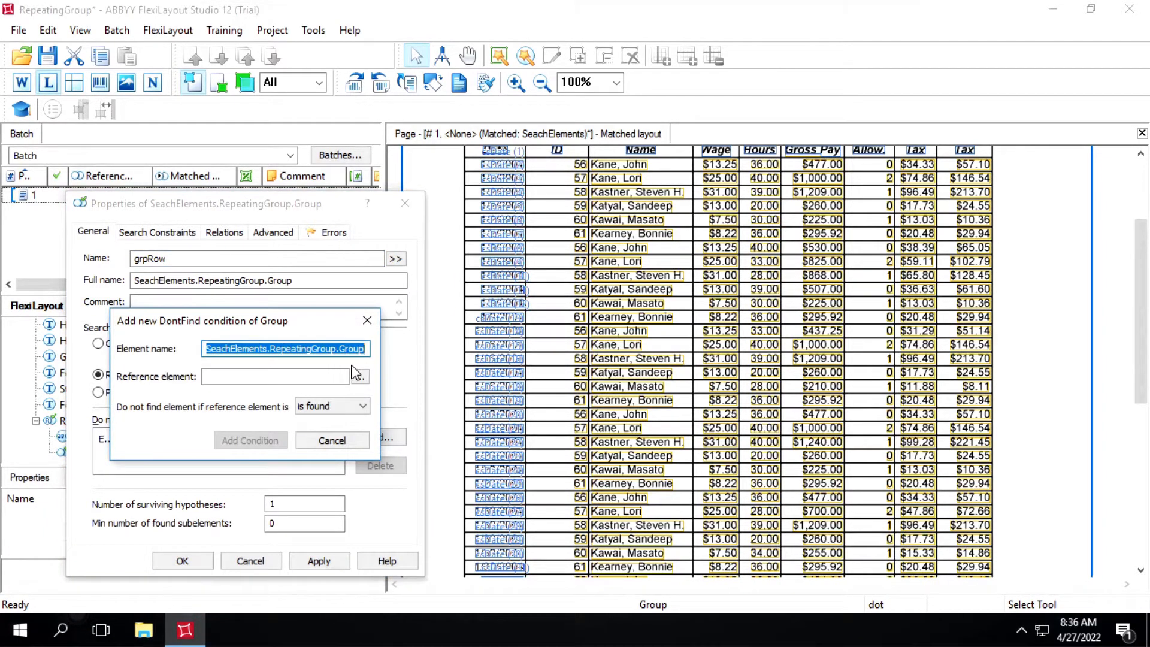
left_click(362, 378)
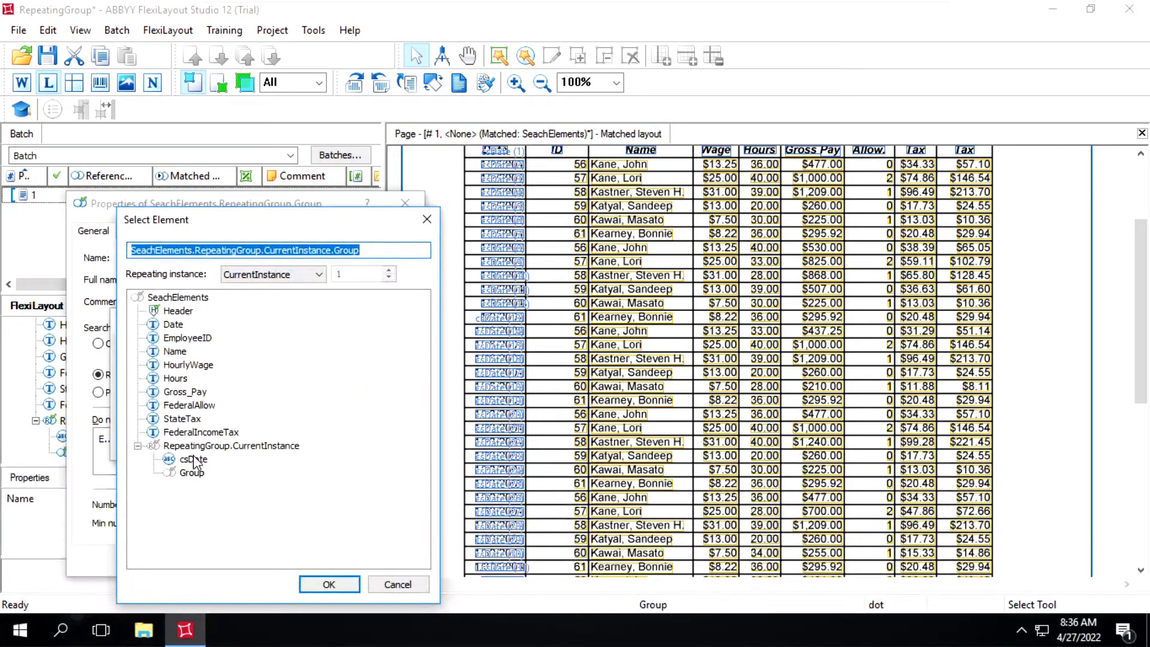
double_click(194, 458)
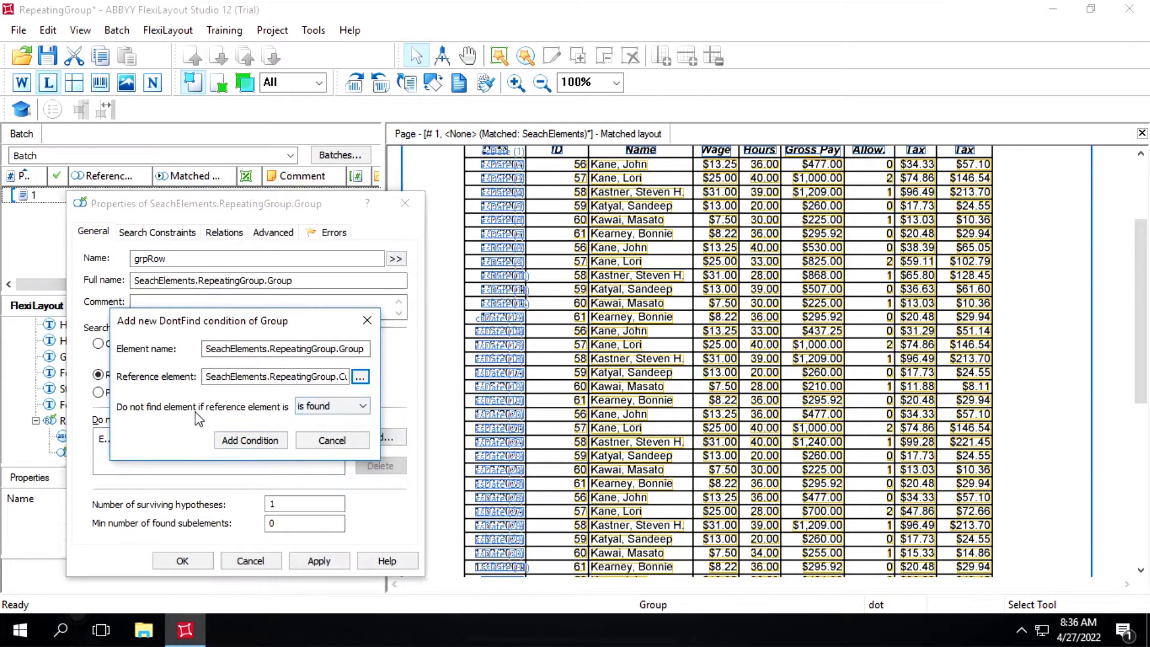
left_click(326, 414)
left_click(318, 427)
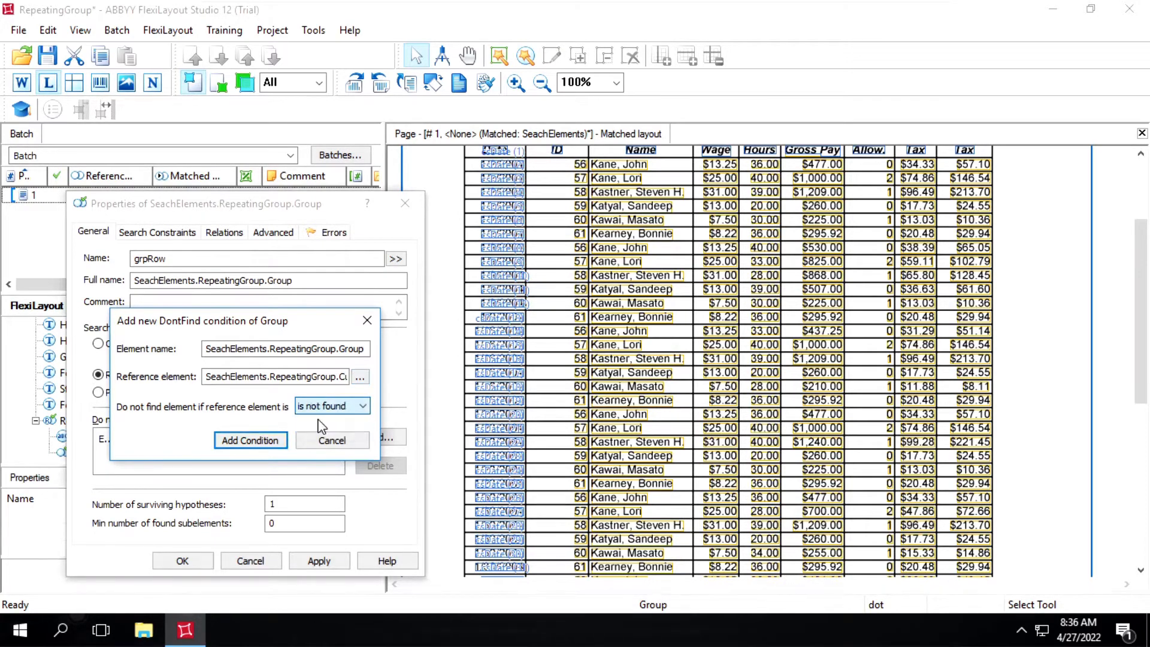
left_click(256, 441)
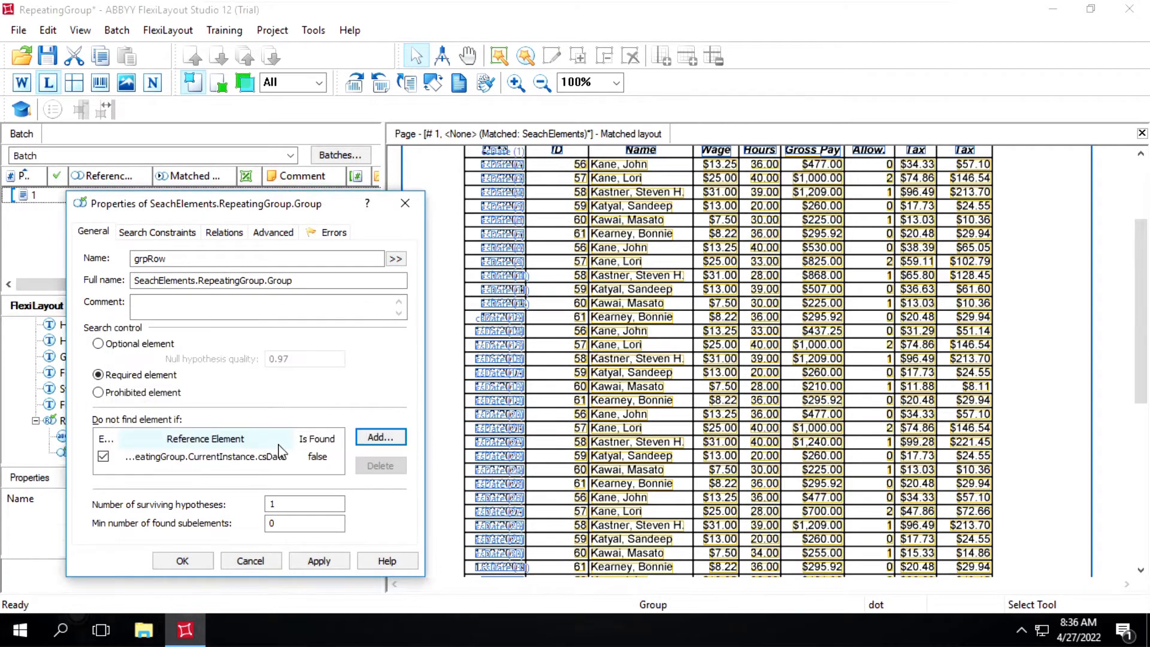
left_click(318, 562)
left_click(182, 561)
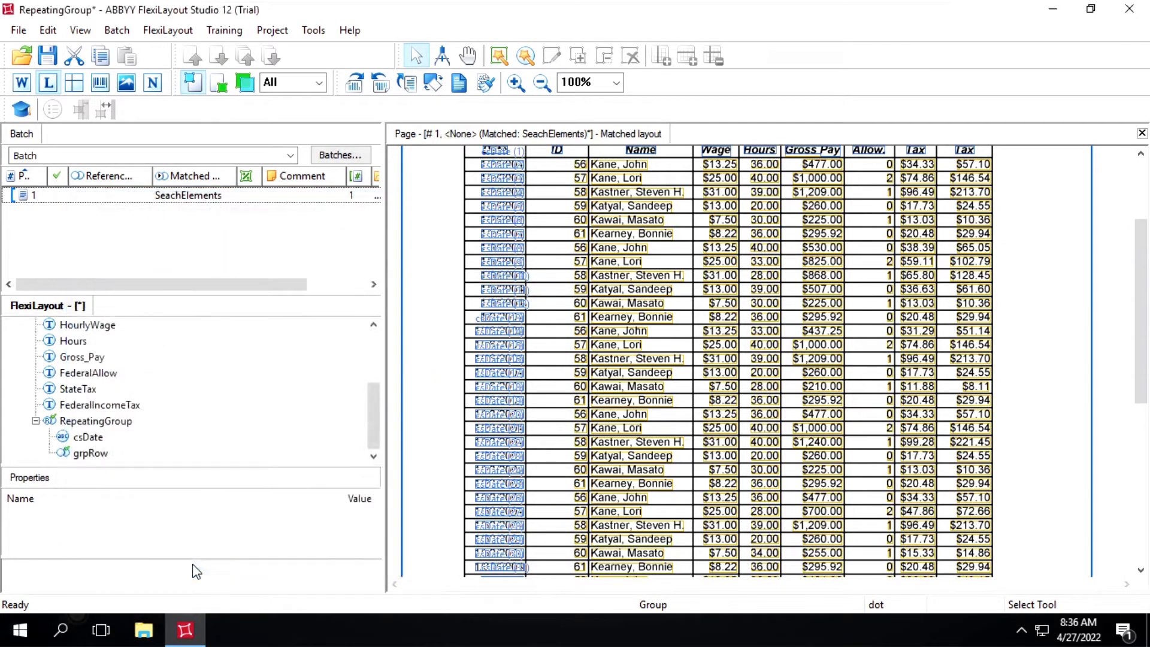
Step: Add a Character String element named csEMPID inside the grpRow group
left_click(86, 457)
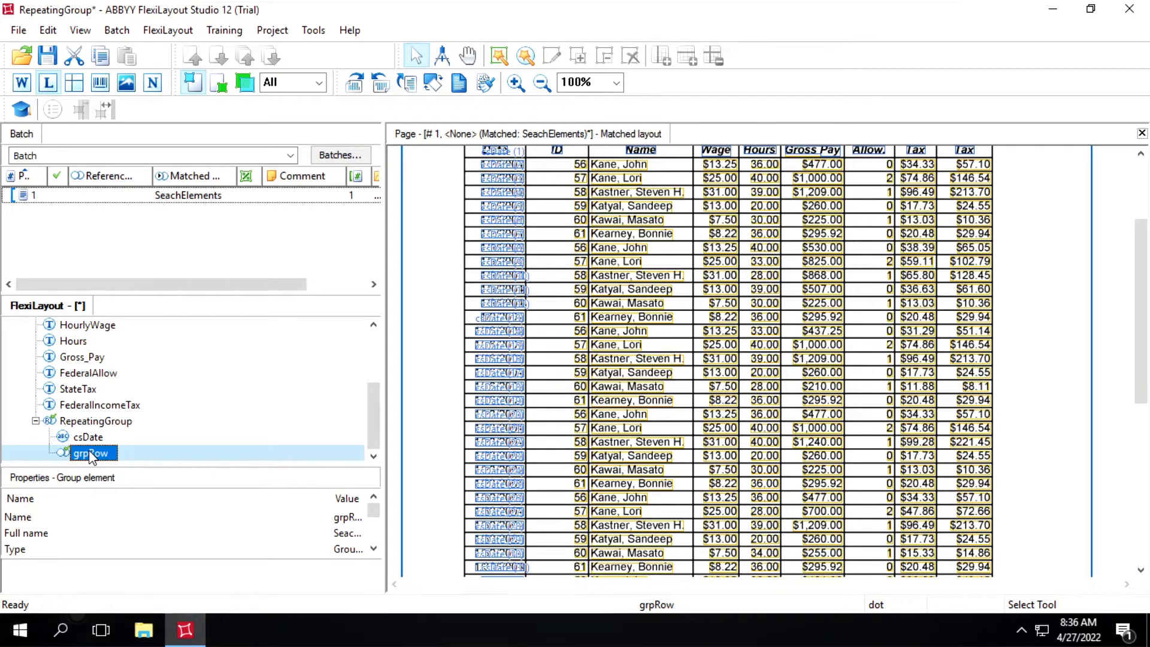
right_click(89, 450)
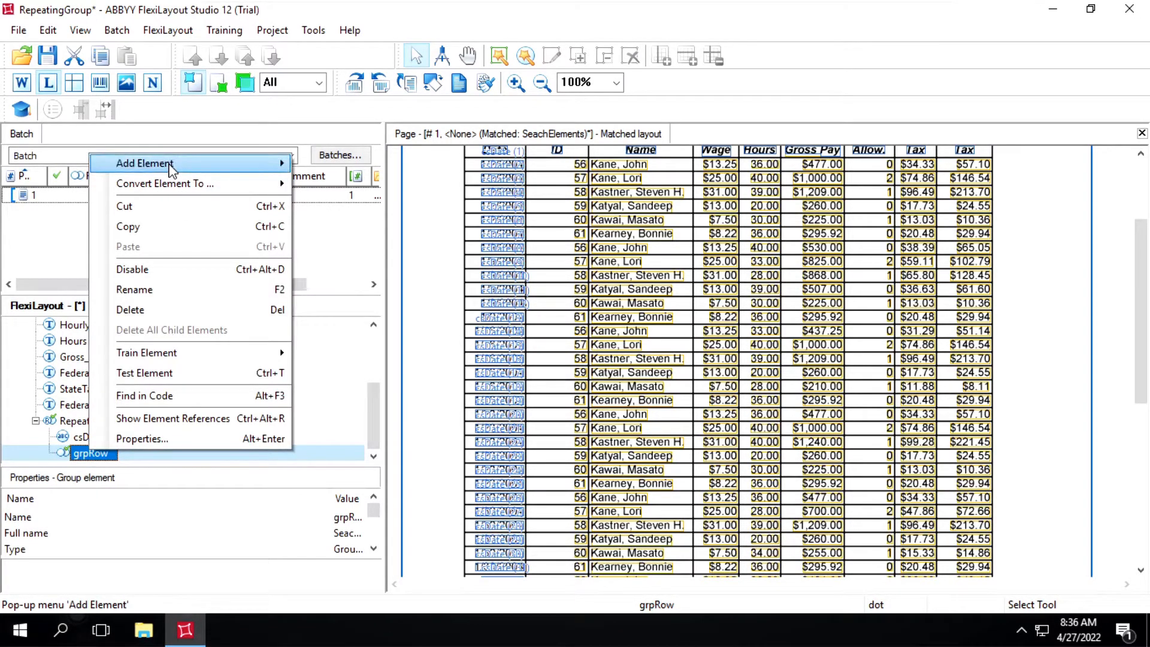
left_click(238, 170)
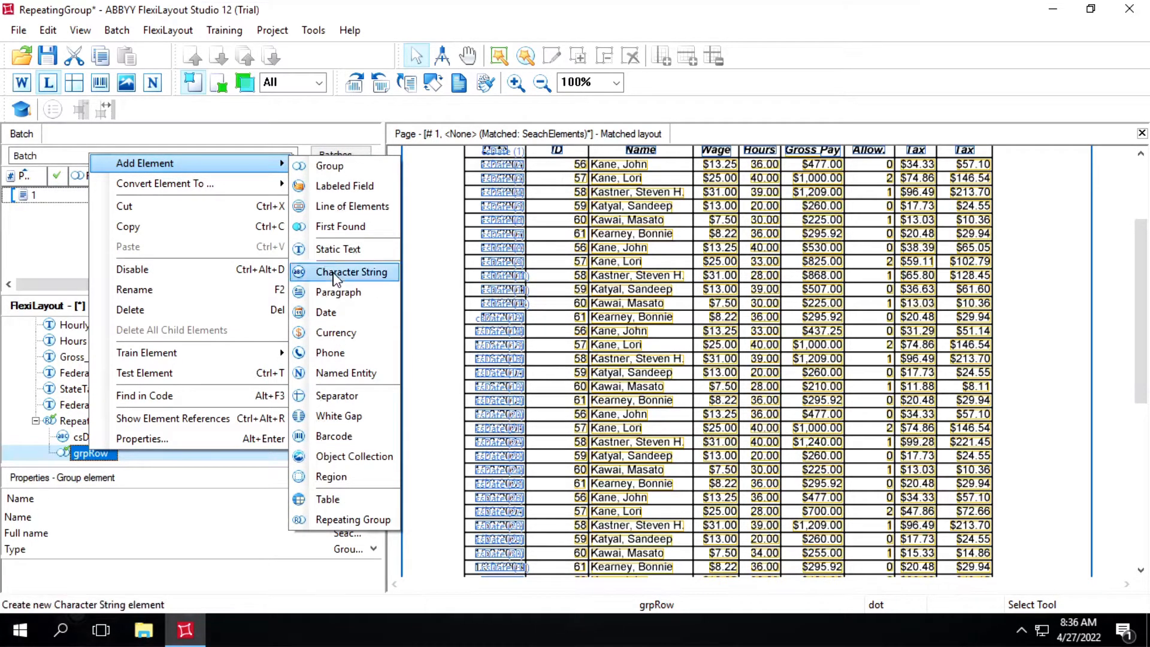
left_click(345, 273)
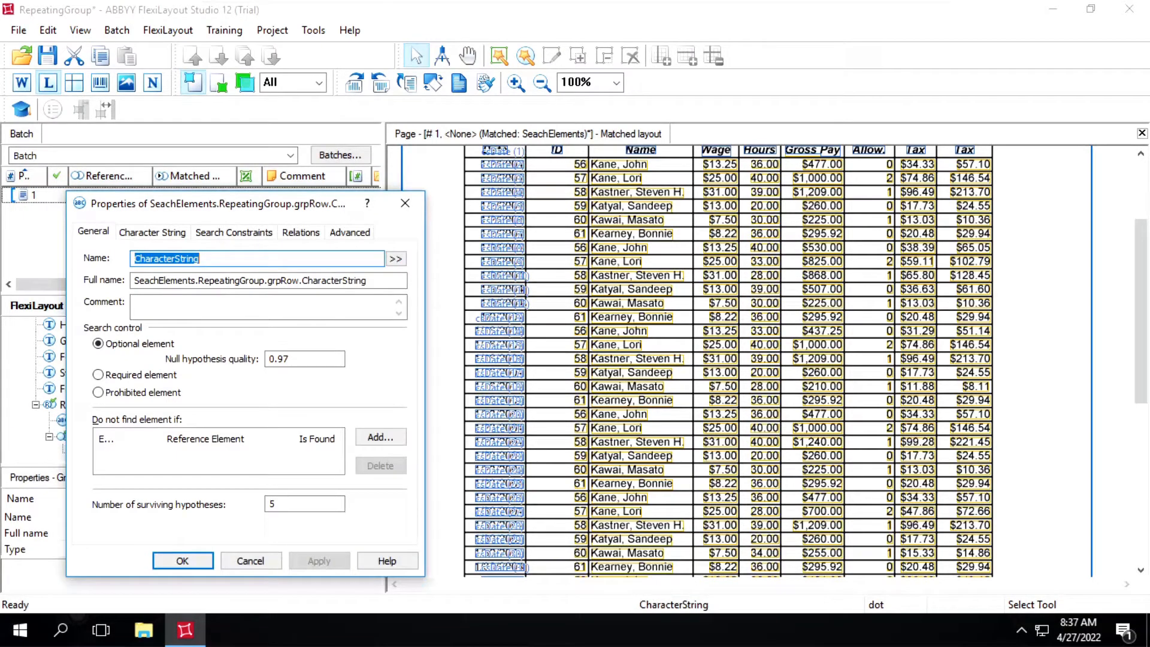
type("csEMPID")
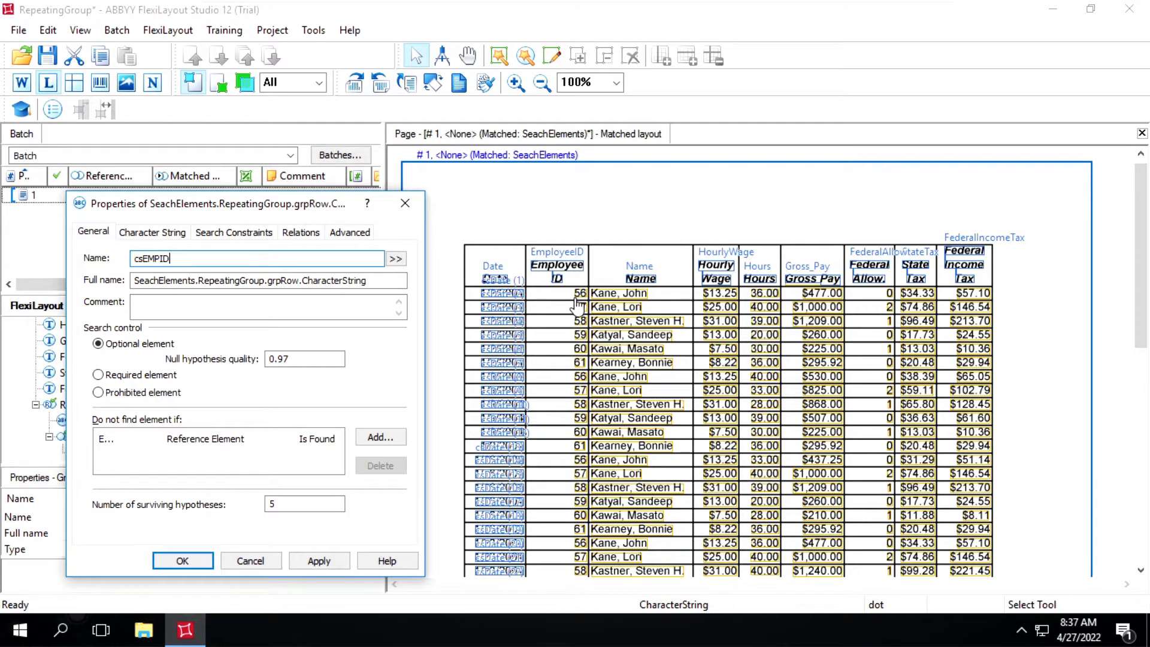
left_click(164, 235)
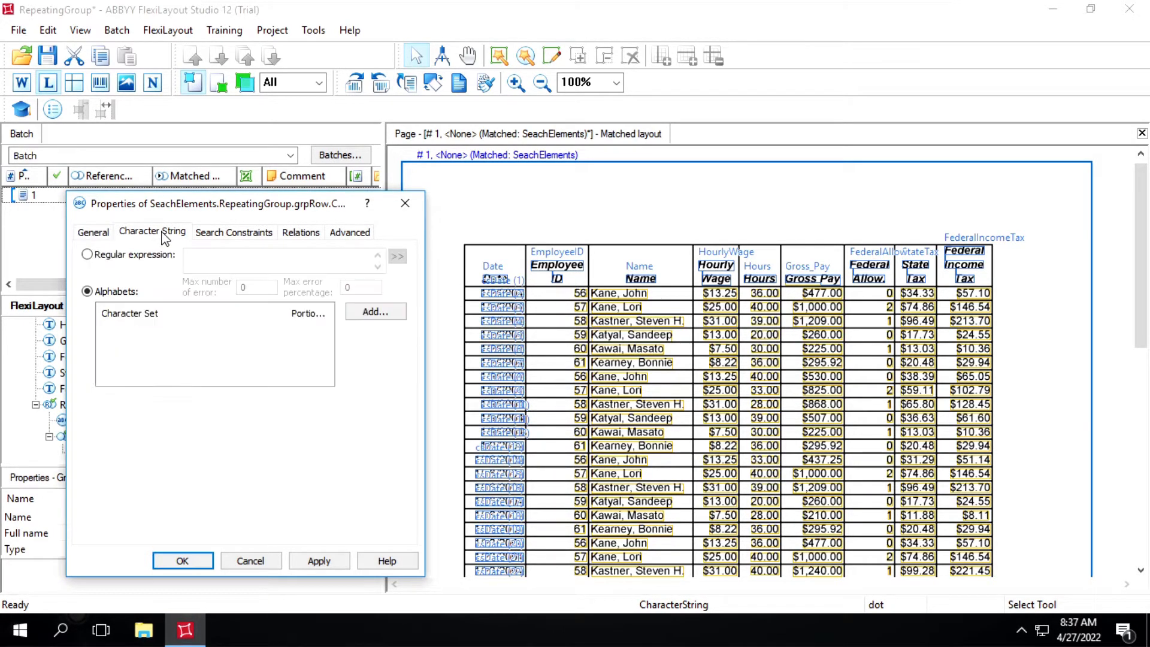
left_click(372, 312)
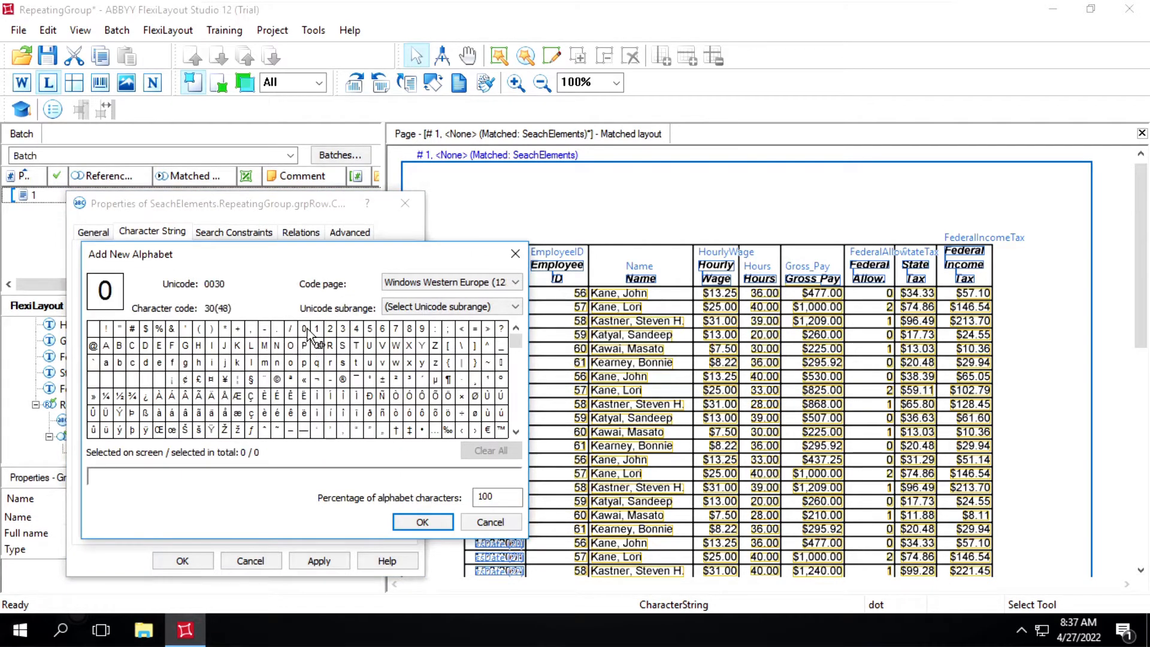
left_click_drag(304, 330, 356, 335)
left_click_drag(413, 338, 422, 328)
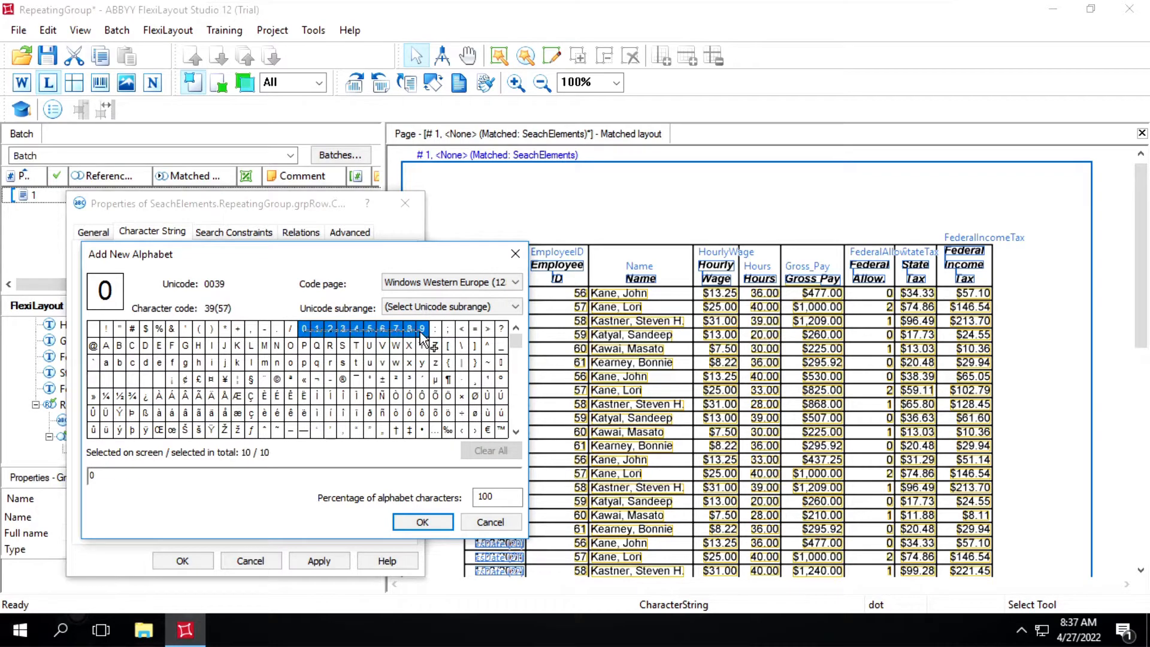
left_click(423, 522)
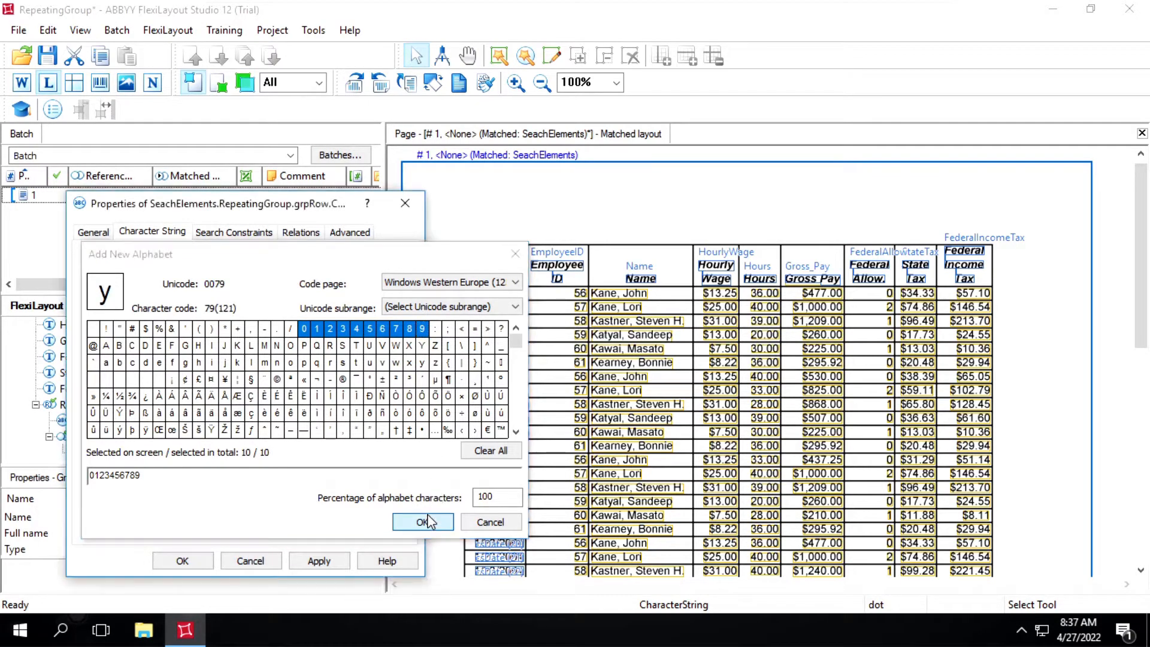
Step: Add a relation placing csEMPID Left of the Right boundary of SeachElements.EmployeeID with an offset of -20
left_click(299, 234)
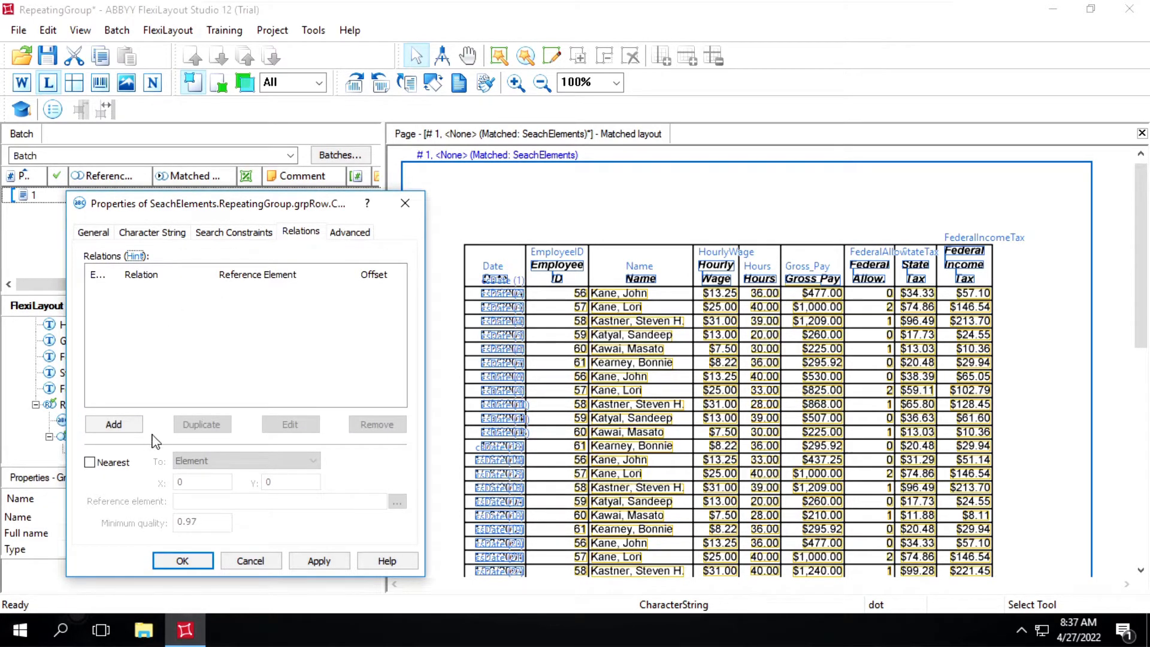
left_click(115, 425)
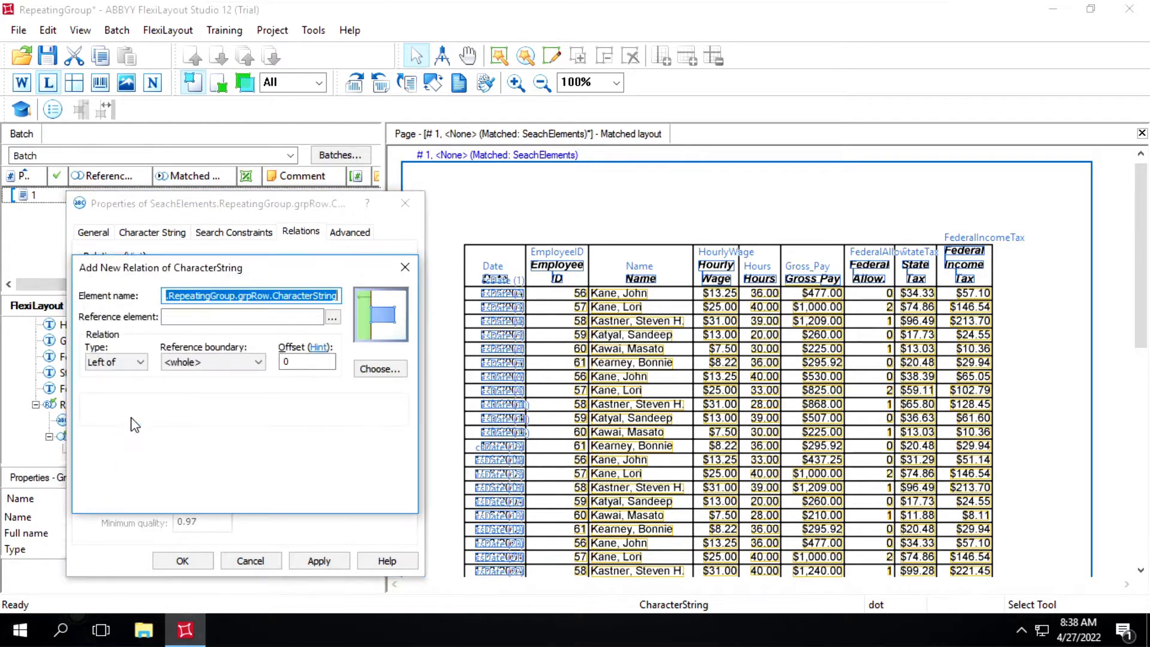
left_click(334, 317)
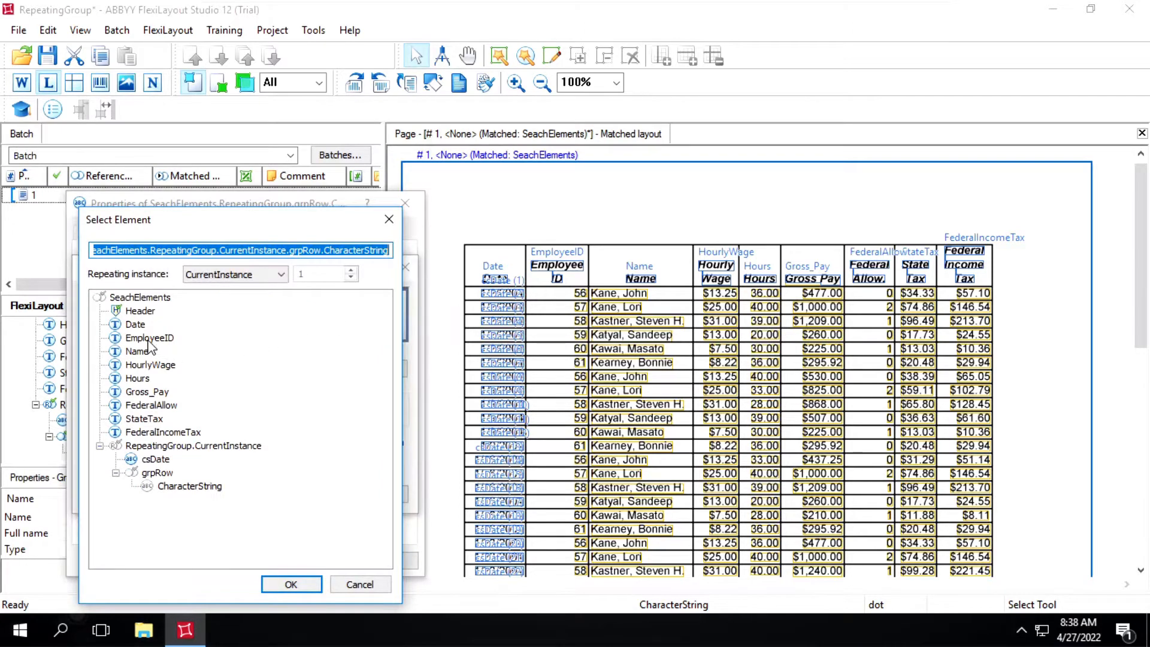
double_click(148, 339)
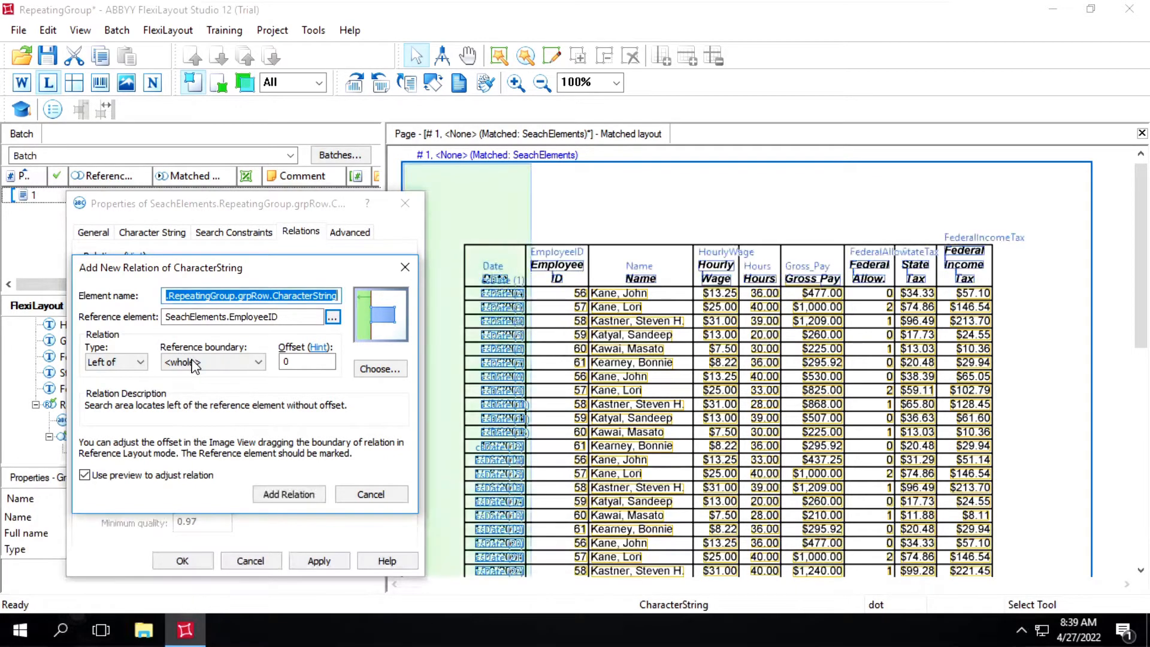
left_click(193, 365)
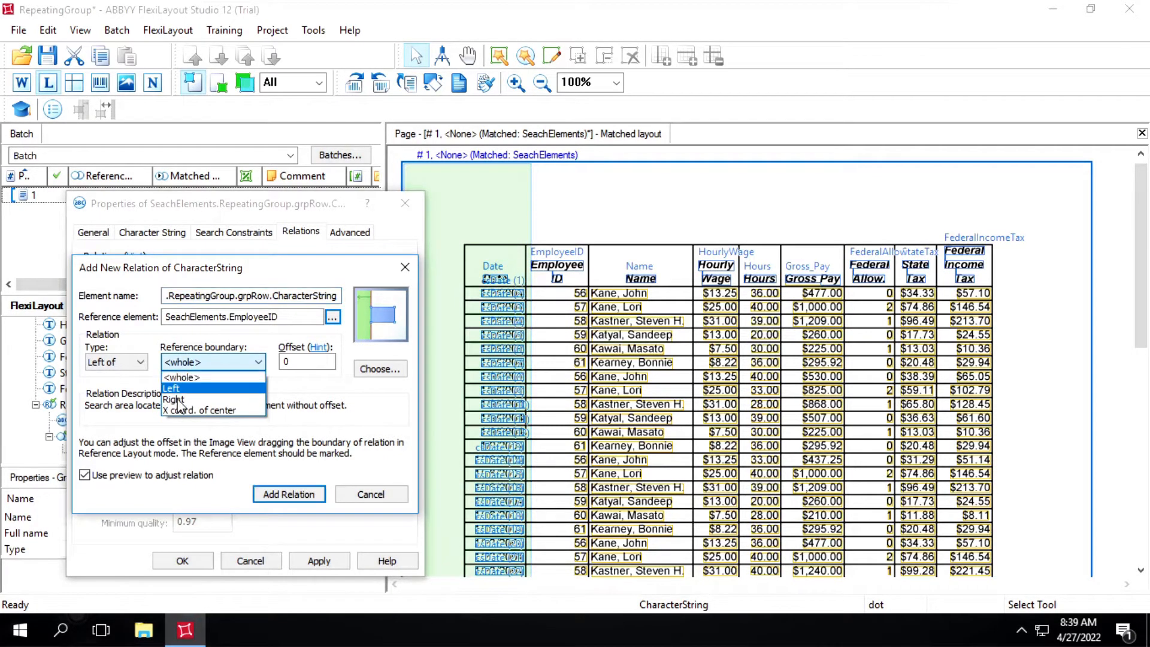
left_click(175, 399)
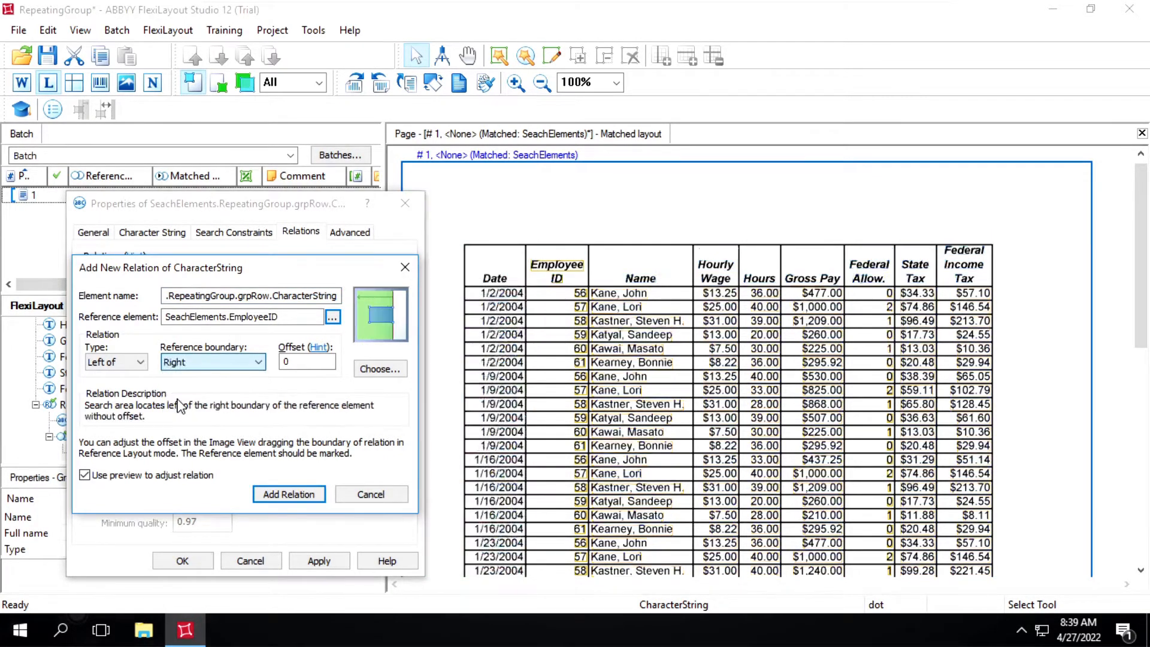
left_click(292, 363)
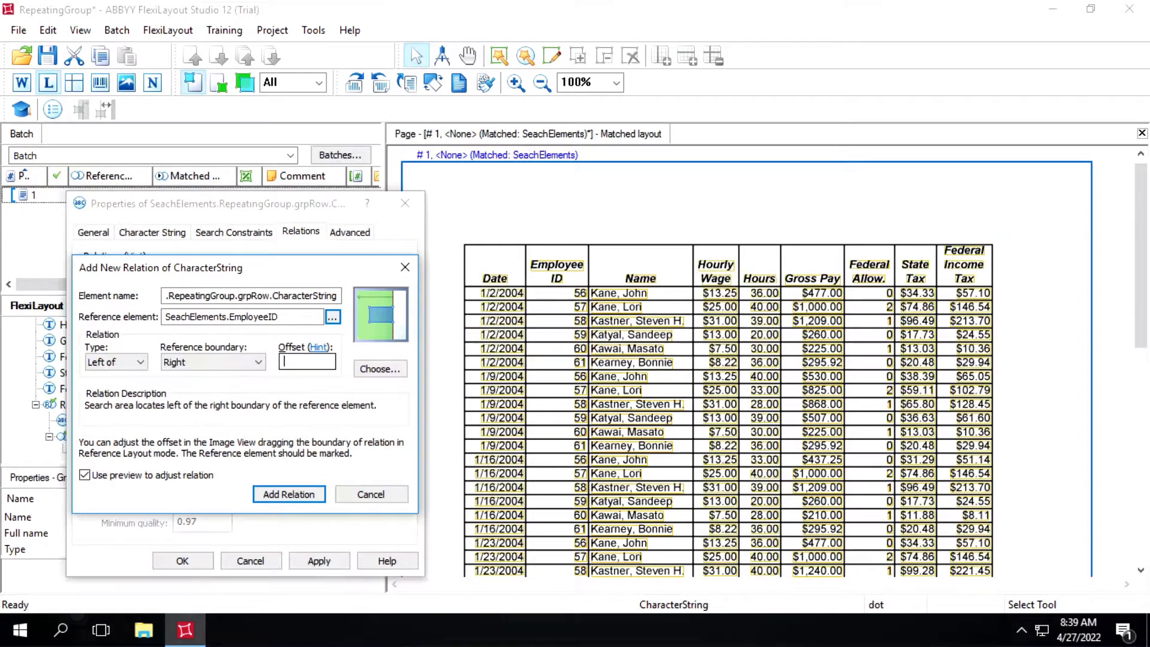
type("-20")
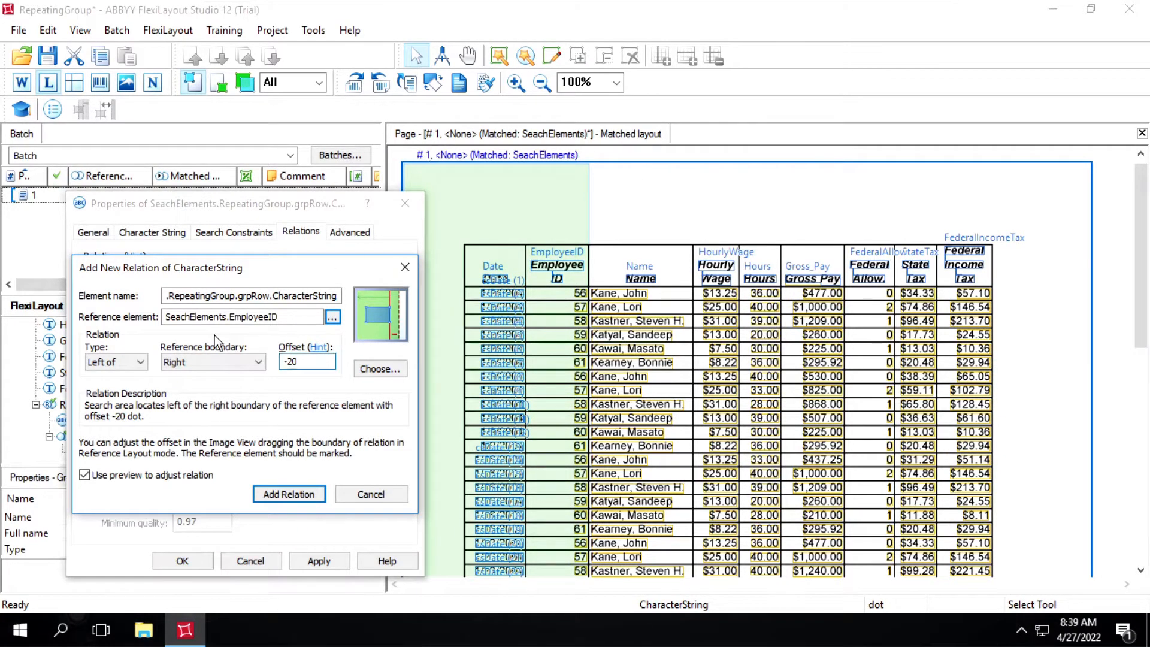
left_click(283, 495)
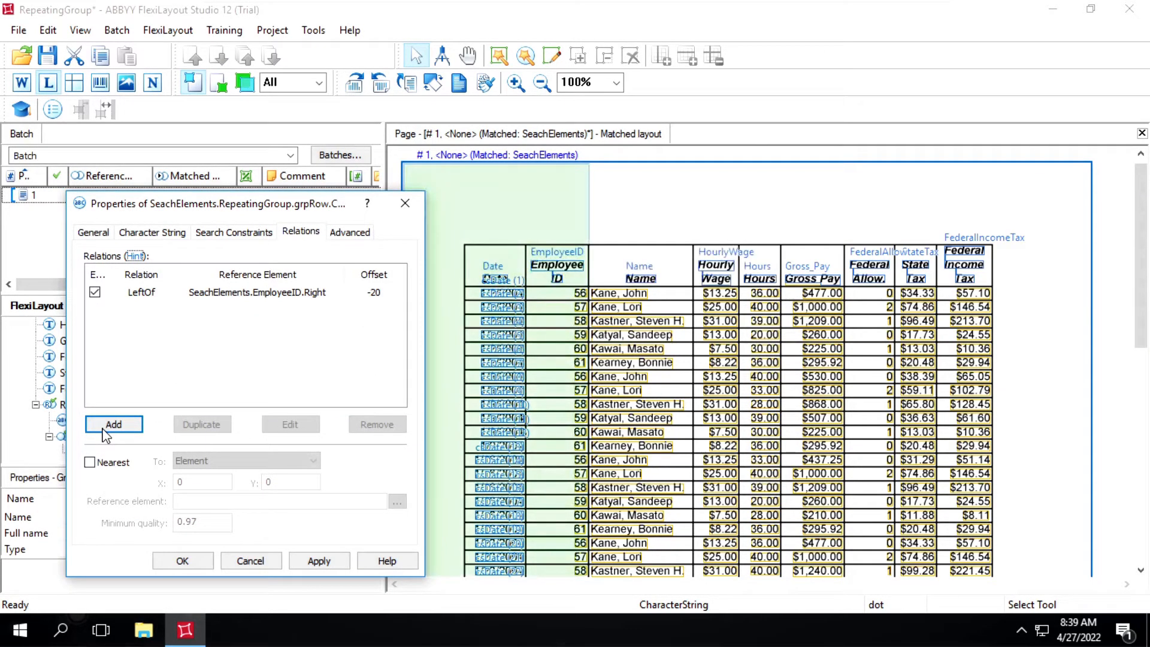
Step: Add a relation placing csEMPID Right of the Left boundary of SeachElements.EmployeeID with an offset of 70
left_click(104, 430)
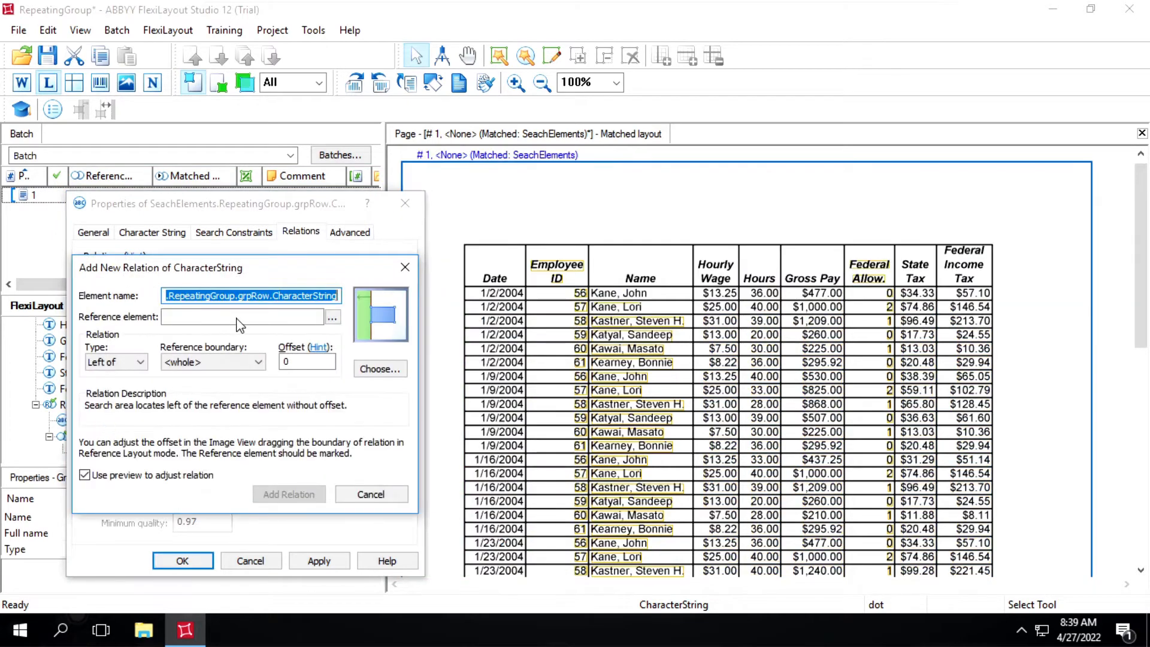
left_click(332, 318)
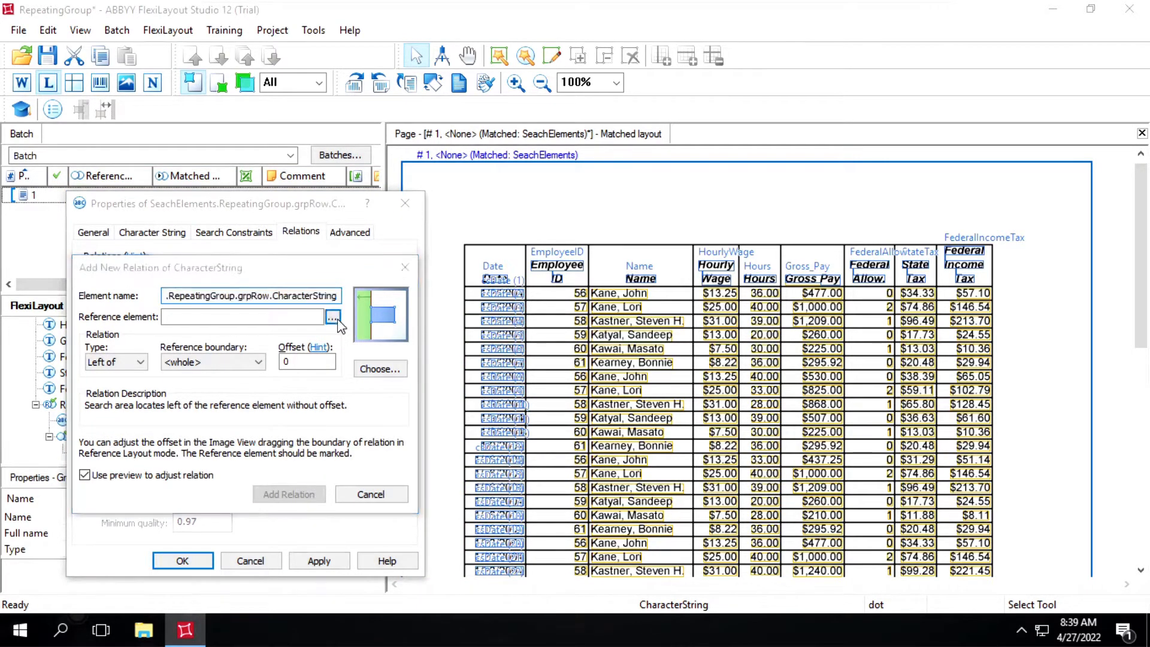
double_click(137, 340)
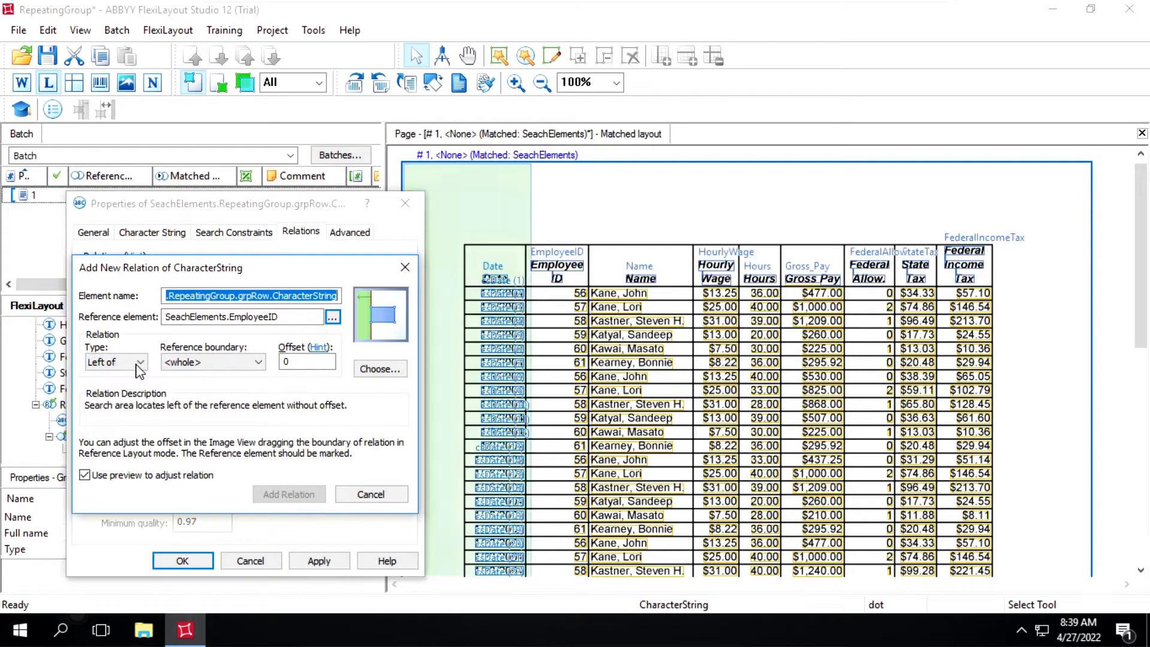
left_click(136, 367)
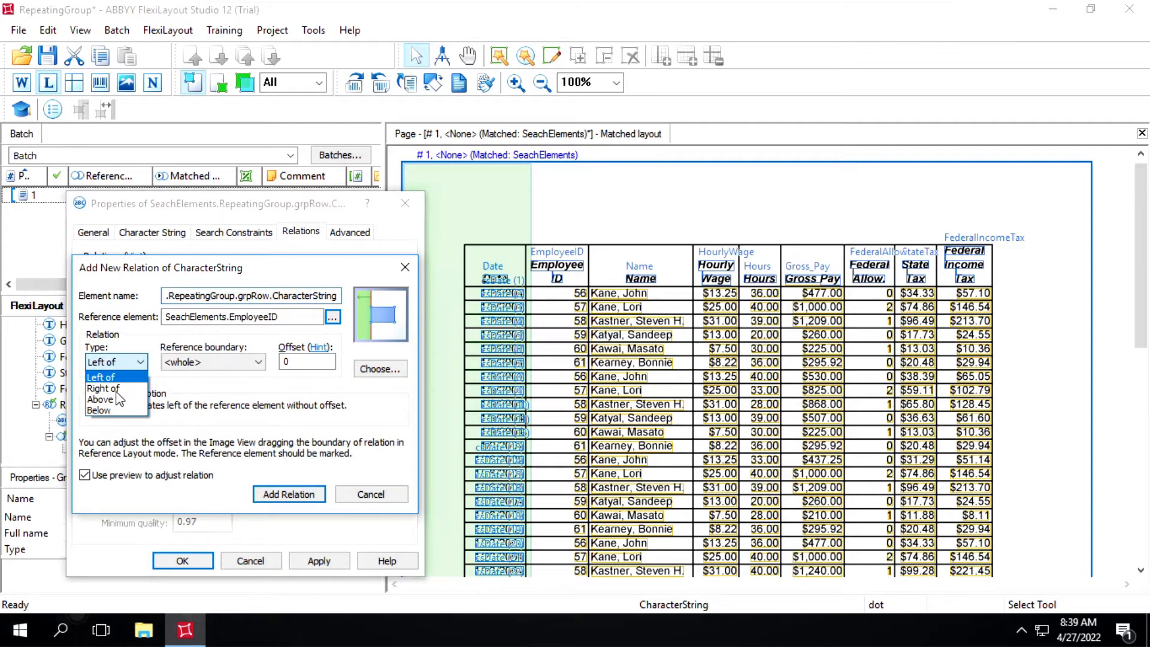
left_click(118, 391)
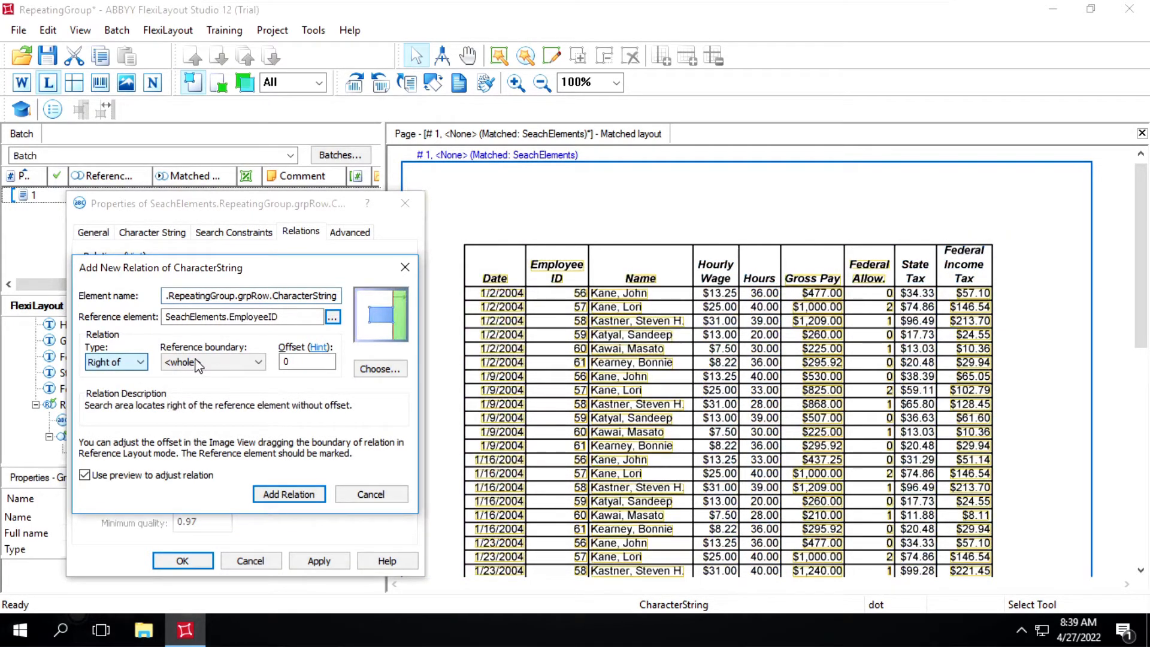
left_click(197, 363)
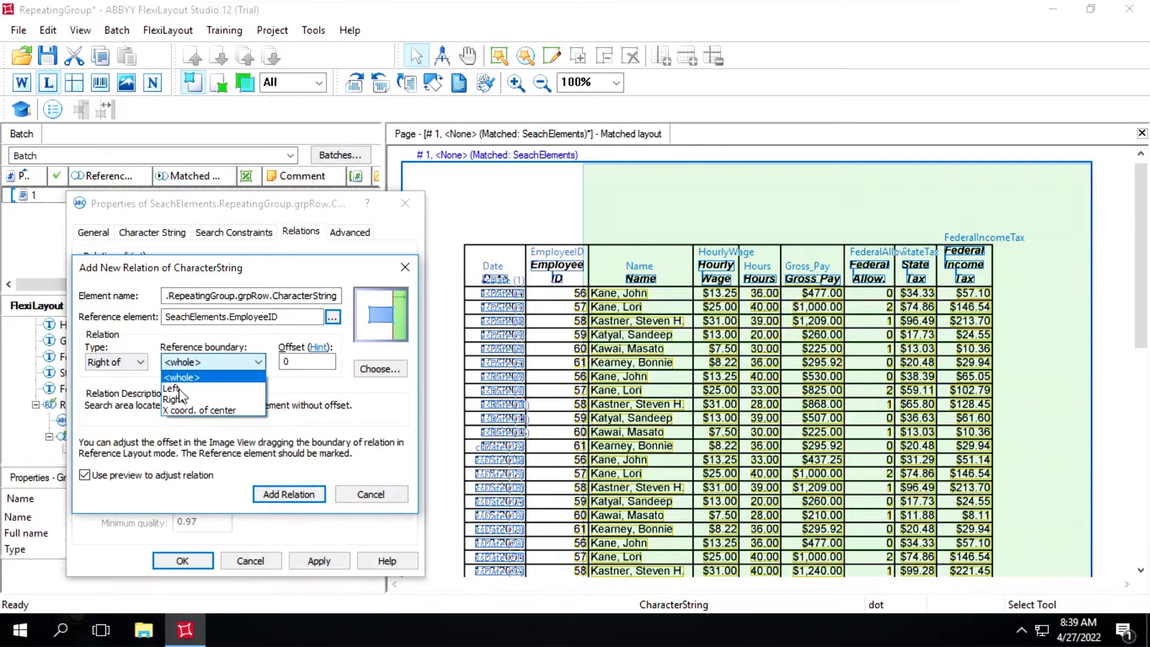
left_click(179, 389)
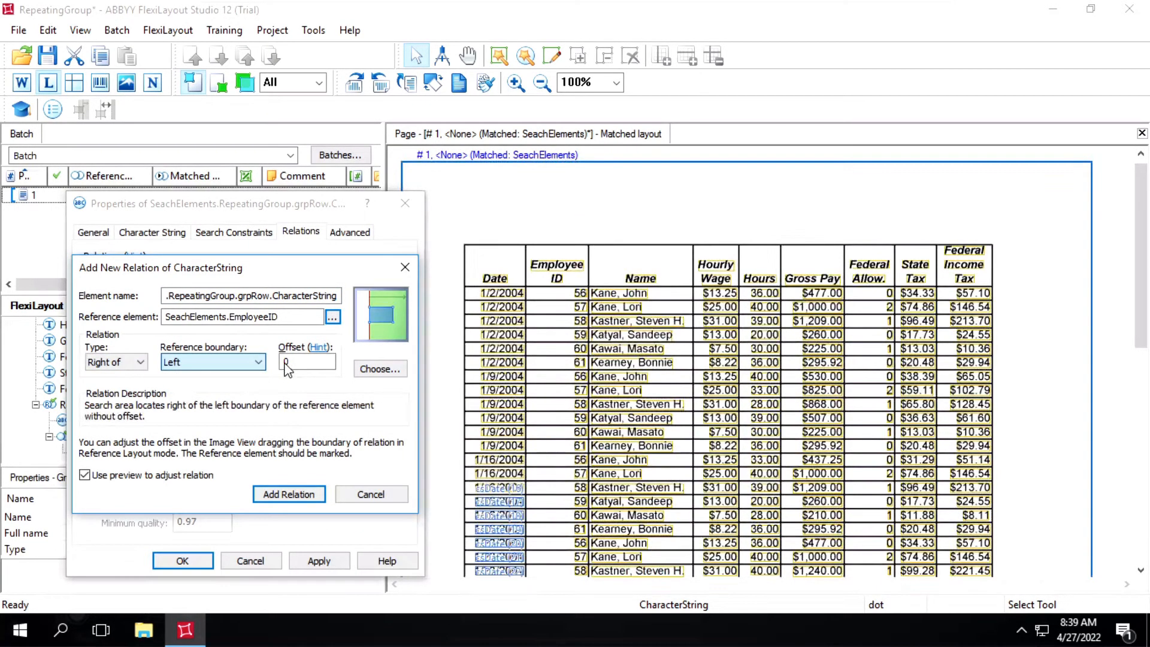
left_click(286, 364)
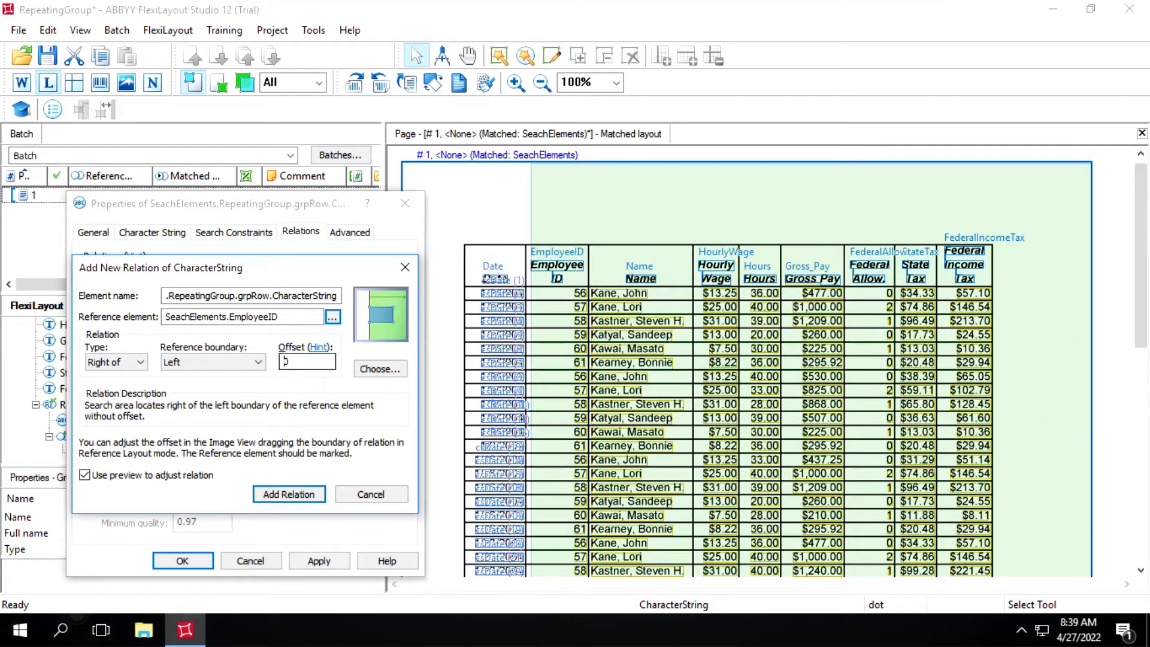
type("70")
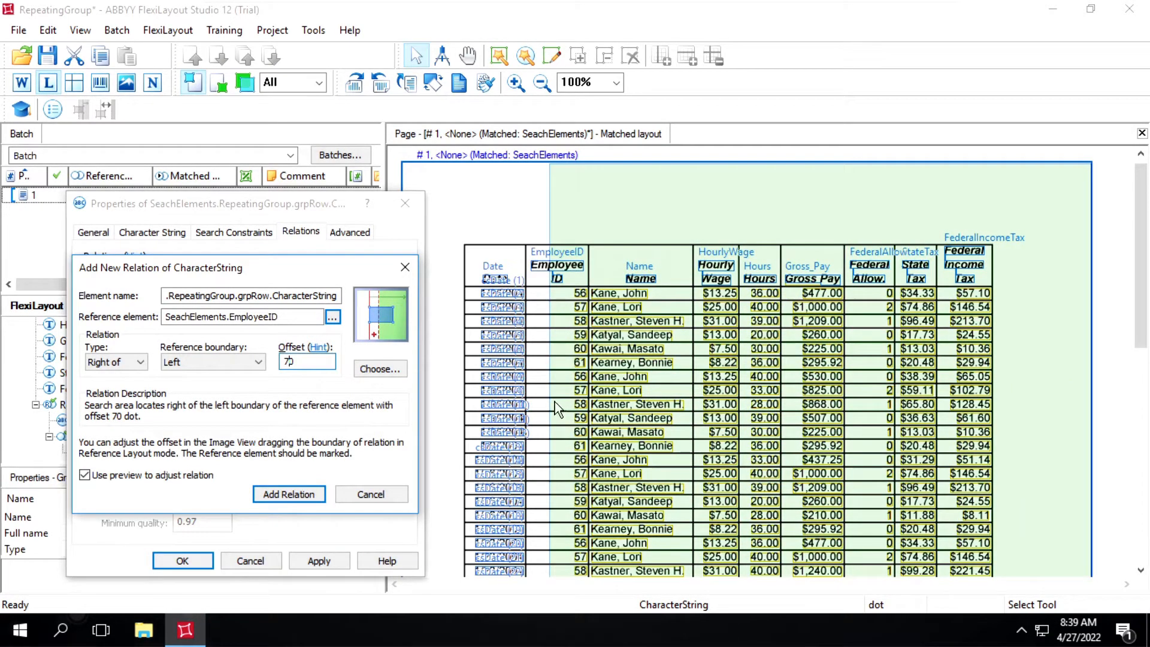
left_click(288, 494)
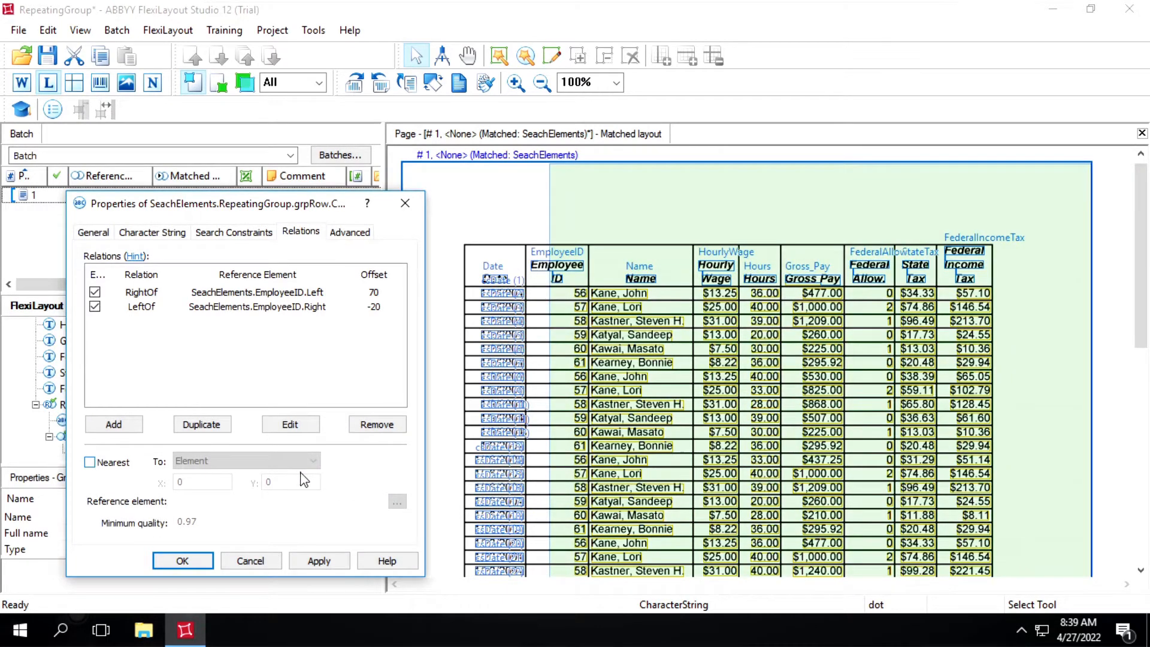
Step: Make csEMPID search nearest to the SeachElements.EmployeeID element, and apply and accept its properties
left_click(90, 463)
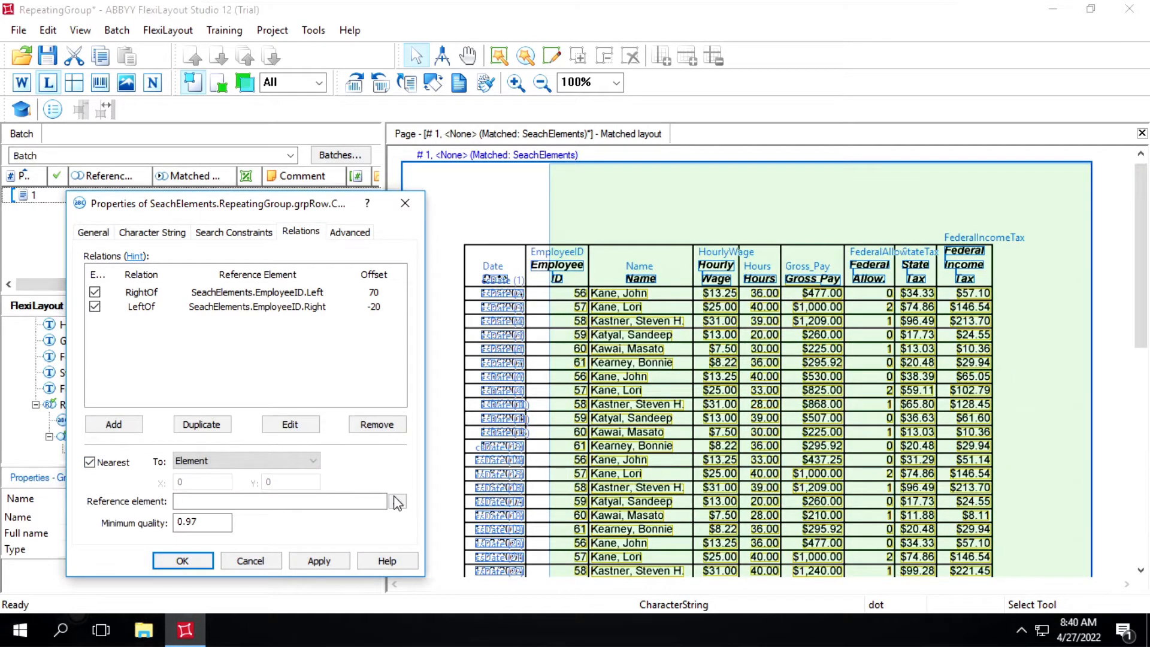
left_click(396, 502)
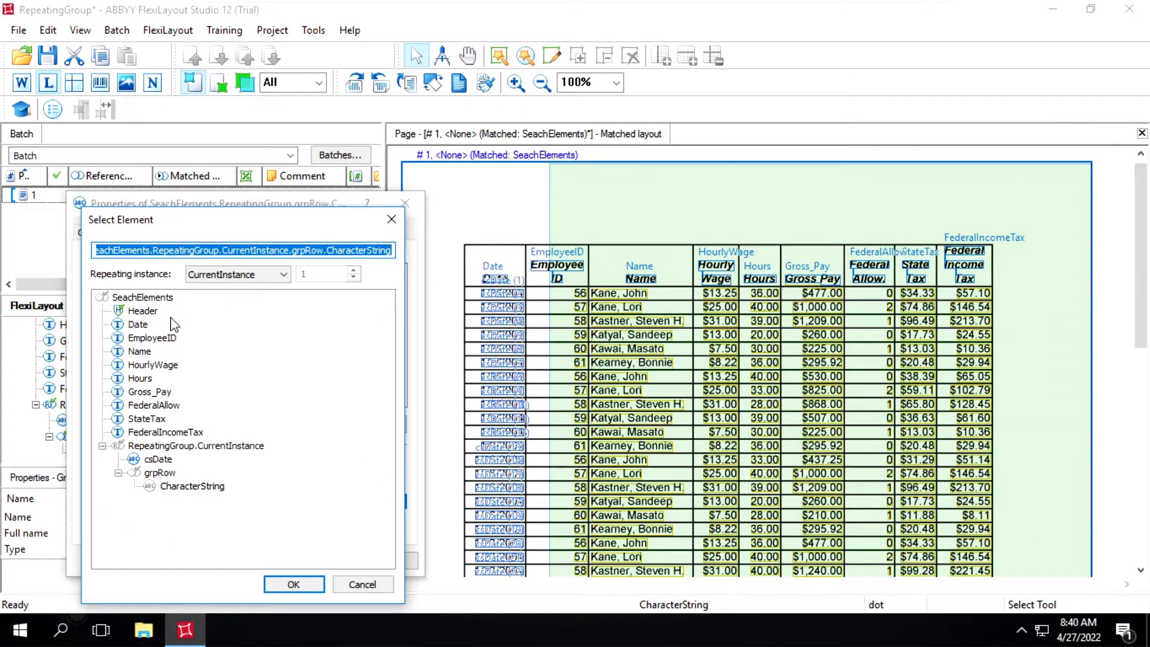
left_click(152, 339)
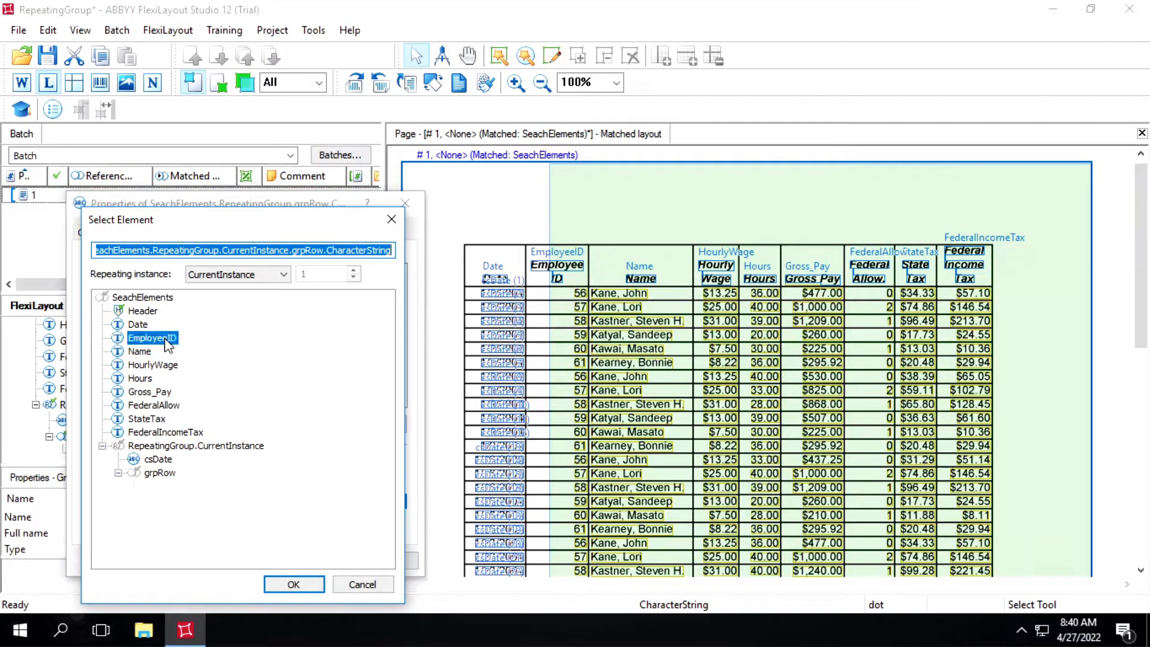
key("Return")
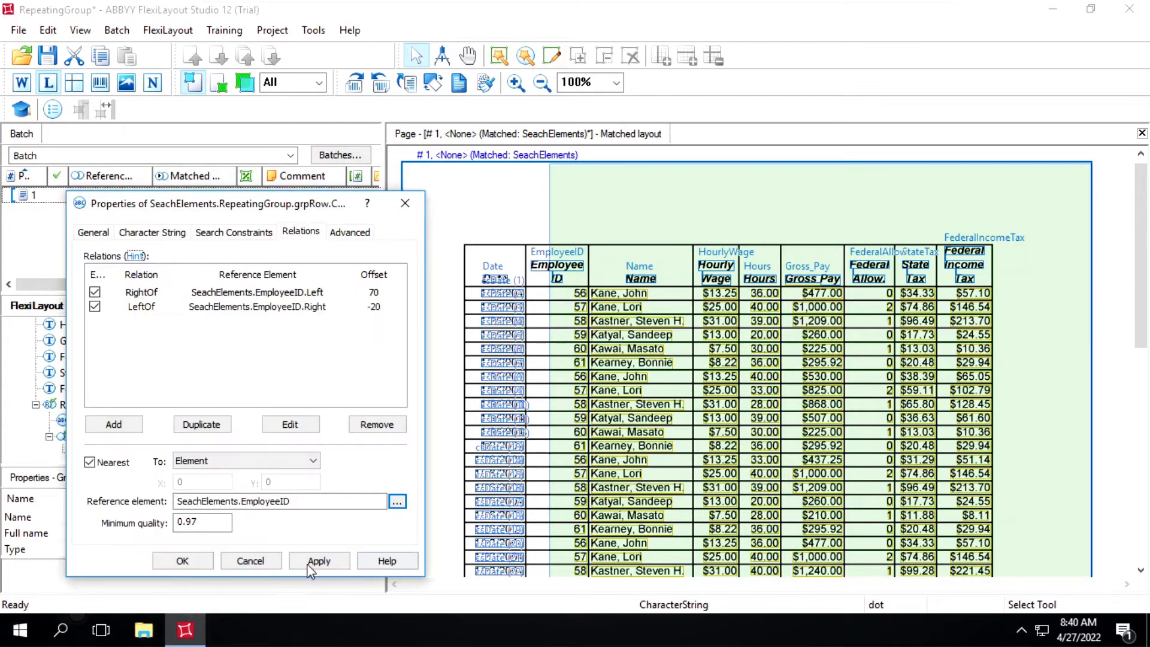
left_click(311, 562)
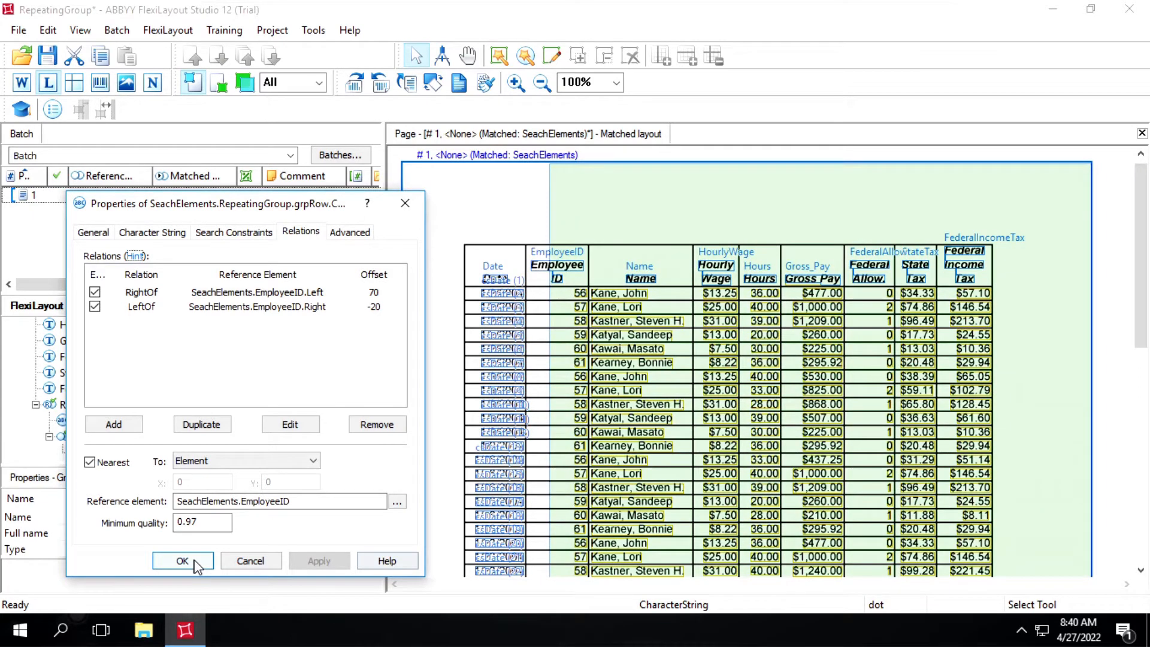
left_click(182, 561)
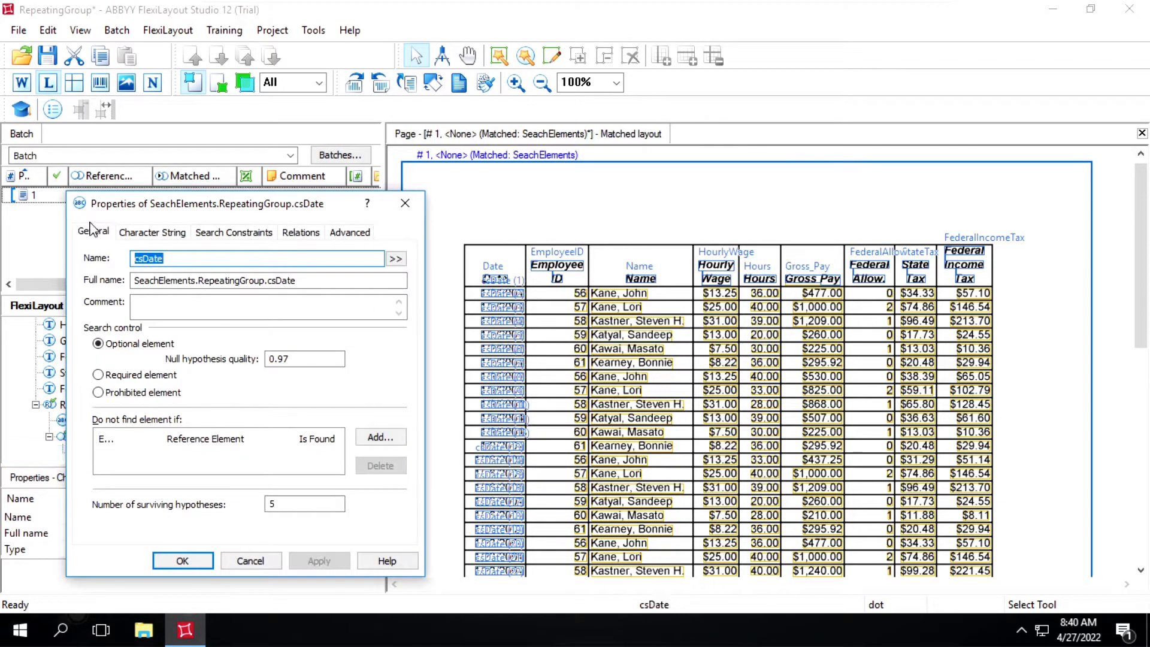
left_click(154, 237)
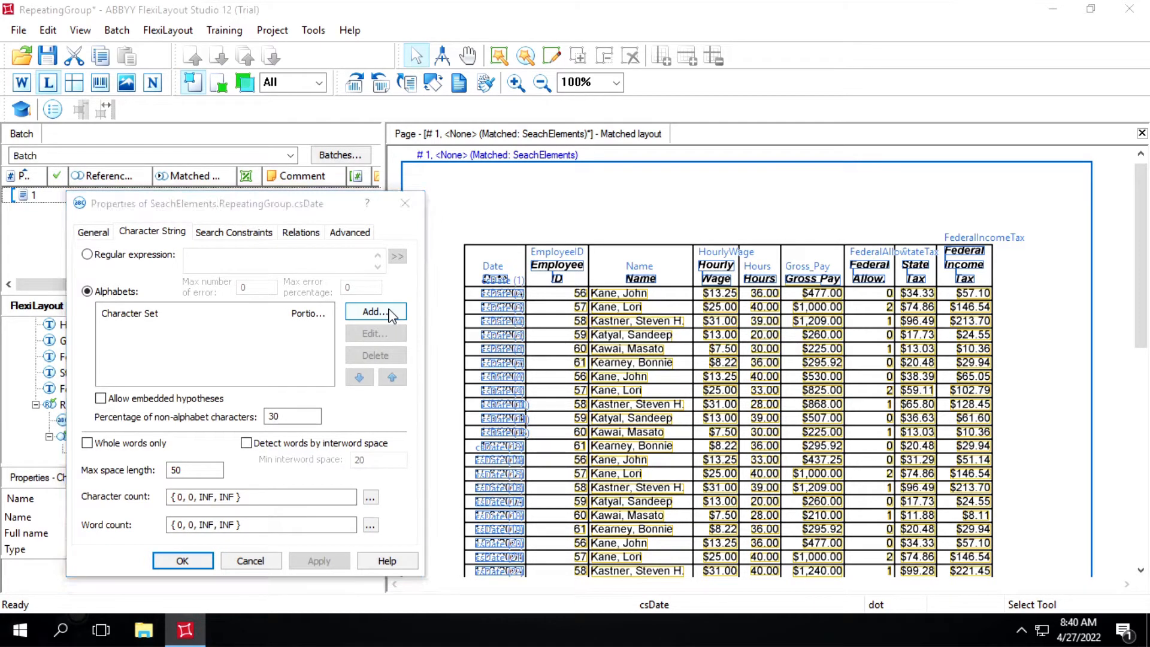
left_click(389, 313)
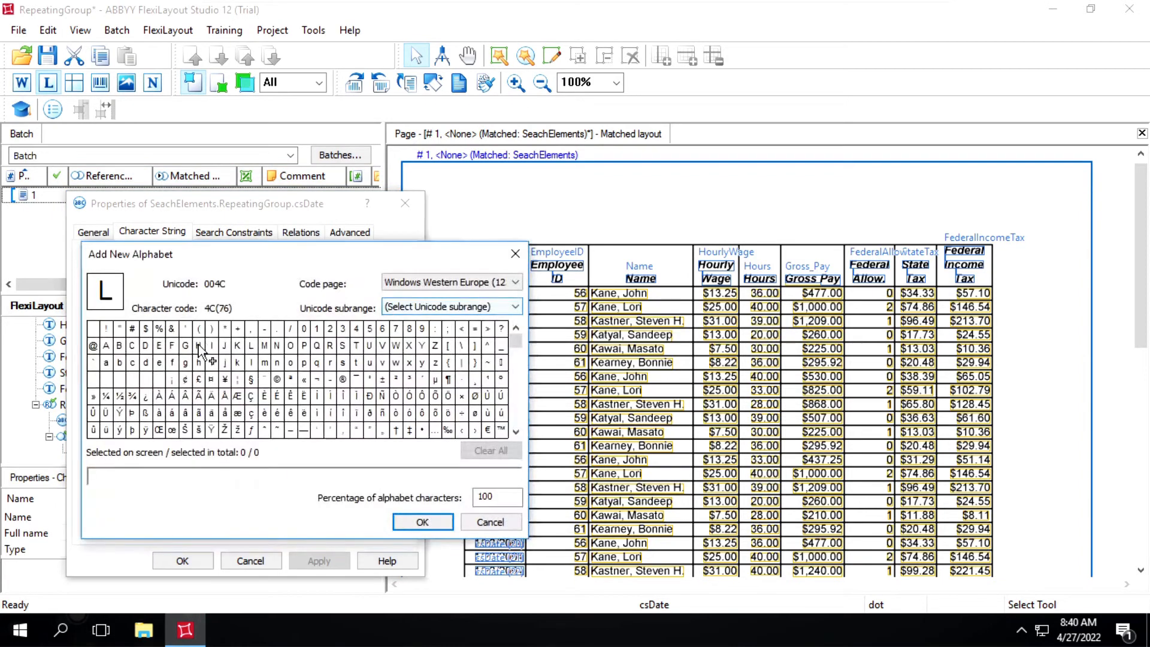
left_click(290, 328)
left_click(357, 328, "shift")
left_click(396, 328, "shift")
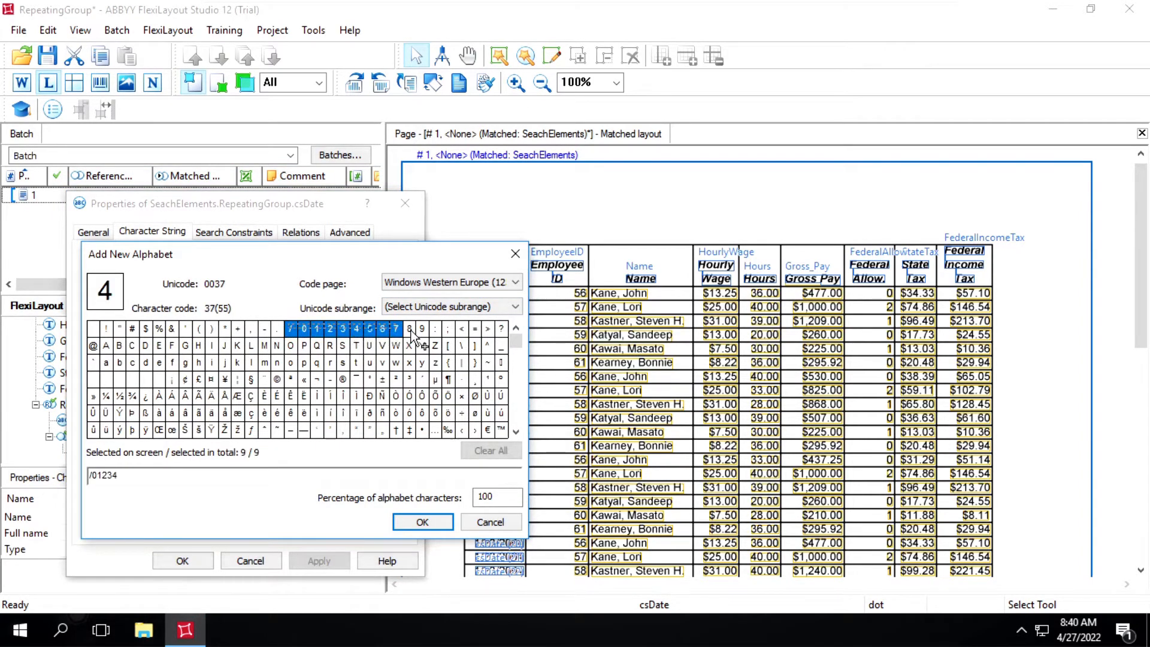
left_click(409, 329, "shift")
left_click(422, 329, "shift")
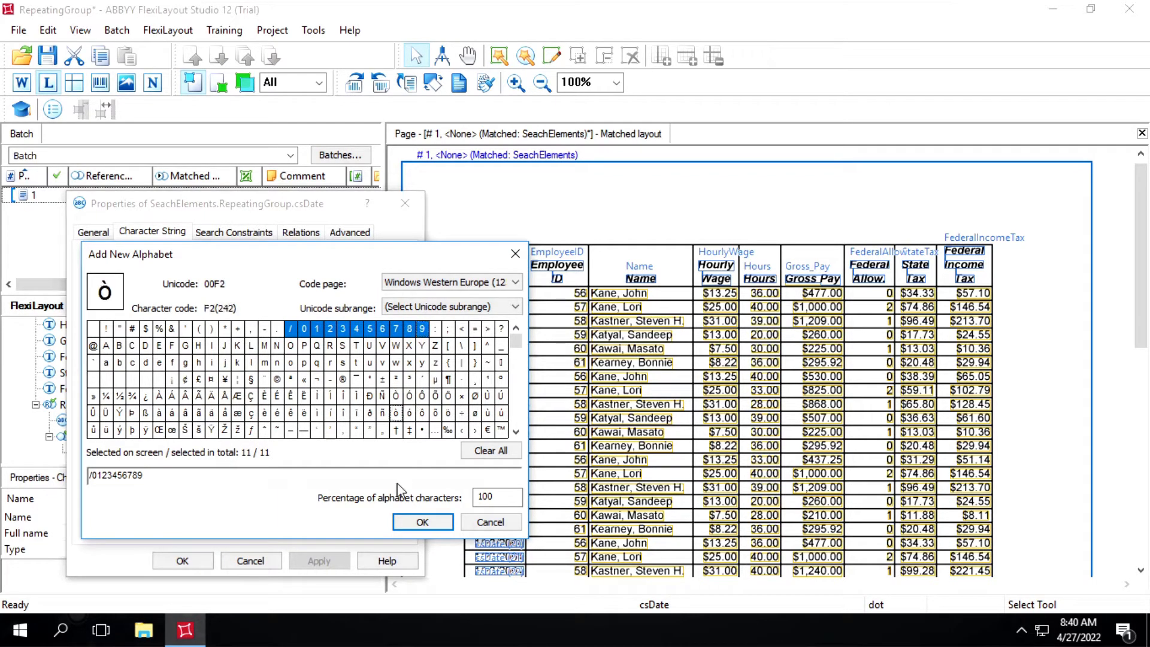
left_click(422, 523)
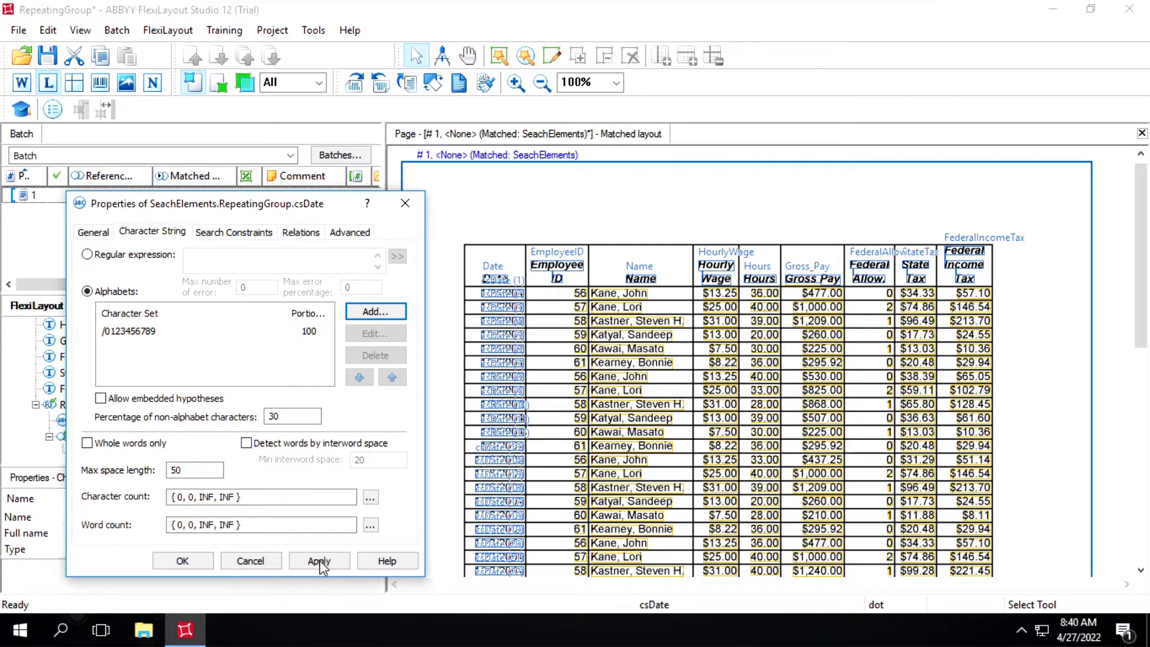
left_click(192, 565)
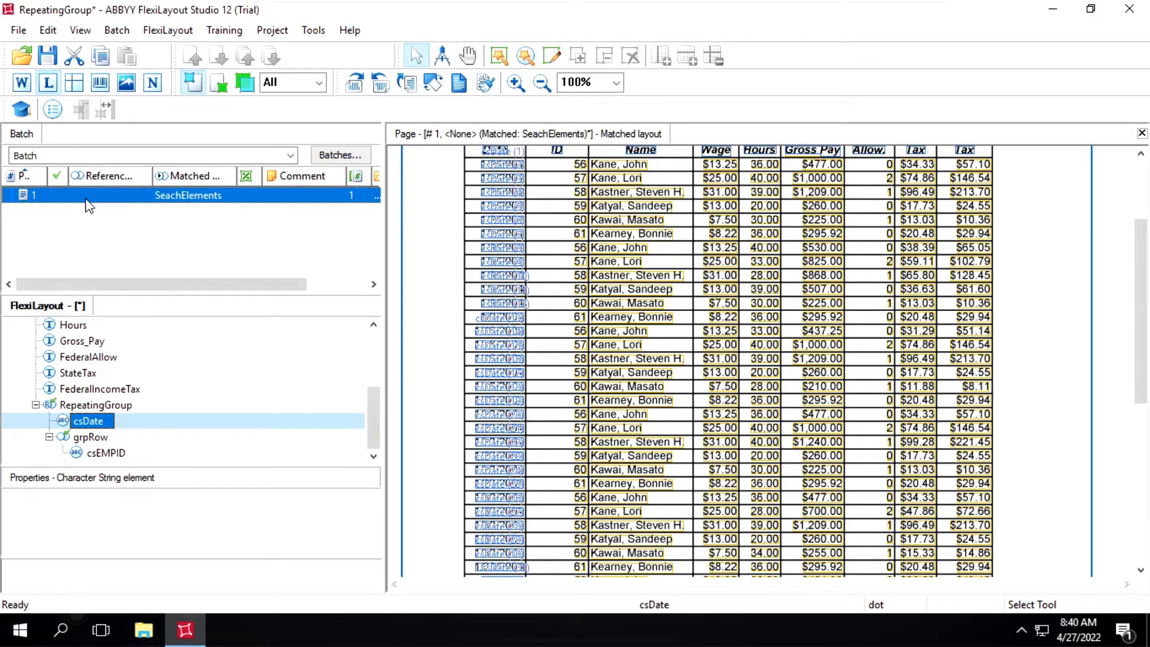
Step: Match the FlexiLayout on page 1 and examine which table rows the RepeatingGroup instances capture, from the first ones to instance 48
key("ctrl+m")
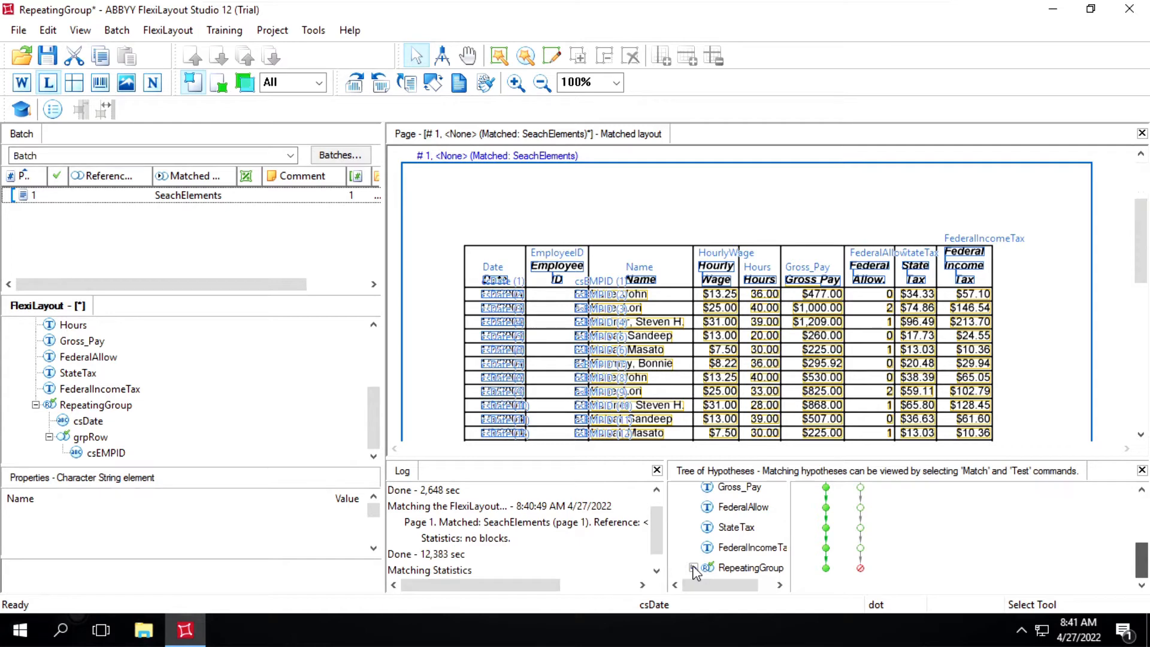
left_click(693, 568)
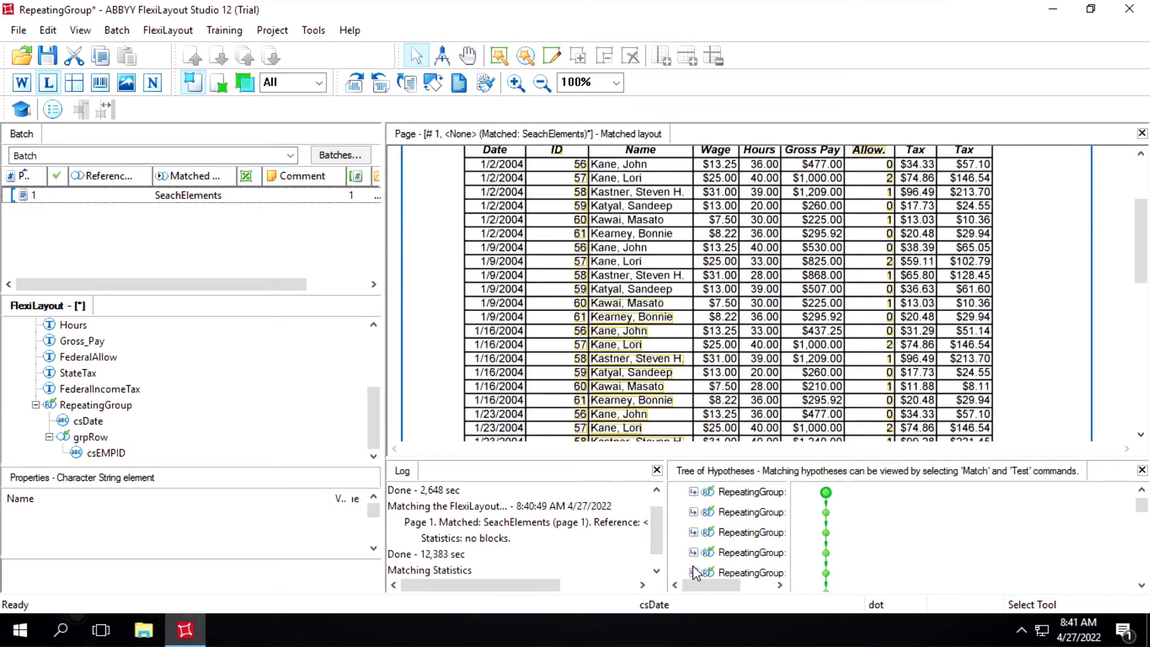
left_click(729, 513)
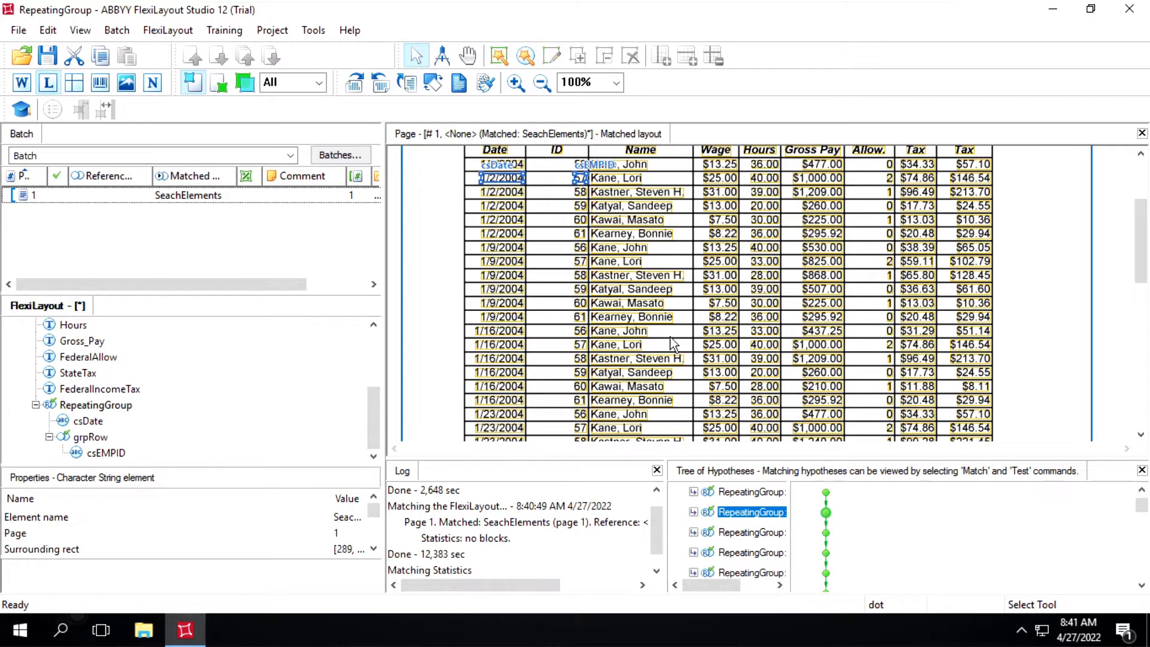
left_click(752, 569)
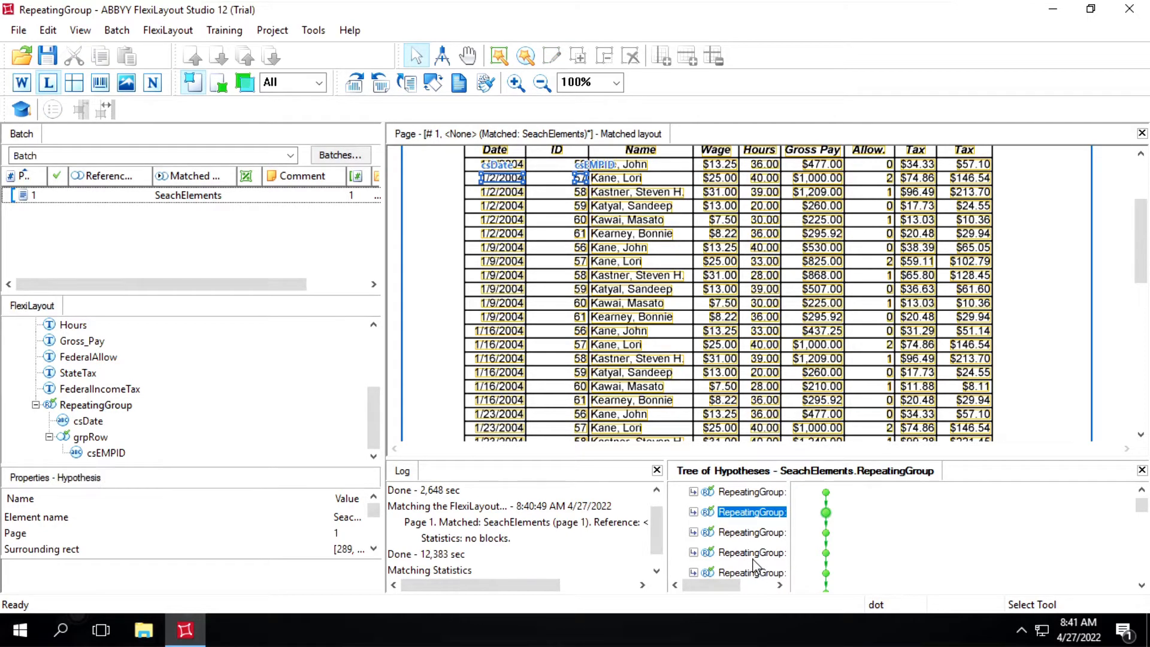
left_click(753, 558)
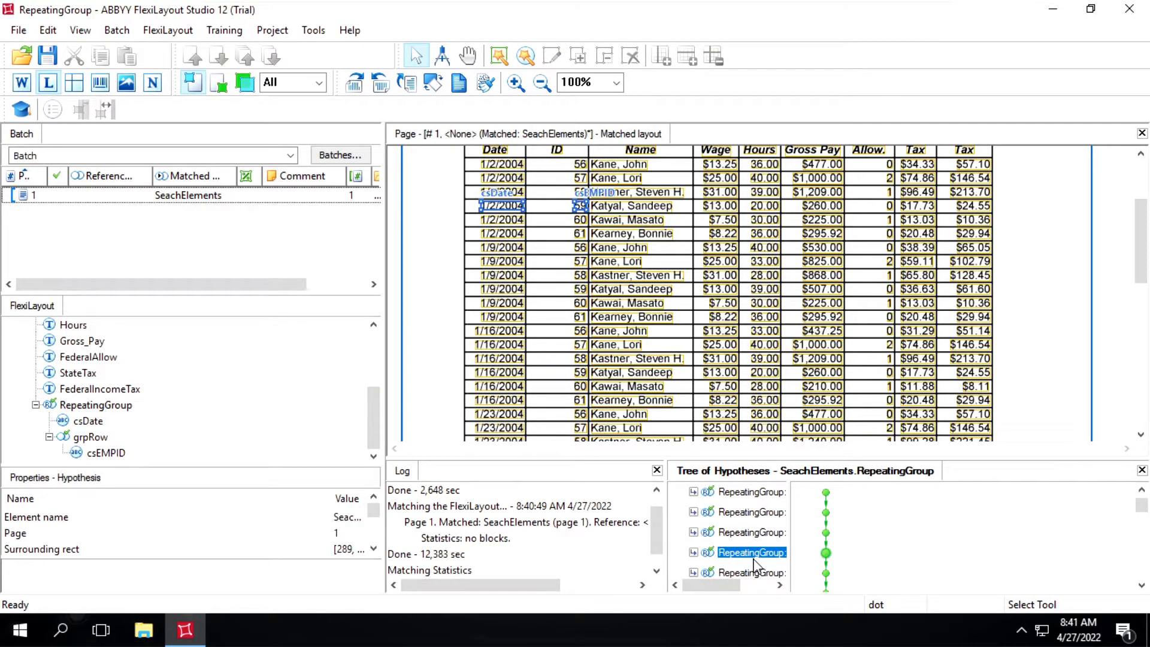
scroll(755, 569, "down", 10)
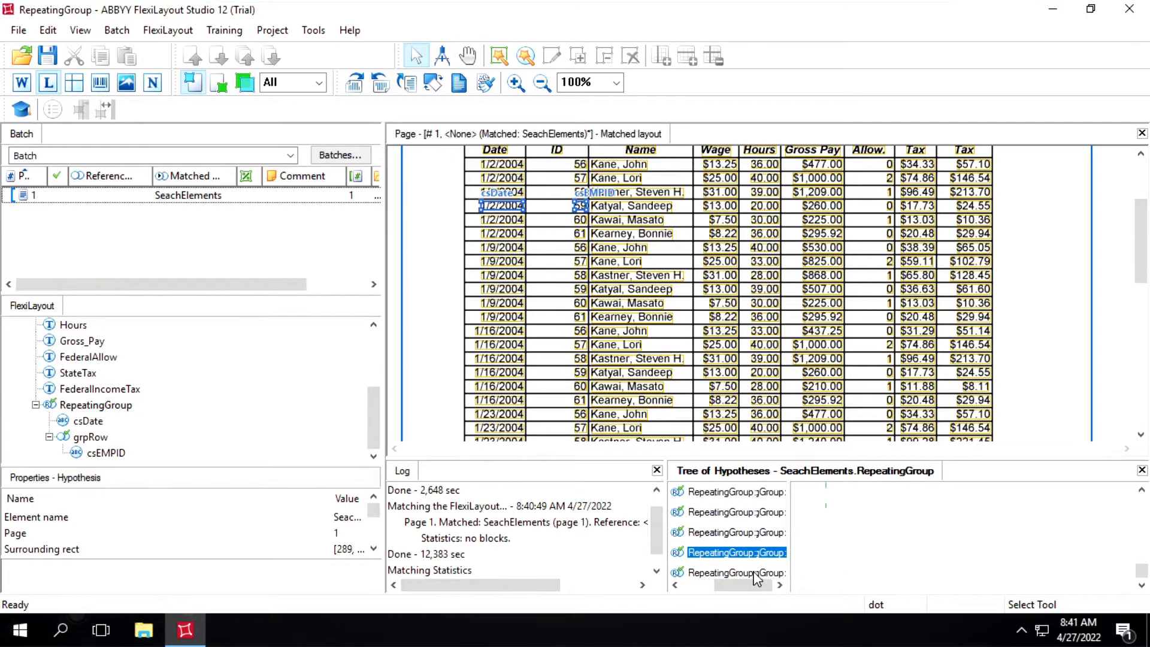
scroll(736, 572, "down", 3)
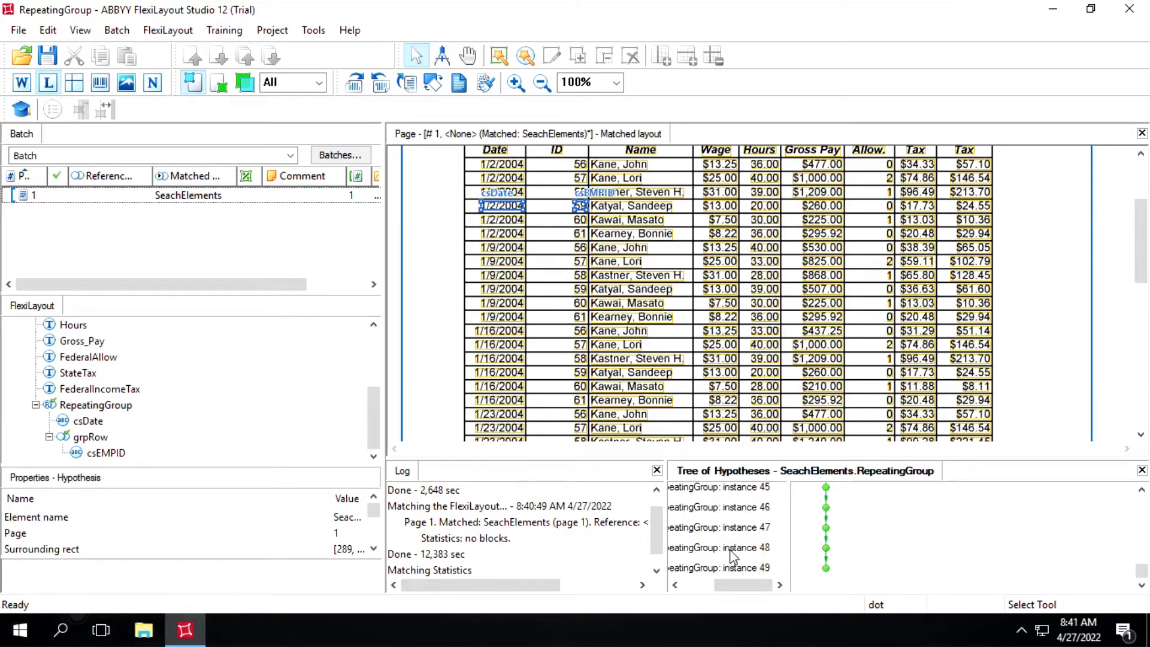
left_click(730, 549)
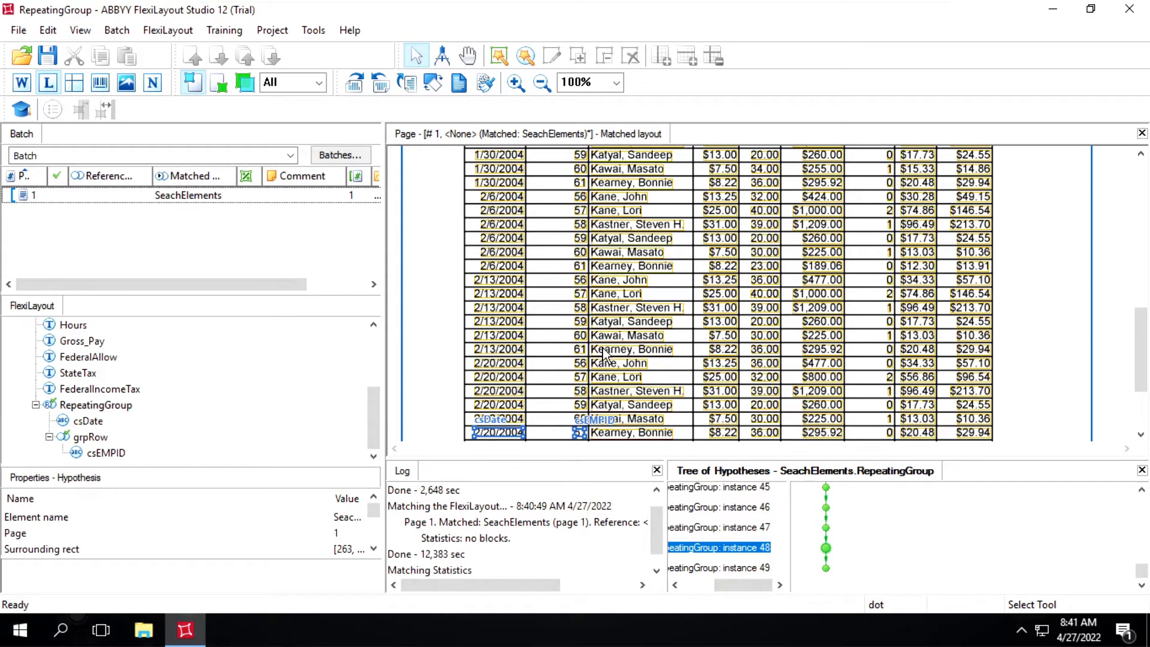
scroll(605, 353, "up", 10)
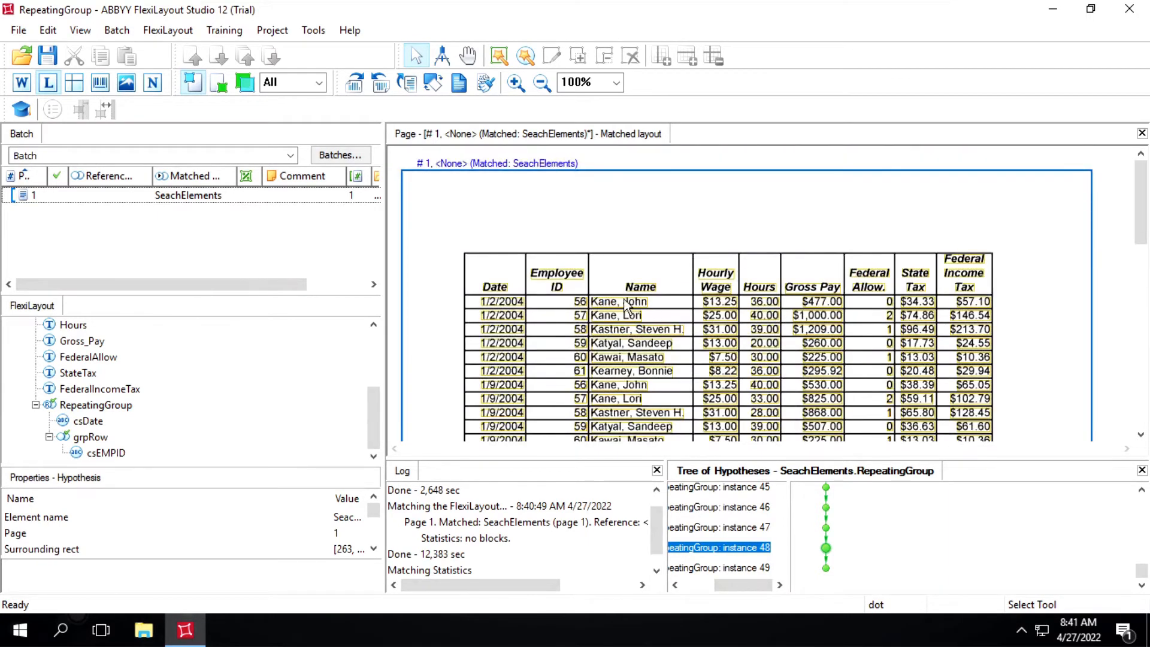
Step: Add a Character String element named csName to the grpRow group
left_click(88, 438)
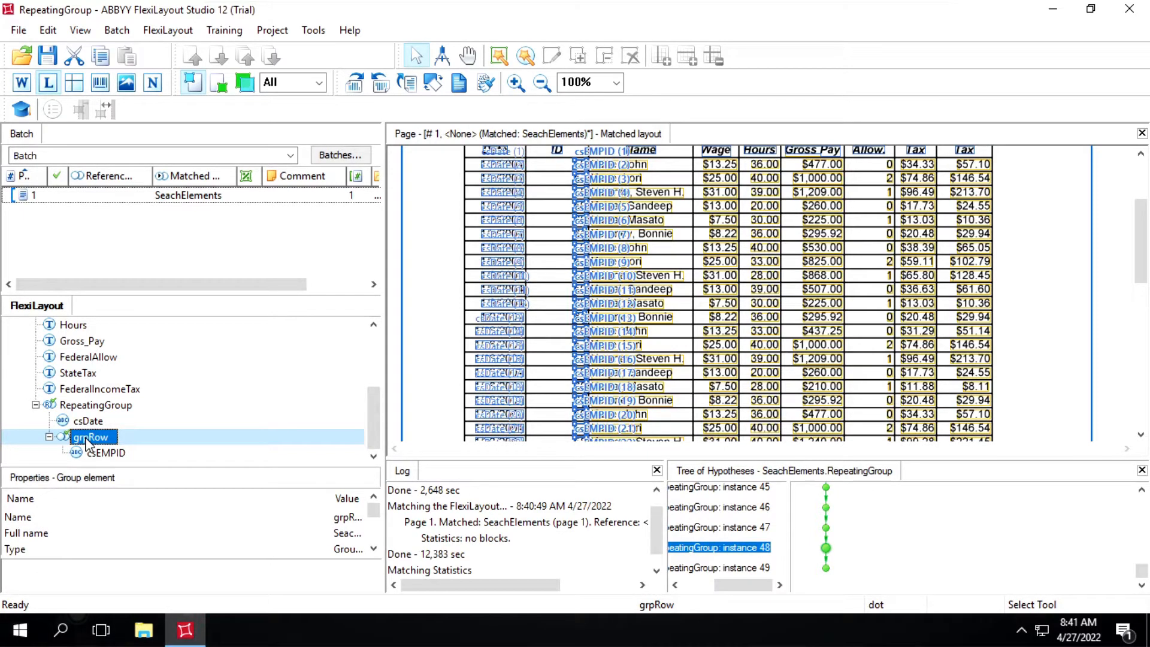
right_click(87, 444)
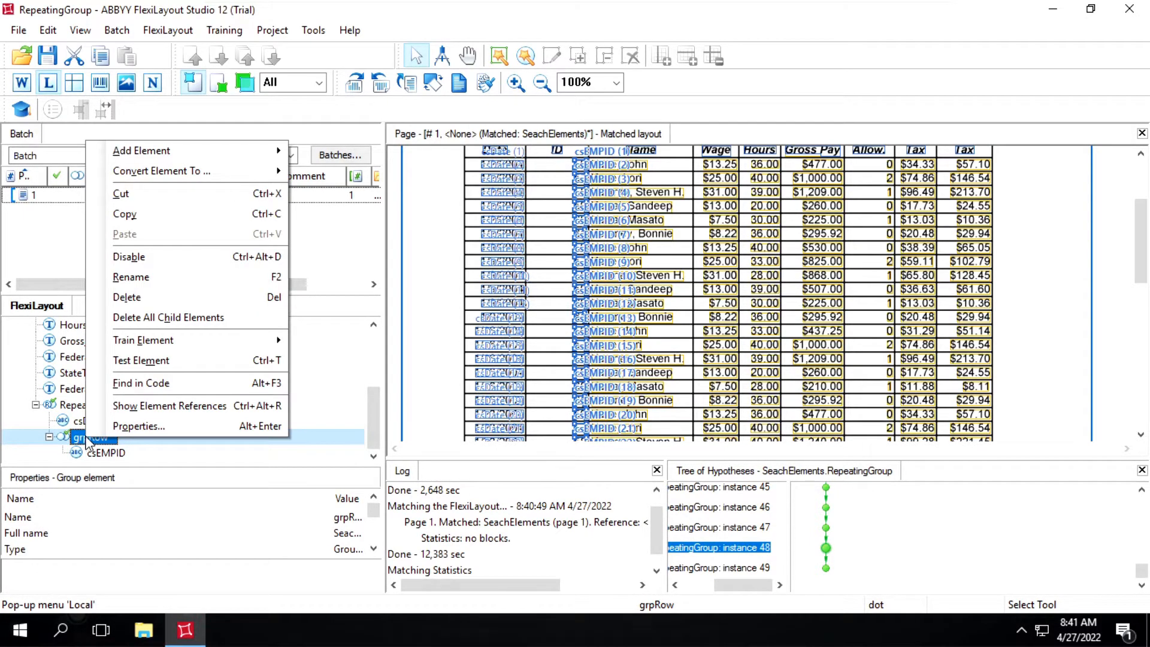
left_click(139, 154)
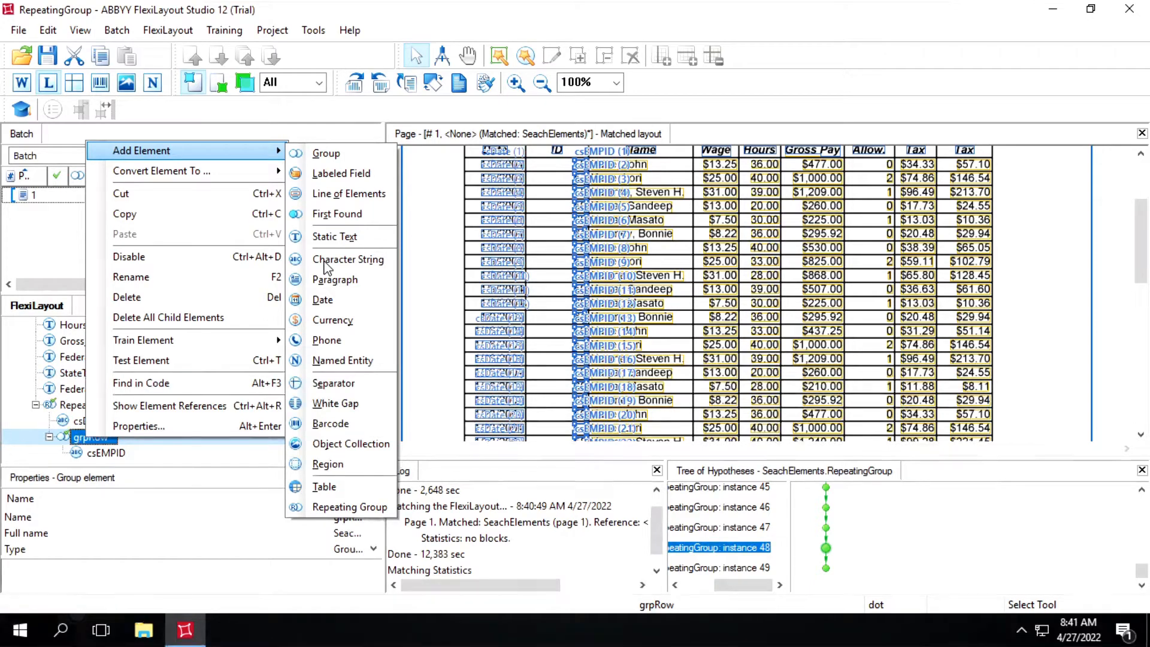
left_click(326, 264)
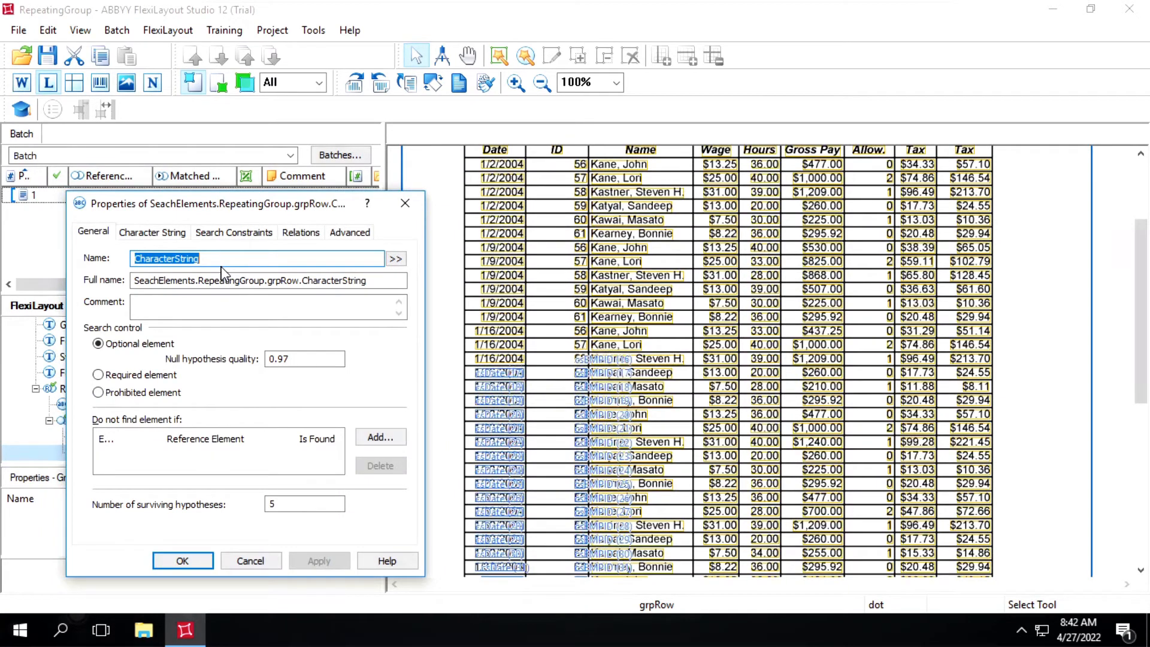
key("BackSpace")
type("csNam")
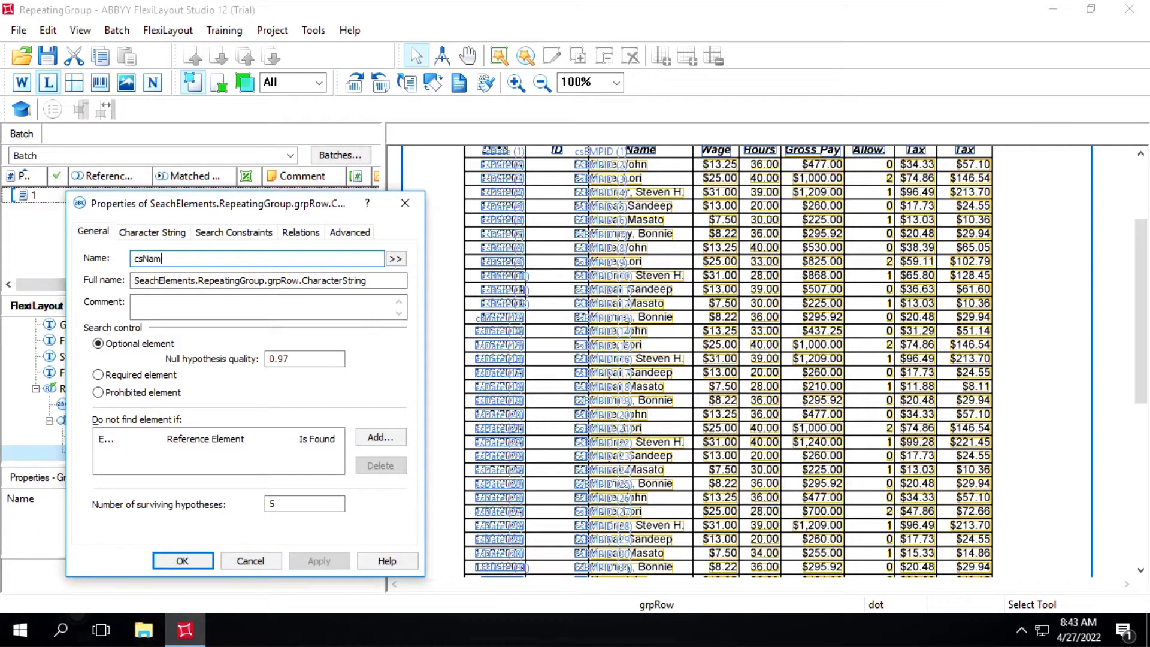
type("e")
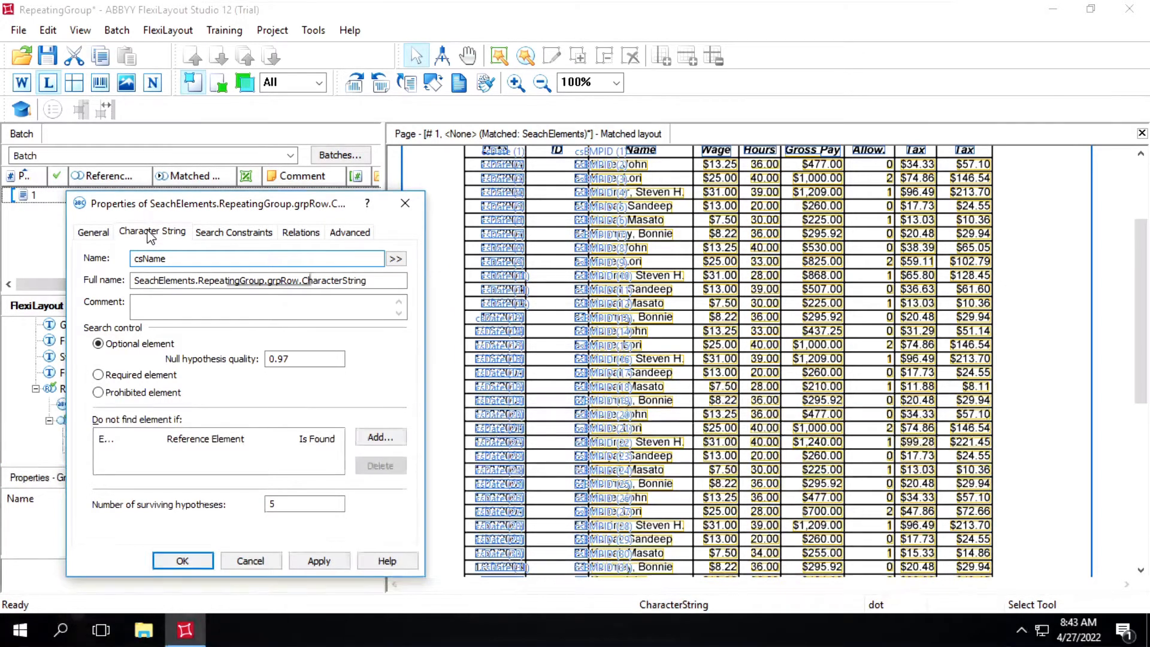
Step: Give csName an alphabet made up of the letters A–Z and a–z plus the comma and period
left_click(157, 234)
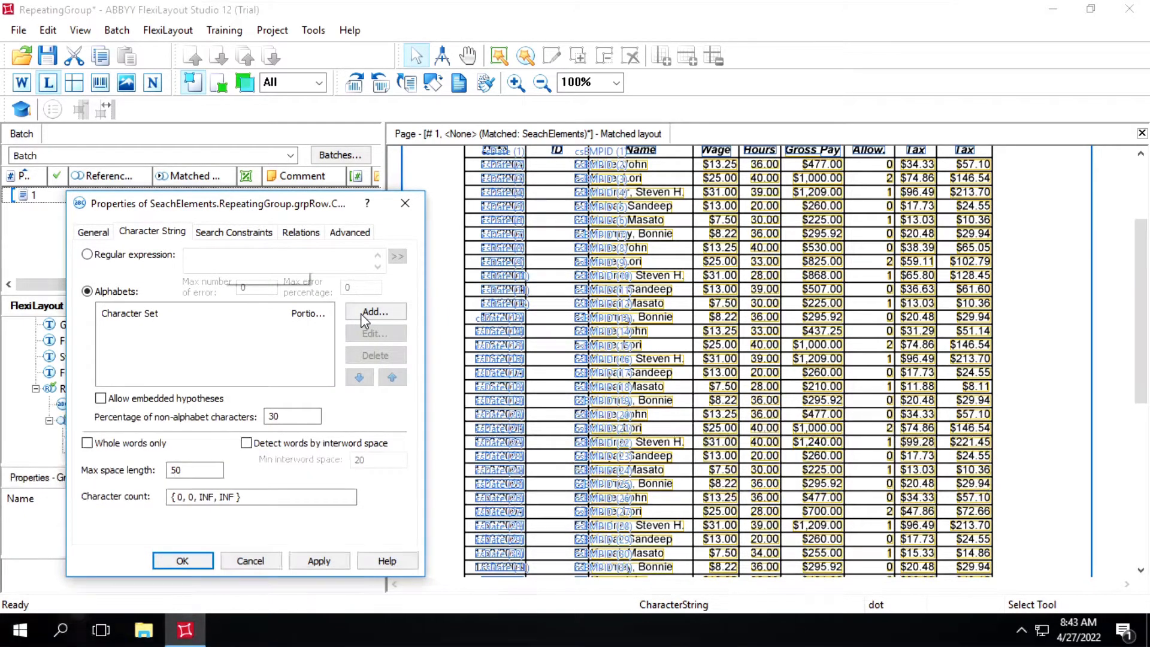
left_click(361, 312)
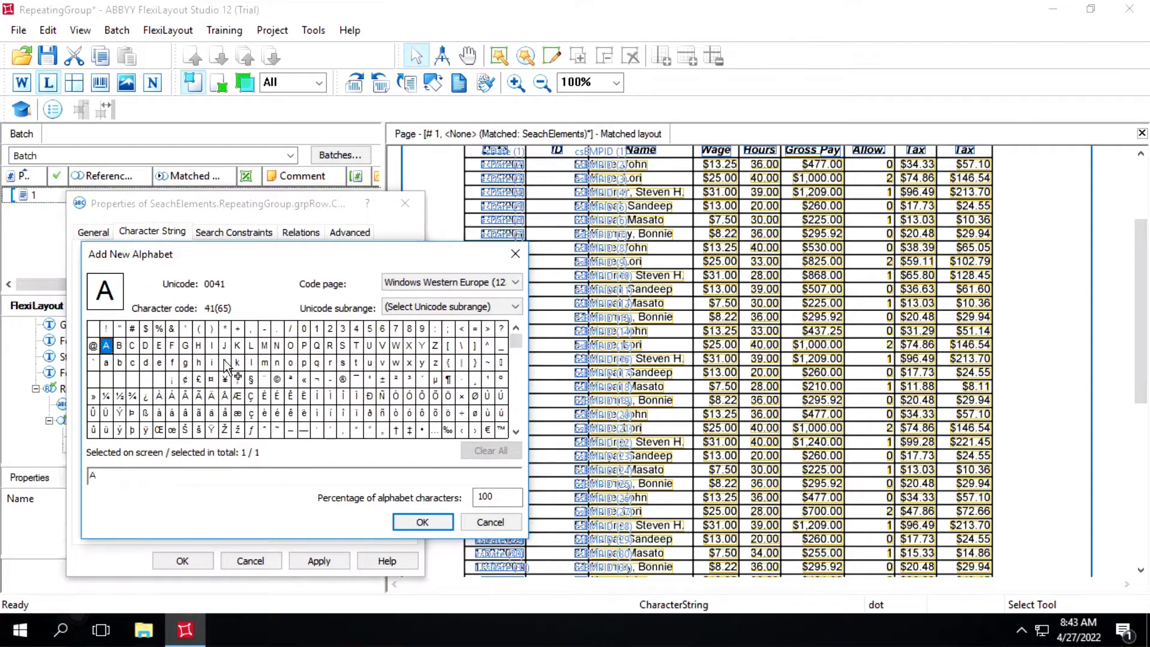
left_click_drag(106, 345, 434, 368)
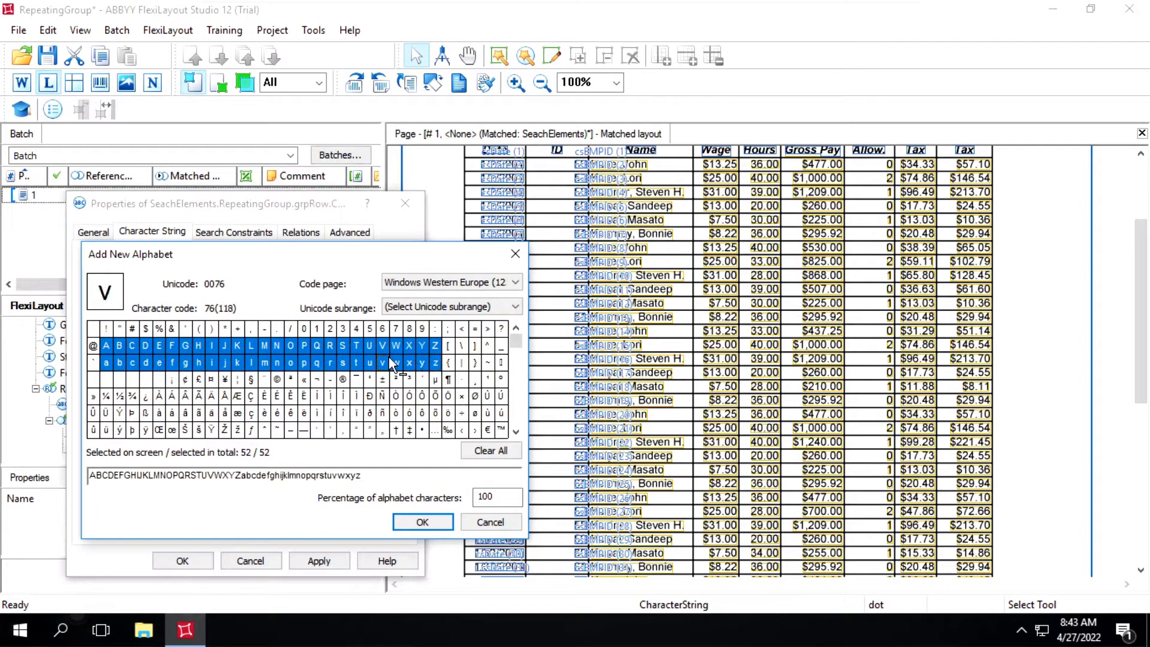
left_click(276, 328, "ctrl")
left_click(252, 329, "ctrl")
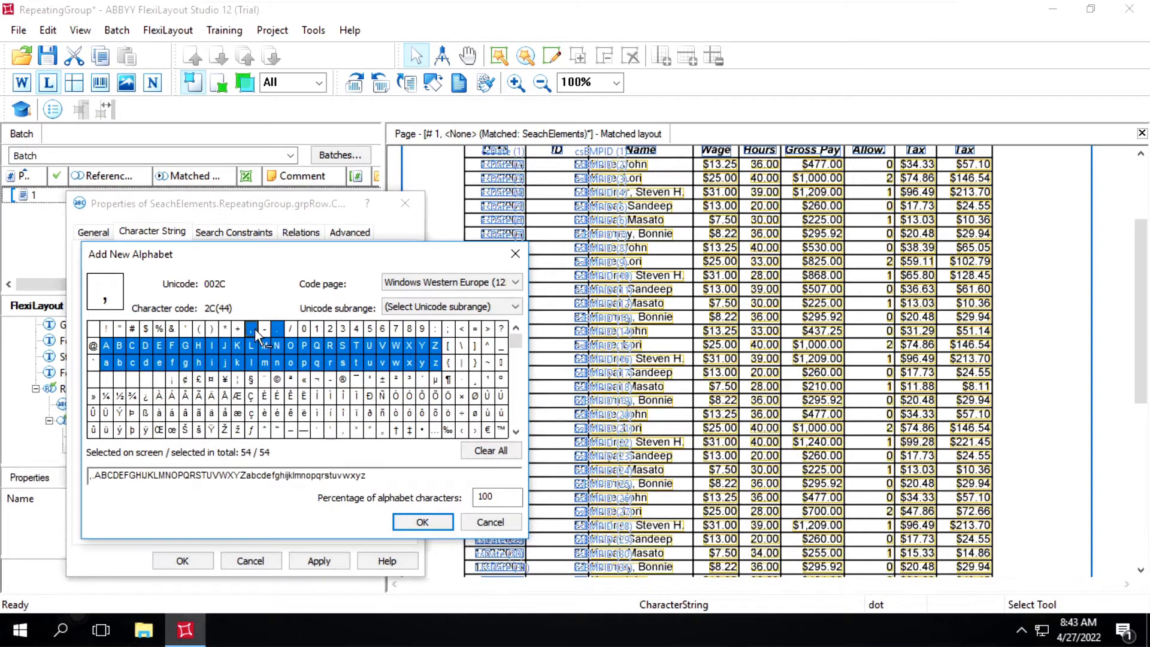
left_click(424, 523)
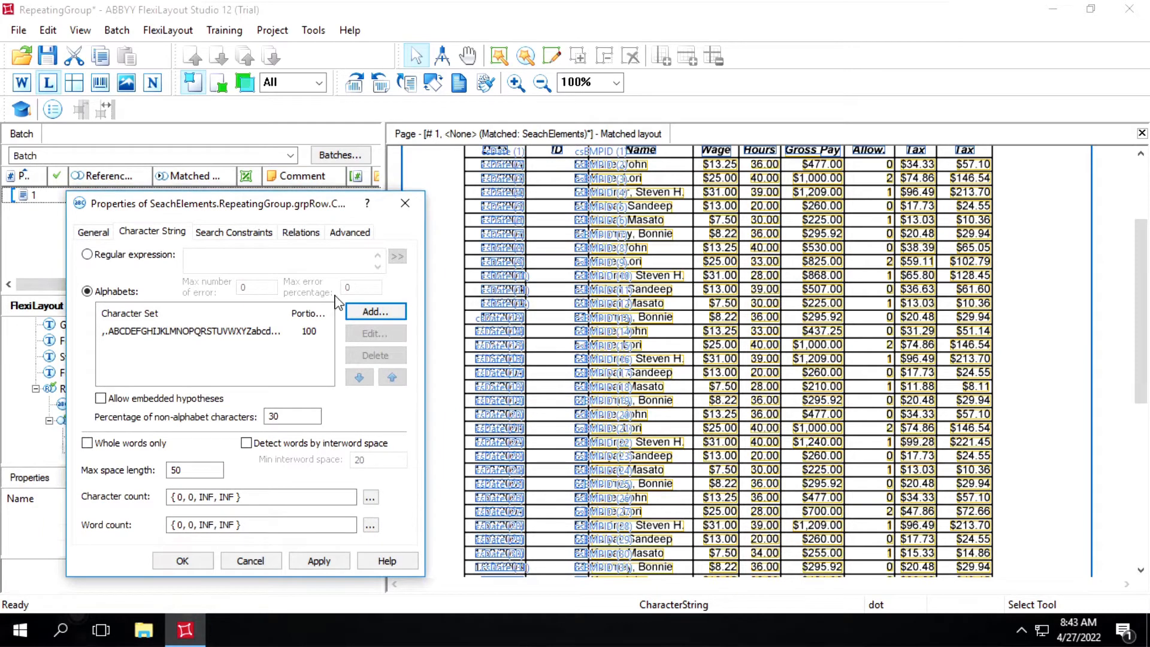
Step: Start a new relation for csName of type Left of, referencing the Right boundary of SeachElements.Name
left_click(301, 233)
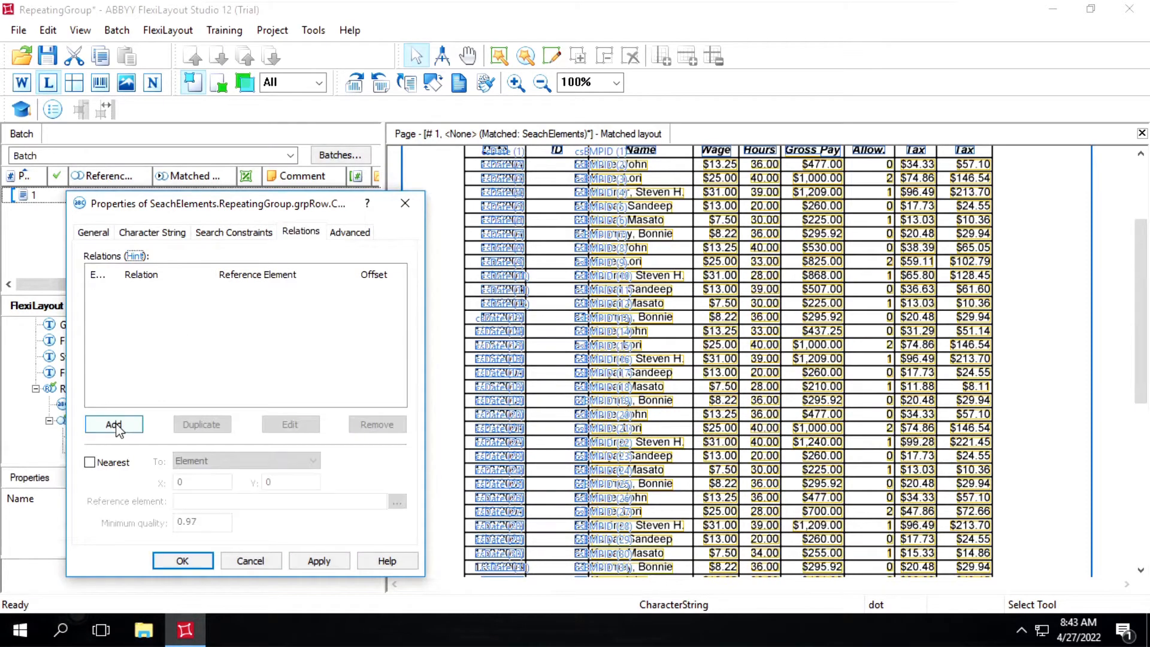
left_click(115, 425)
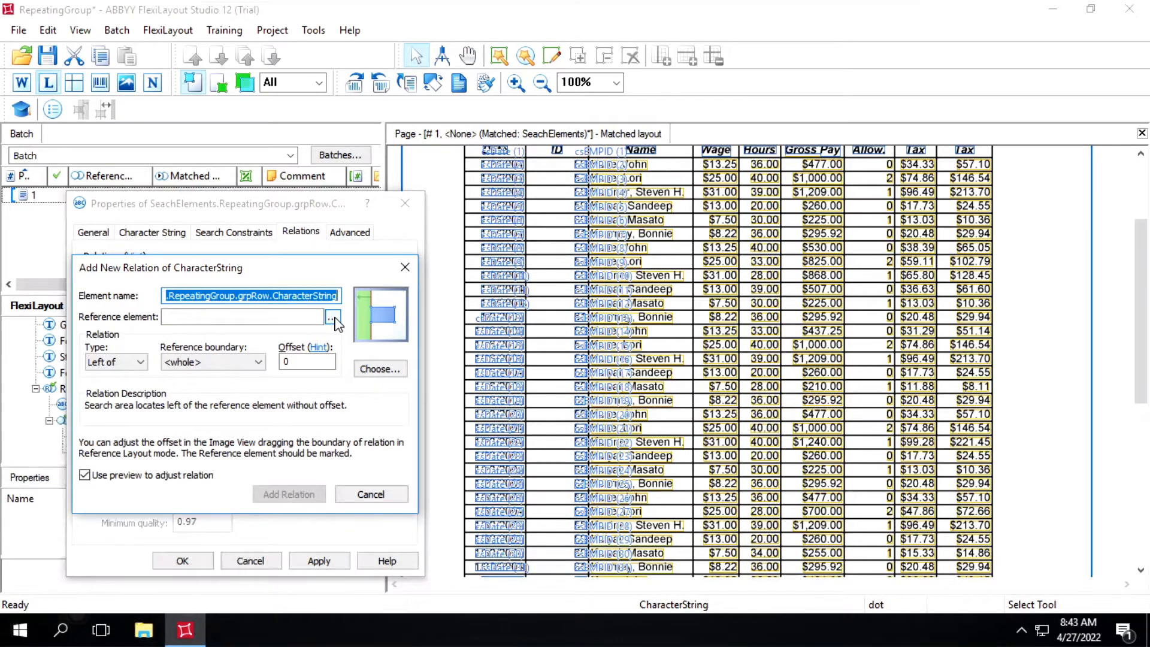
left_click(332, 318)
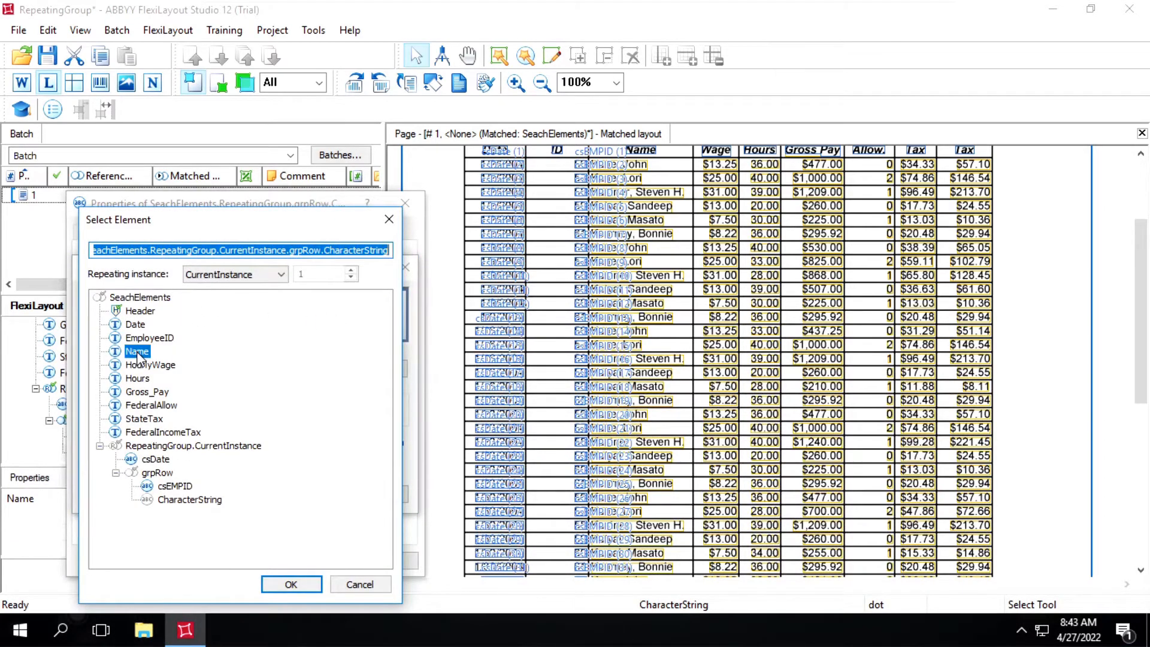
left_click(137, 353)
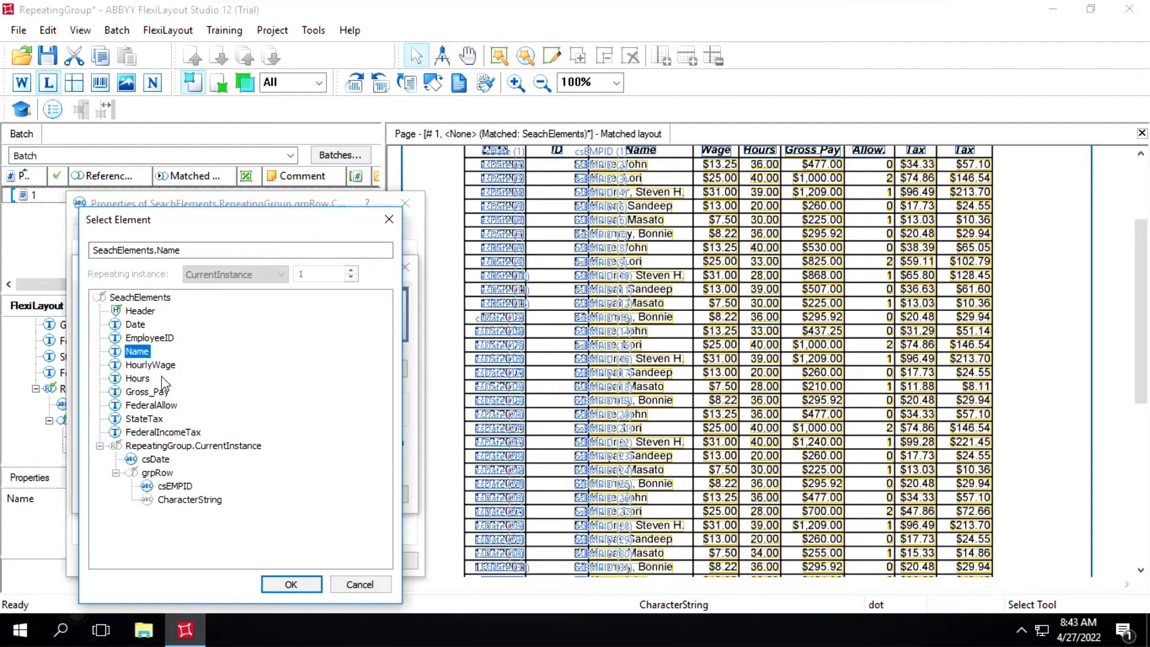
left_click(281, 588)
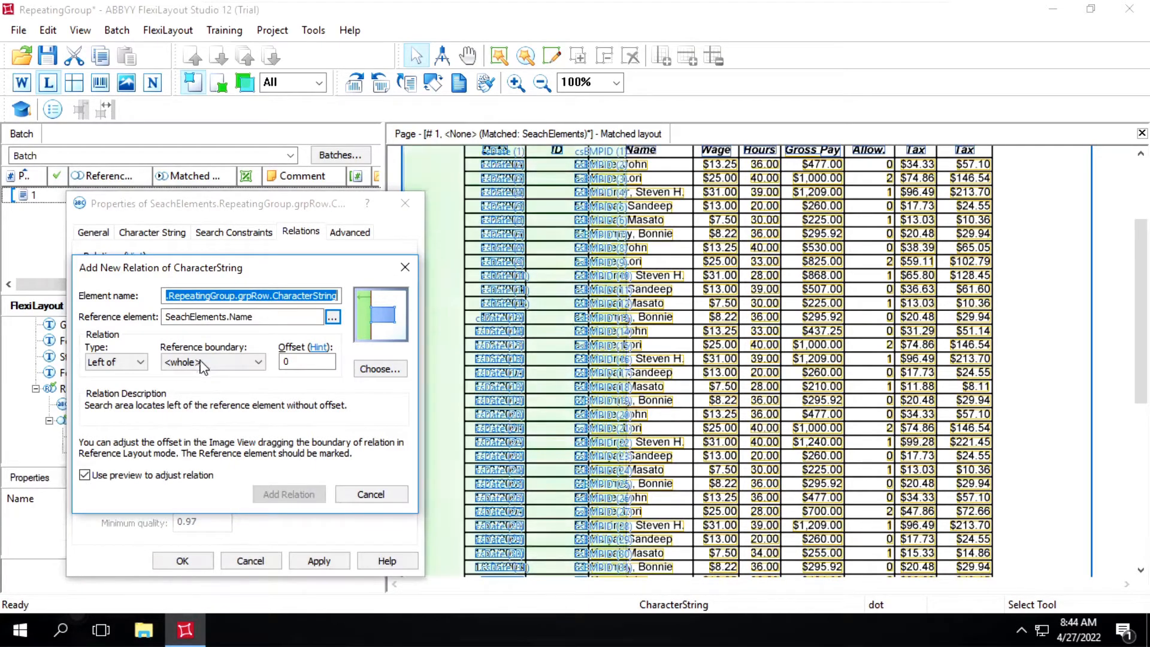
left_click(218, 362)
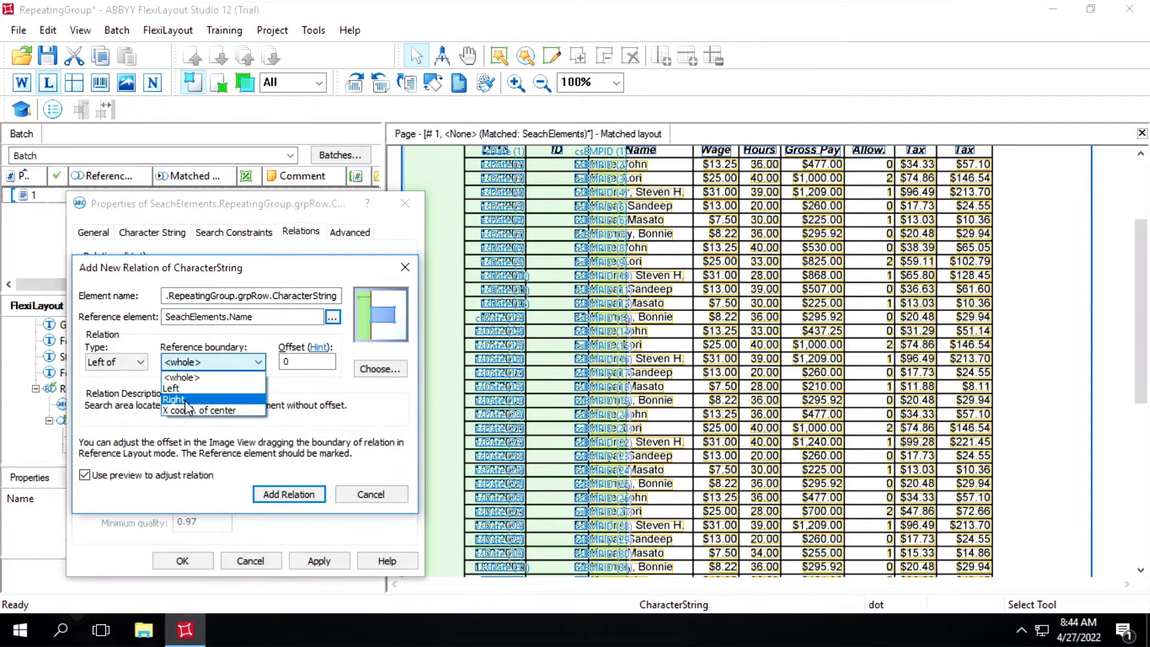
left_click(180, 398)
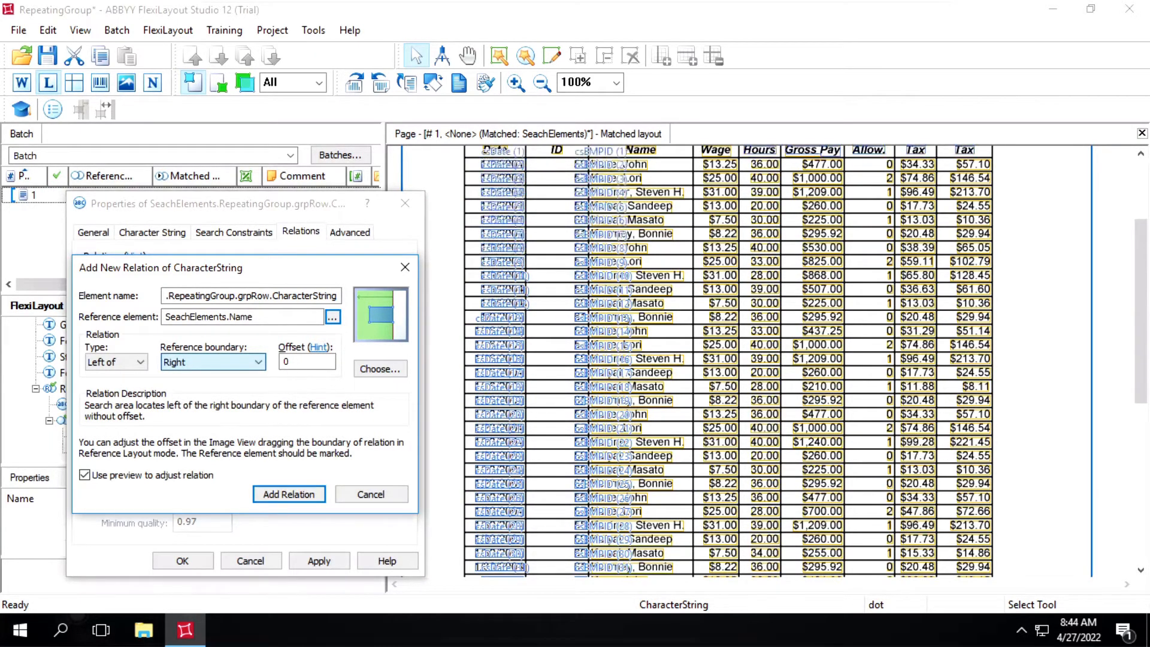
Step: Set the Left of relation's offset to -130 and add the relation to csName
left_click(297, 364)
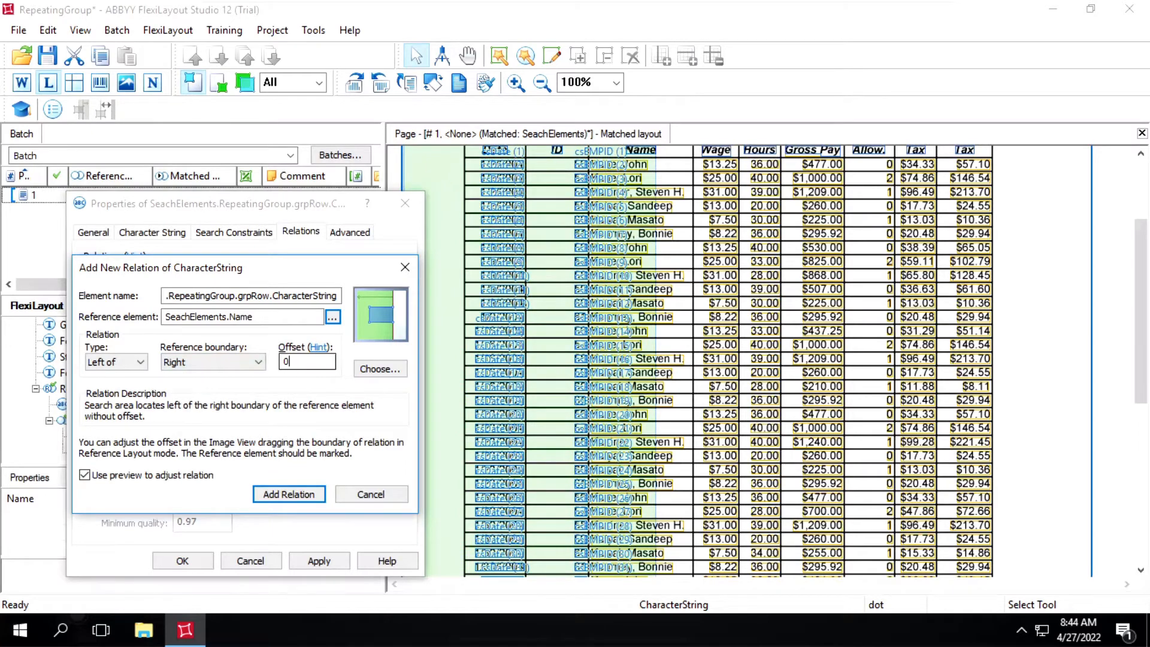
left_click(284, 362)
type("-")
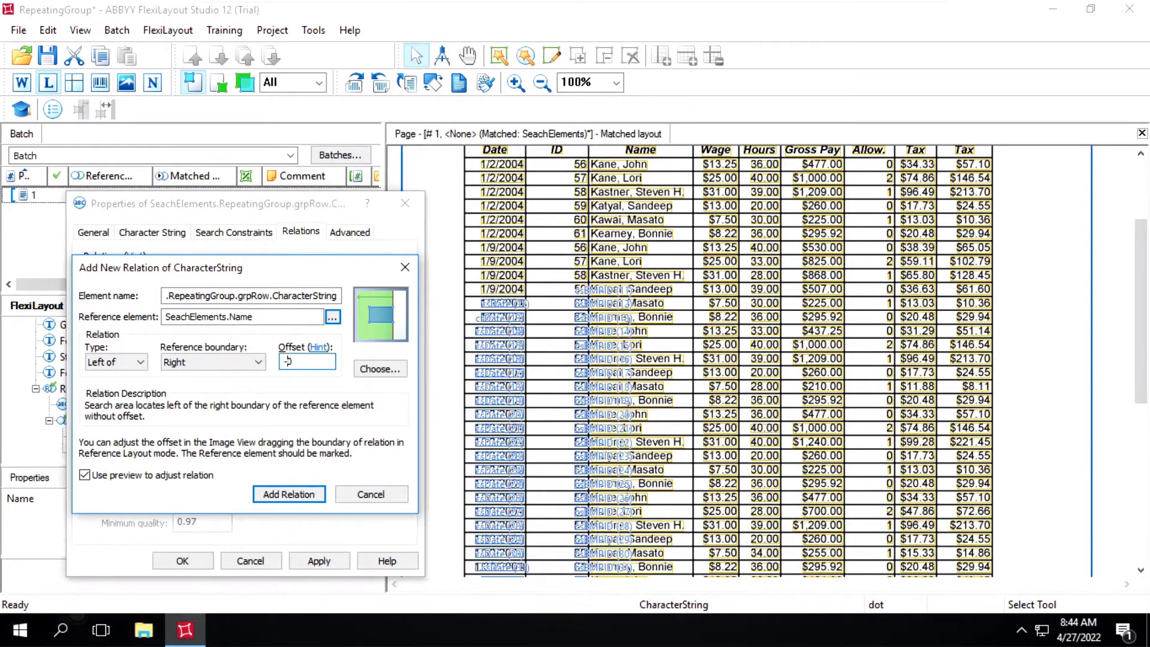
type("40")
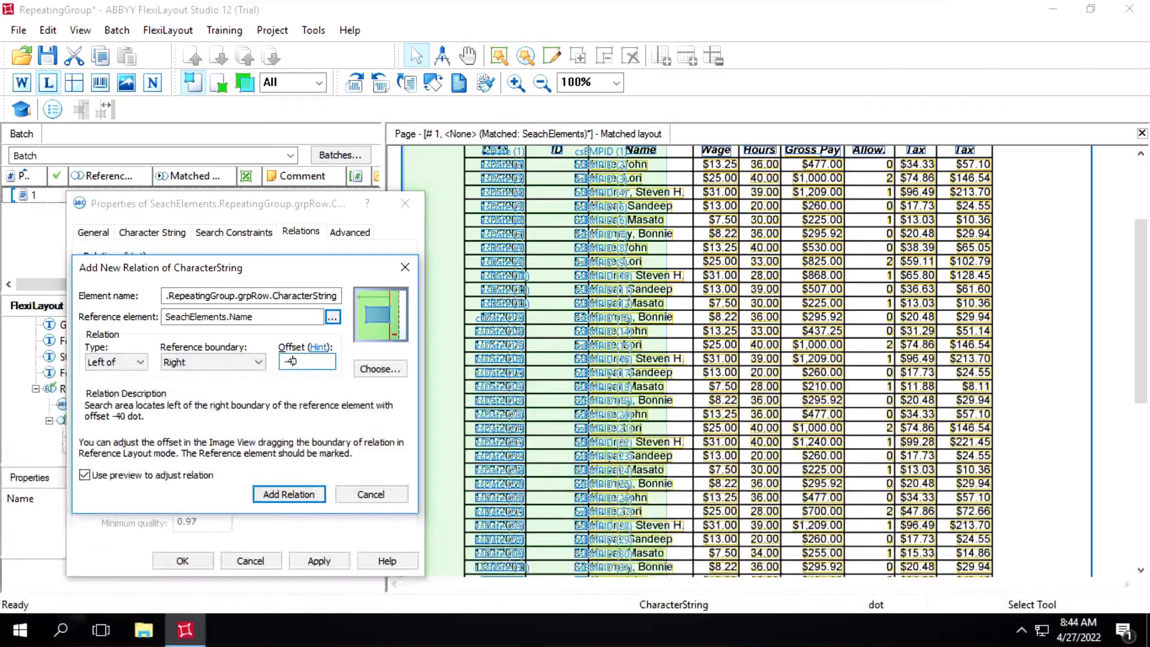
key("BackSpace")
type("9")
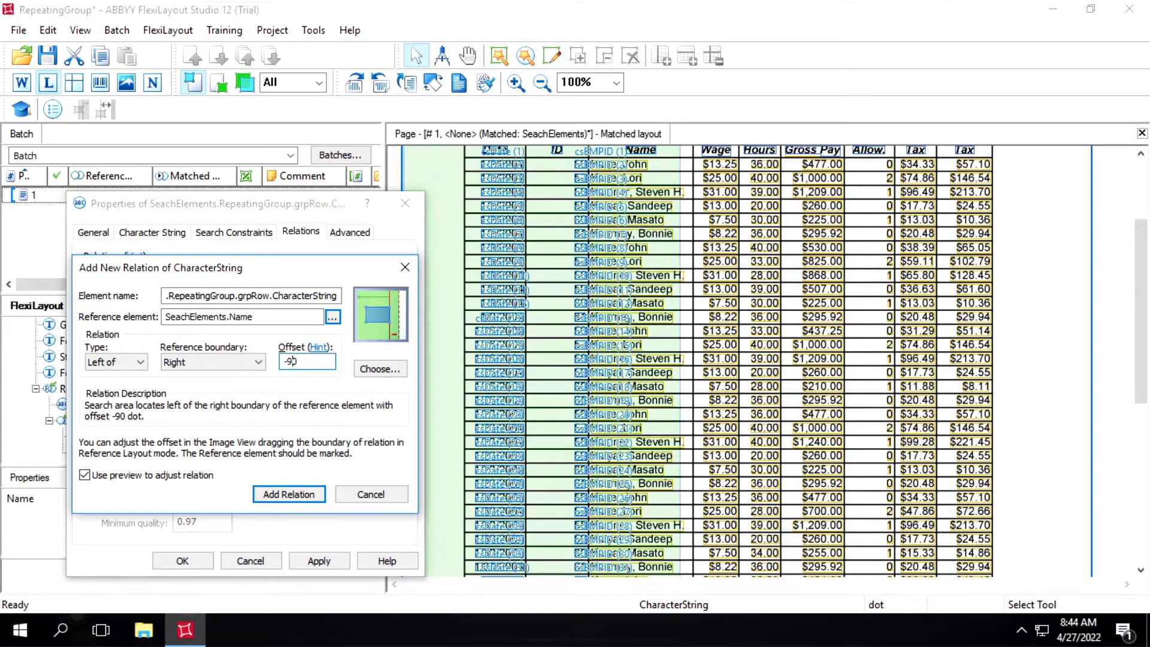
key("BackSpace")
key("BackSpace")
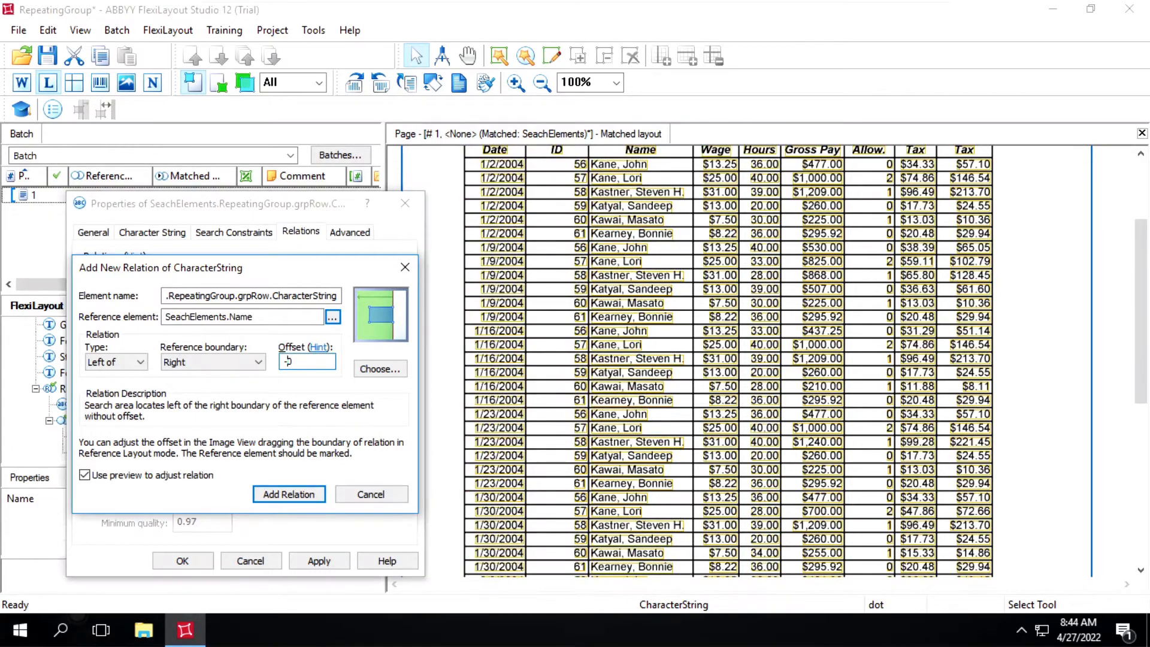
type("150")
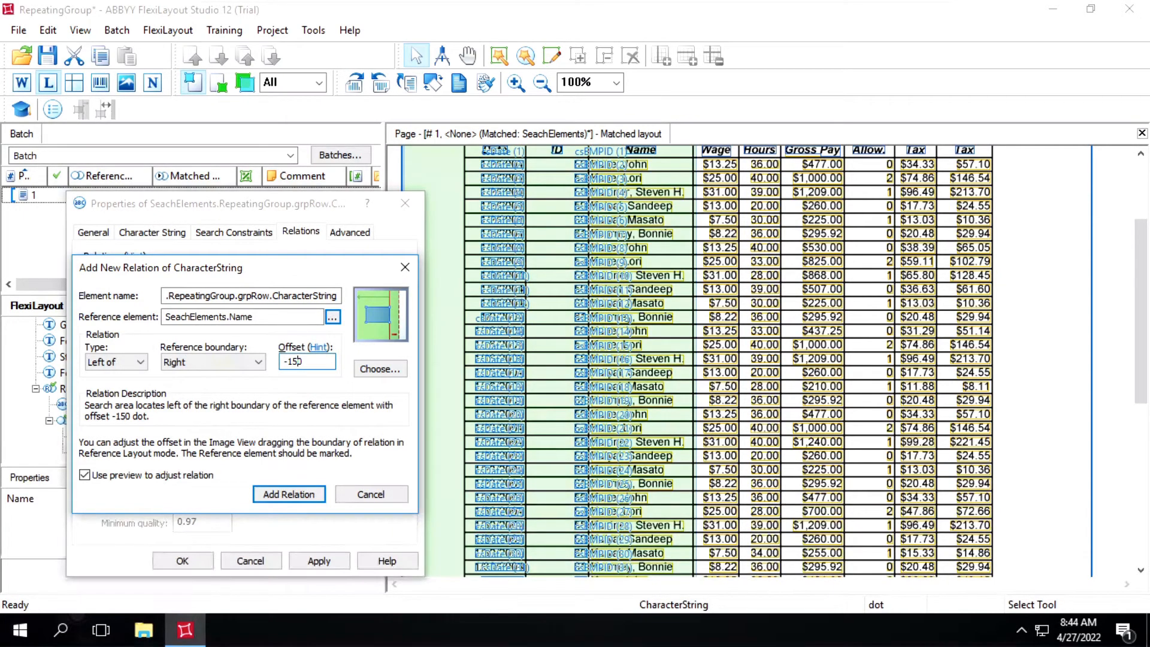
key("Left")
key("BackSpace")
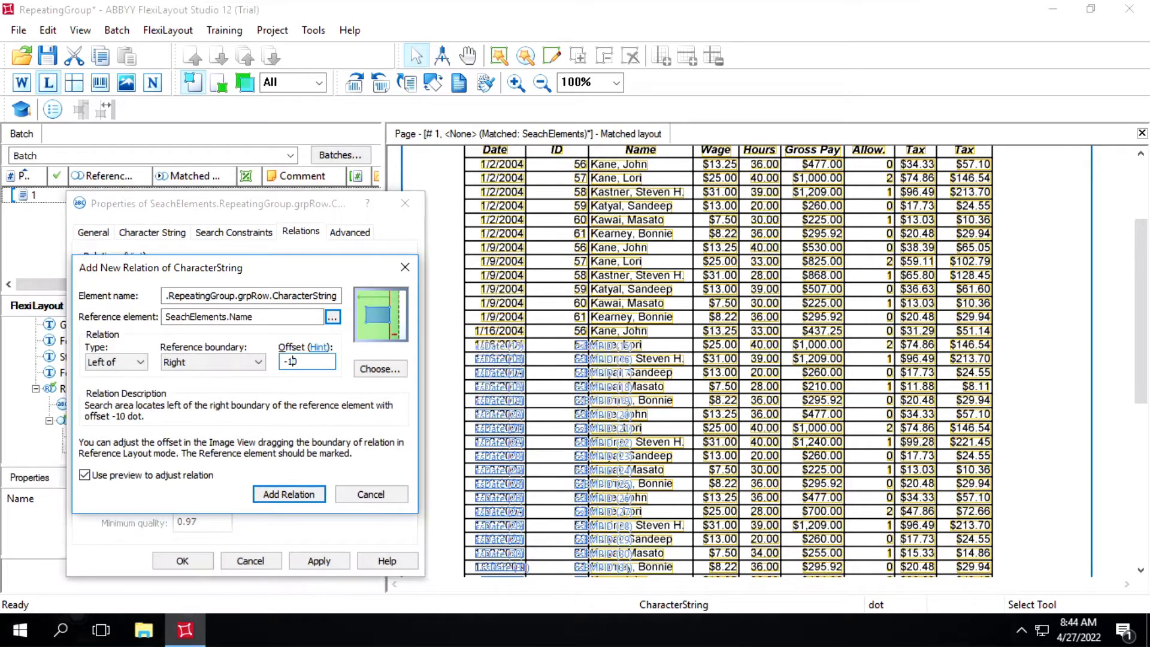
type("3")
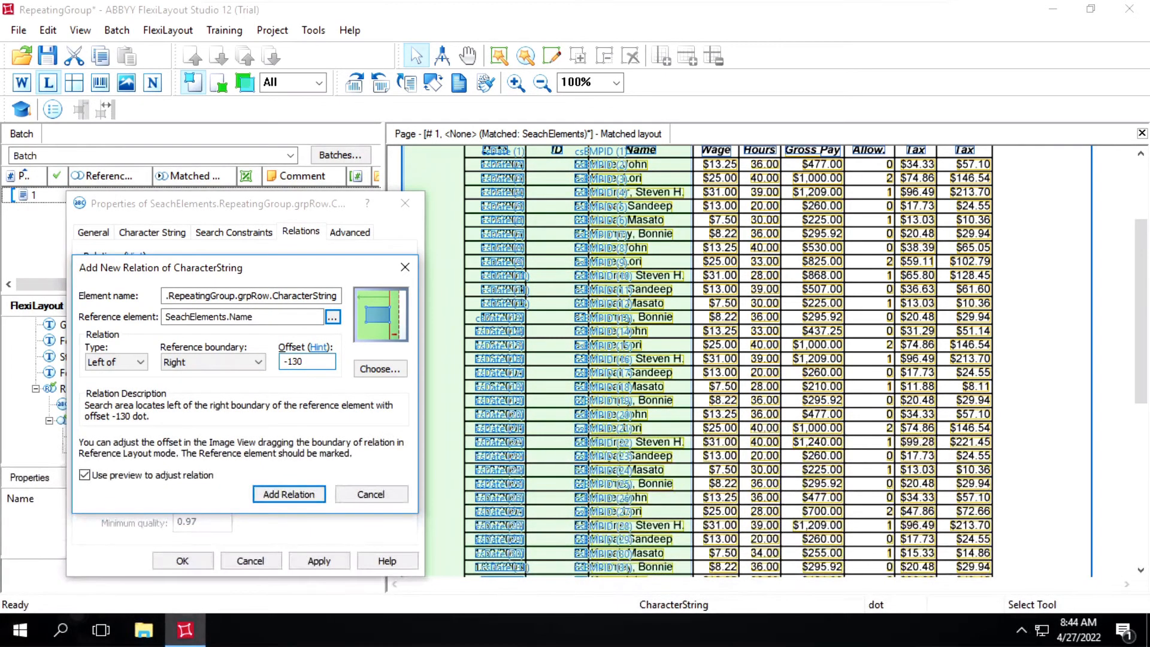
left_click(288, 494)
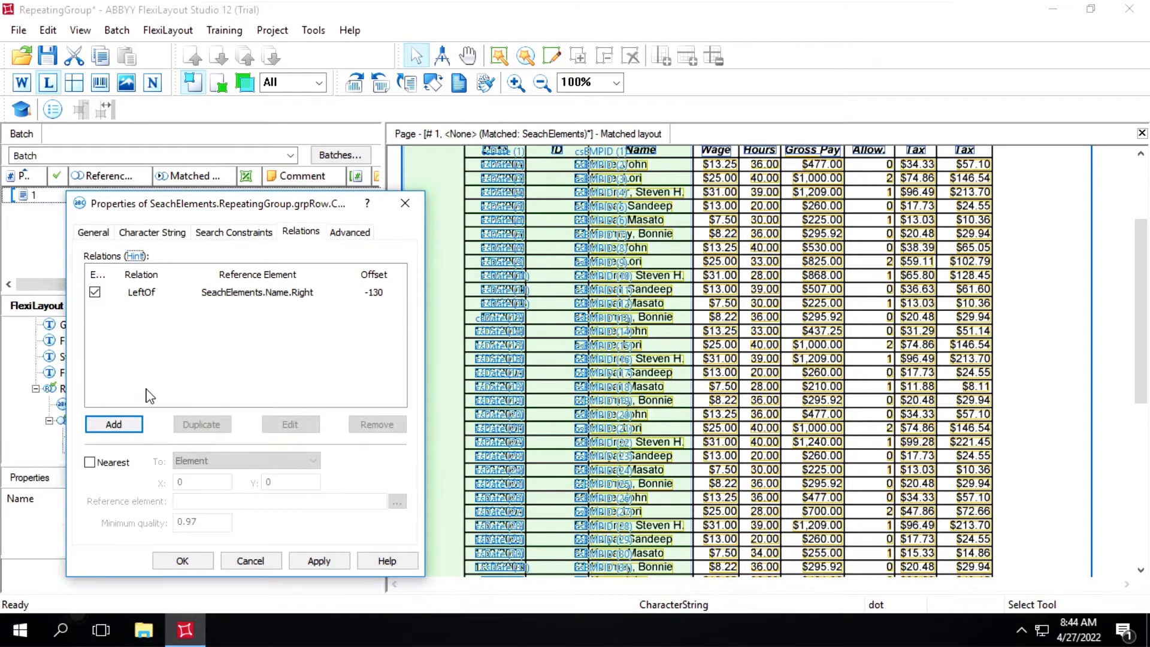
Step: Start a new relation for the name string of type Right of, referencing the Left boundary of SeachElements.Name
left_click(113, 424)
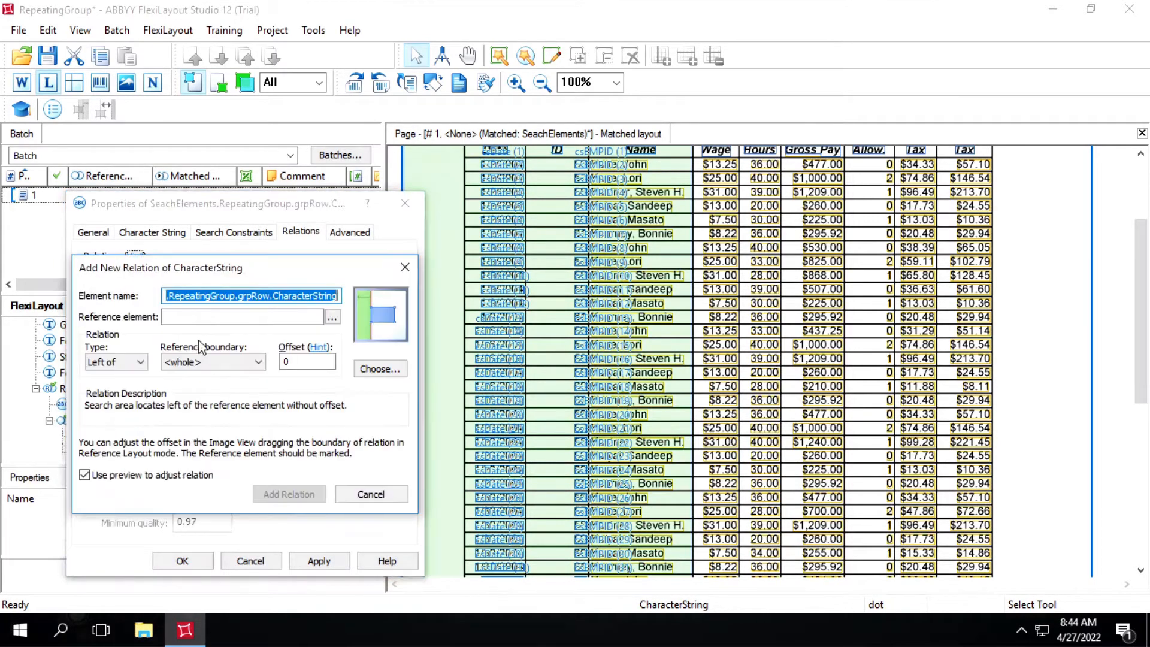
left_click(332, 319)
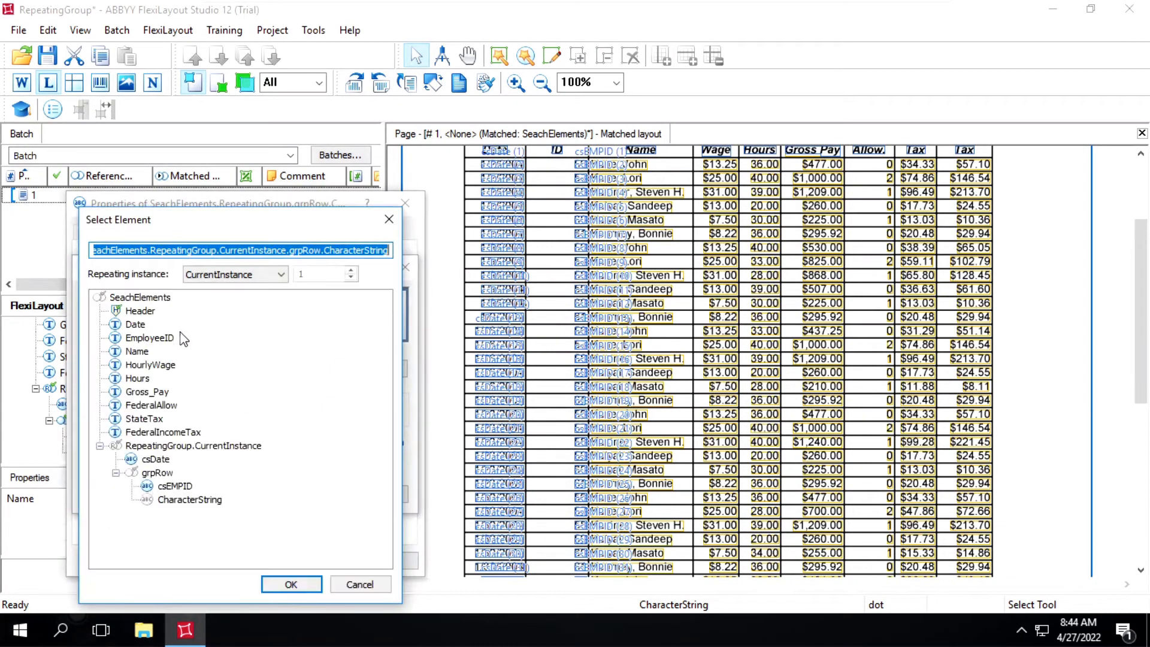
double_click(137, 352)
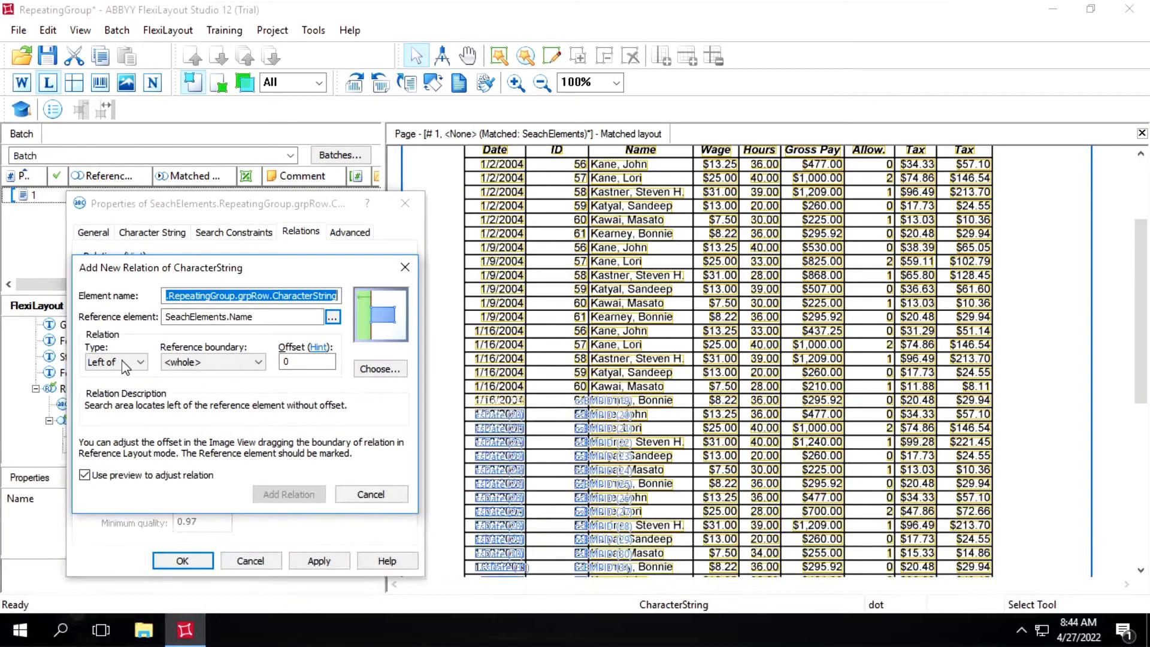
left_click(123, 365)
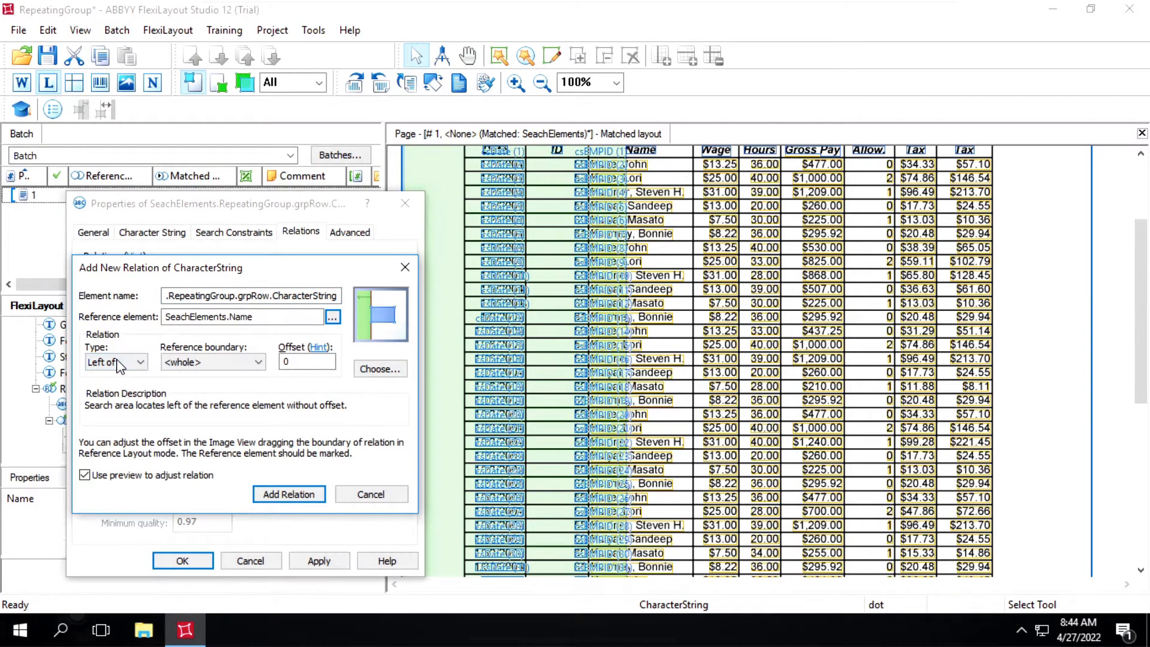
left_click(119, 362)
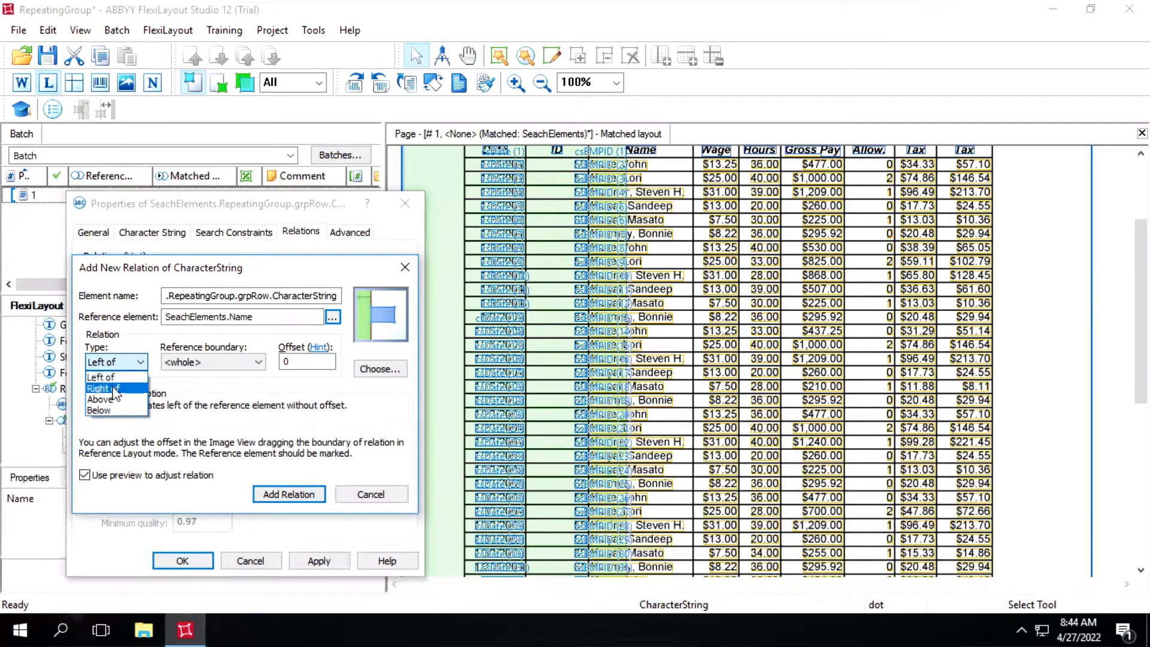
left_click(103, 388)
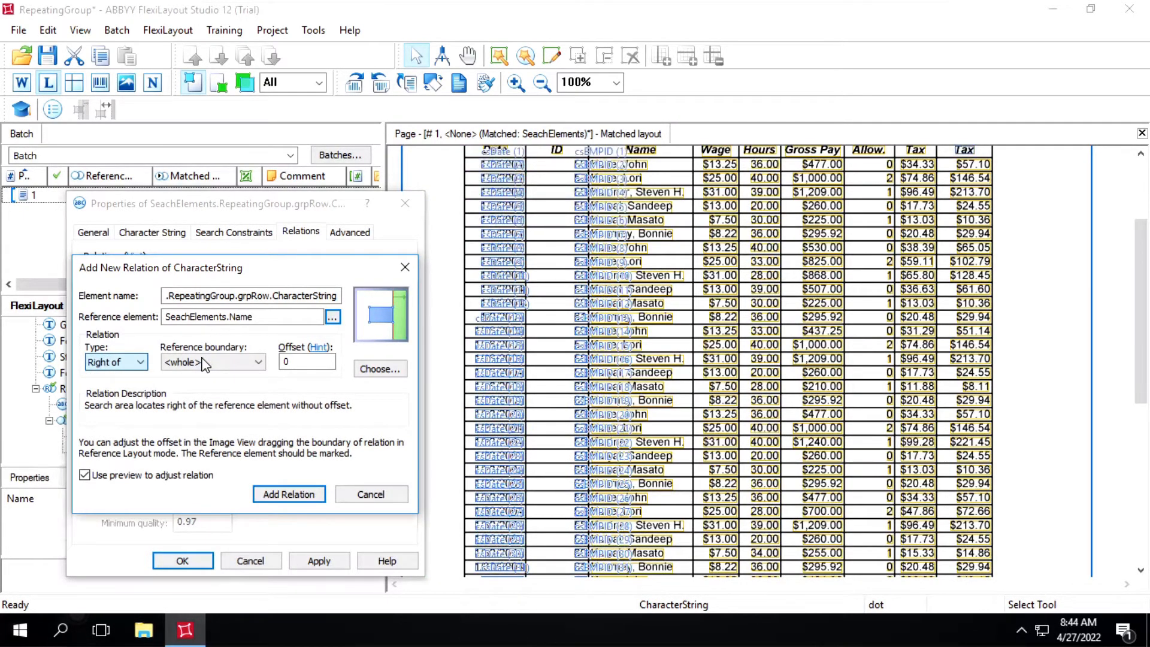
left_click(204, 362)
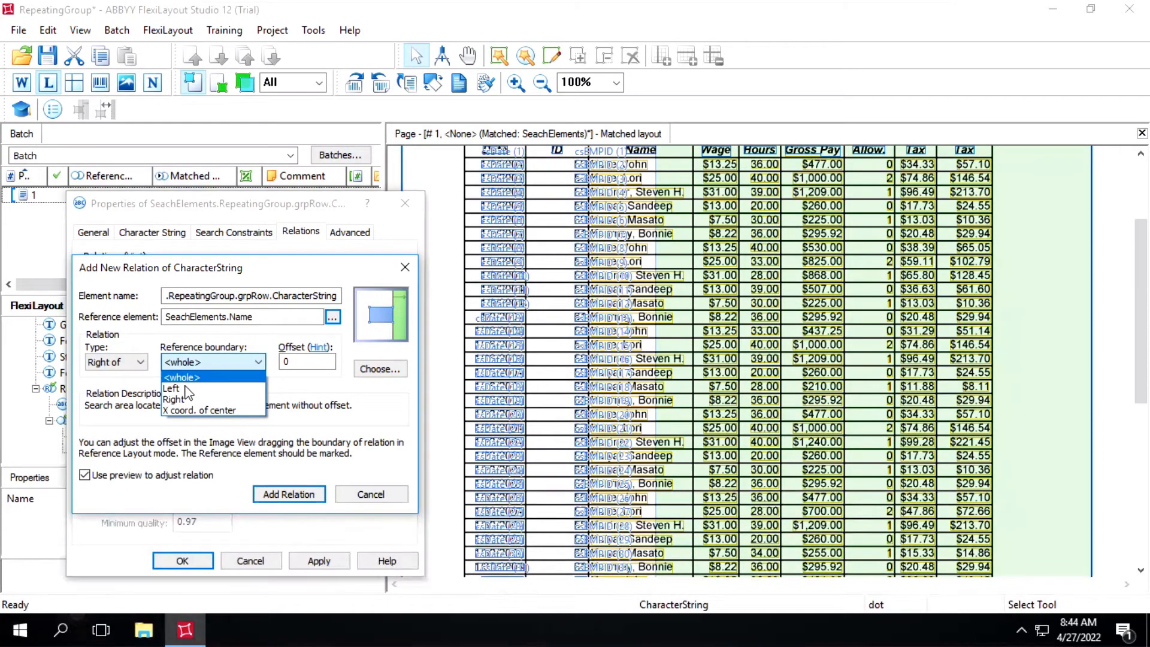
left_click(173, 388)
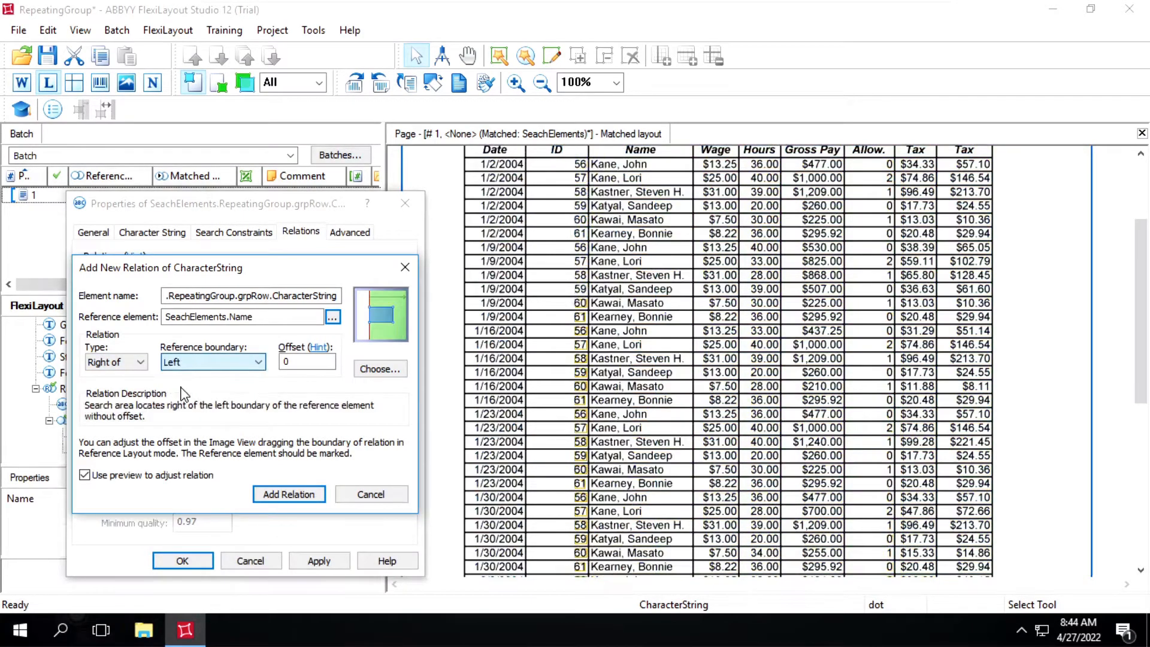
Step: Set the Right of relation's offset to -130 and add the relation to the name string
left_click(291, 364)
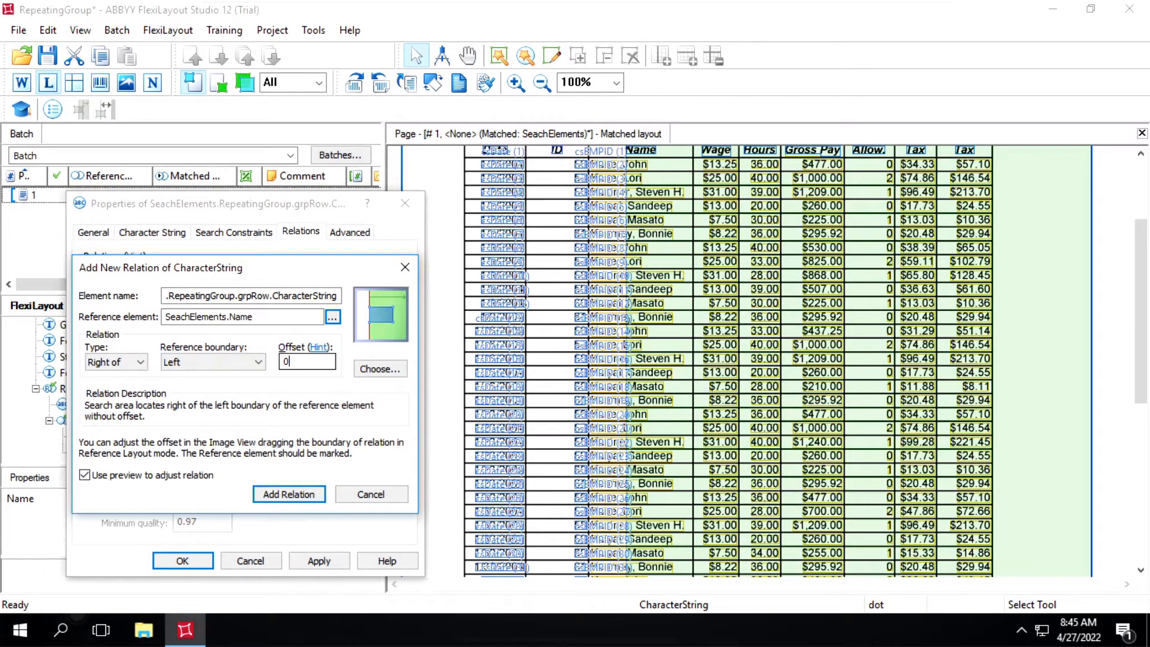
type("100")
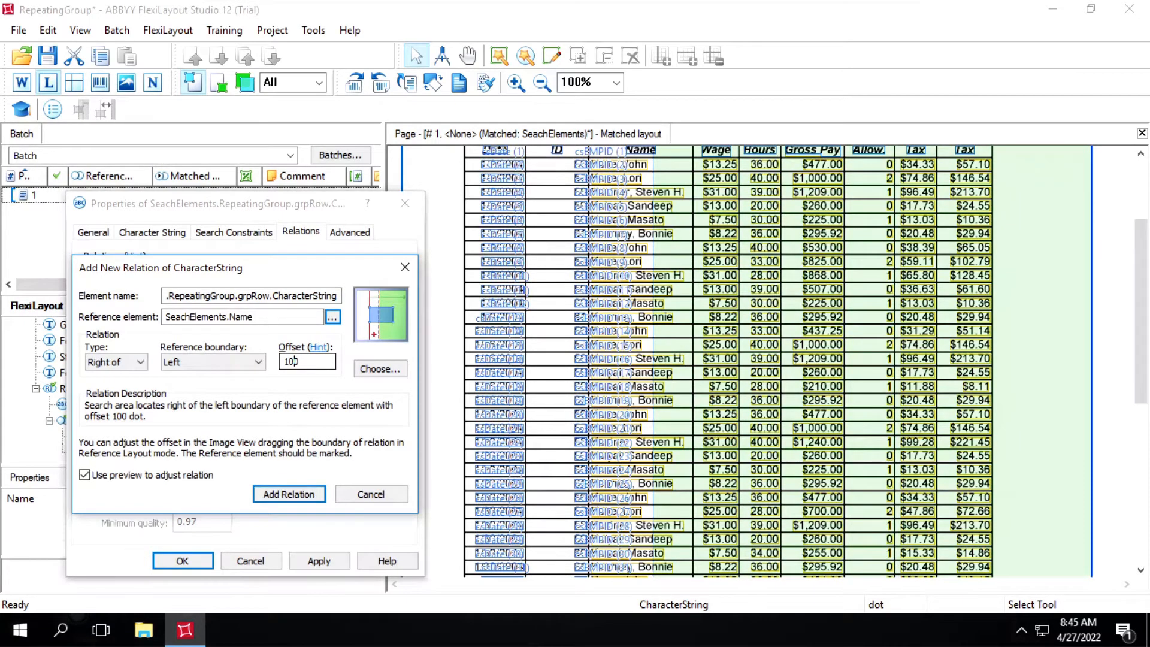
type("-")
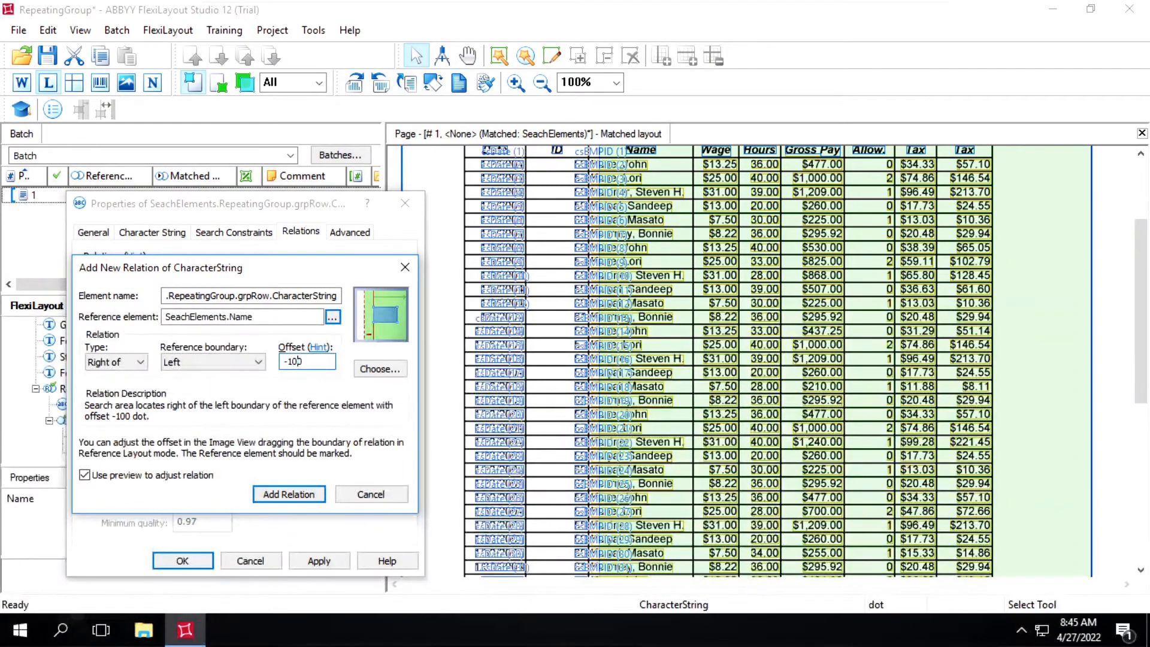
key("BackSpace")
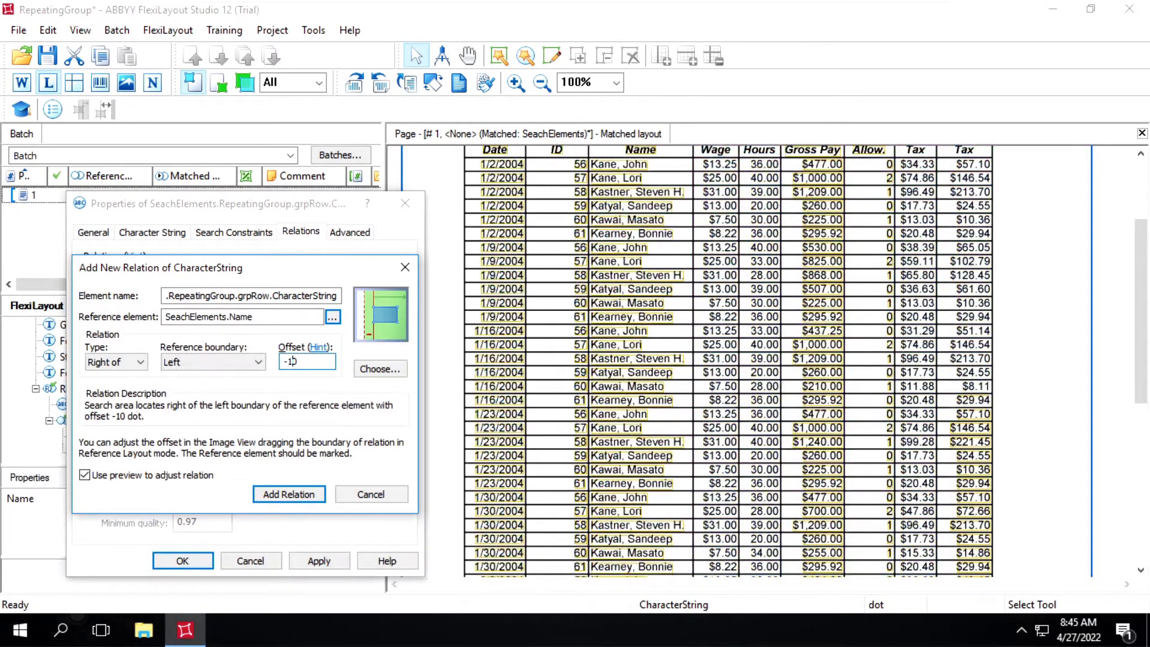
type("2")
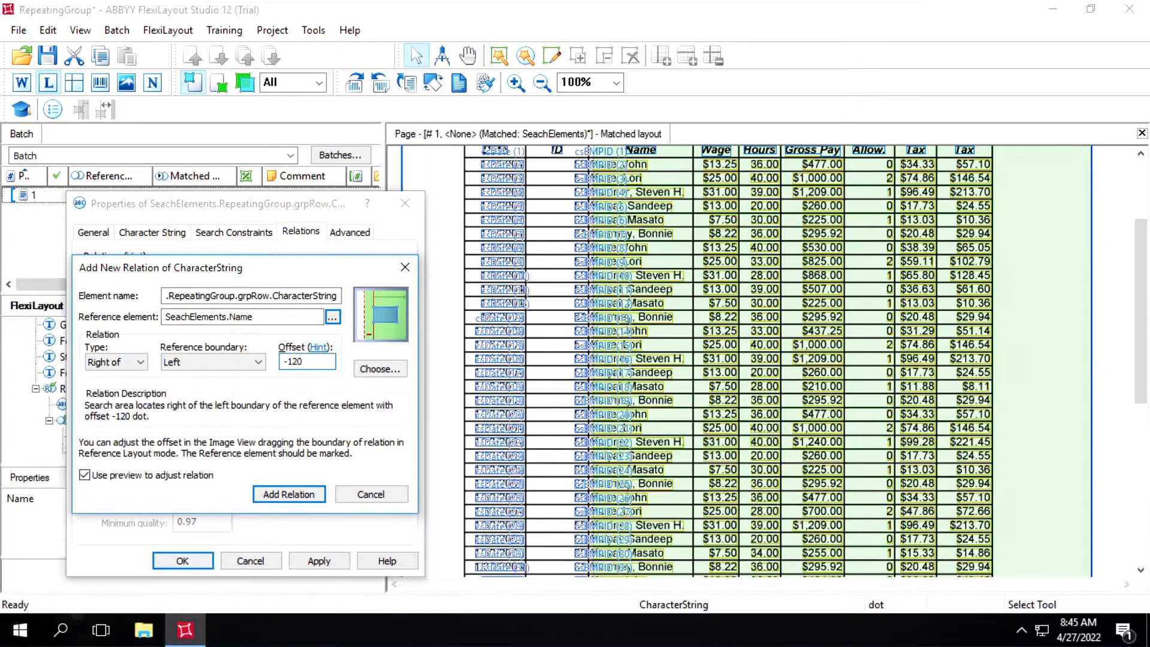
key("BackSpace")
type("3")
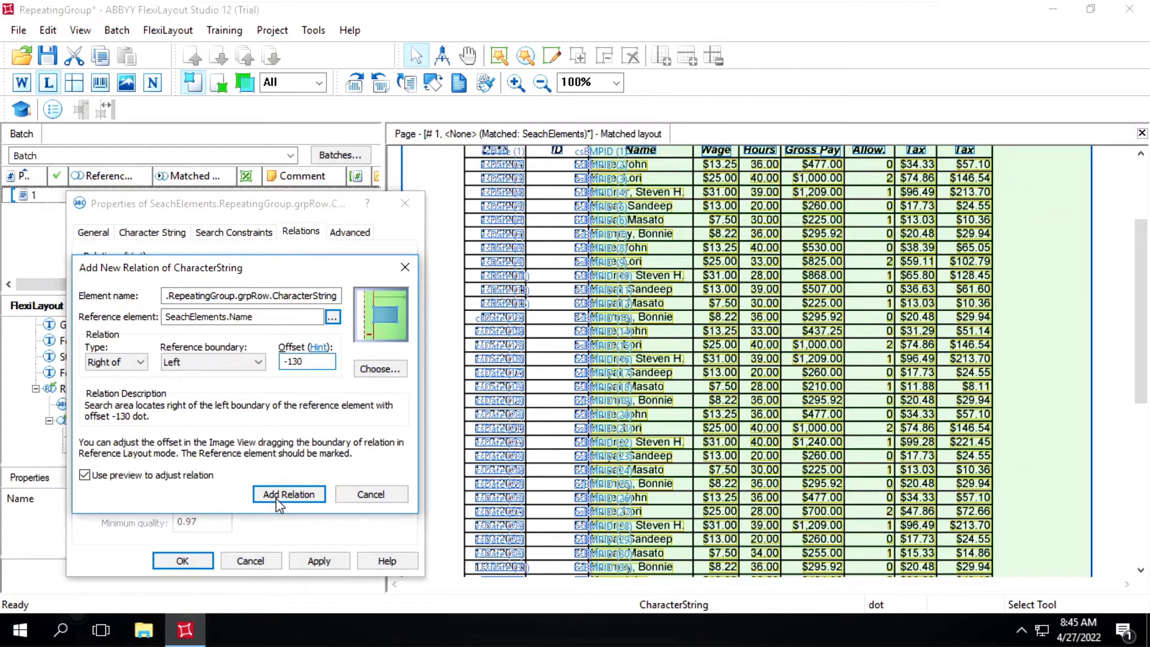
left_click(289, 494)
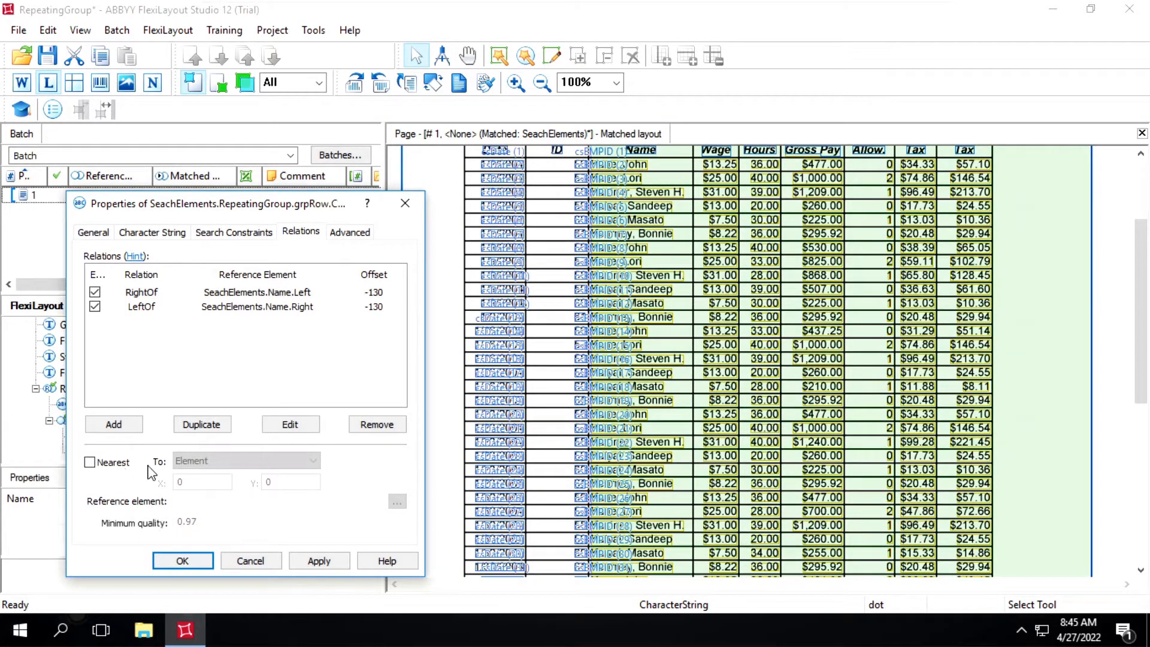
Step: Make the name string search nearest to the element SeachElements.Name and save its properties
left_click(90, 462)
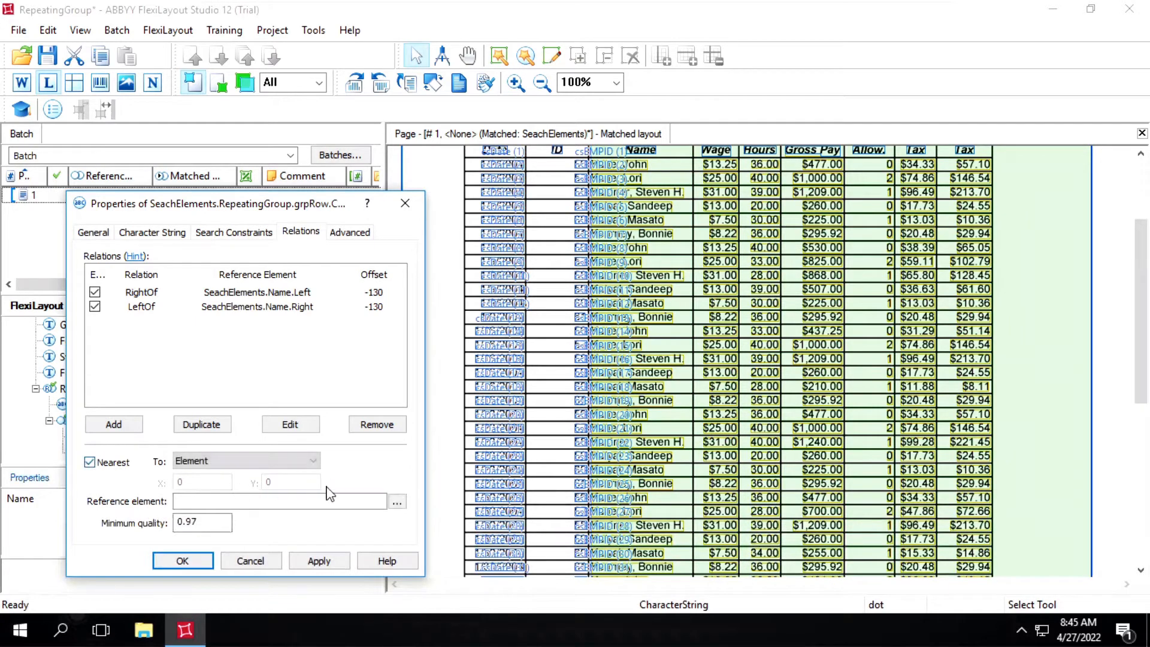
left_click(397, 502)
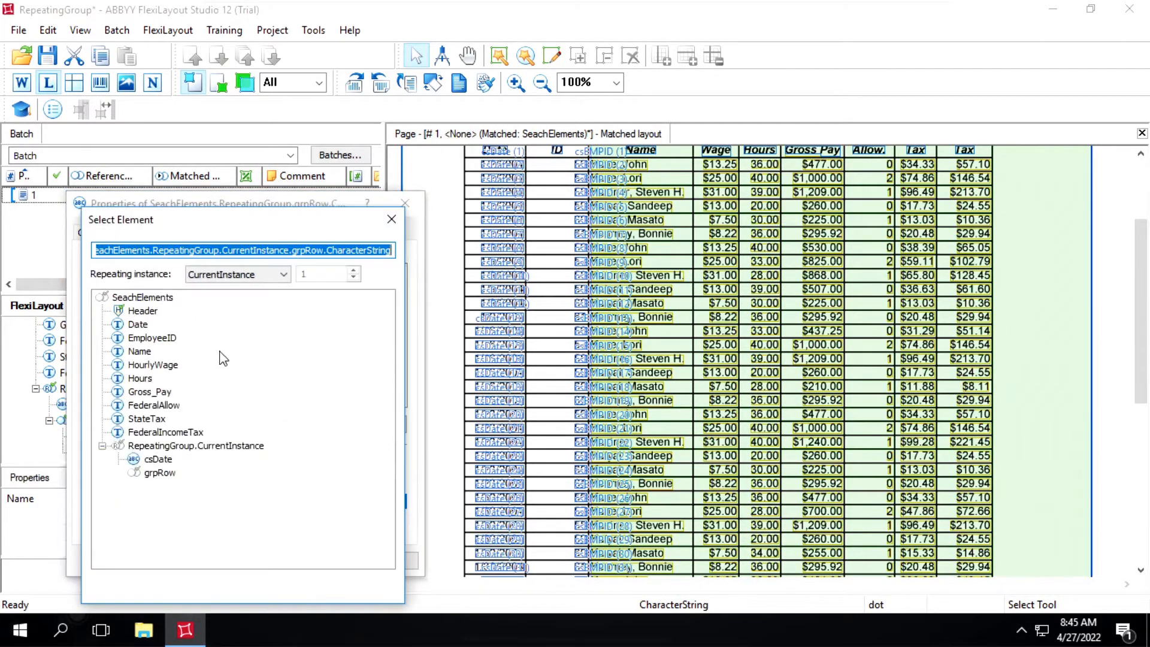
double_click(132, 354)
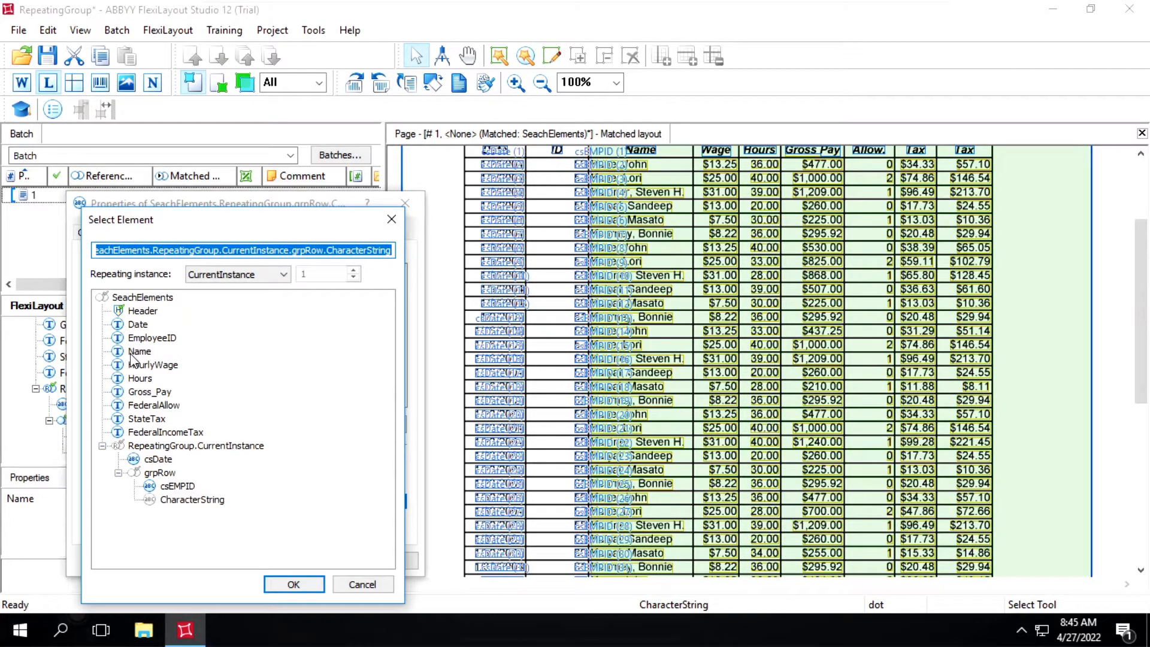
left_click(293, 584)
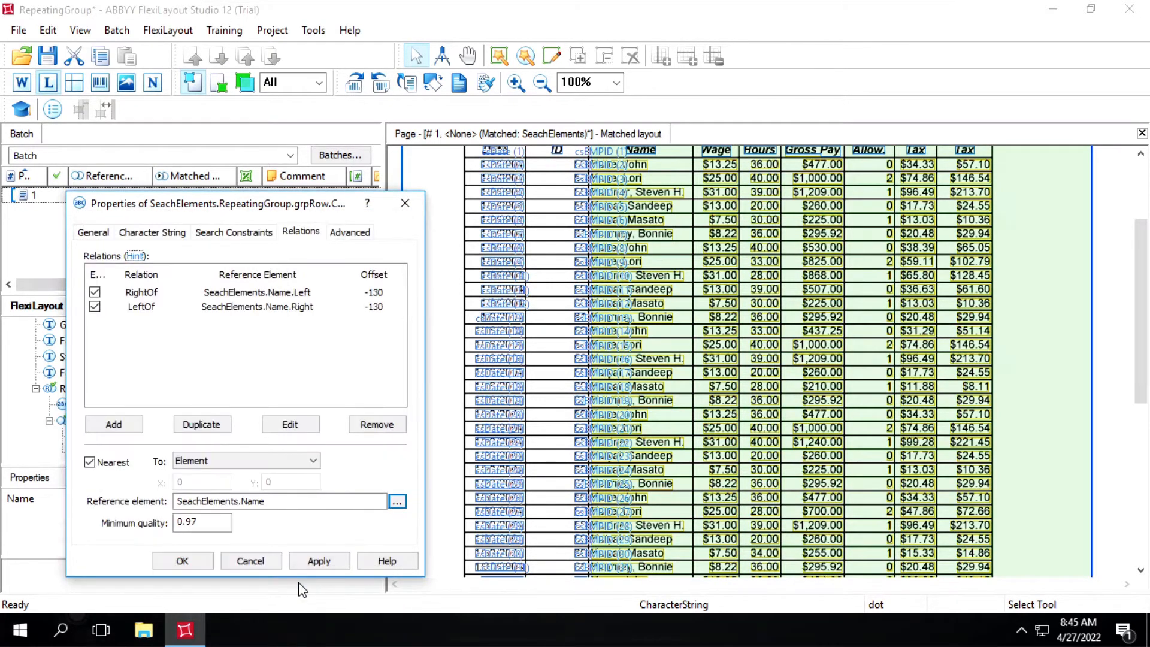
left_click(312, 563)
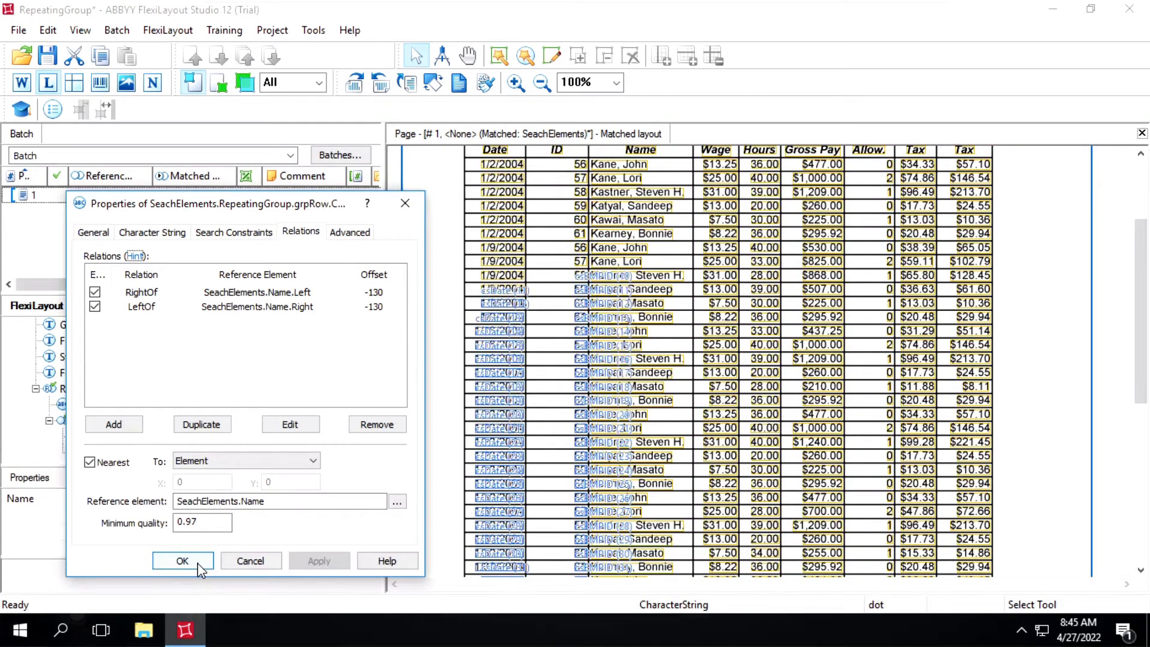
left_click(183, 561)
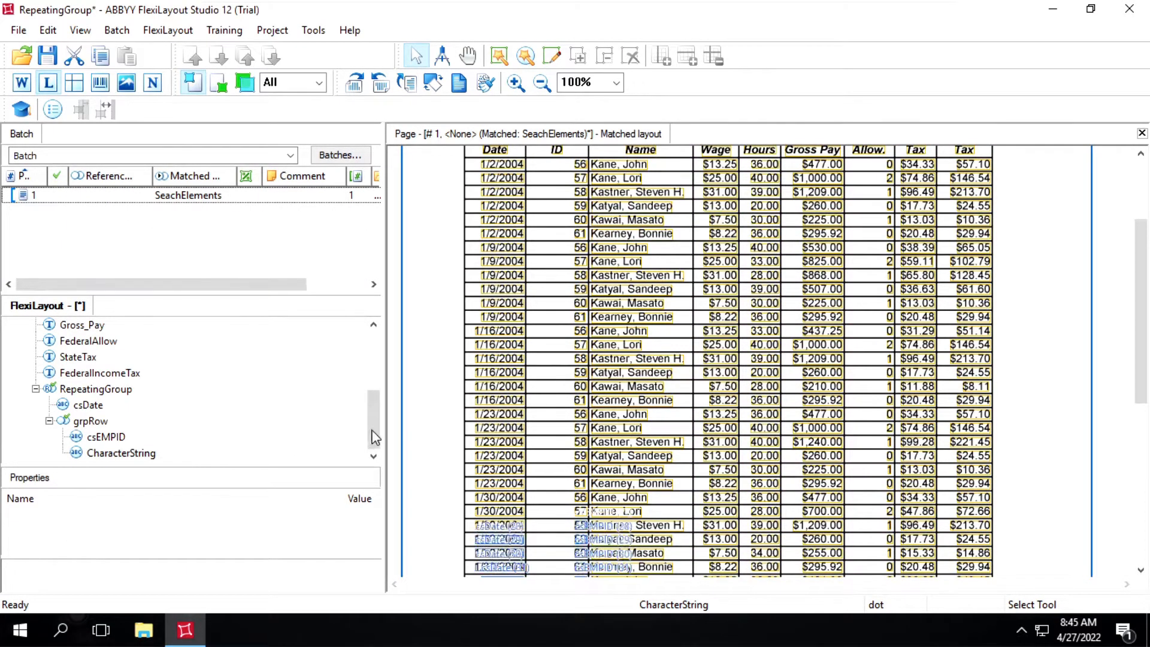
Step: Rename the CharacterString element under grpRow as csName
left_click(106, 453)
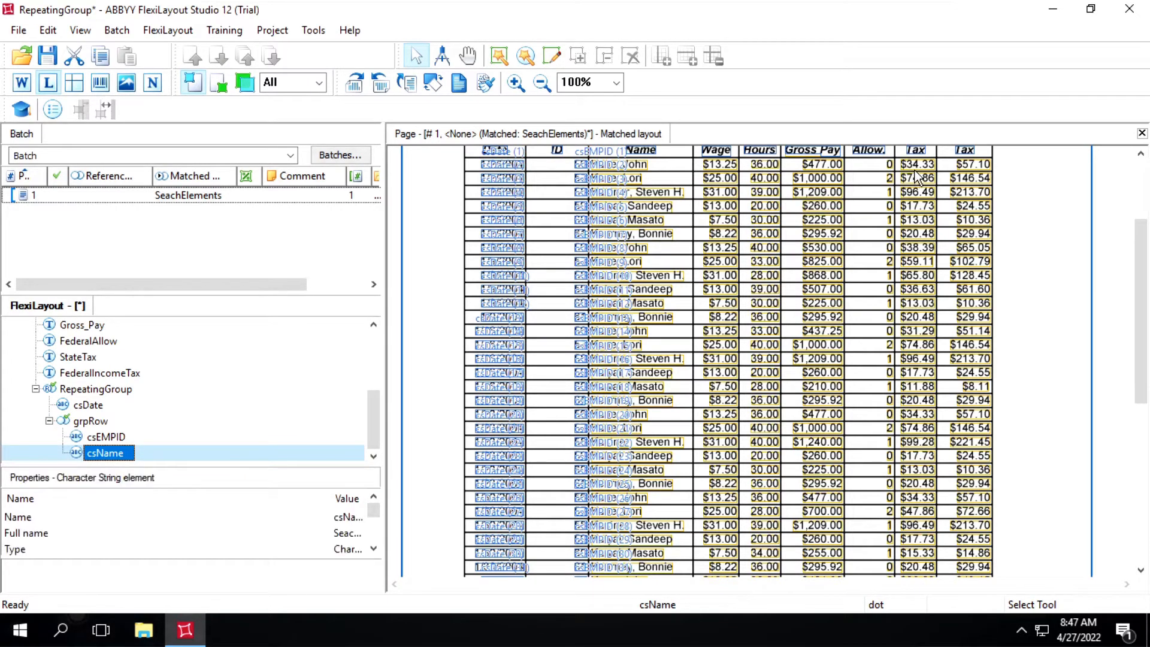
key("F2")
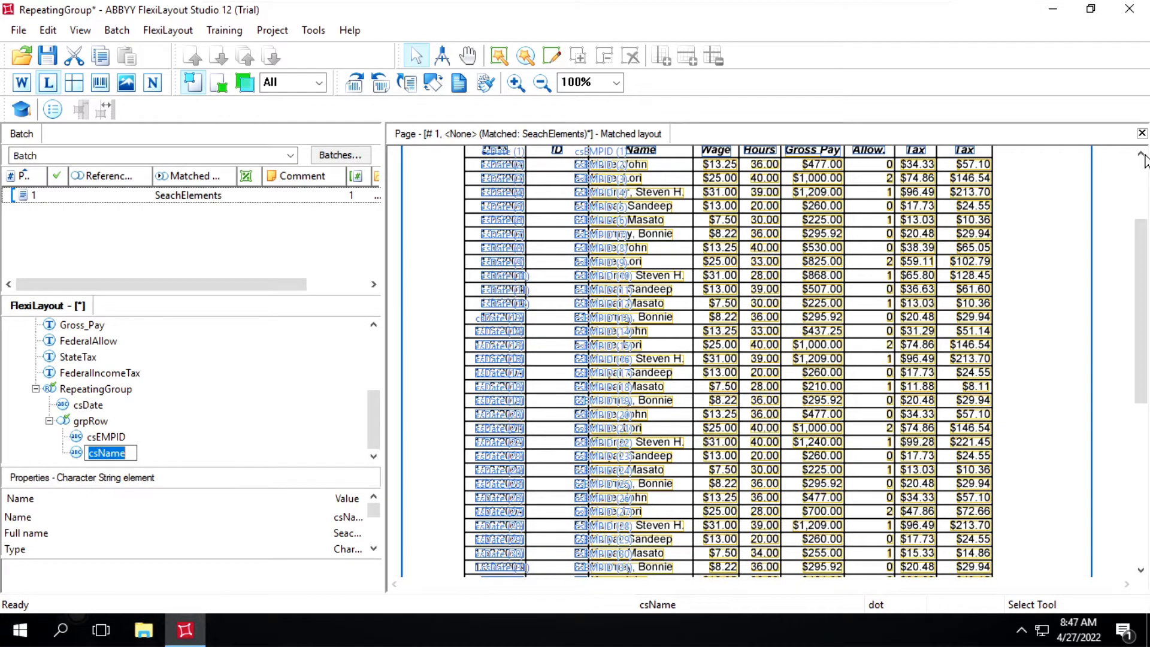
scroll(1144, 161, "up", 3)
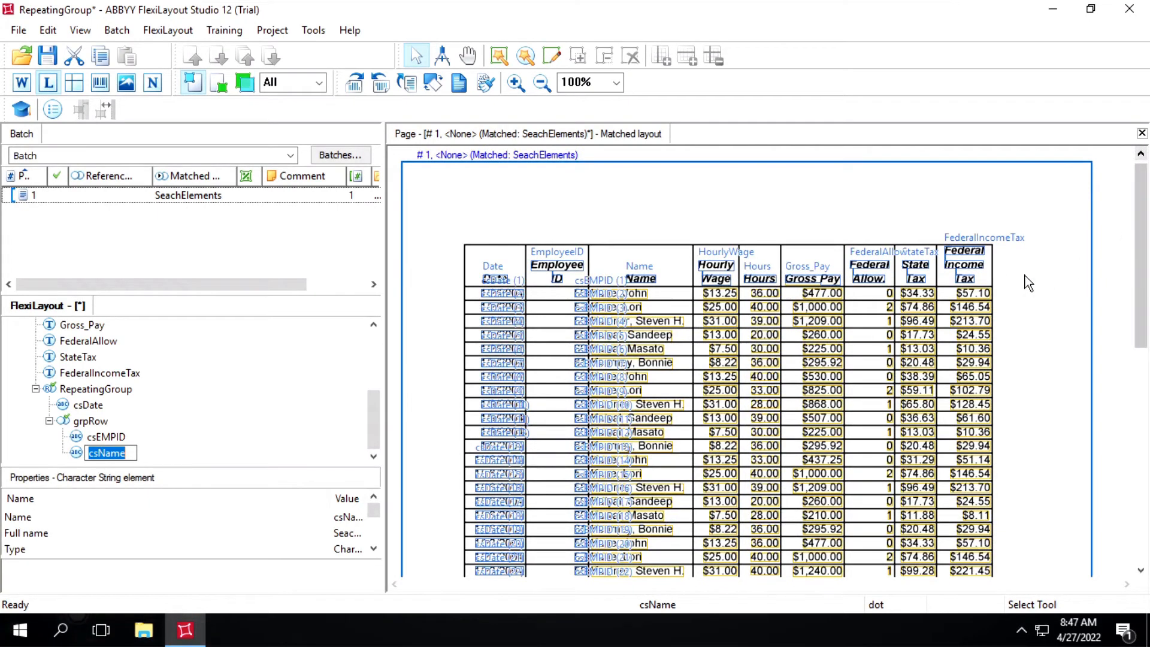
Step: Add a Character String element named csTax to the grpRow group
left_click(90, 422)
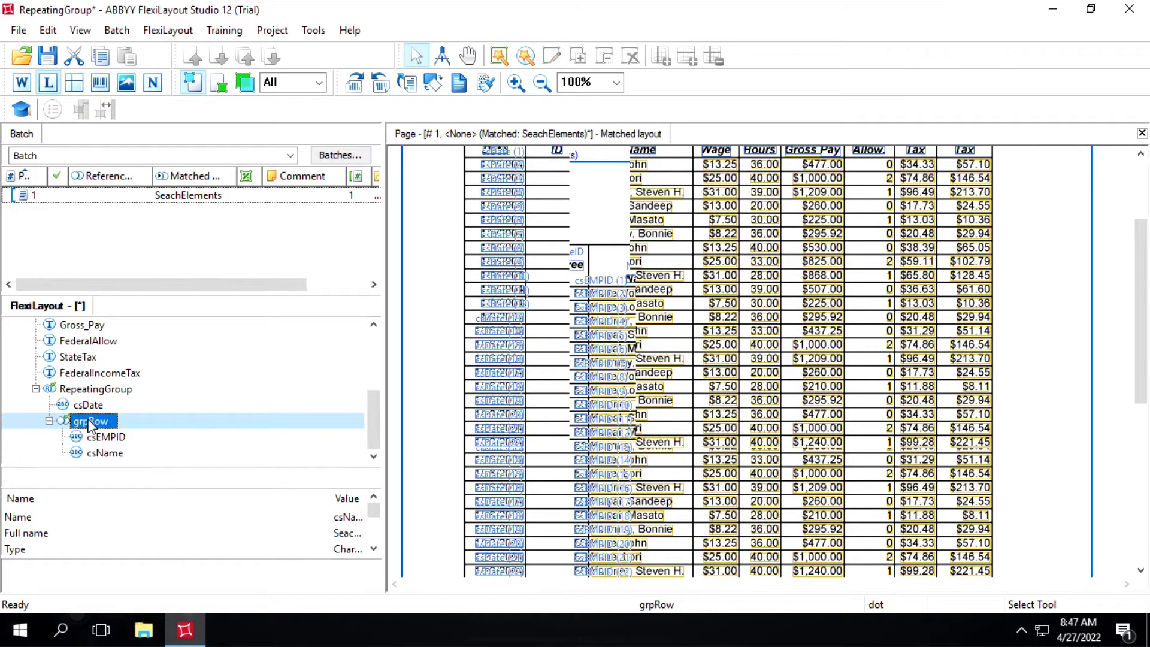
right_click(90, 422)
key("Escape")
right_click(111, 422)
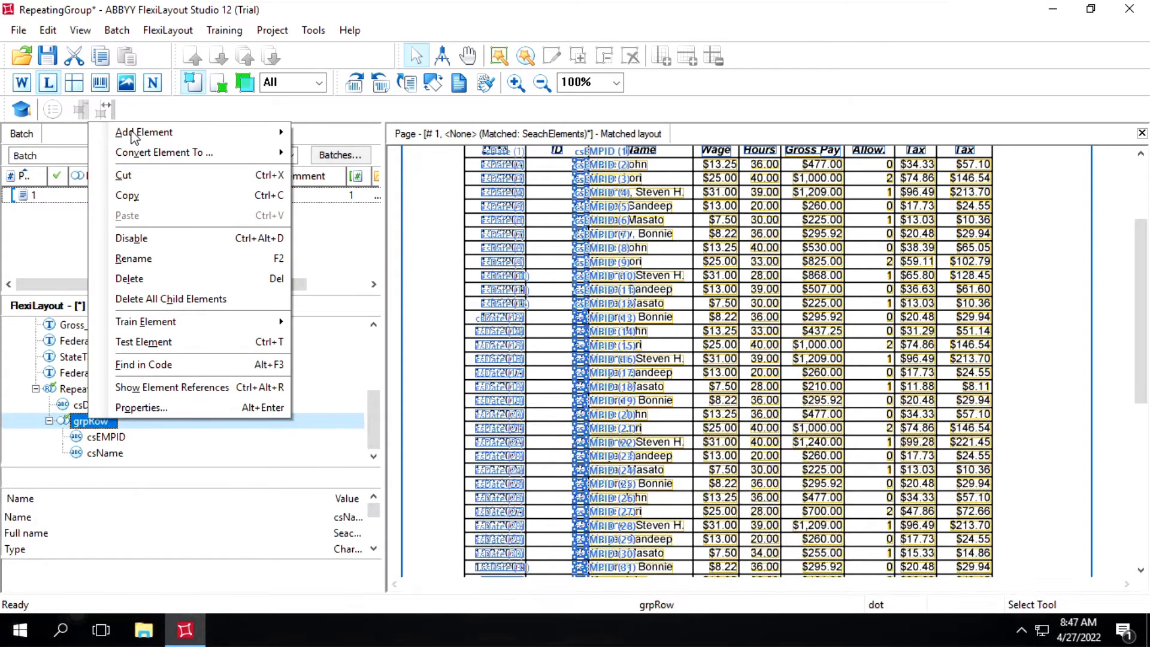
mouse_move(133, 136)
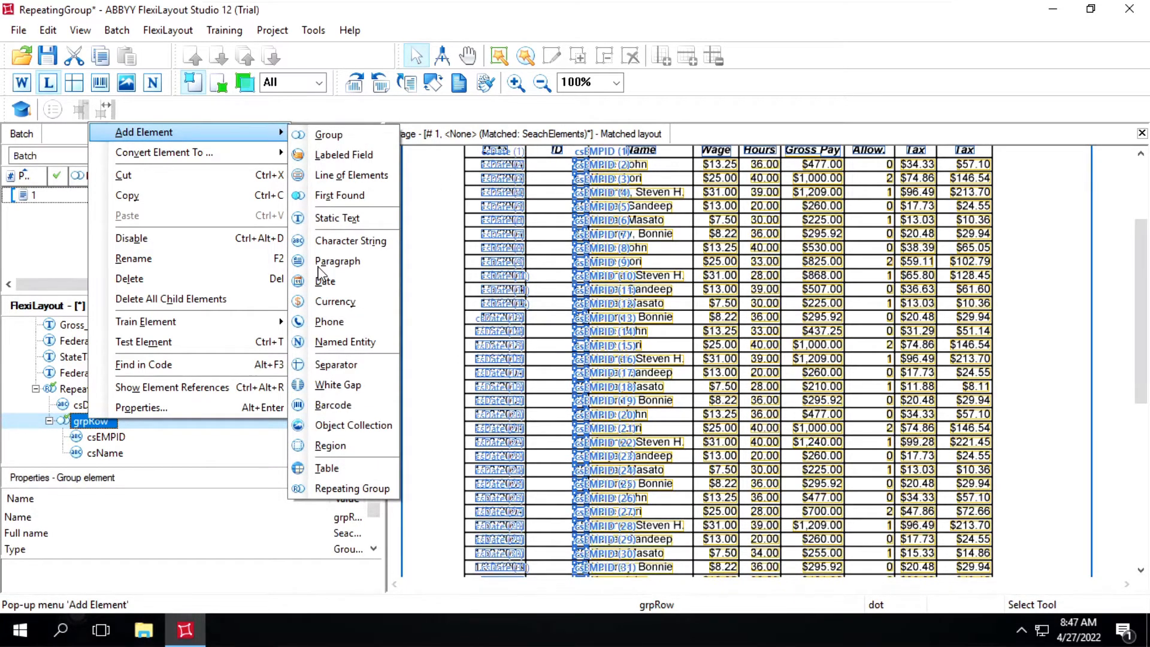
left_click(339, 243)
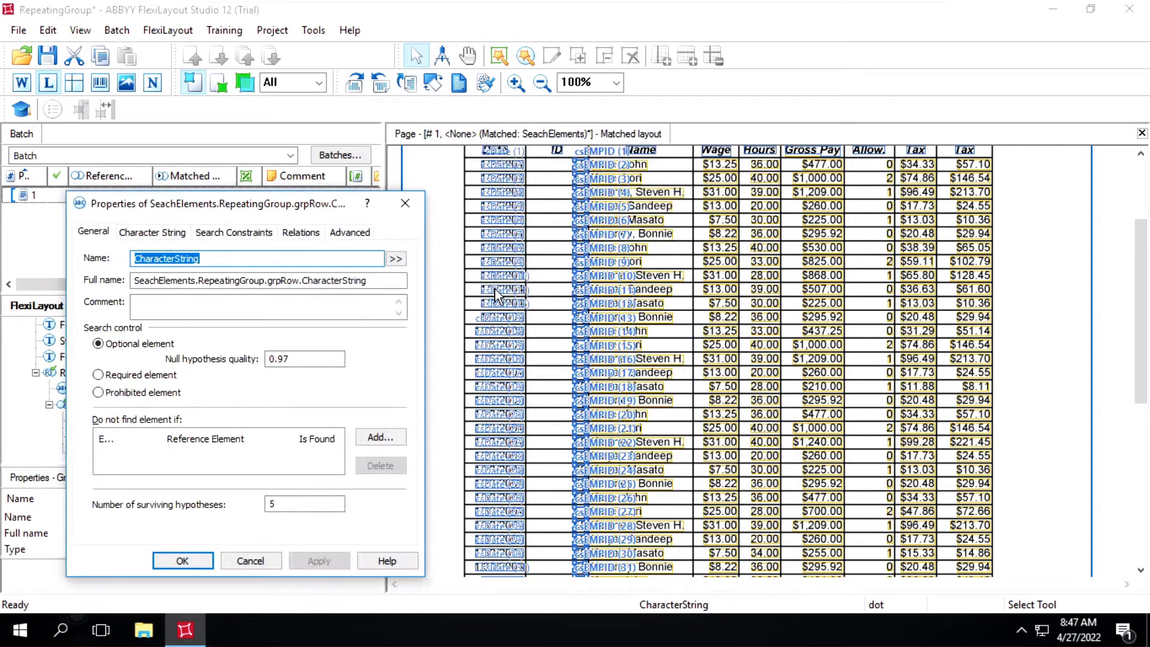
type("cs")
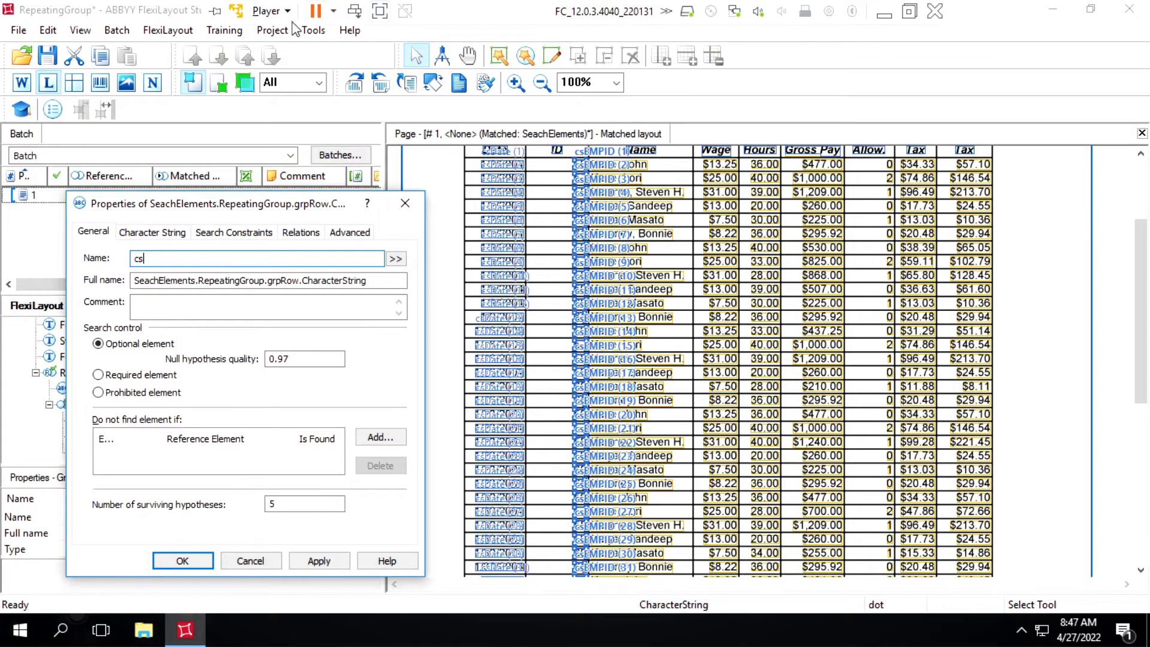
type("Tax")
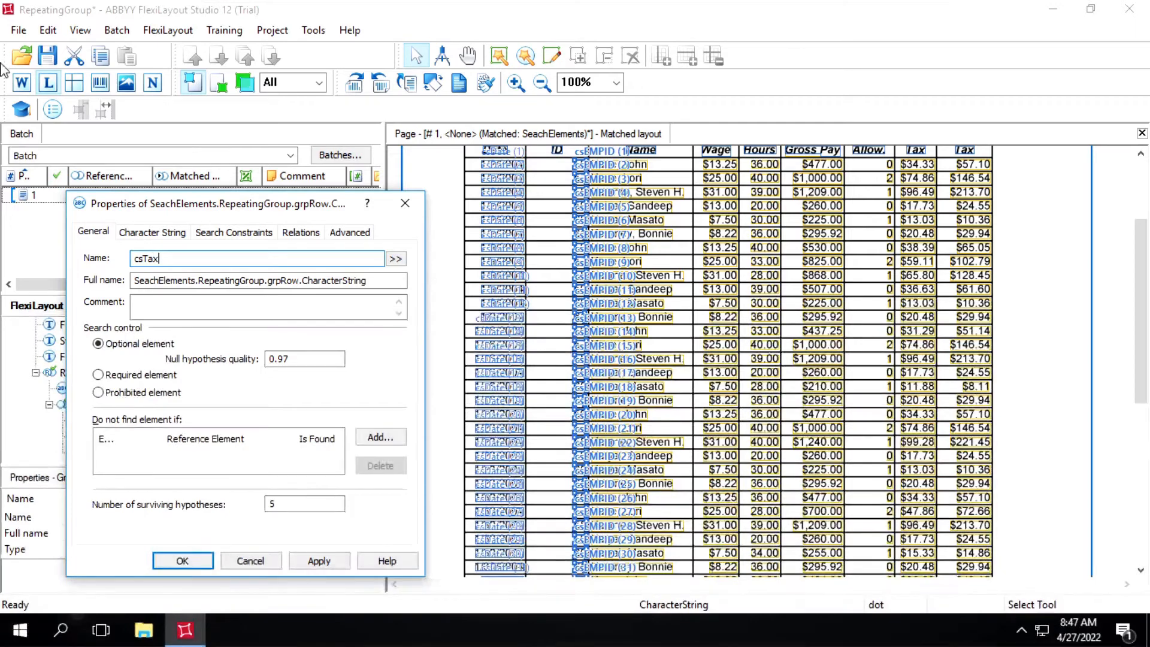
Step: Give csTax an alphabet made up of the dollar sign, period, slash and digits 0–9
left_click(171, 234)
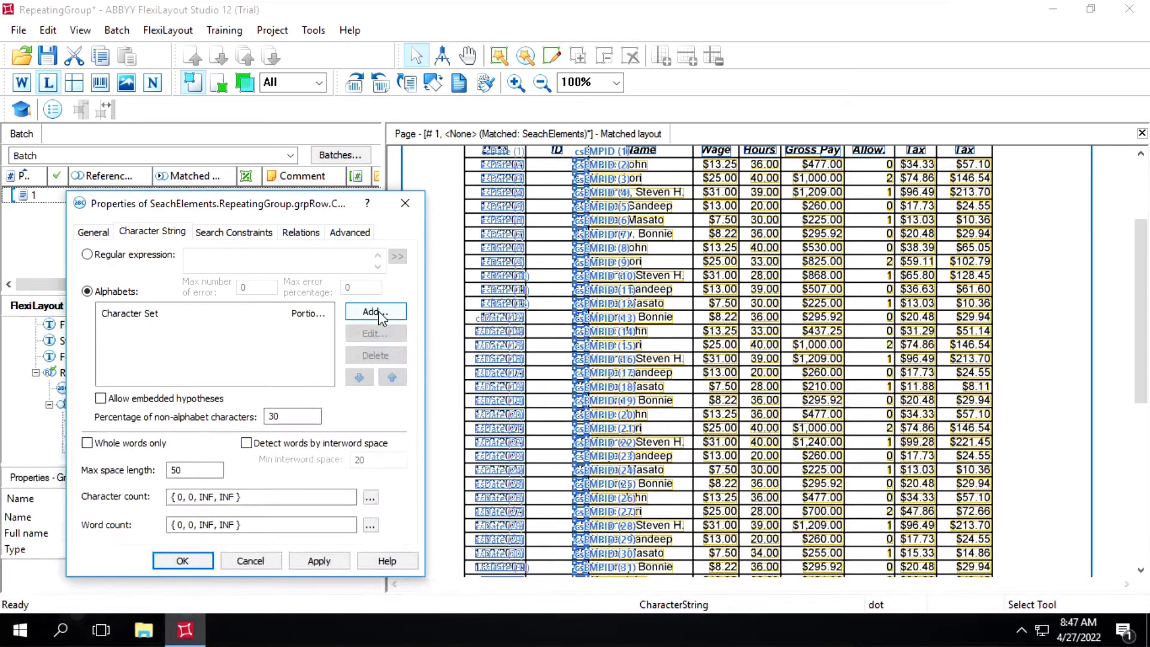
left_click(380, 312)
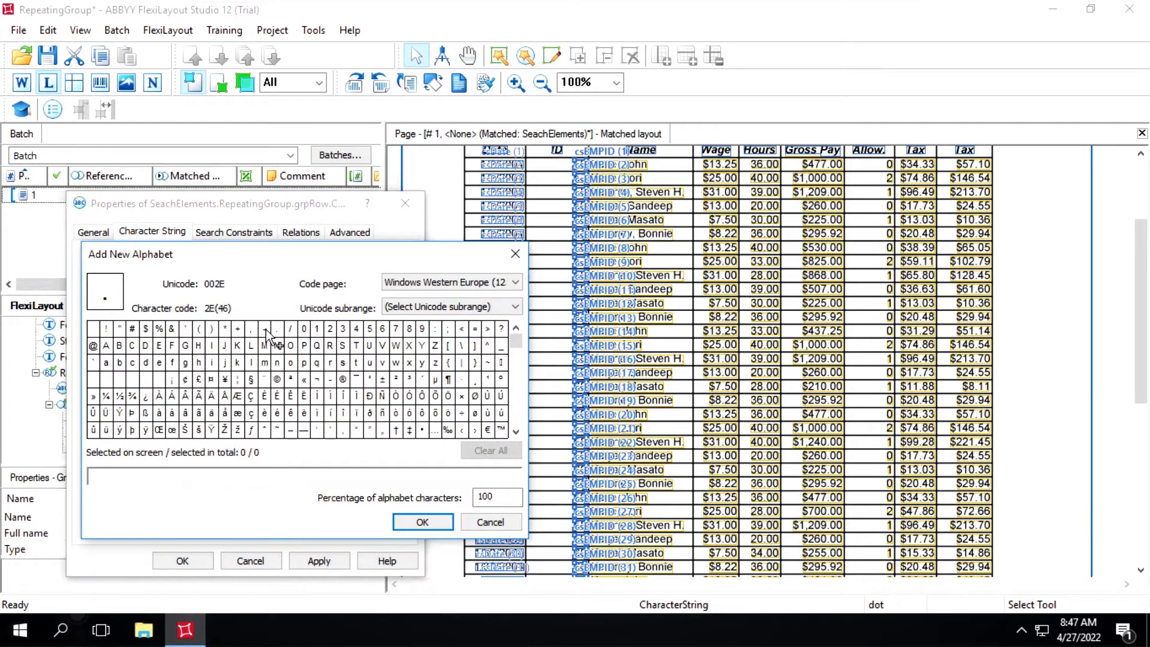
left_click(145, 329)
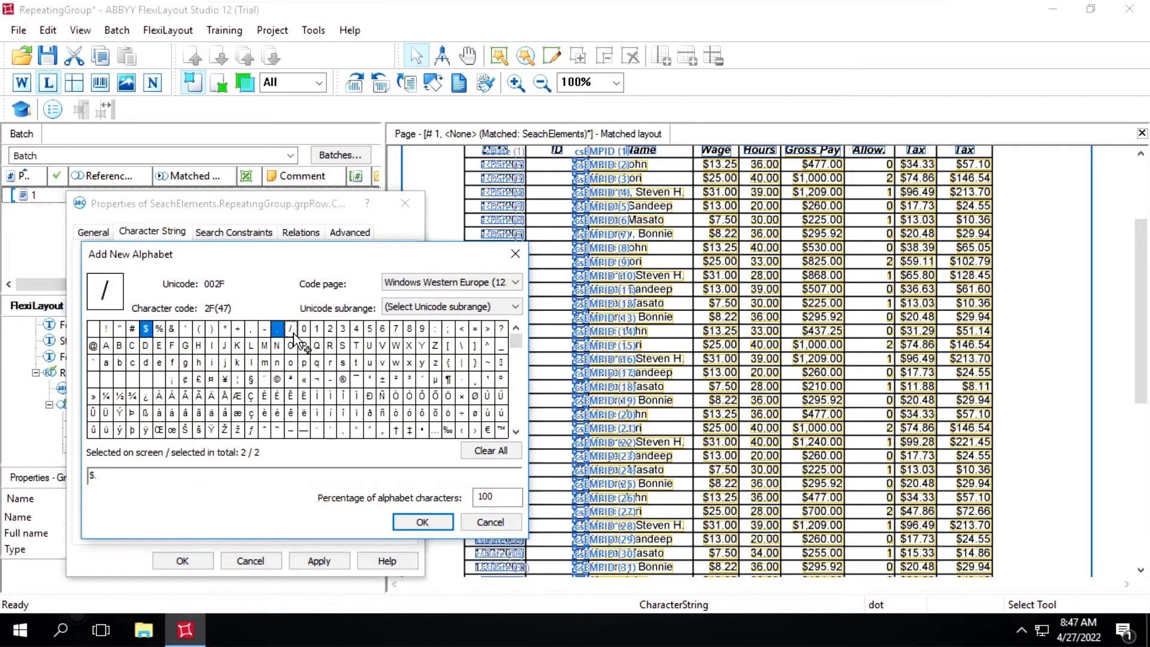
left_click_drag(297, 334, 421, 337)
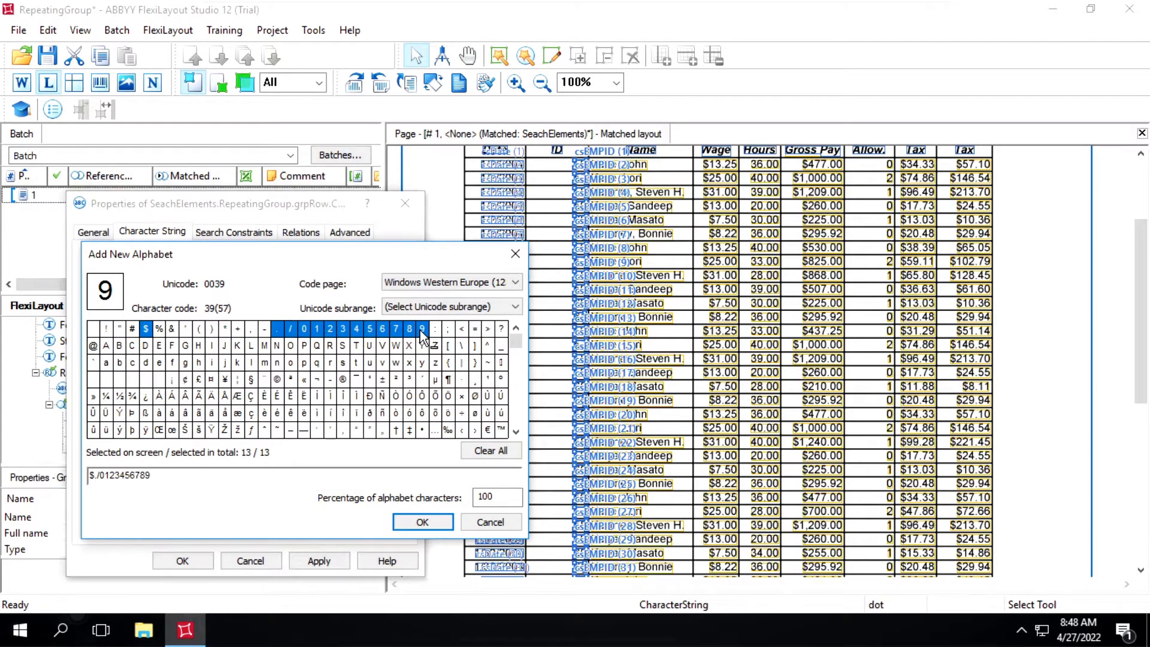
left_click(409, 529)
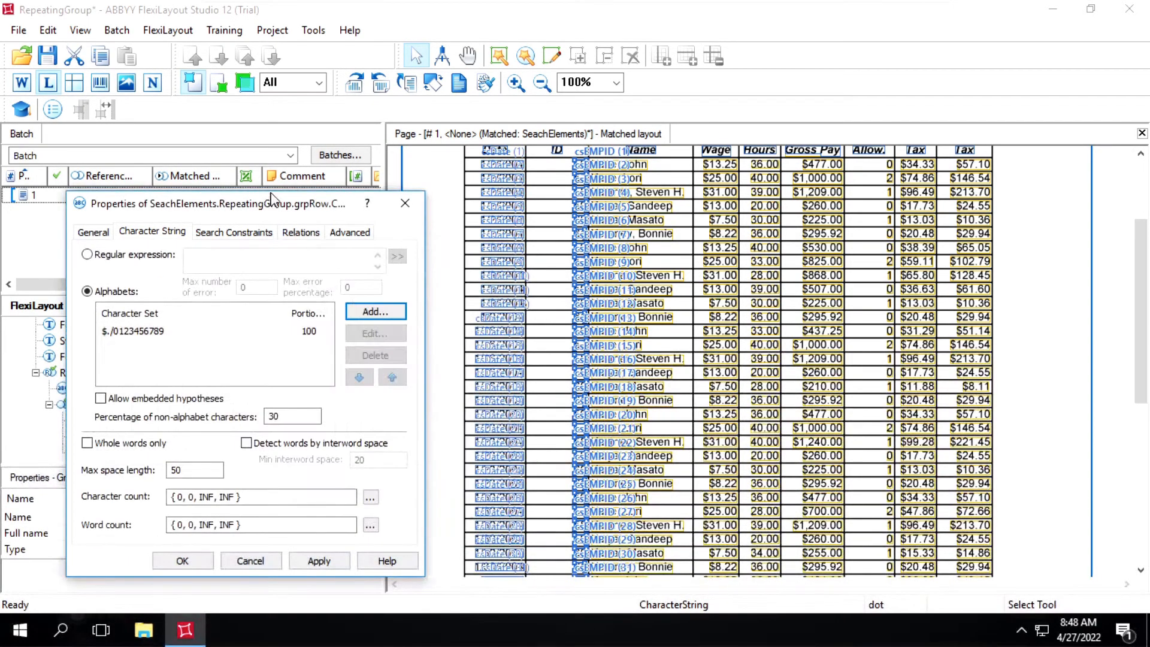
Step: Create a relation for csTax that places it left of the Right boundary of SeachElements.FederalIncomeTax
left_click(303, 233)
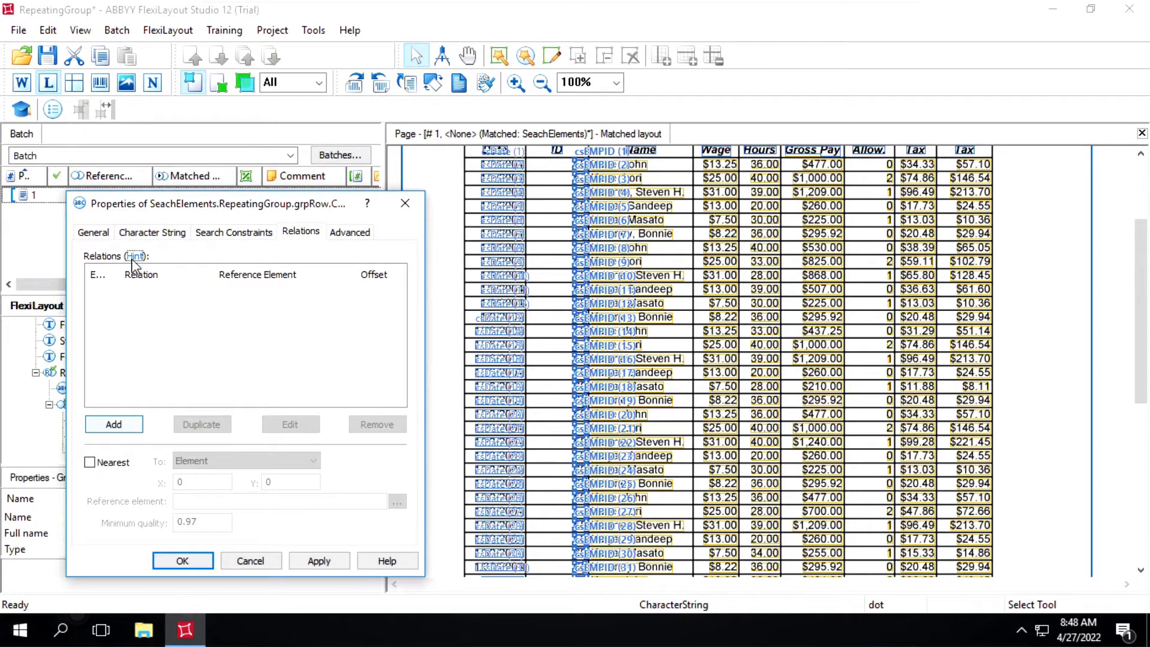
left_click(123, 428)
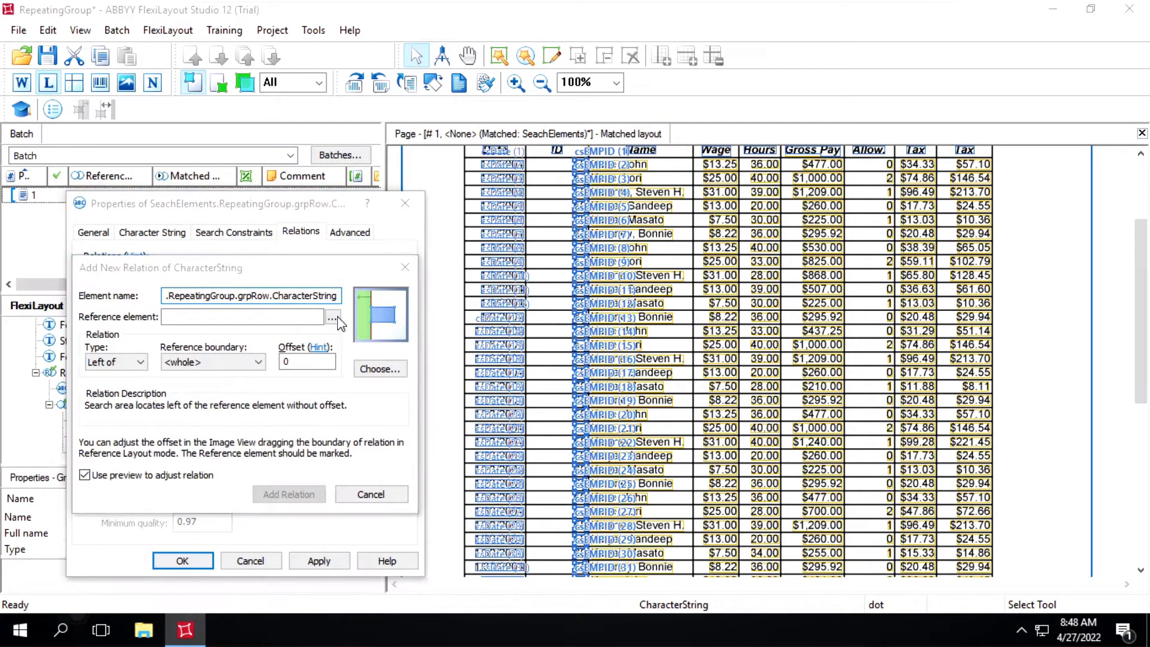
left_click(333, 317)
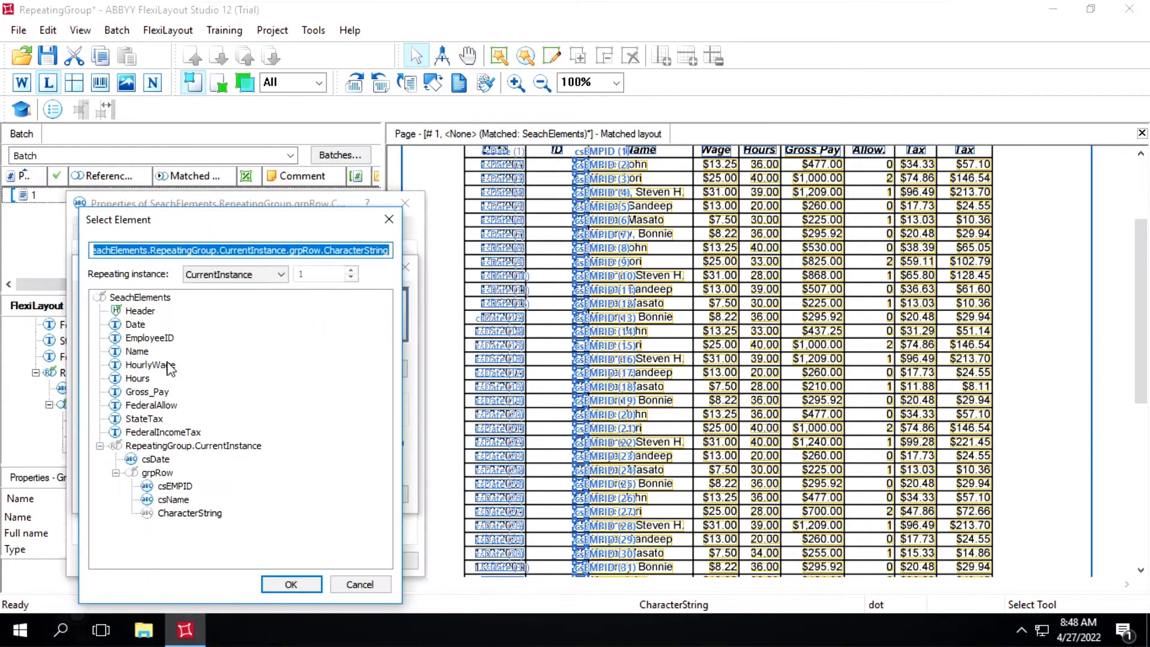
double_click(173, 436)
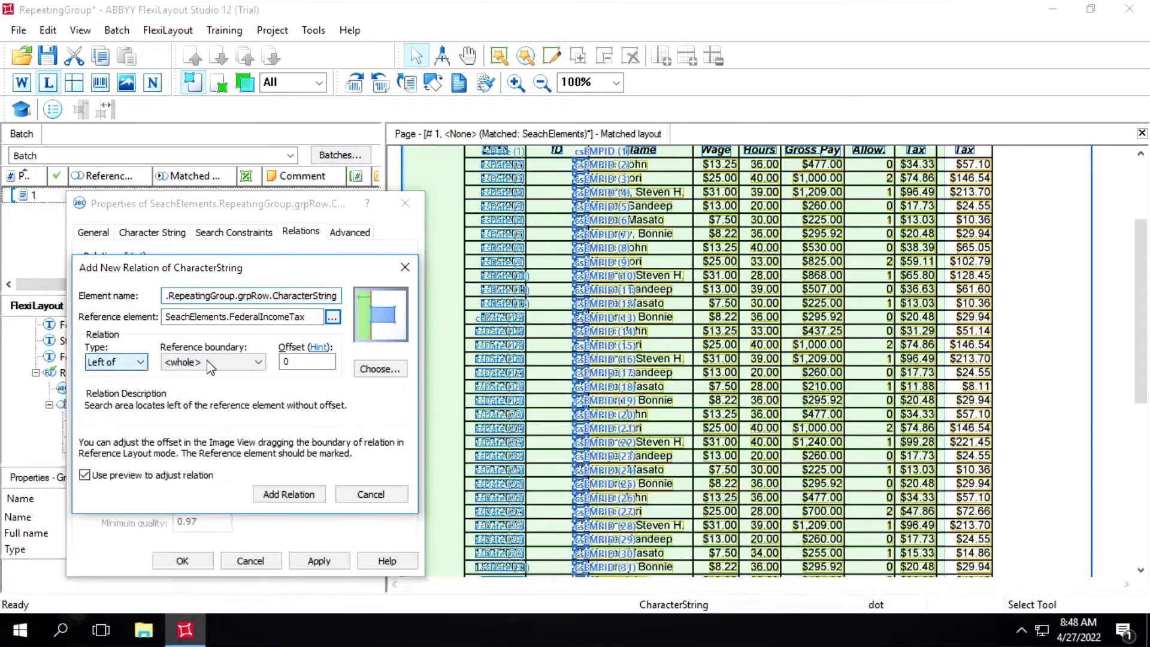
left_click(209, 362)
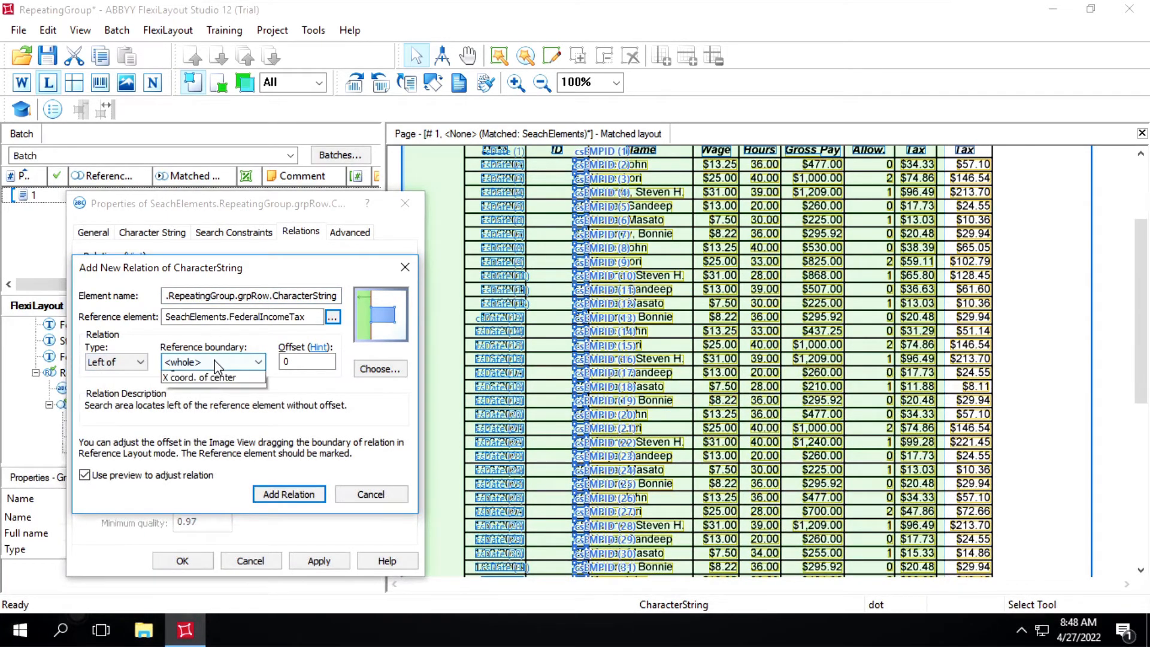
left_click(214, 362)
left_click(215, 361)
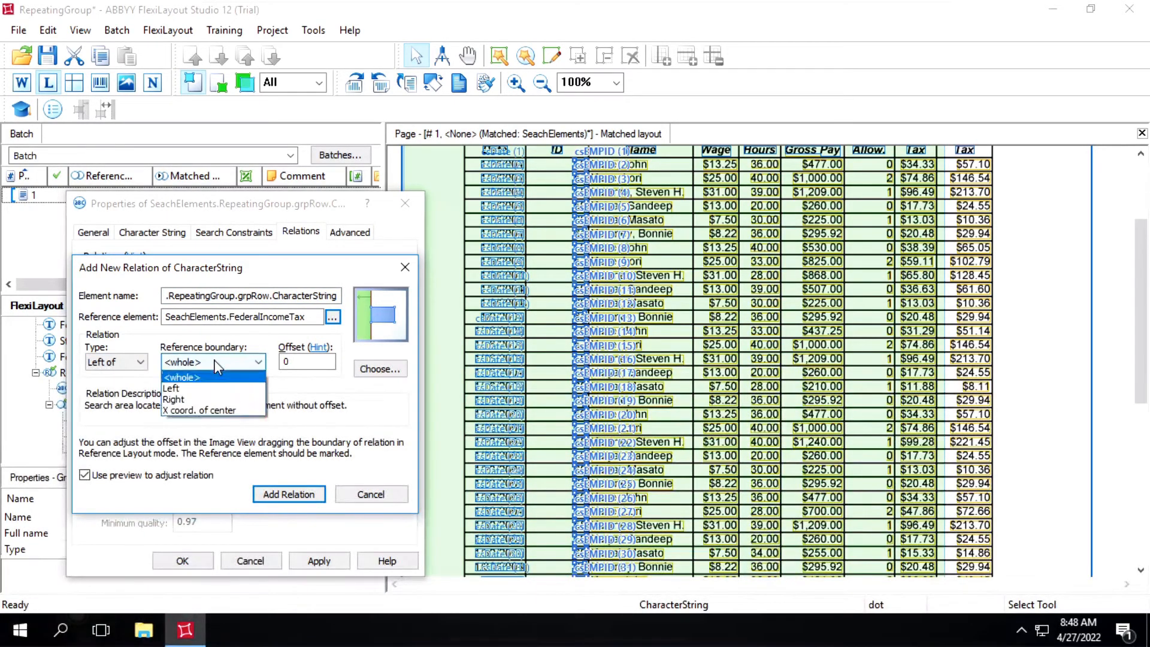
left_click(173, 399)
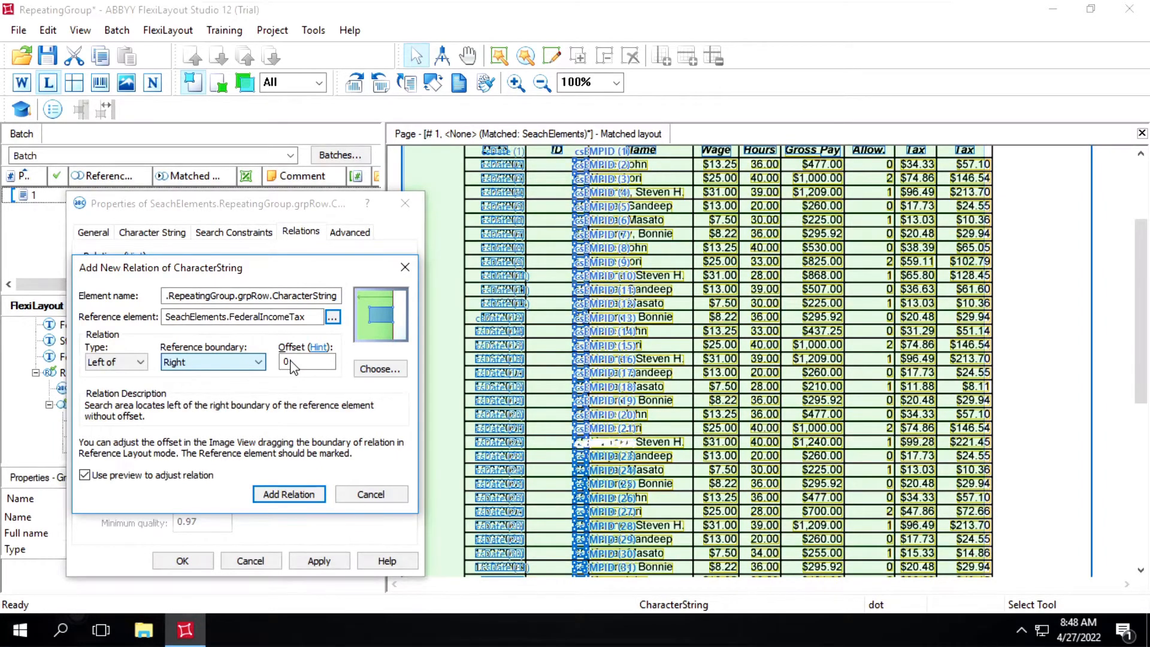
Step: Give the new left-of relation an offset of -30 and add it to csTax
left_click(292, 364)
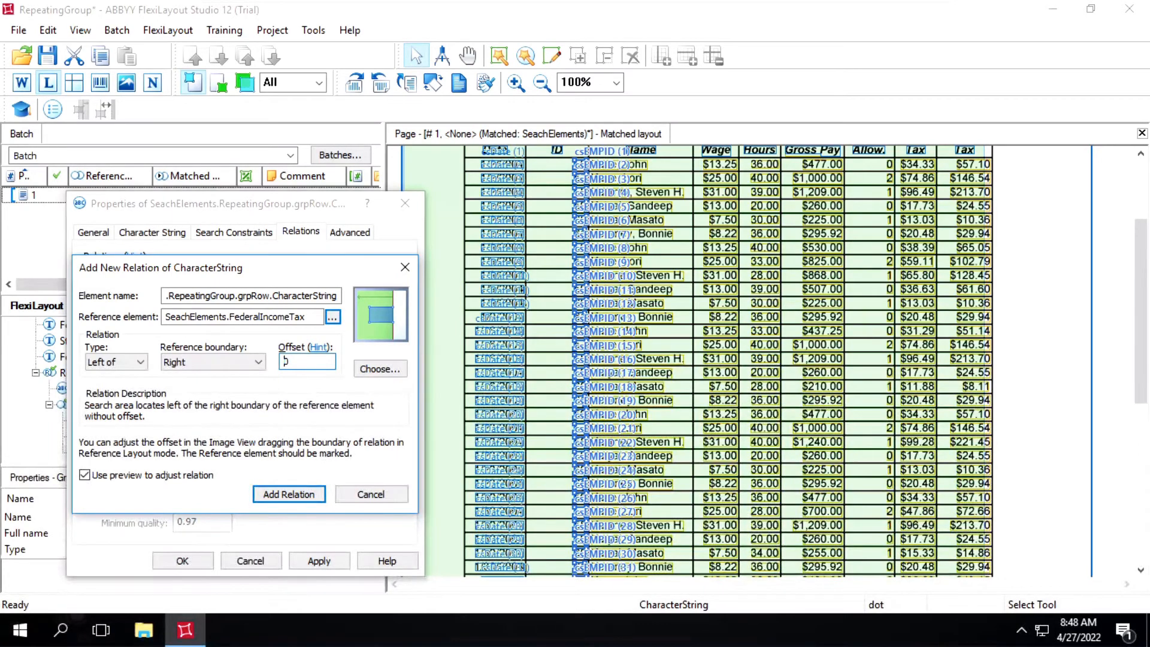
type("2")
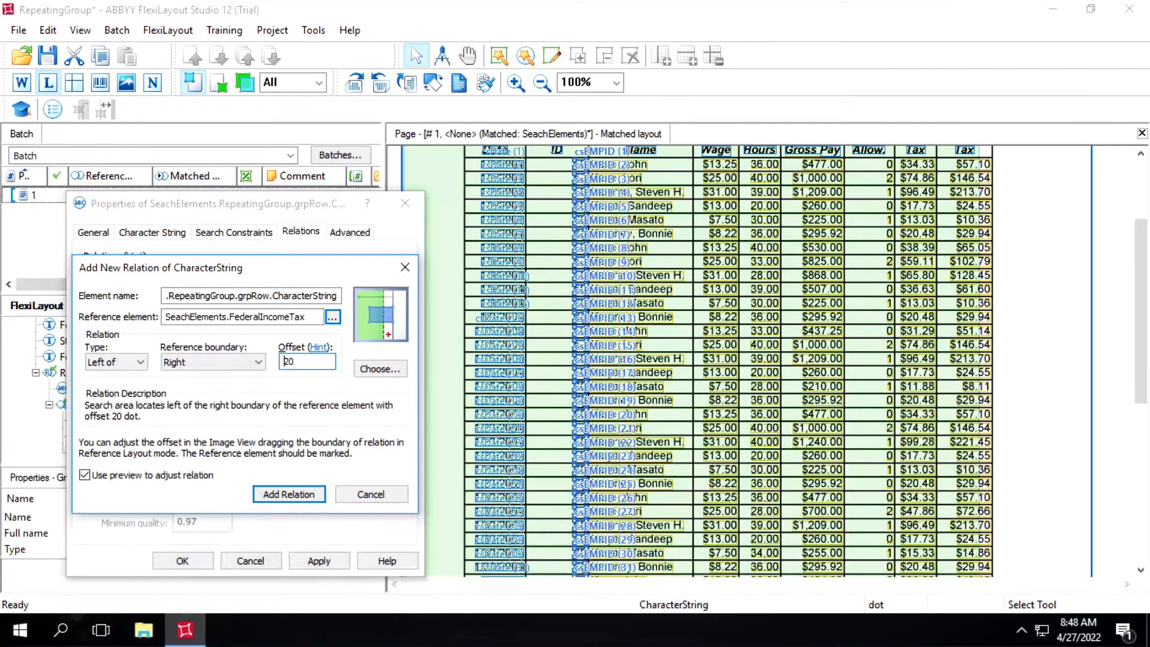
type("-")
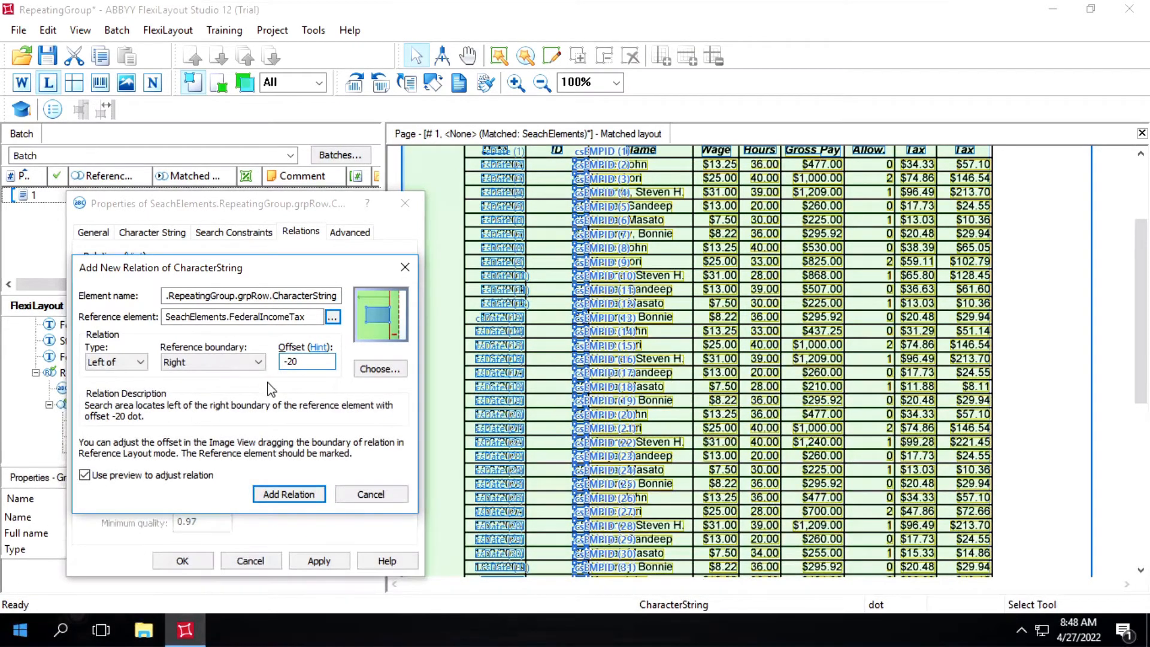
double_click(291, 361)
type("30")
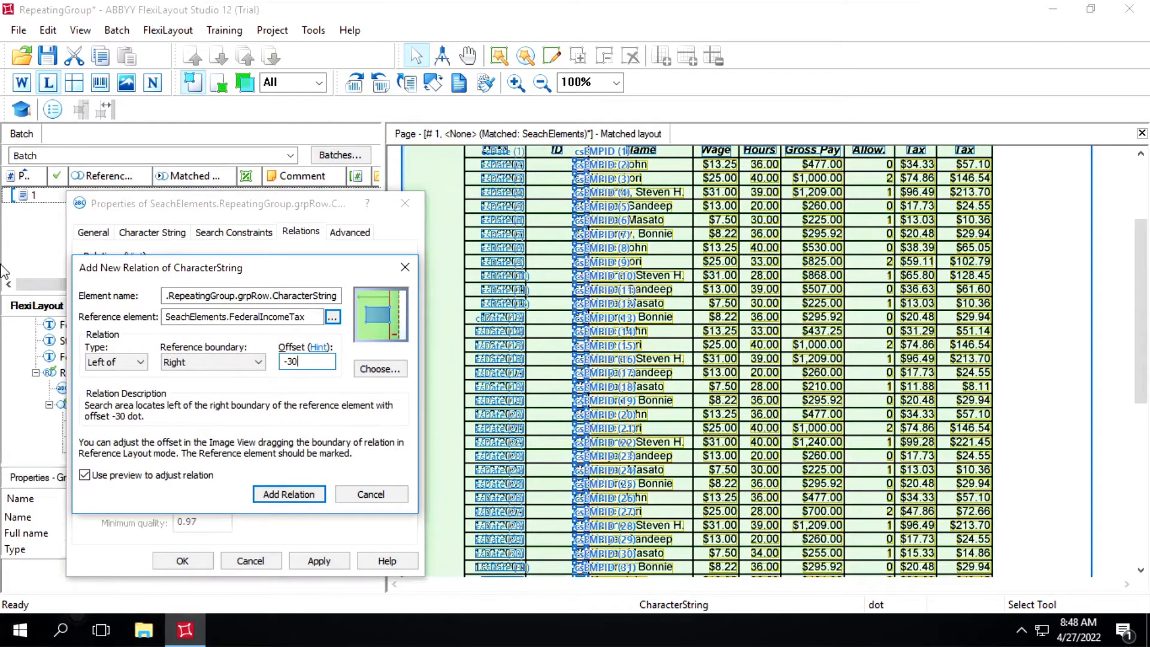
left_click(284, 496)
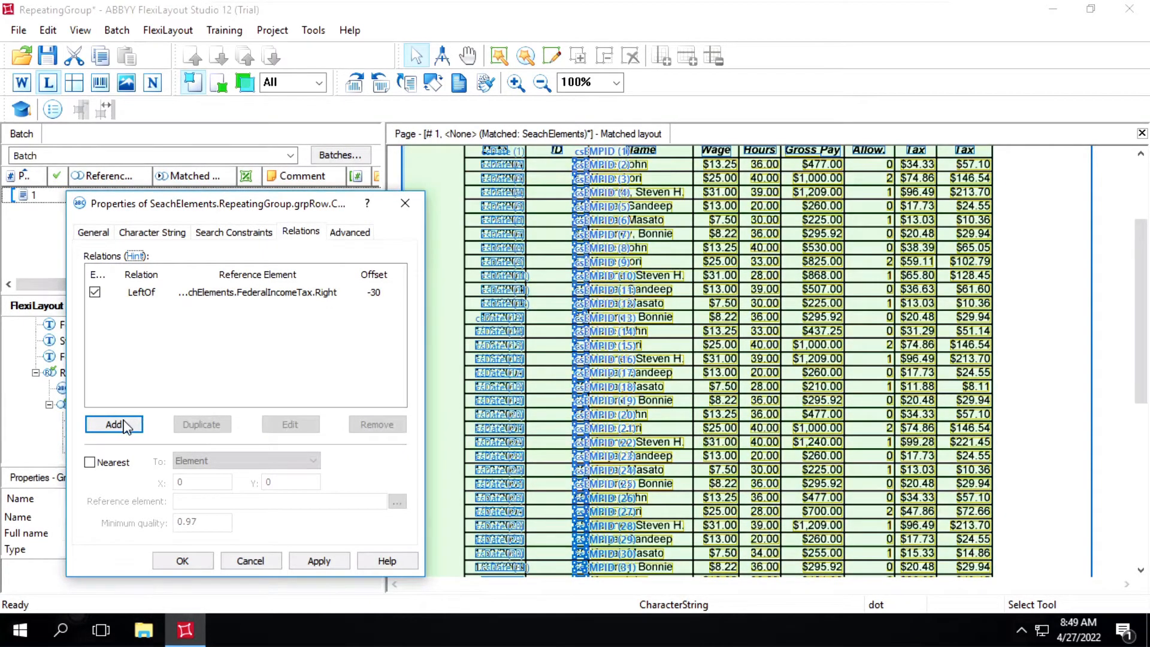
Step: Add a second relation placing csTax right of the Left boundary of SeachElements.FederalIncomeTax
left_click(124, 427)
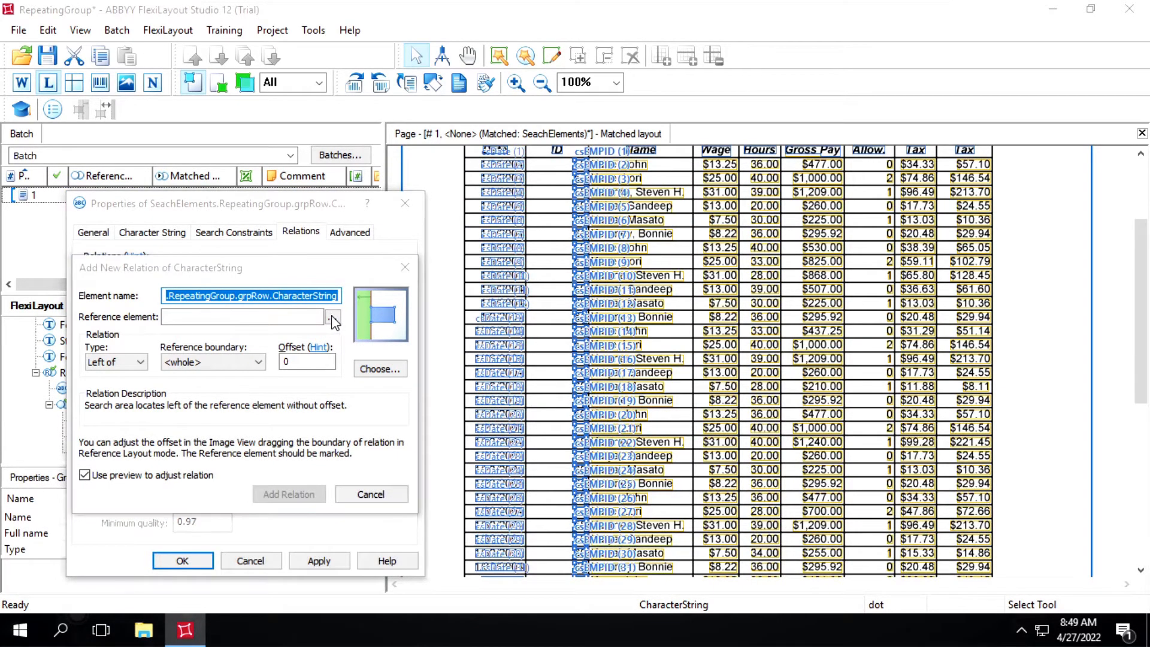
left_click(332, 317)
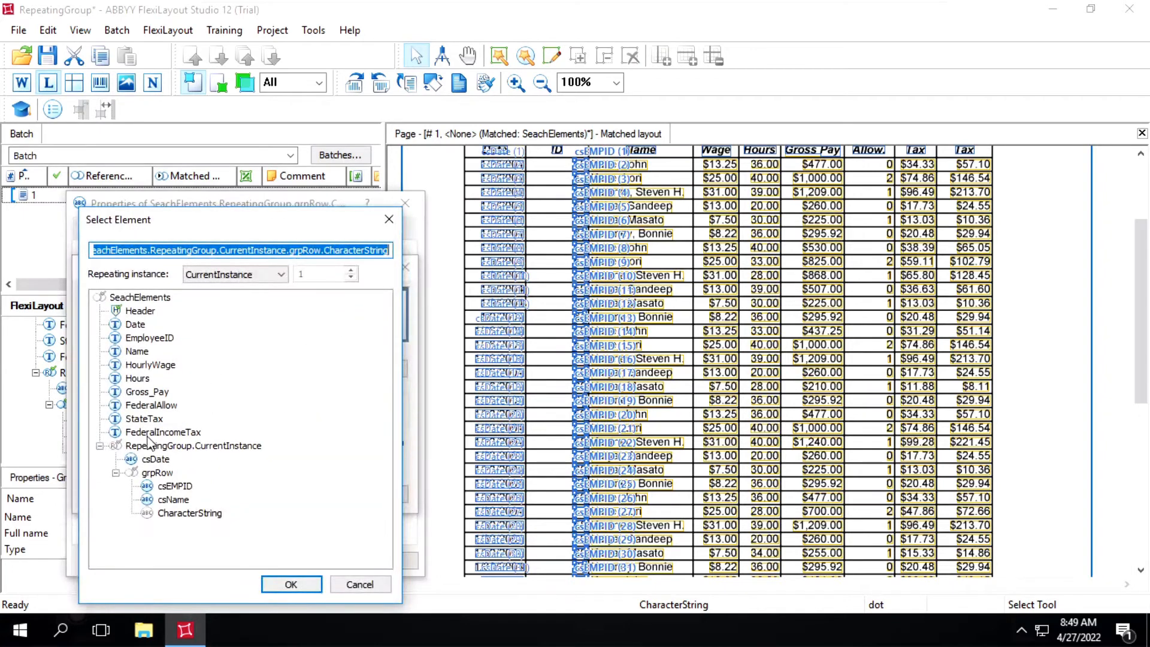
left_click(144, 432)
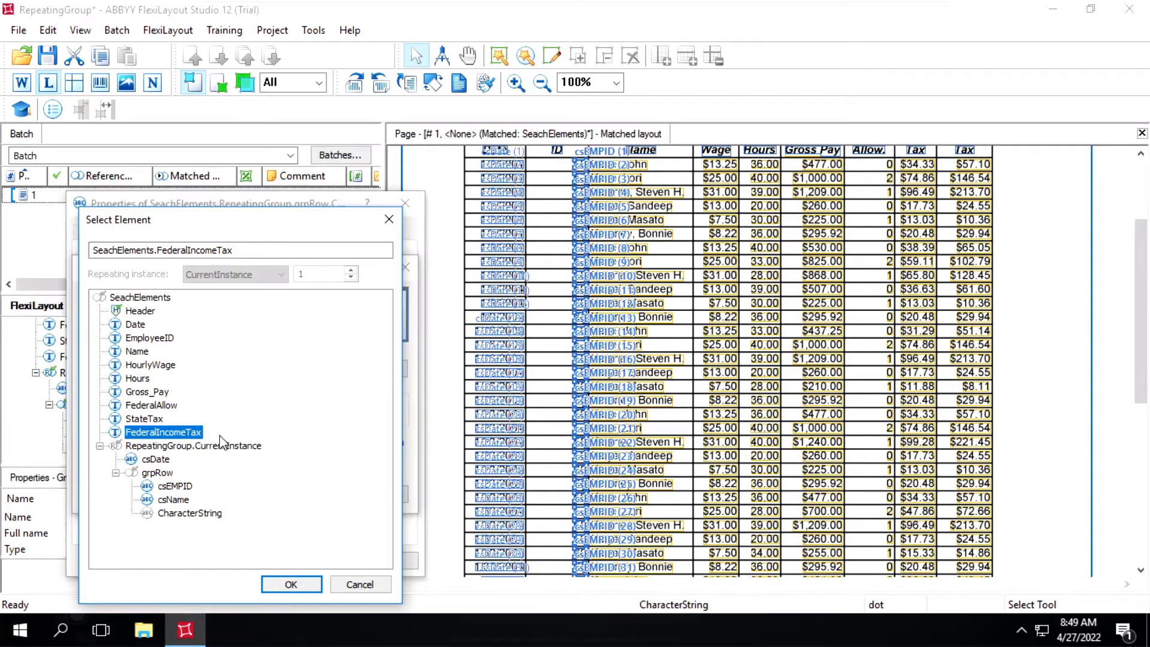
left_click(289, 584)
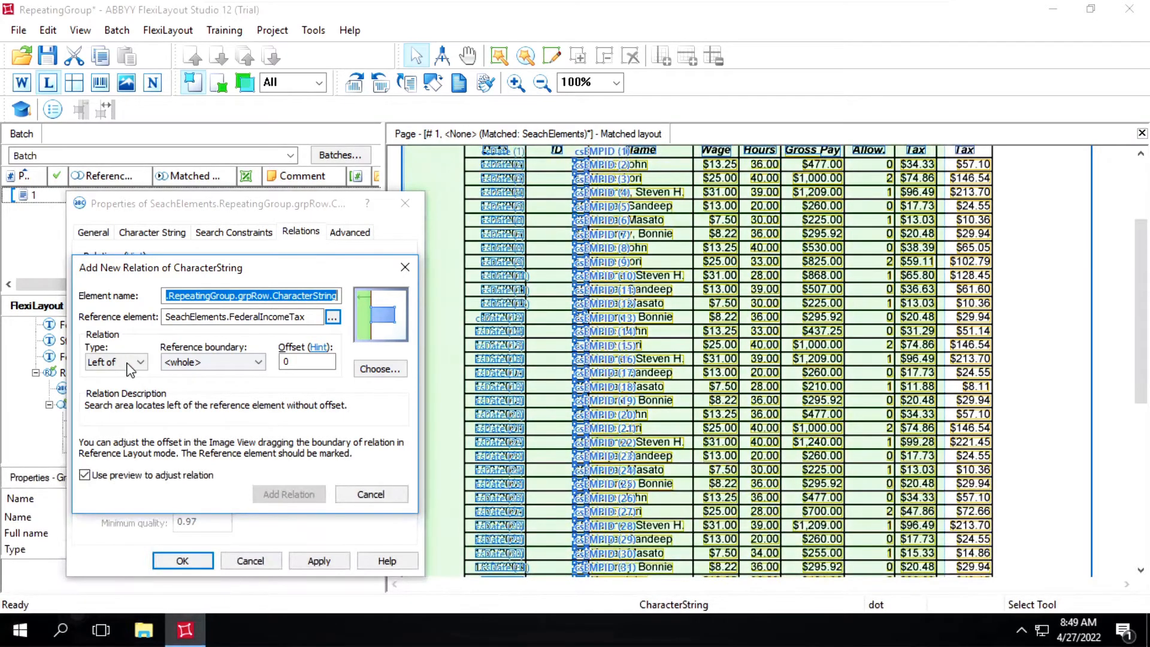
left_click(127, 363)
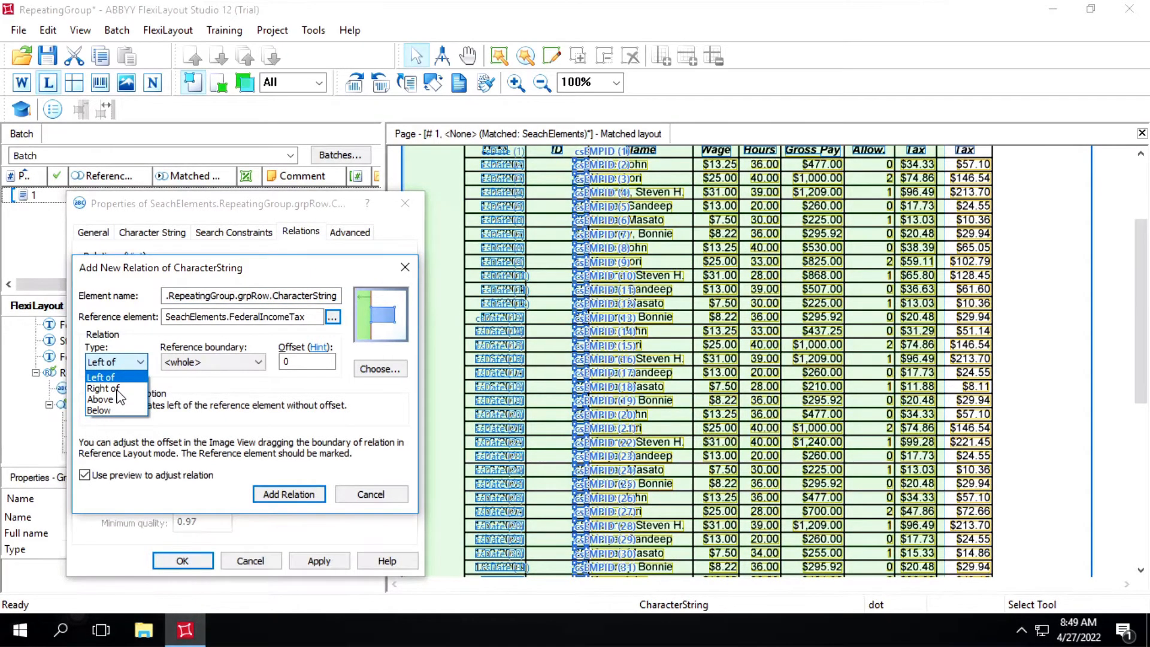
left_click(103, 389)
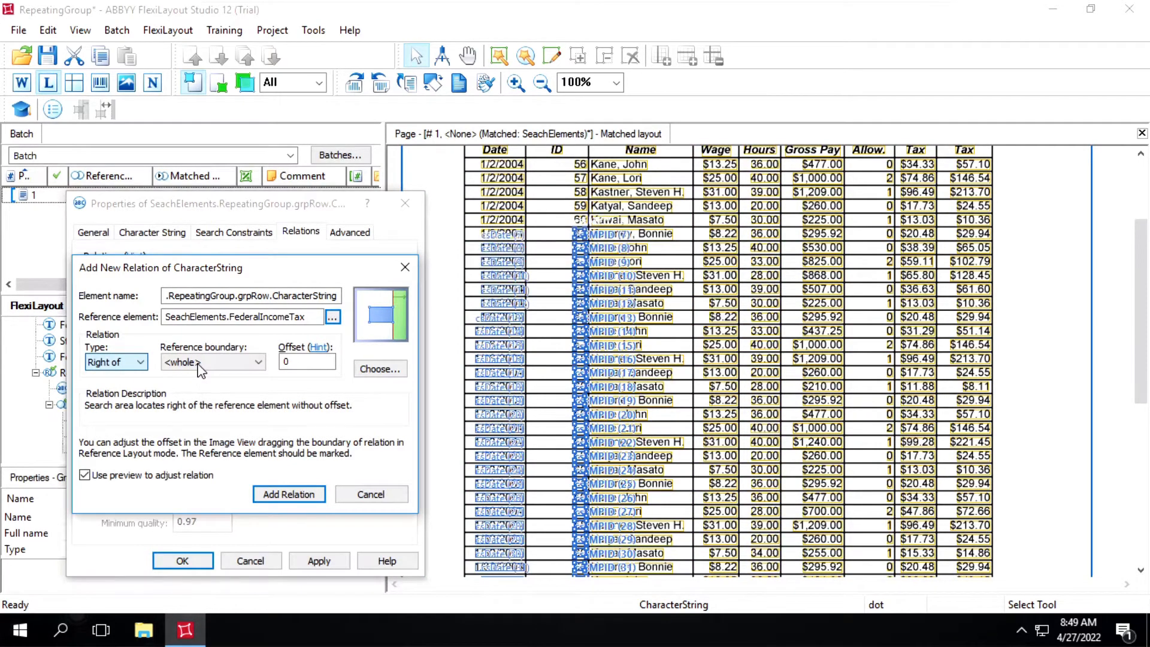
left_click(199, 363)
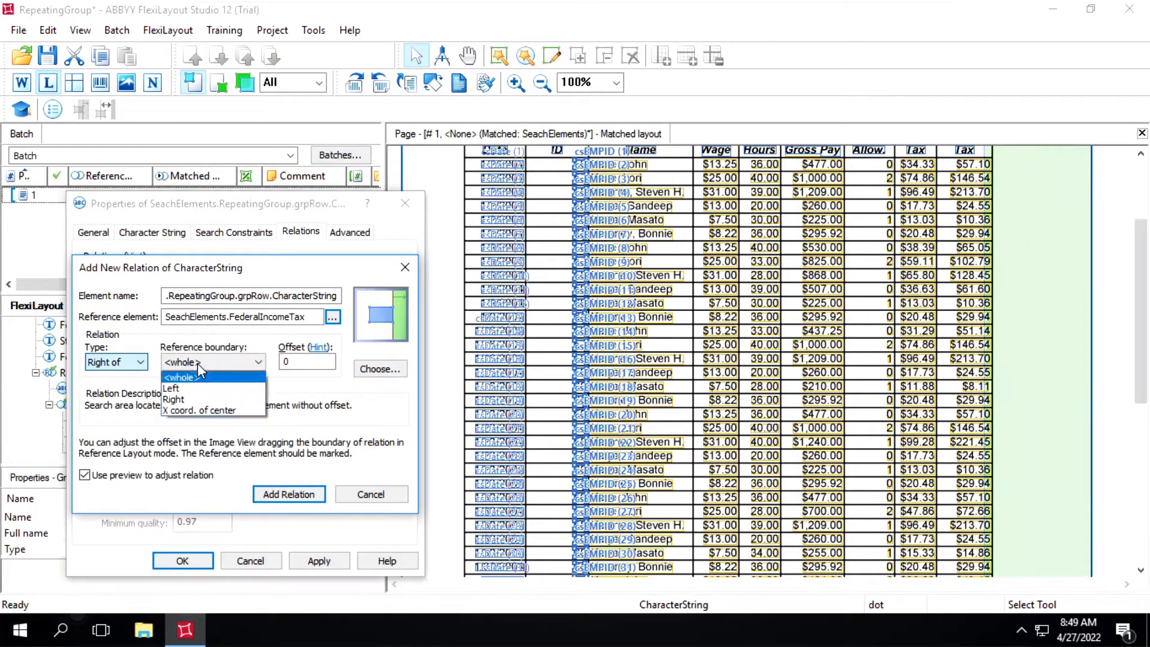
left_click(175, 400)
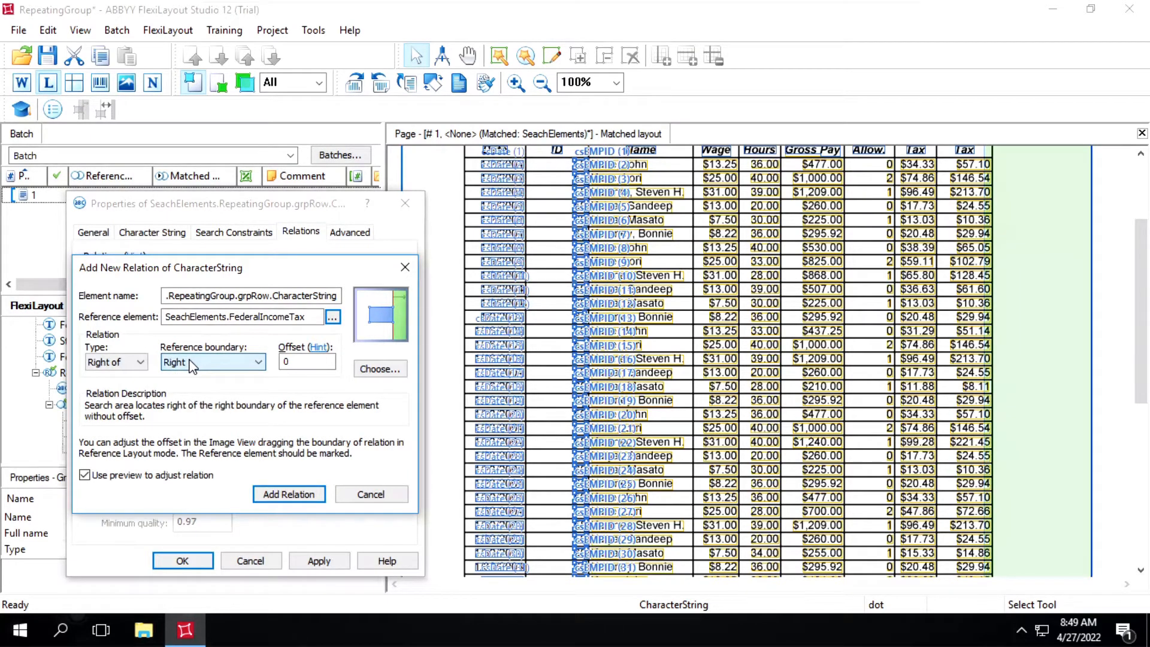
left_click(192, 364)
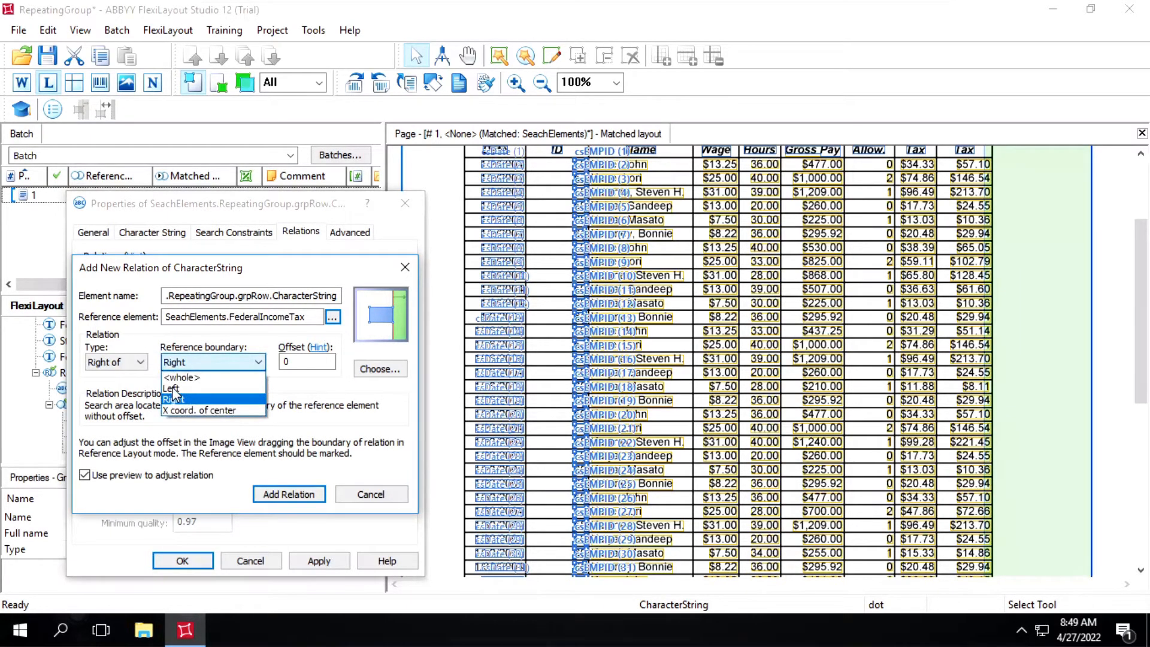
left_click(172, 388)
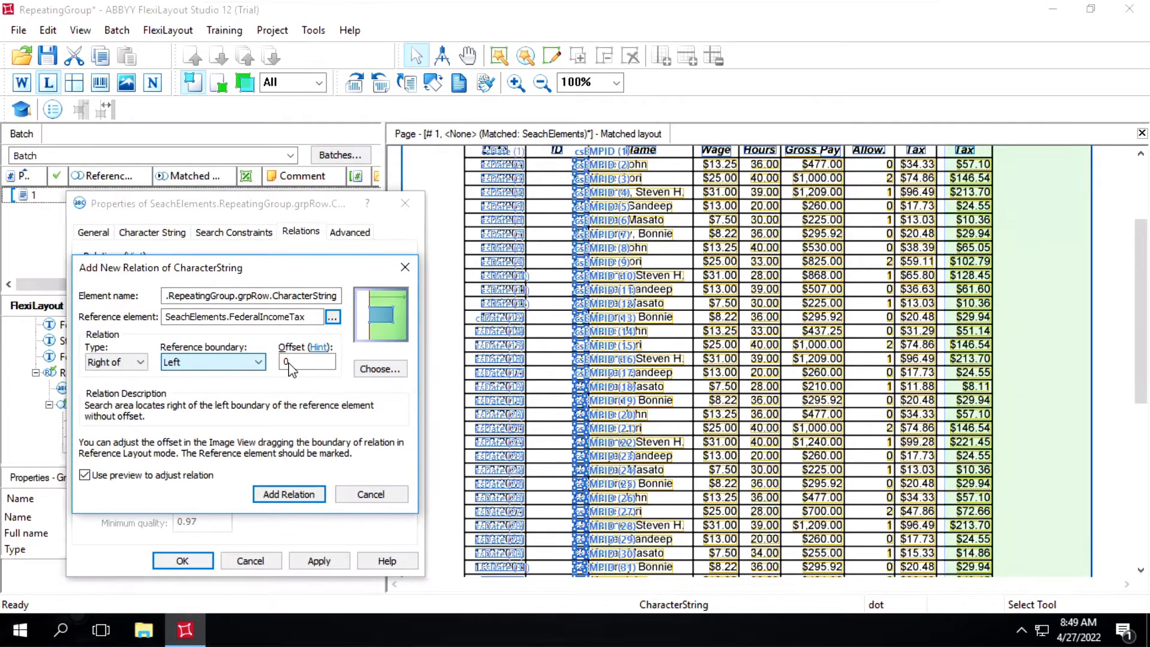
left_click(290, 495)
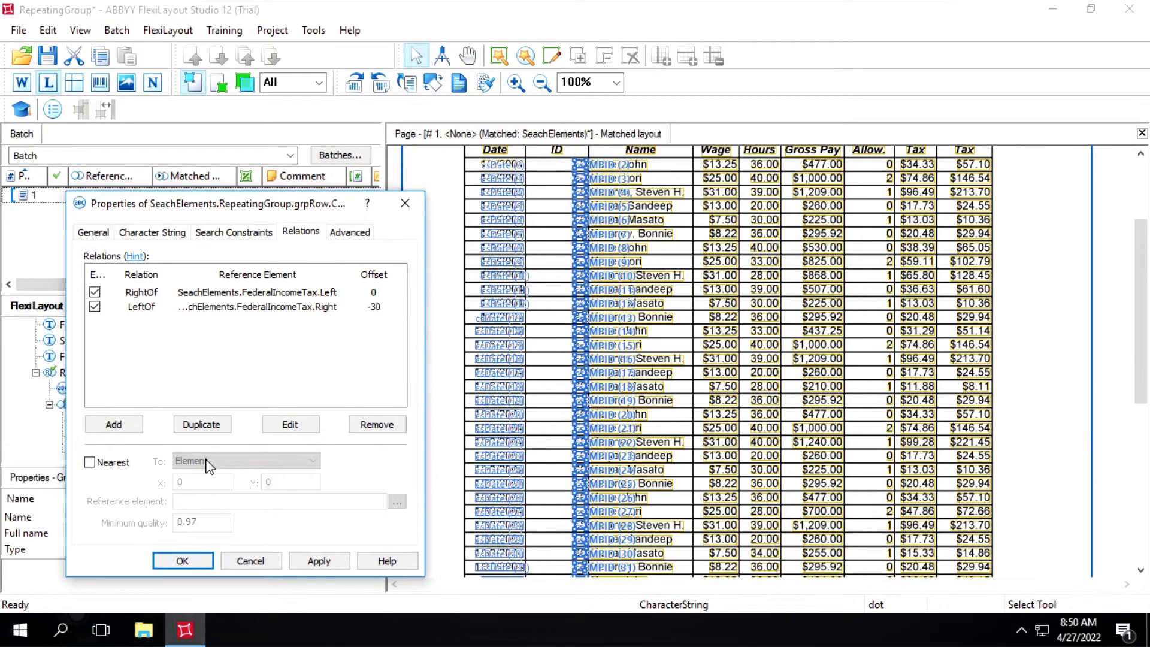
Step: Make the csTax search nearest to the element SeachElements.FederalIncomeTax and save its properties
left_click(90, 462)
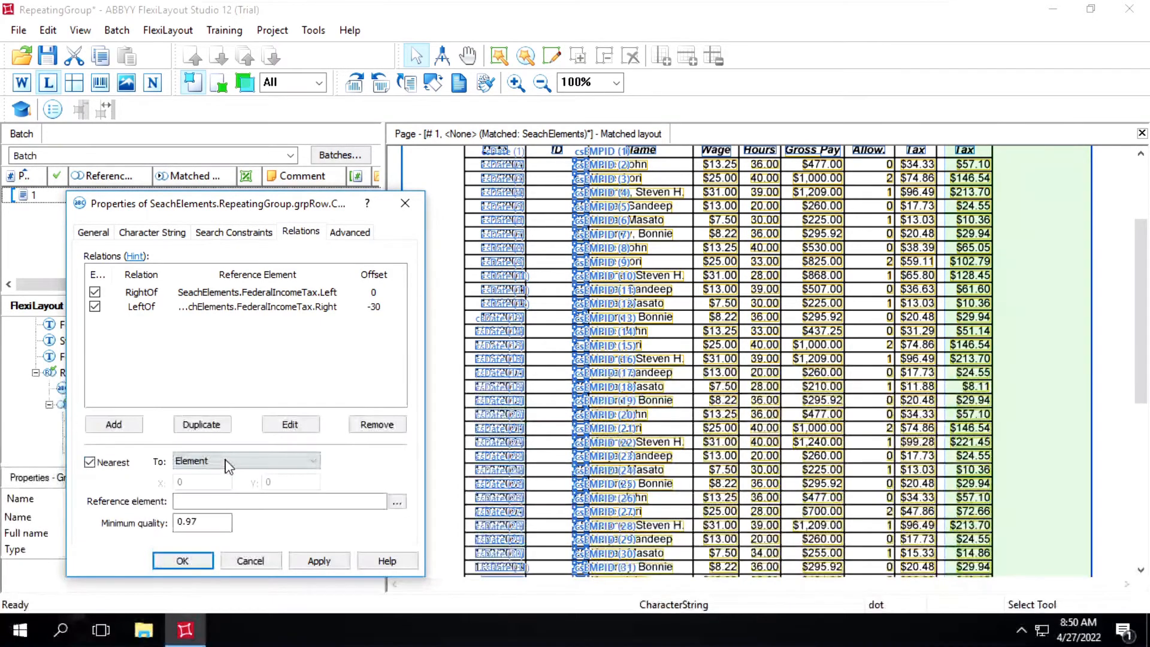
left_click(397, 505)
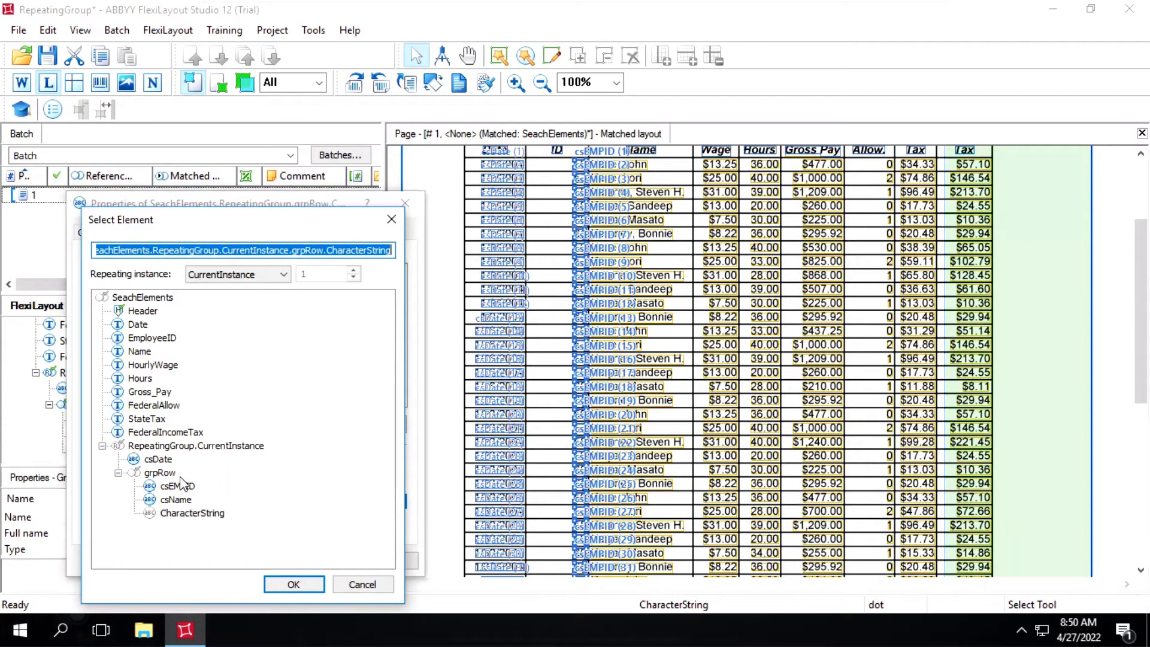
double_click(179, 432)
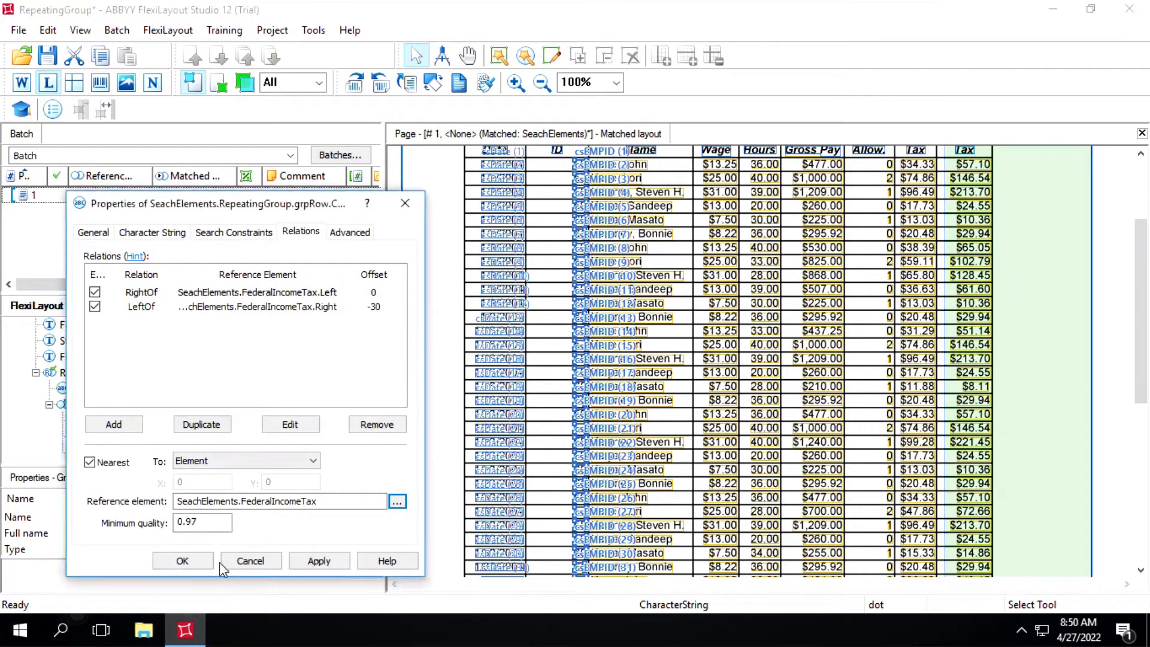
left_click(188, 559)
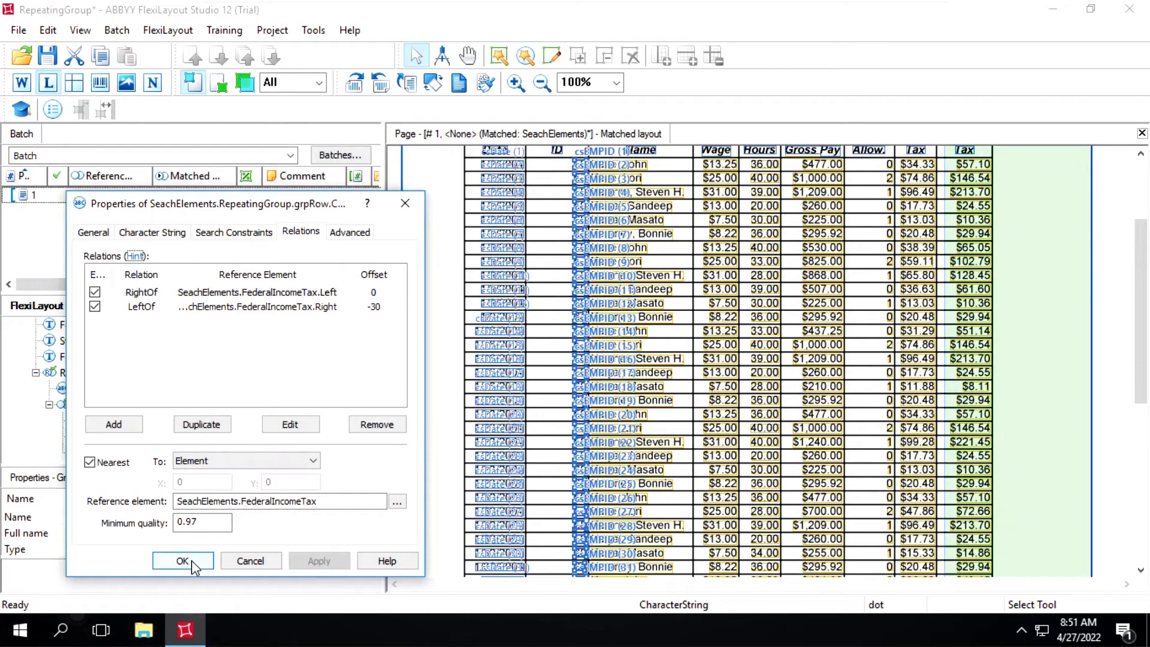
left_click(189, 560)
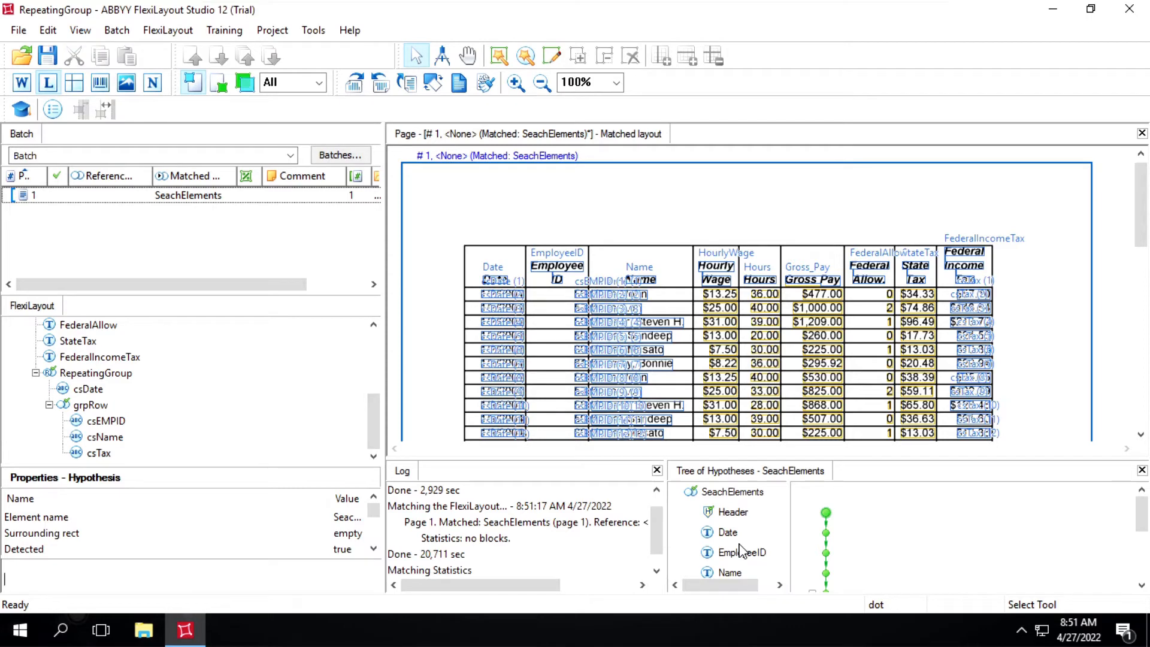
Step: Examine the RepeatingGroup instances and their grpRow in the tree of hypotheses against the fields matched on the page
scroll(742, 551, "down", 3)
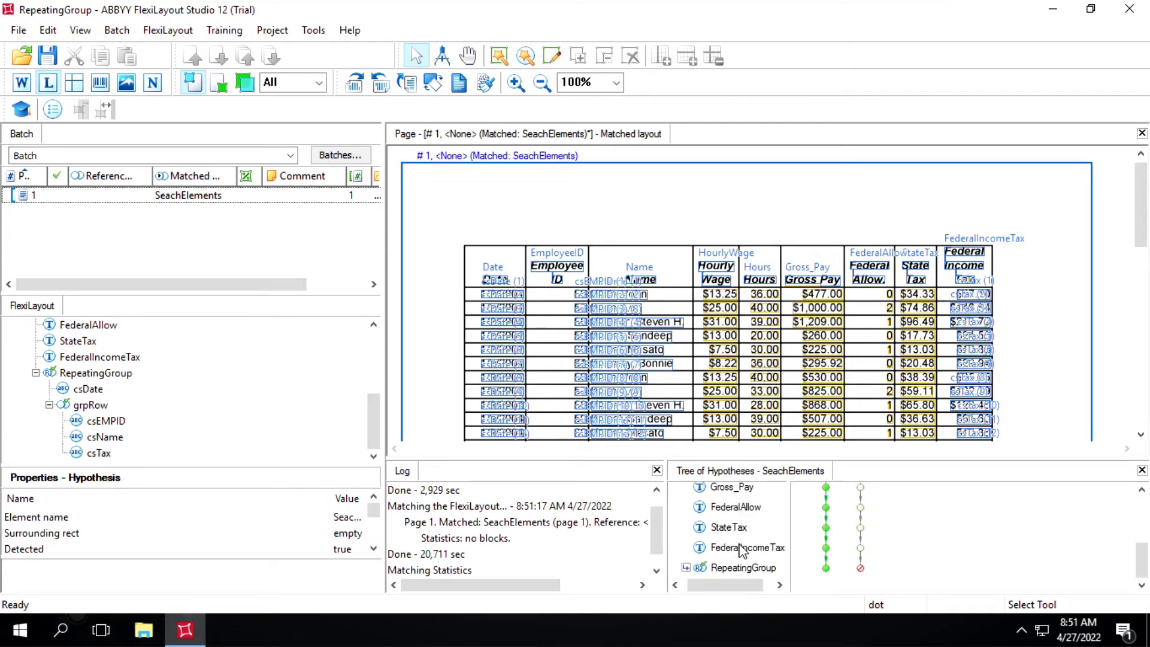
left_click(687, 568)
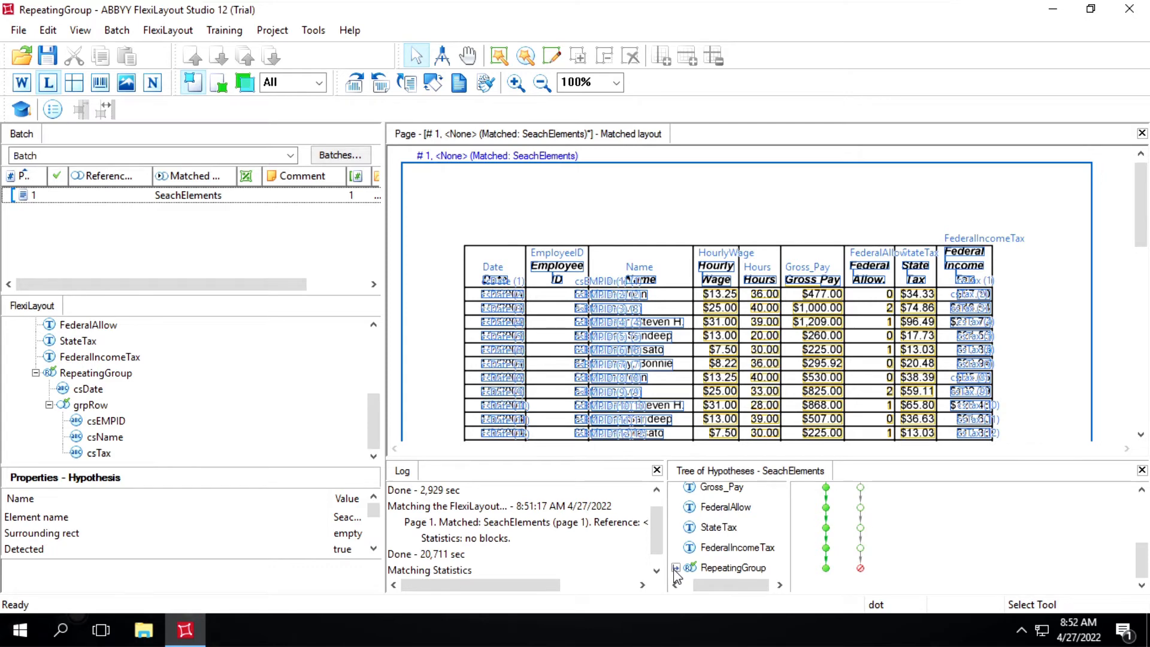
left_click(677, 569)
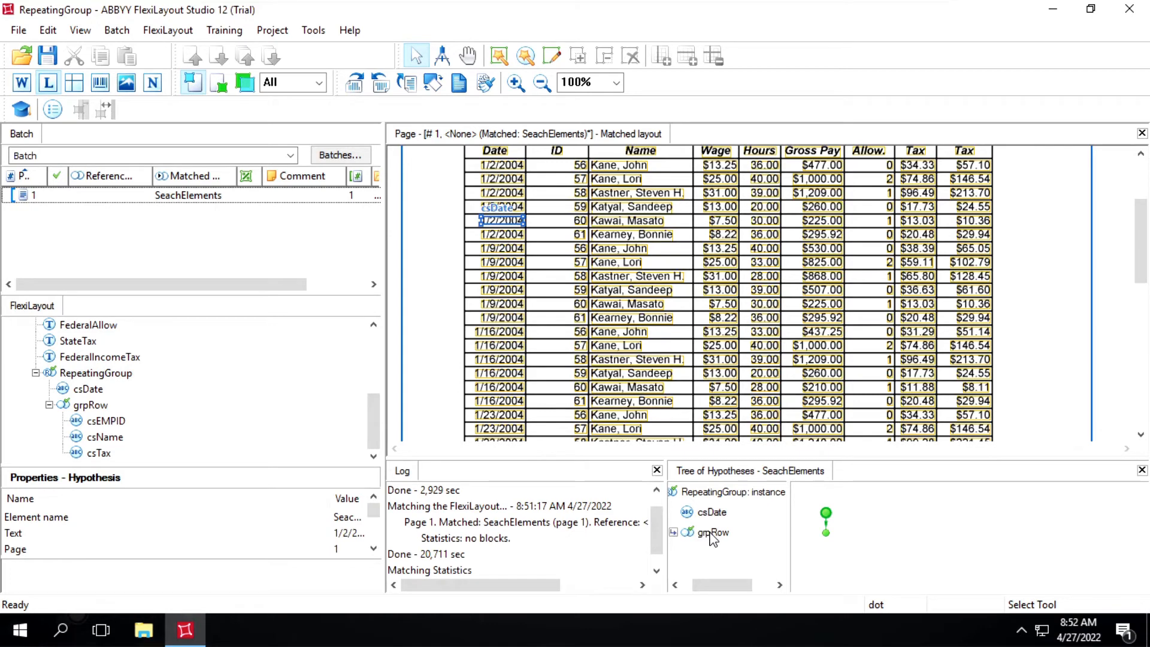
left_click(710, 533)
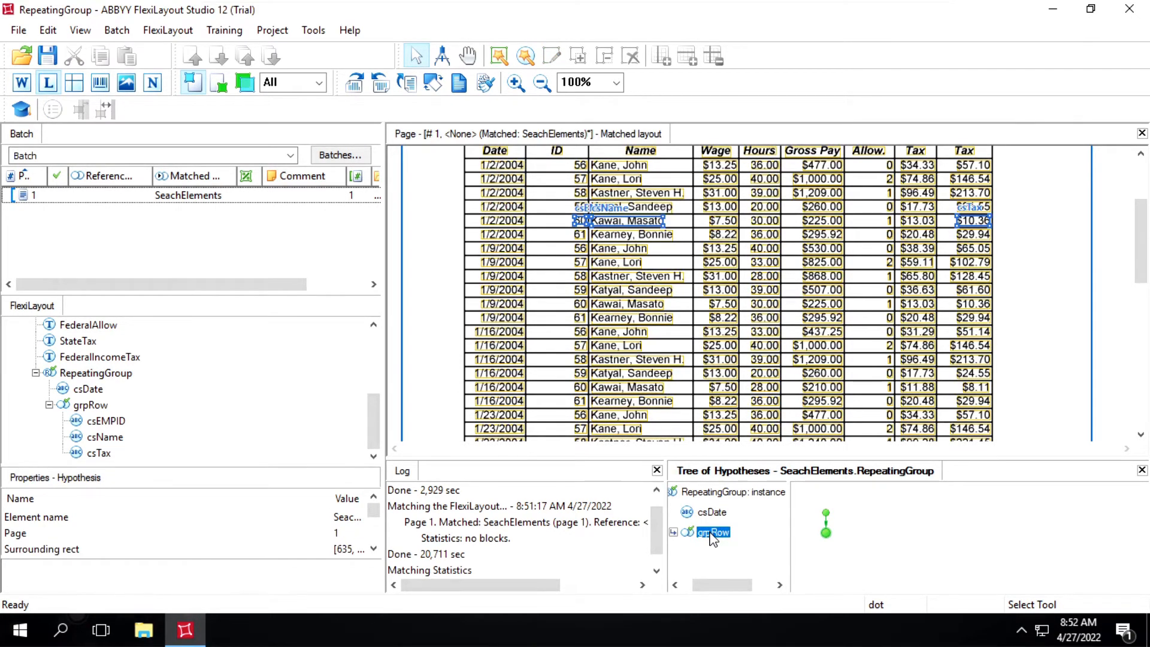
left_click(709, 495)
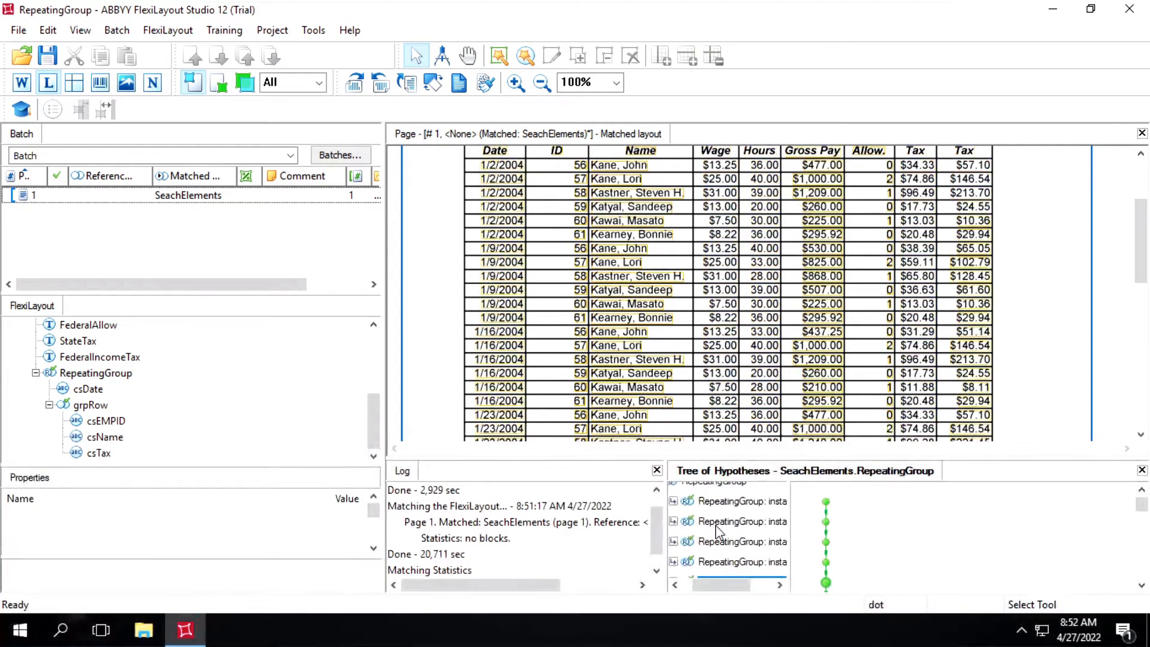
left_click(716, 521)
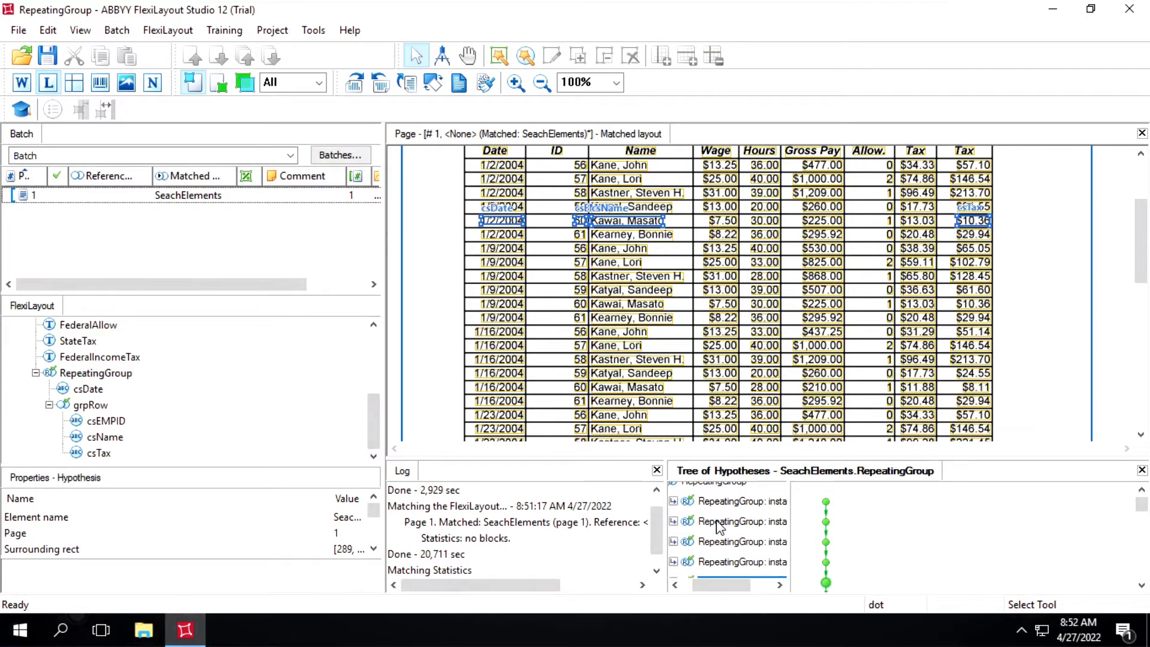
left_click(719, 523)
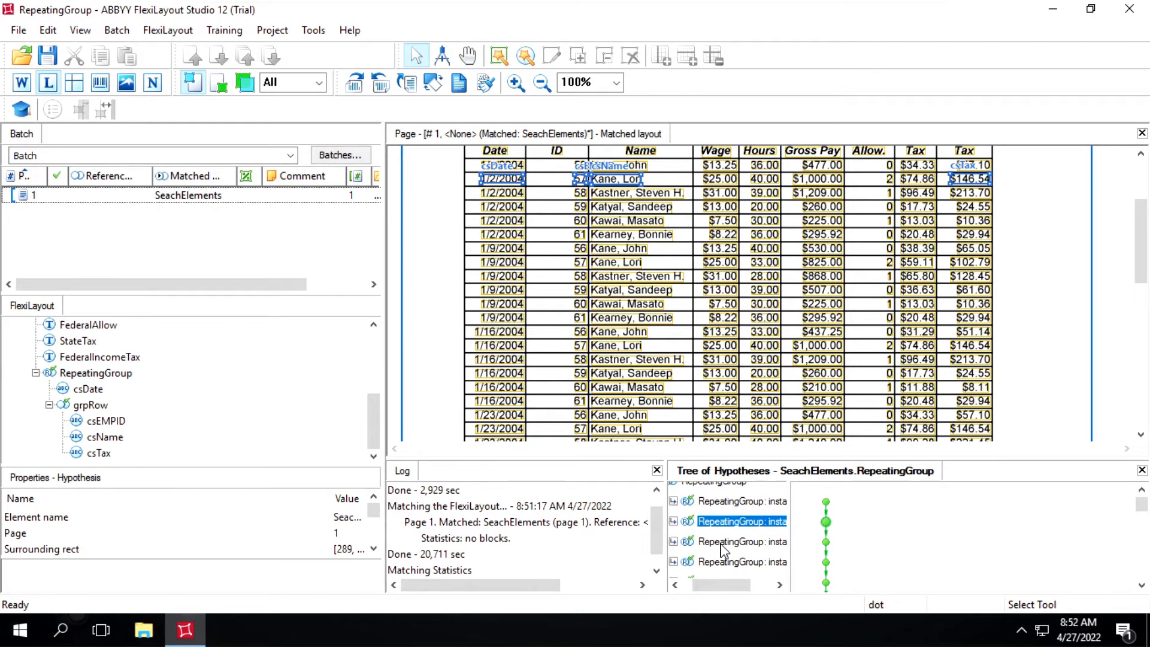
Step: Examine further RepeatingGroup instances in the tree of hypotheses, including instances 46 to 49, against the rows highlighted on the page
left_click(722, 547)
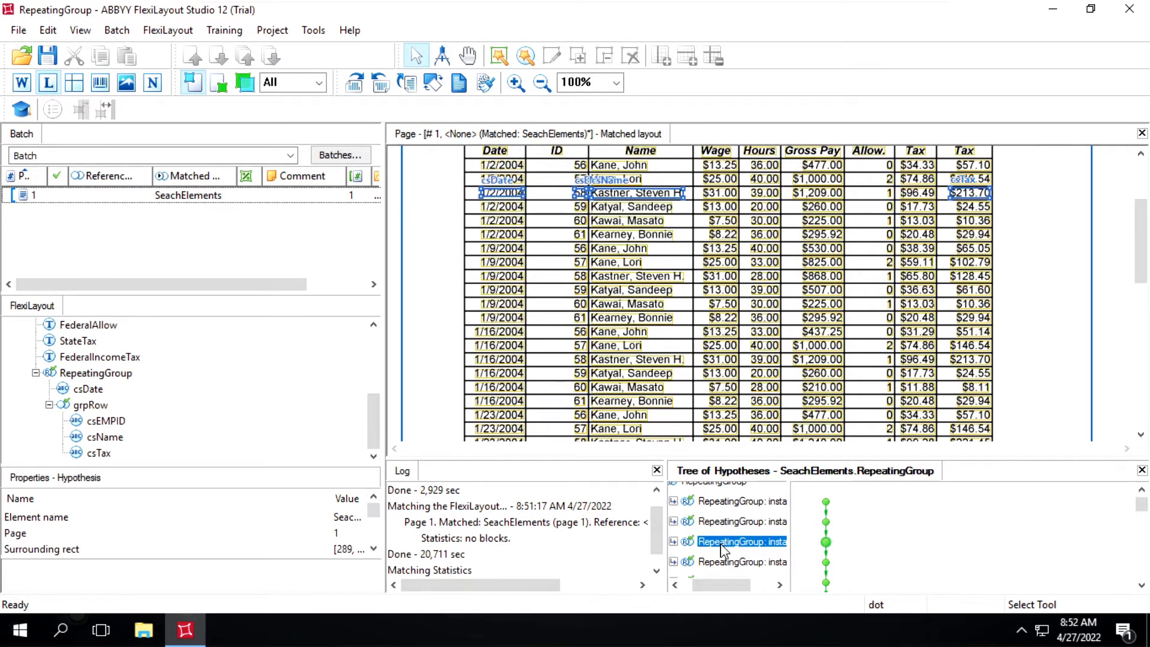
scroll(726, 532, "down", 6)
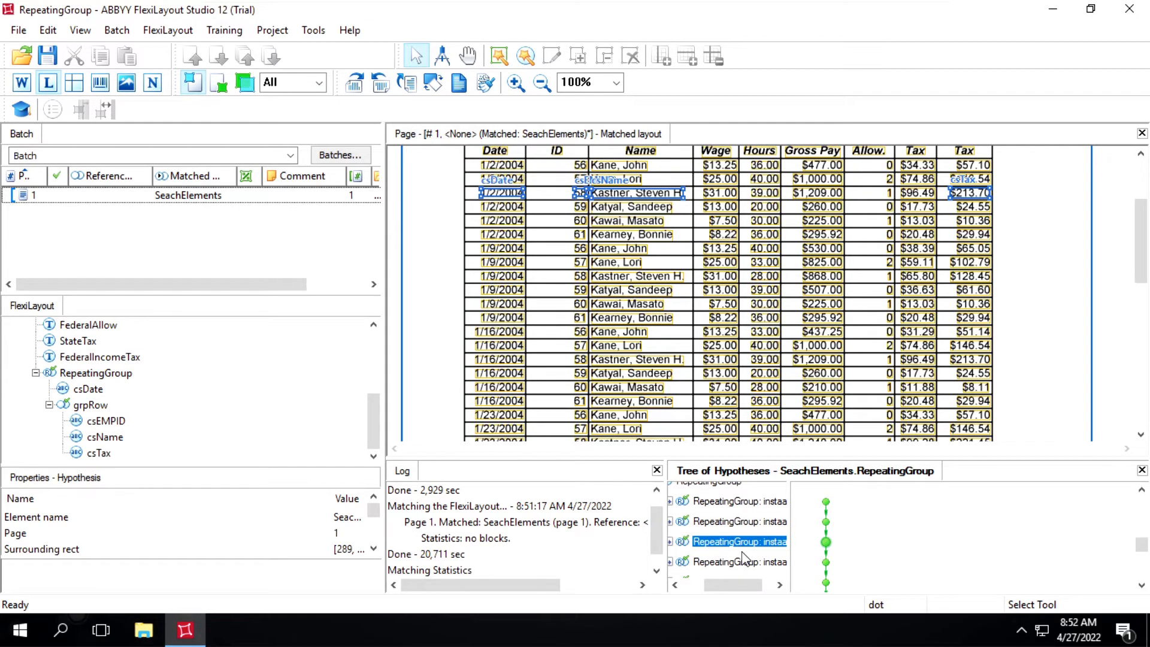
scroll(743, 570, "down", 5)
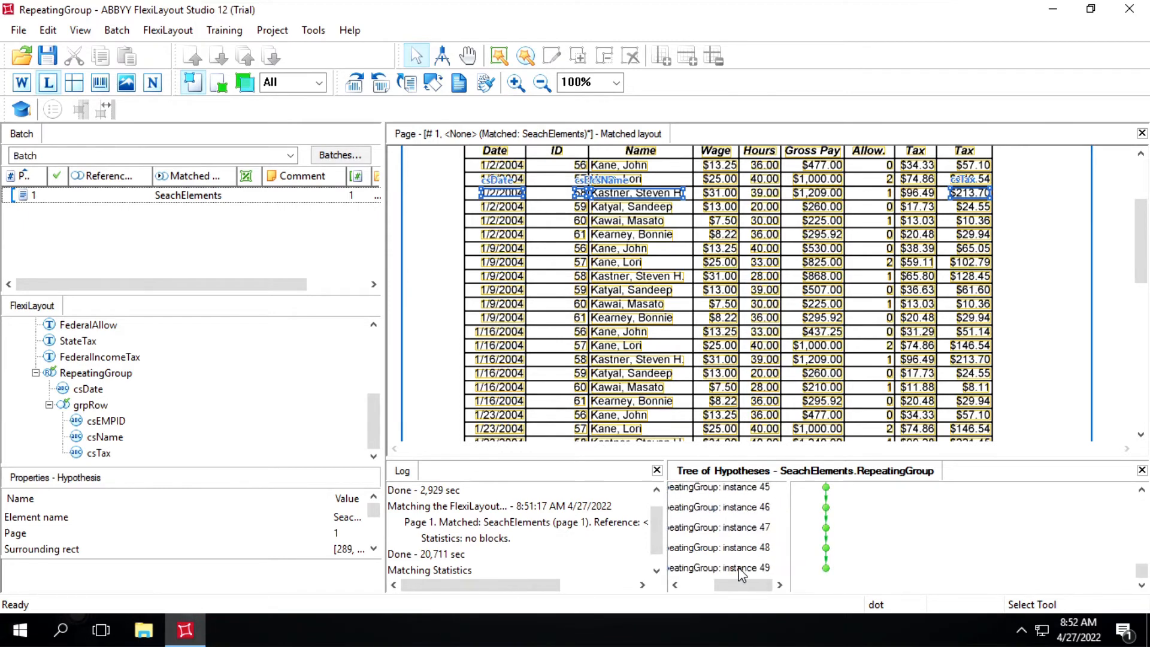
left_click(723, 549)
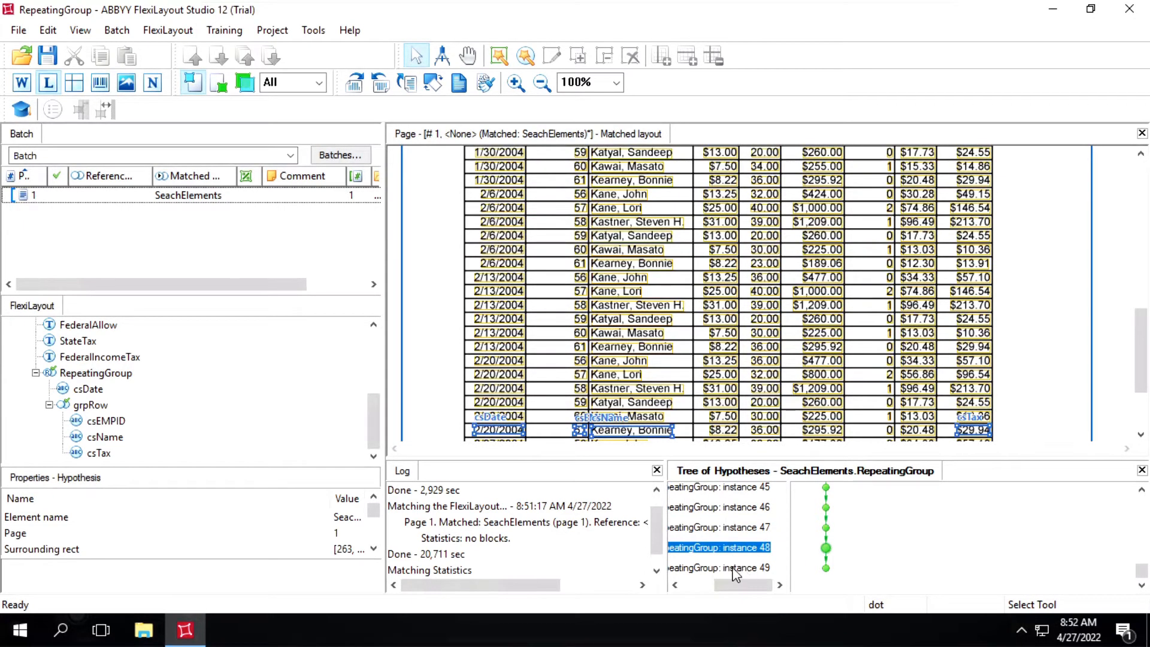
left_click(734, 569)
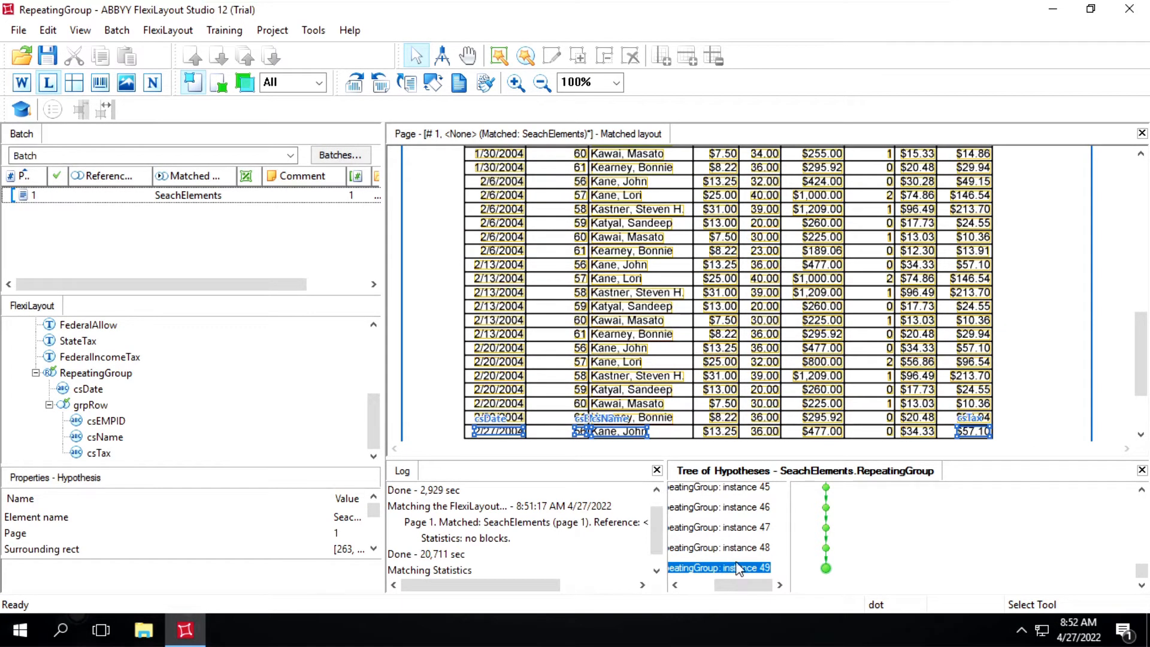
left_click(727, 528)
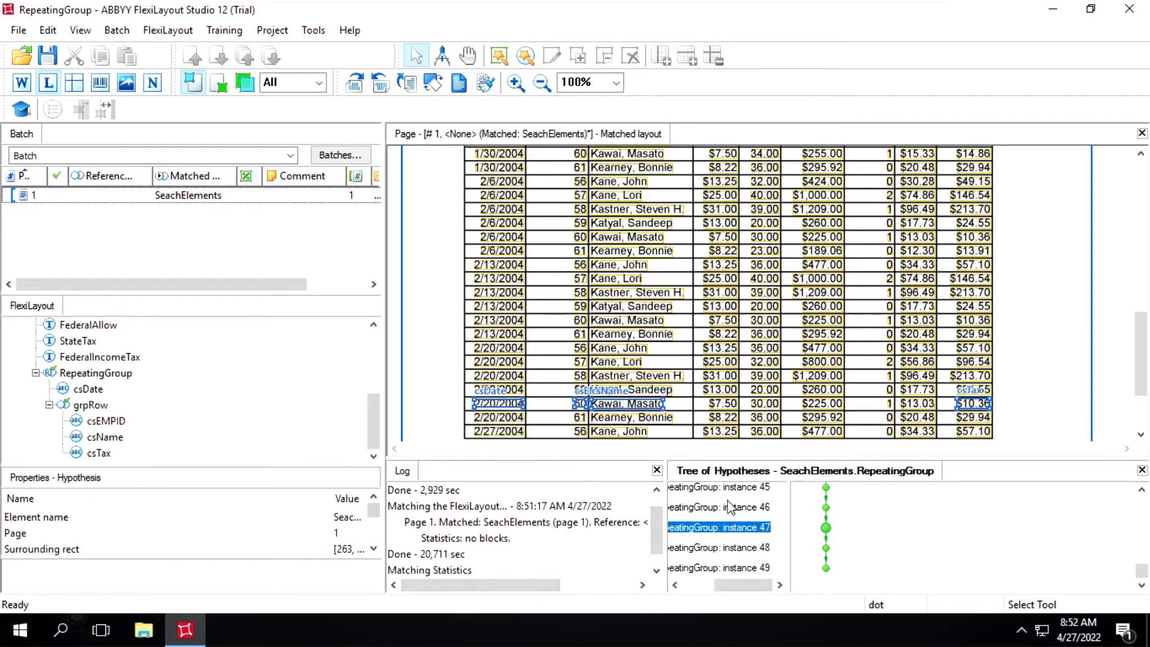
left_click(731, 509)
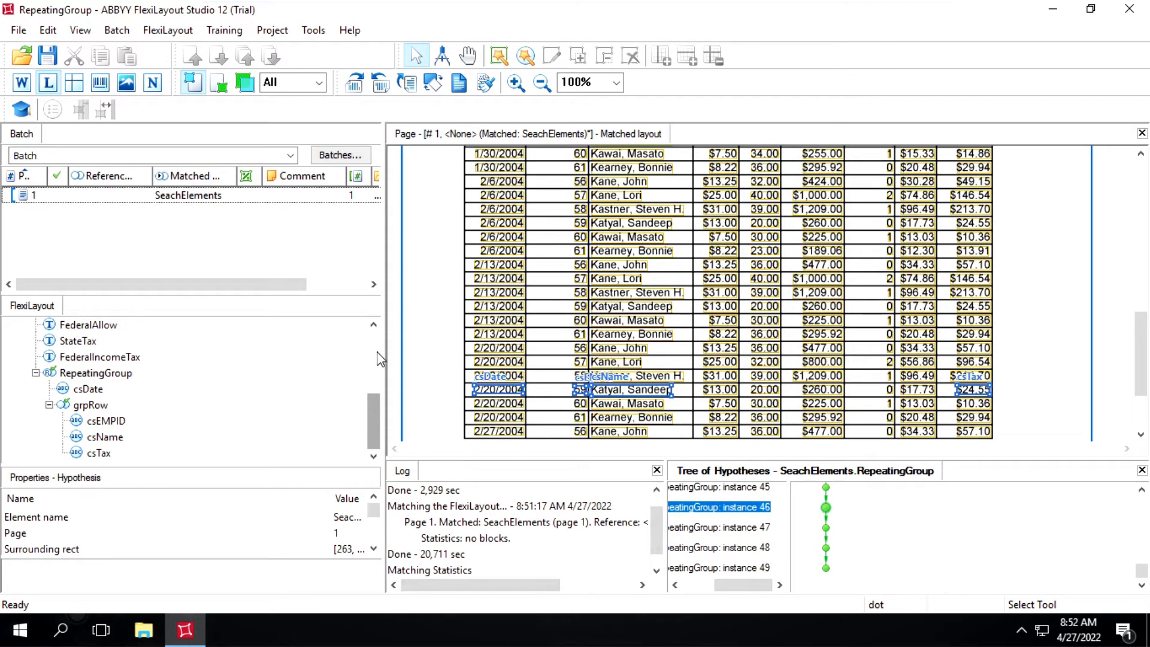
Step: Add a Repeating Group block under Blocks in the FlexiLayout and name it Block_RG
scroll(376, 351, "up", 5)
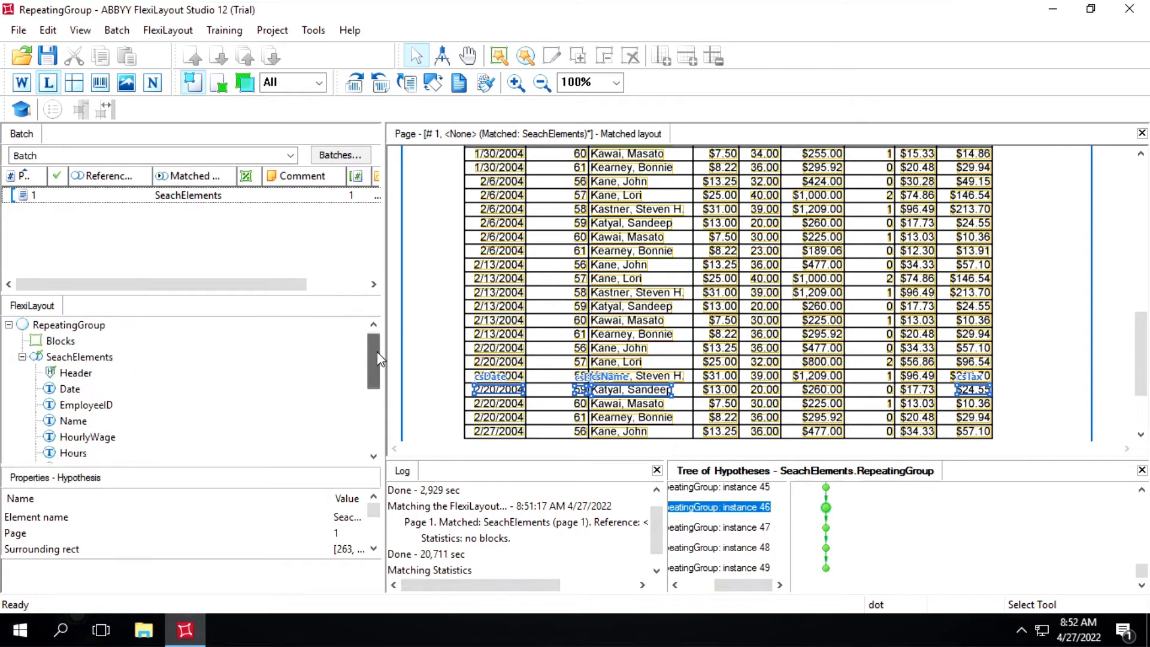
right_click(58, 347)
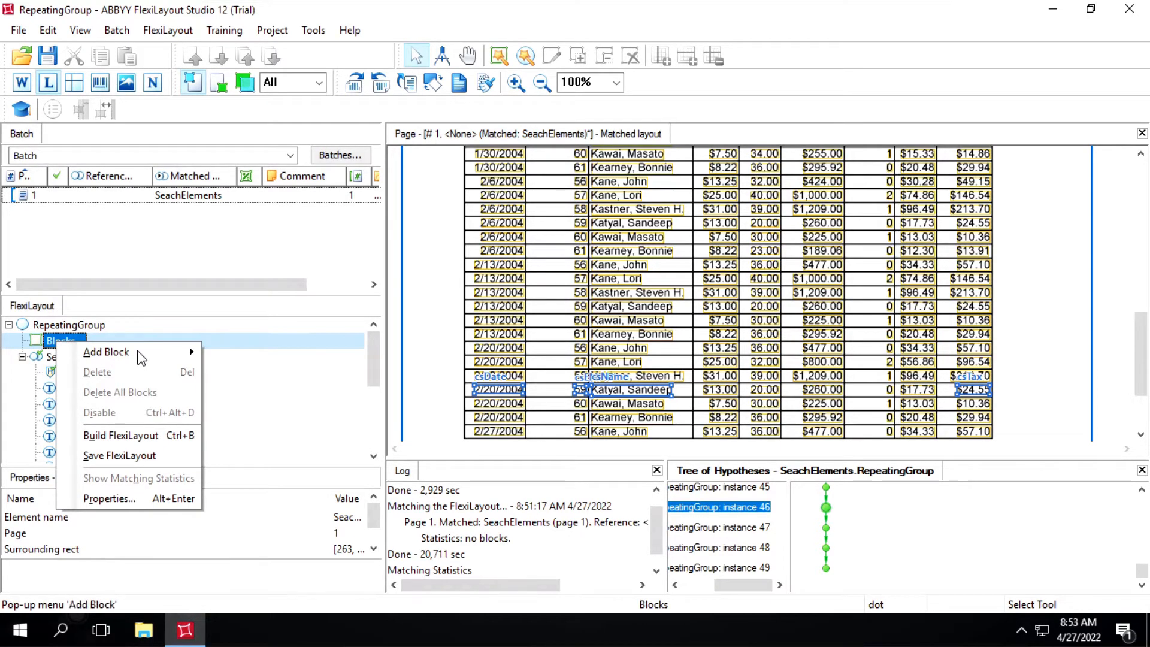
mouse_move(142, 358)
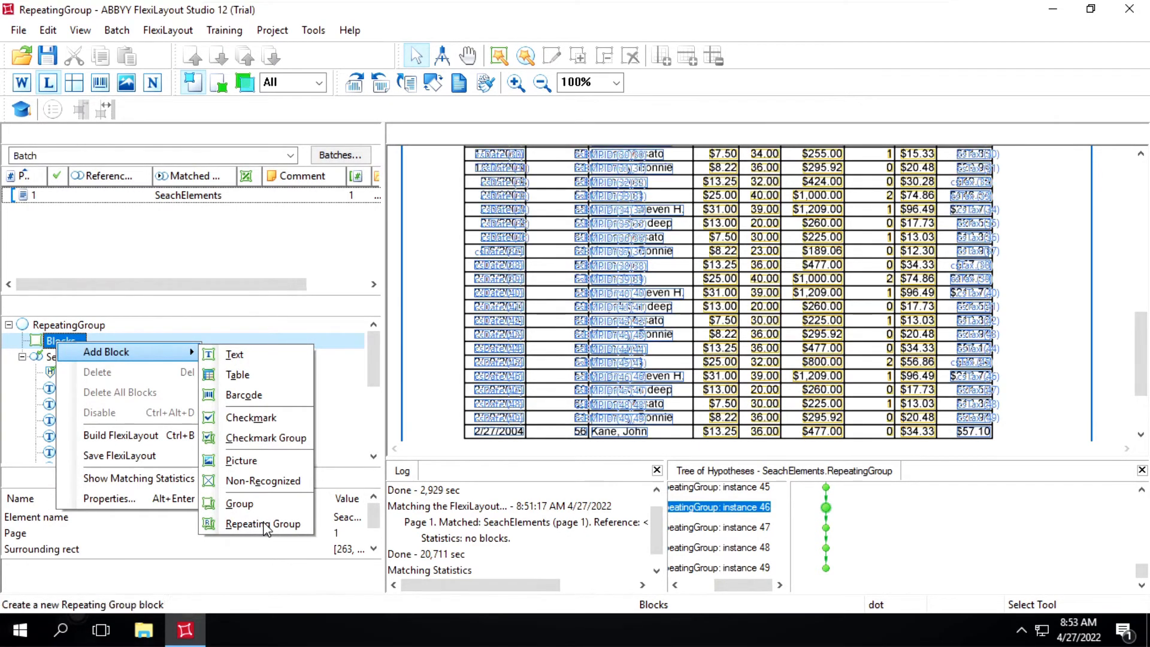
left_click(263, 525)
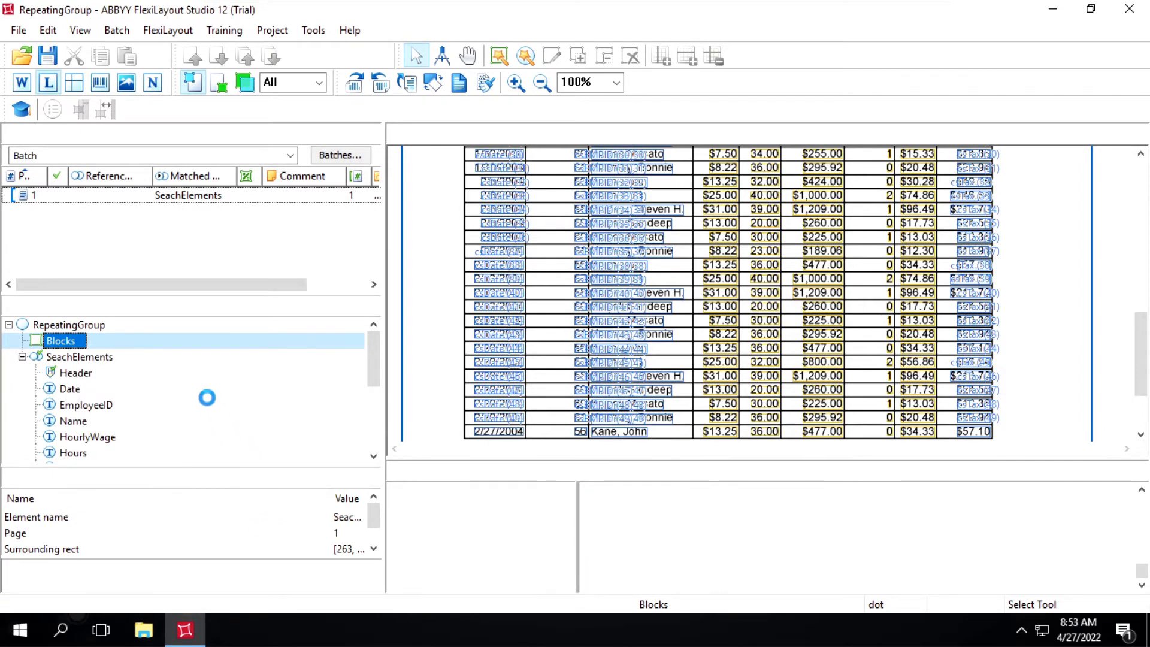
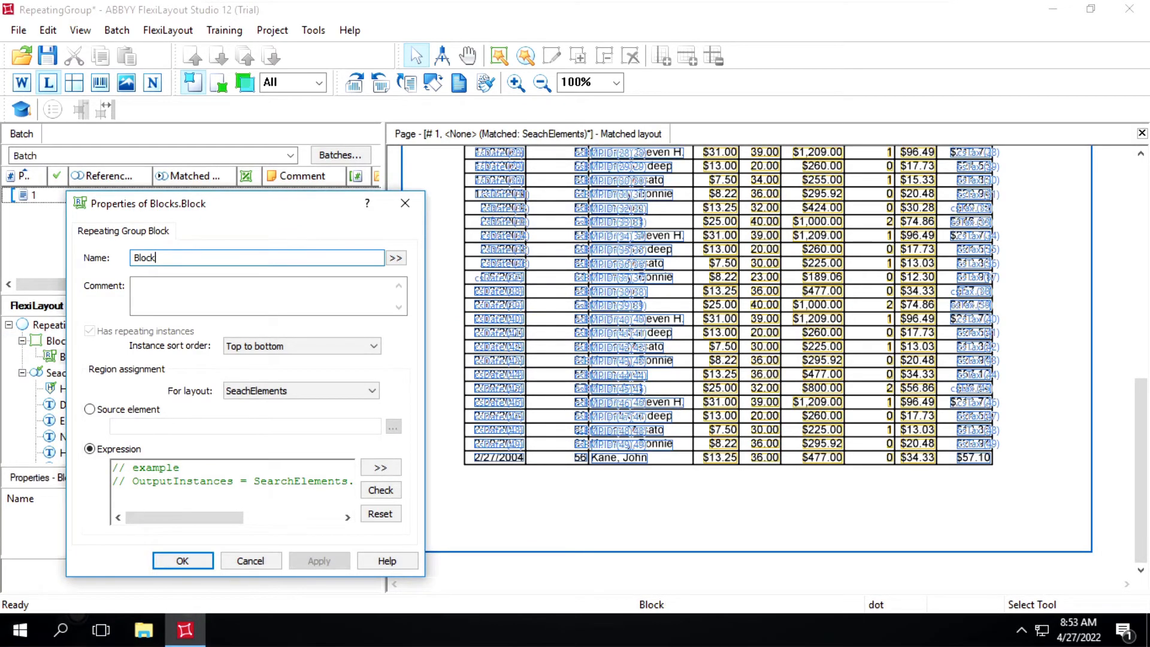
type("RG")
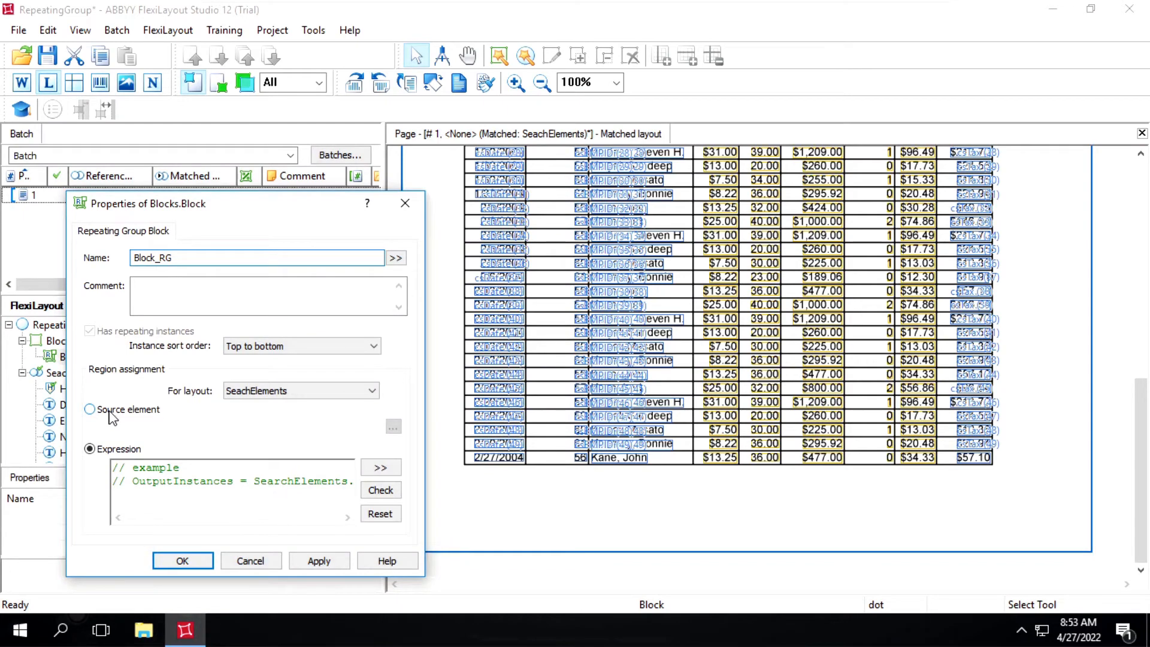
Step: Assign SeachElements.RepeatingGroup.AllInstances as the source element of Block_RG
left_click(393, 427)
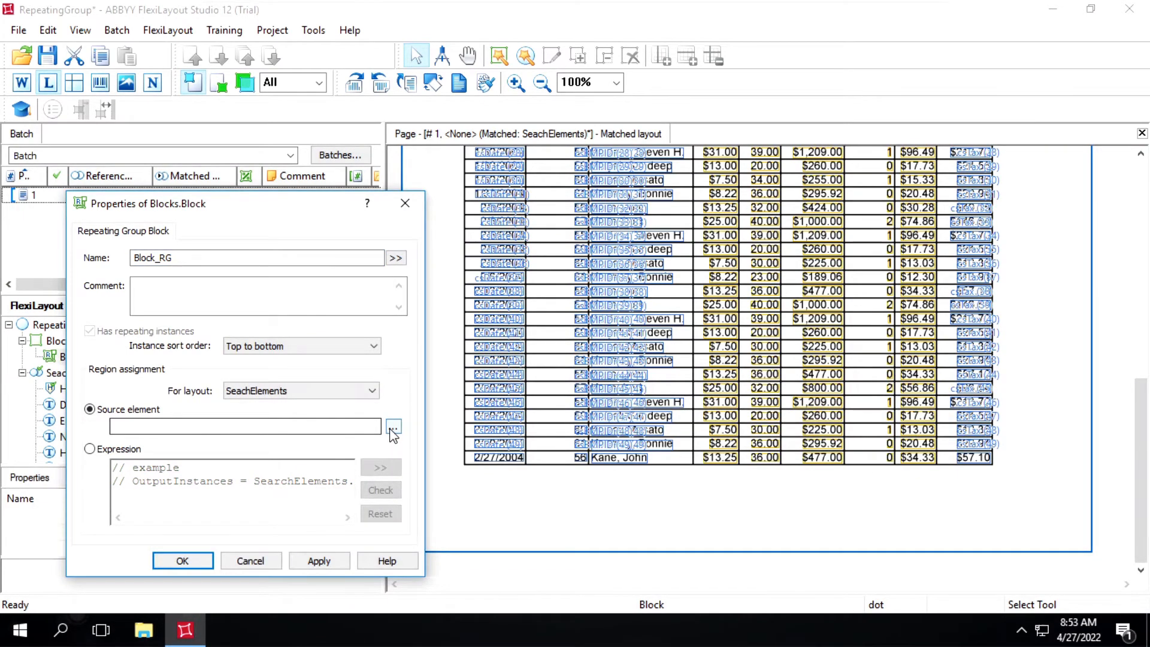
left_click(393, 427)
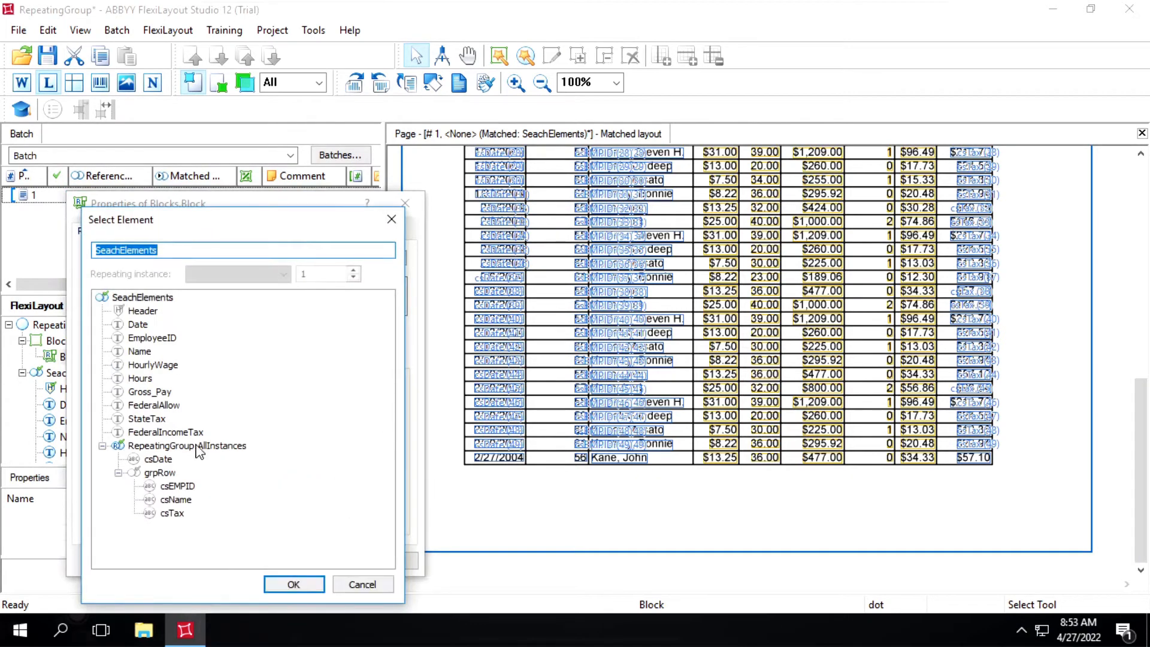
double_click(180, 447)
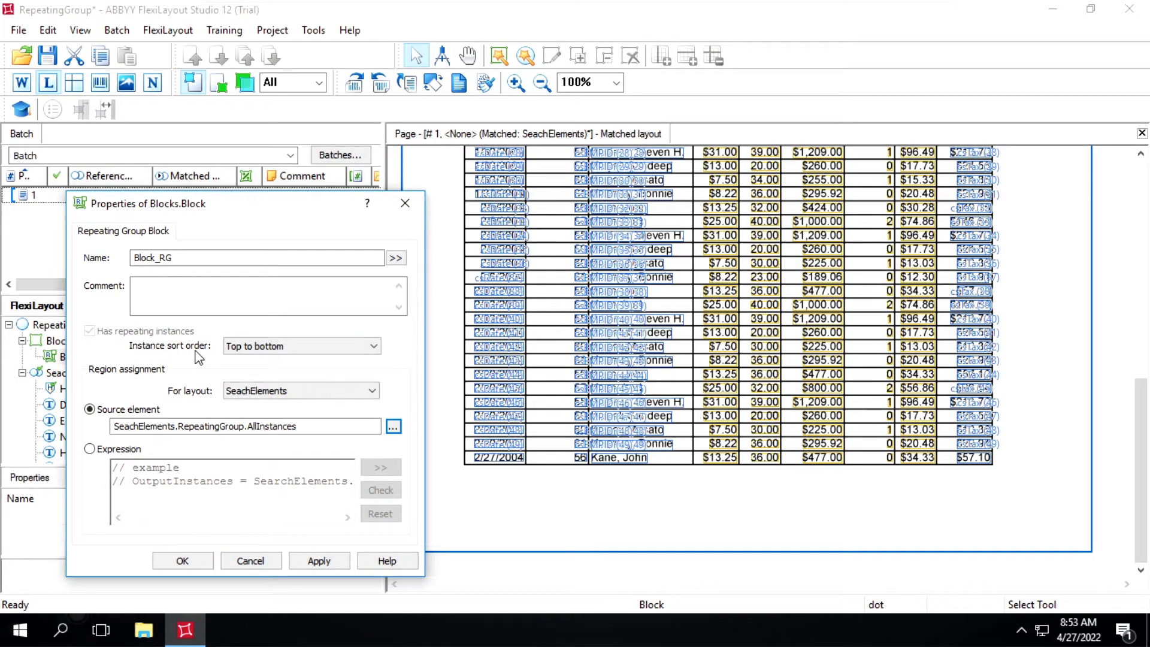
Step: Set Block_RG's instance sort order to In order of finding and save the block's properties
left_click(246, 348)
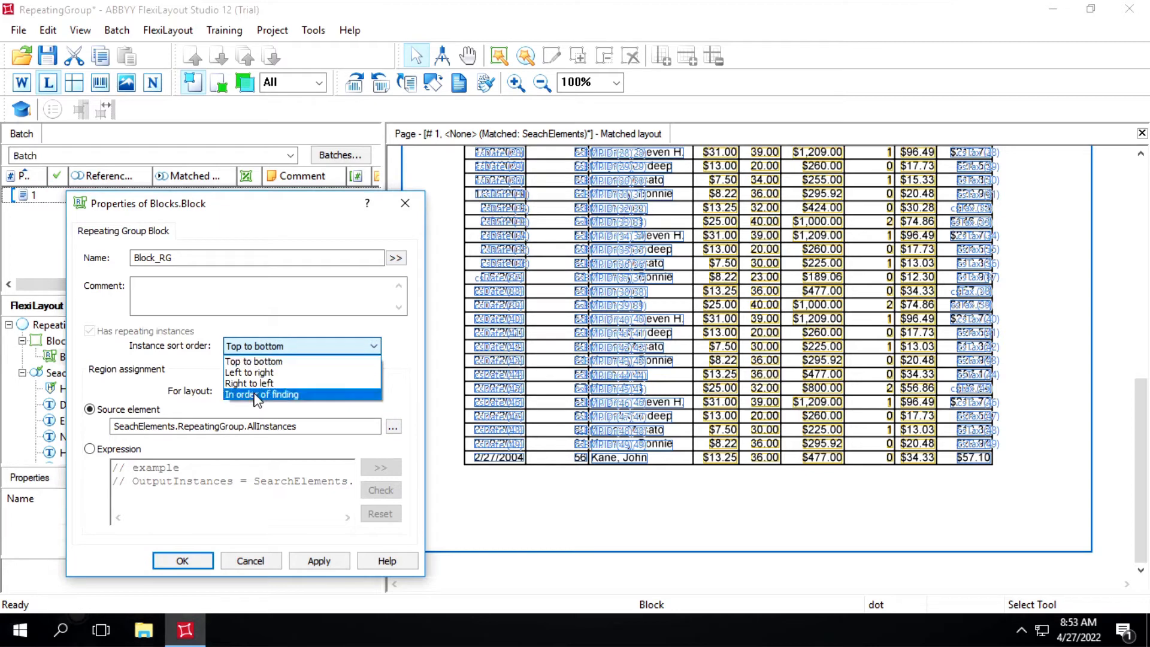
left_click(312, 561)
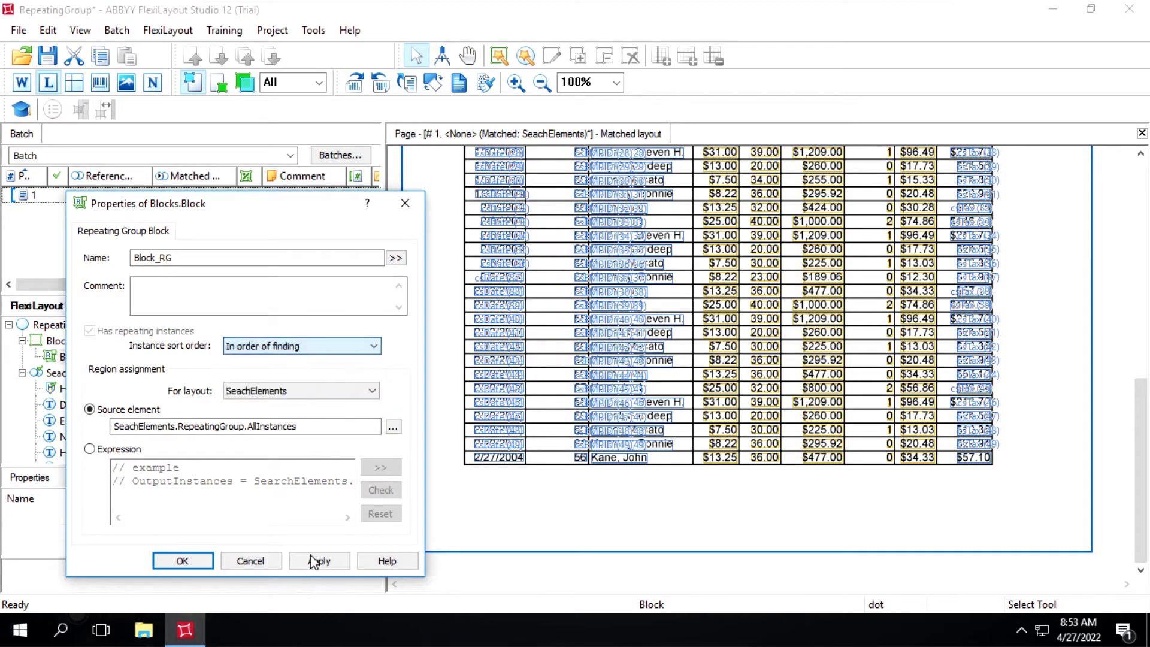
left_click(312, 563)
left_click(203, 561)
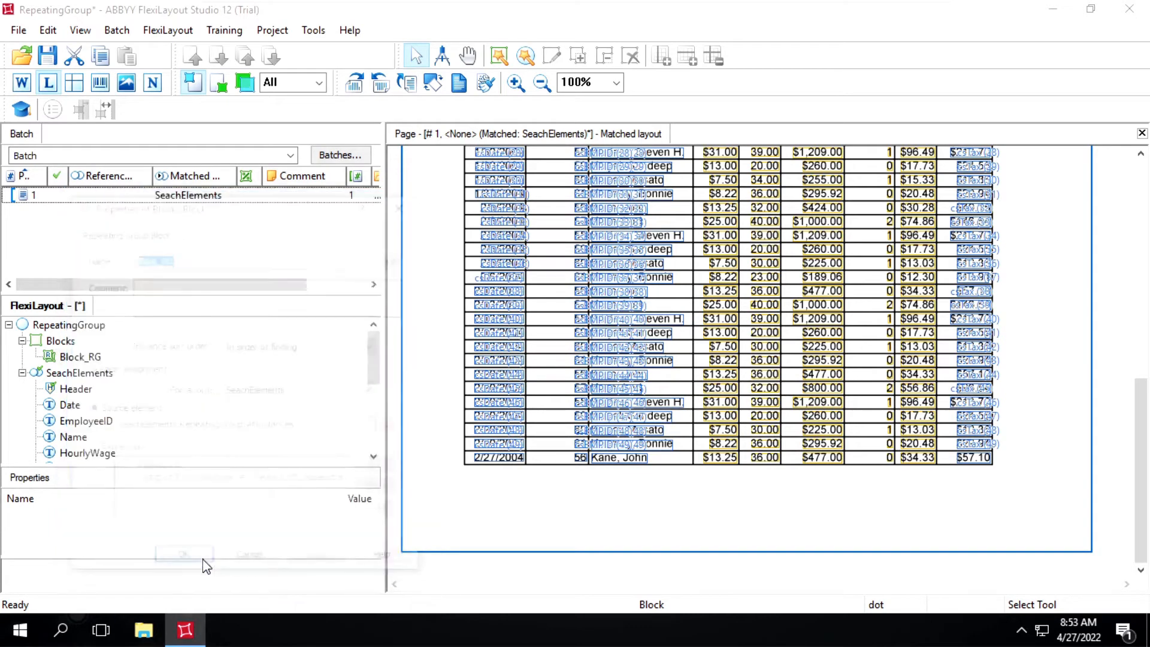
Step: Add a Text block inside Block_RG and name it Date
left_click(84, 359)
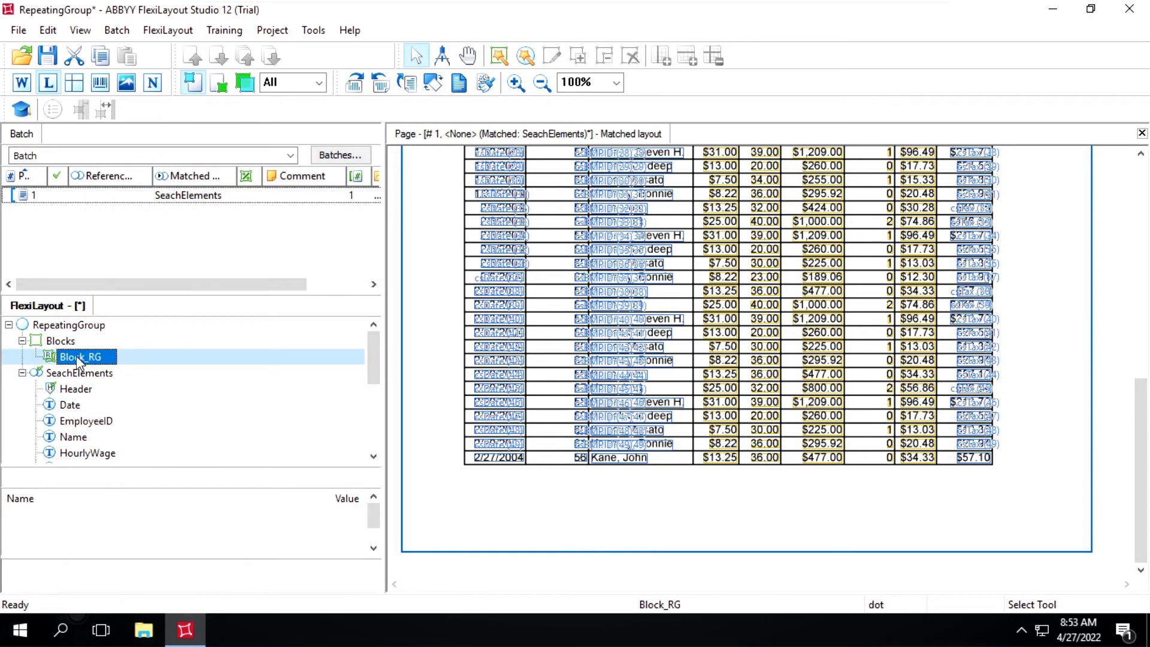
right_click(78, 361)
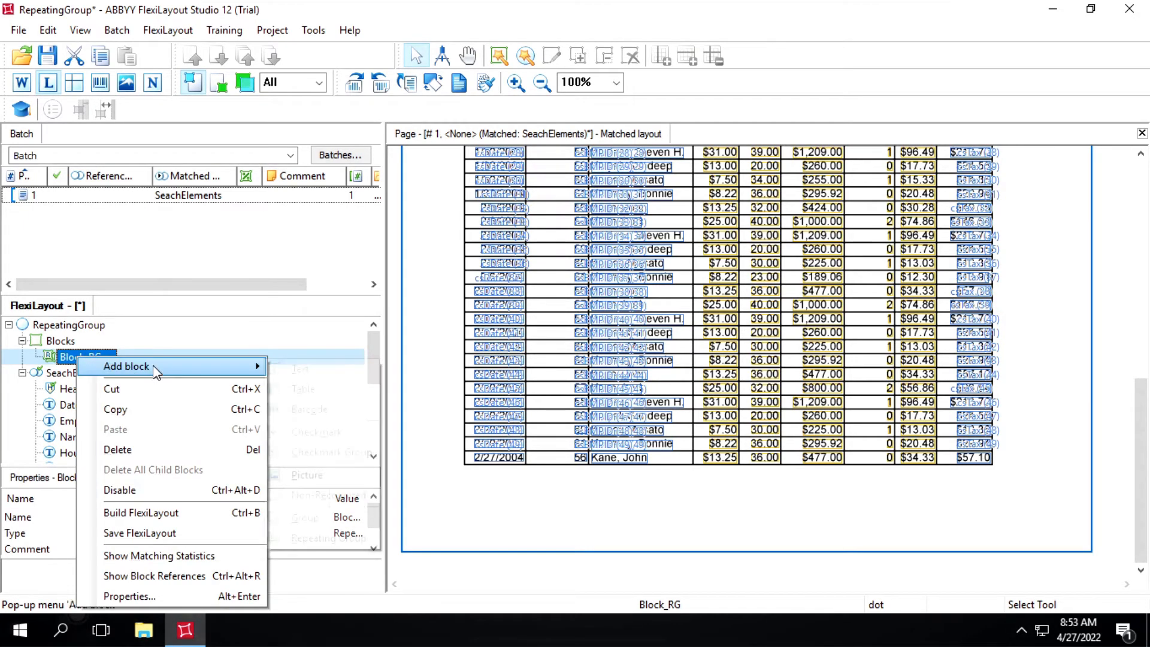
mouse_move(157, 368)
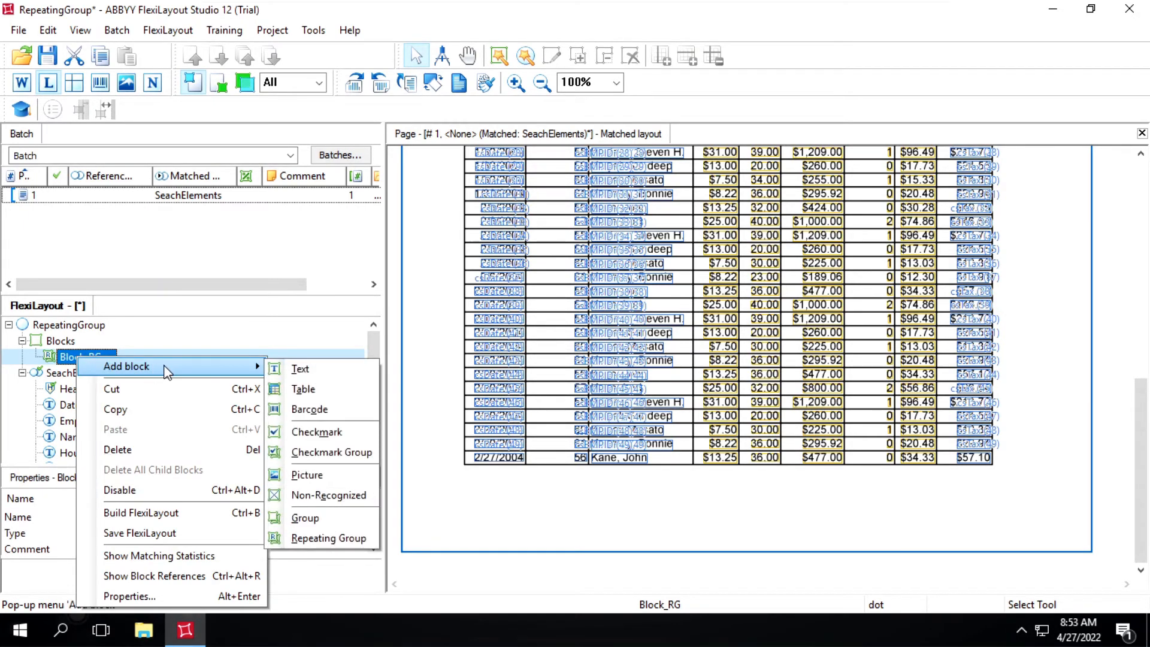
left_click(289, 369)
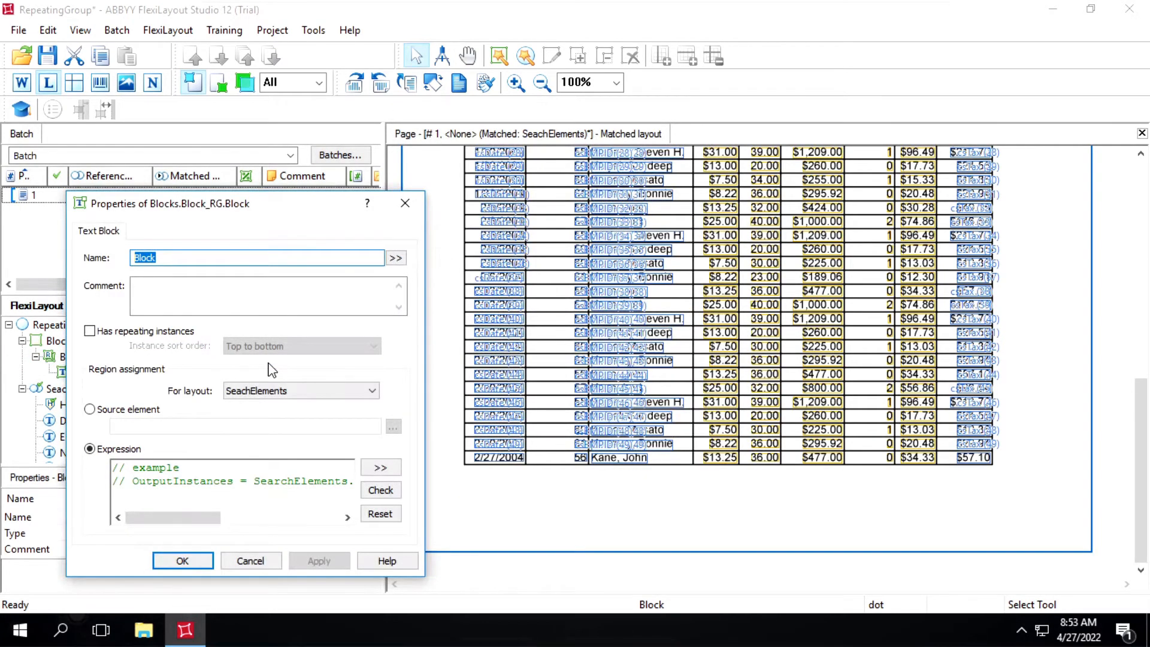
type("Date")
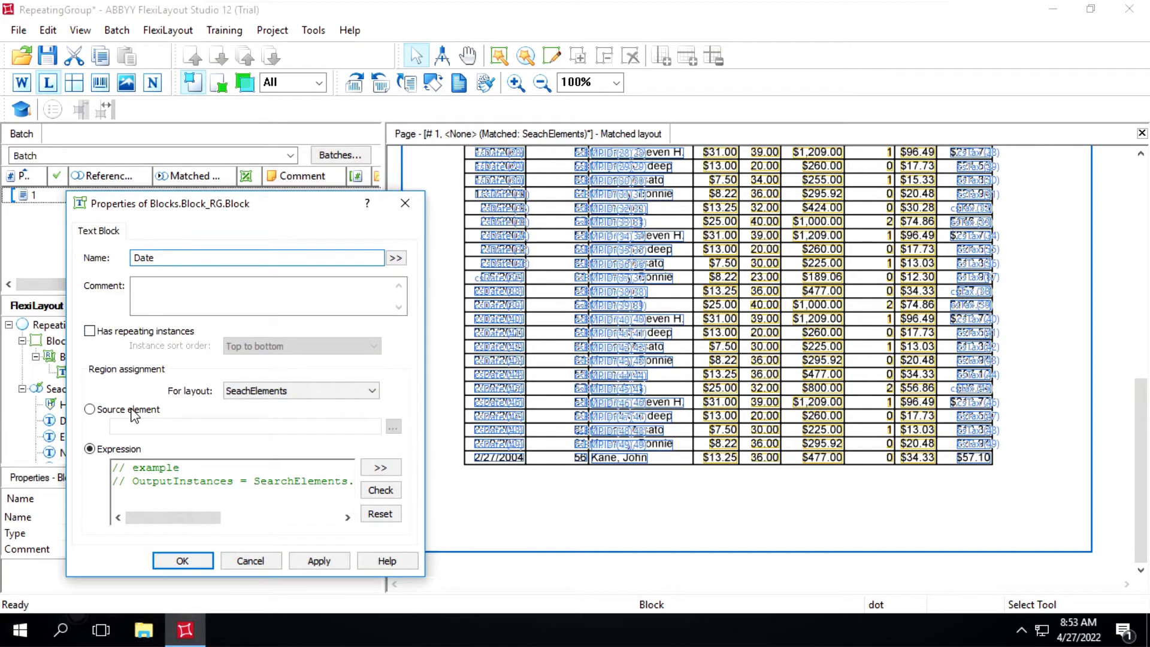
Step: Assign SeachElements.RepeatingGroup.AllInstances.csDate as the Date block's source element and save its properties
left_click(269, 411)
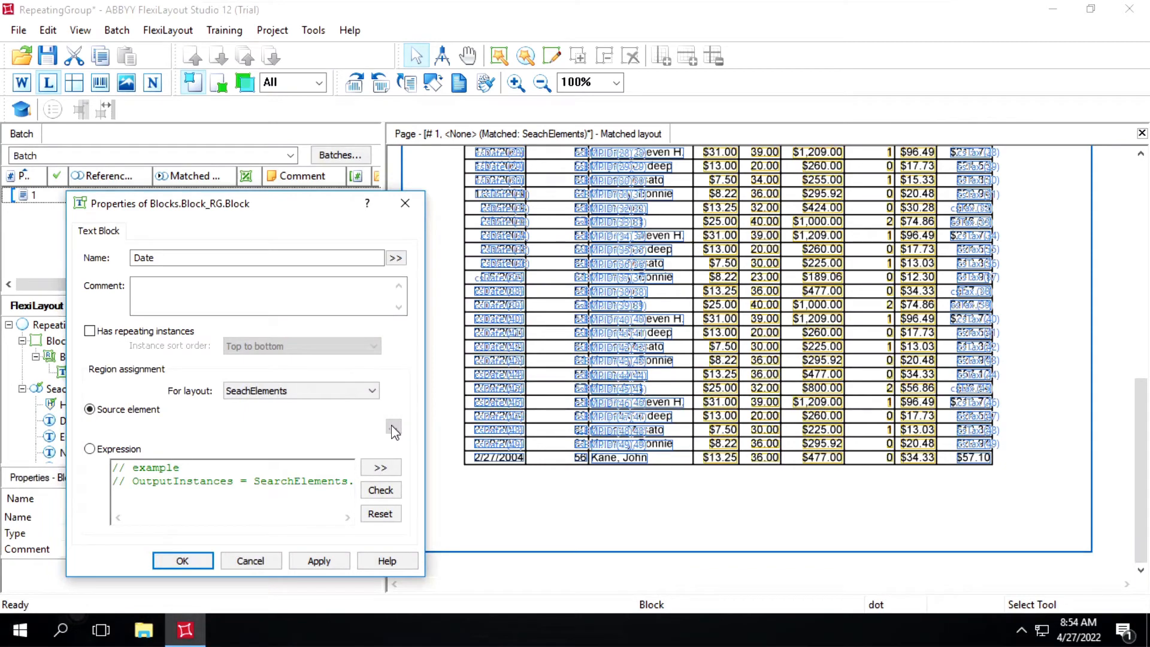
left_click(394, 427)
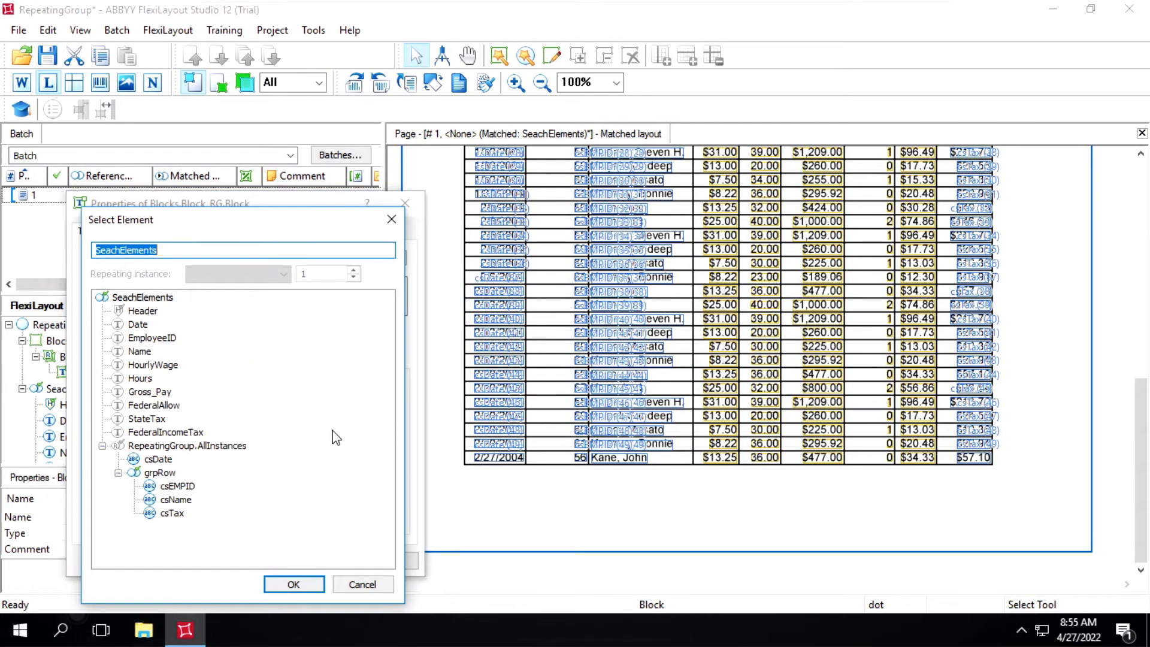
left_click(157, 460)
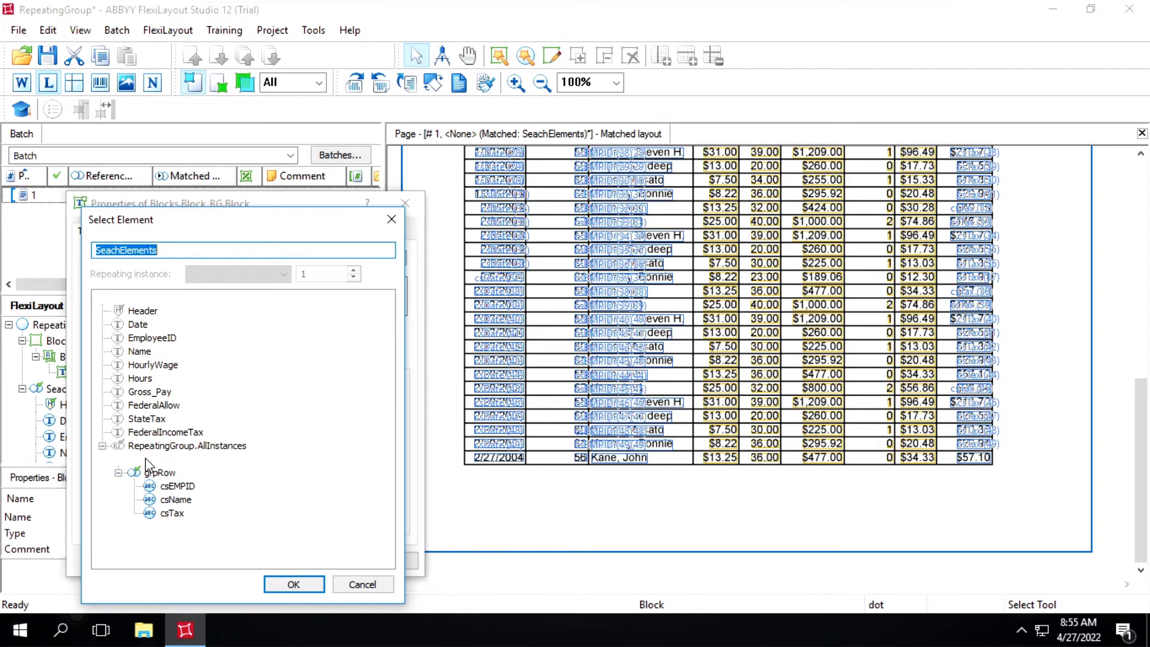
left_click(293, 584)
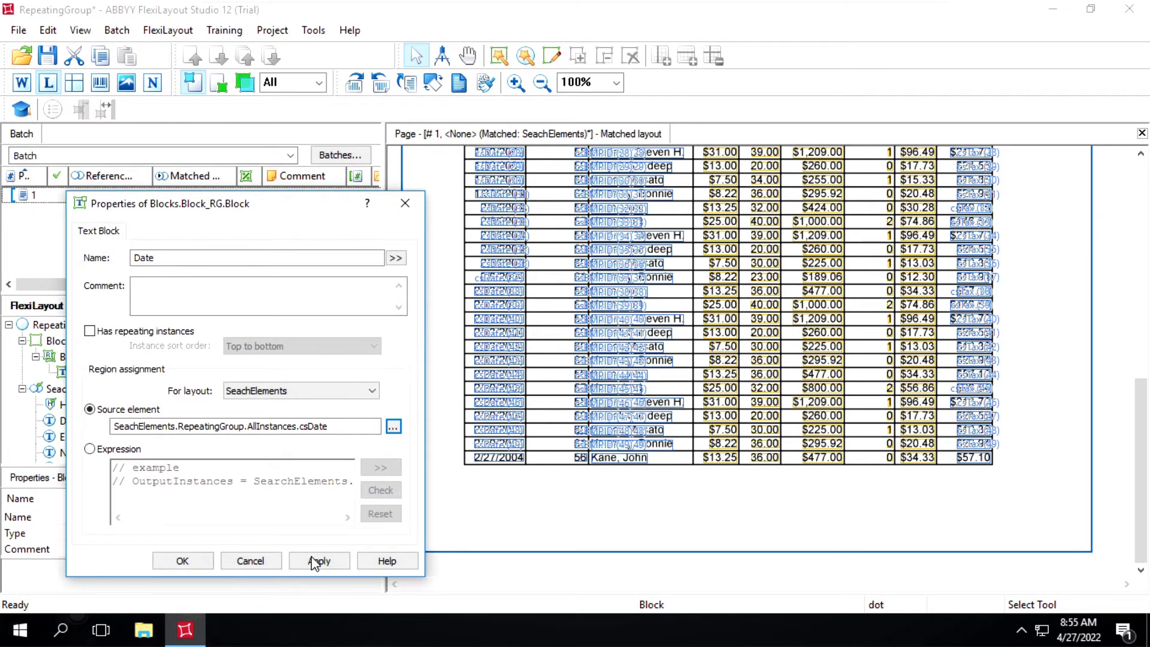
left_click(314, 562)
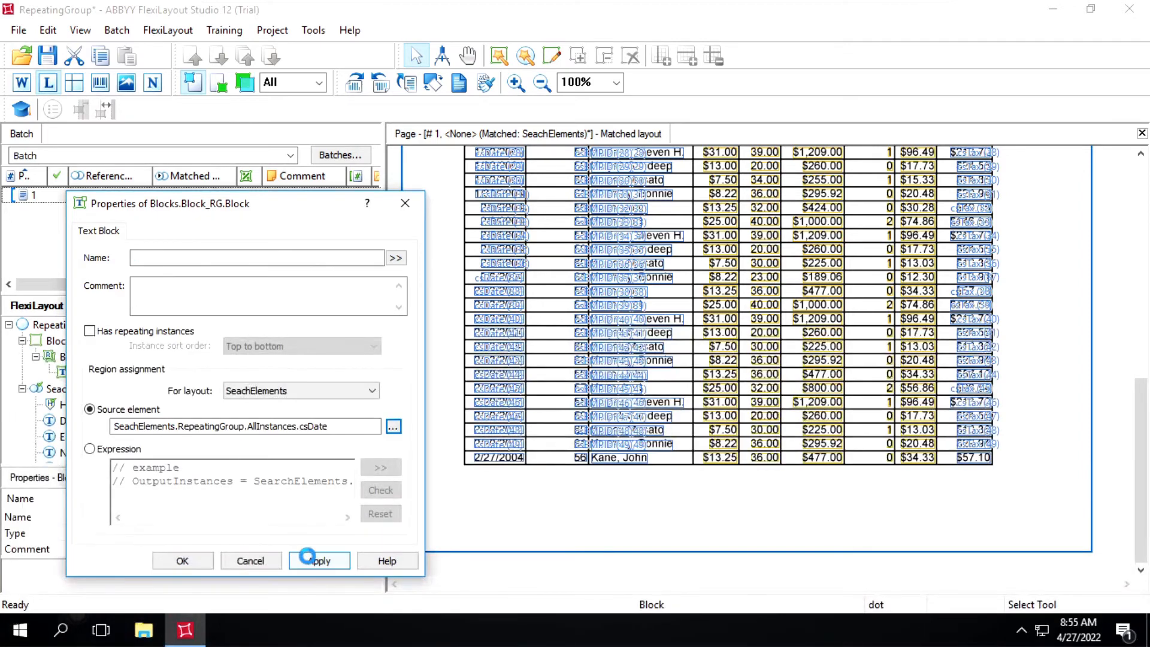
left_click(183, 562)
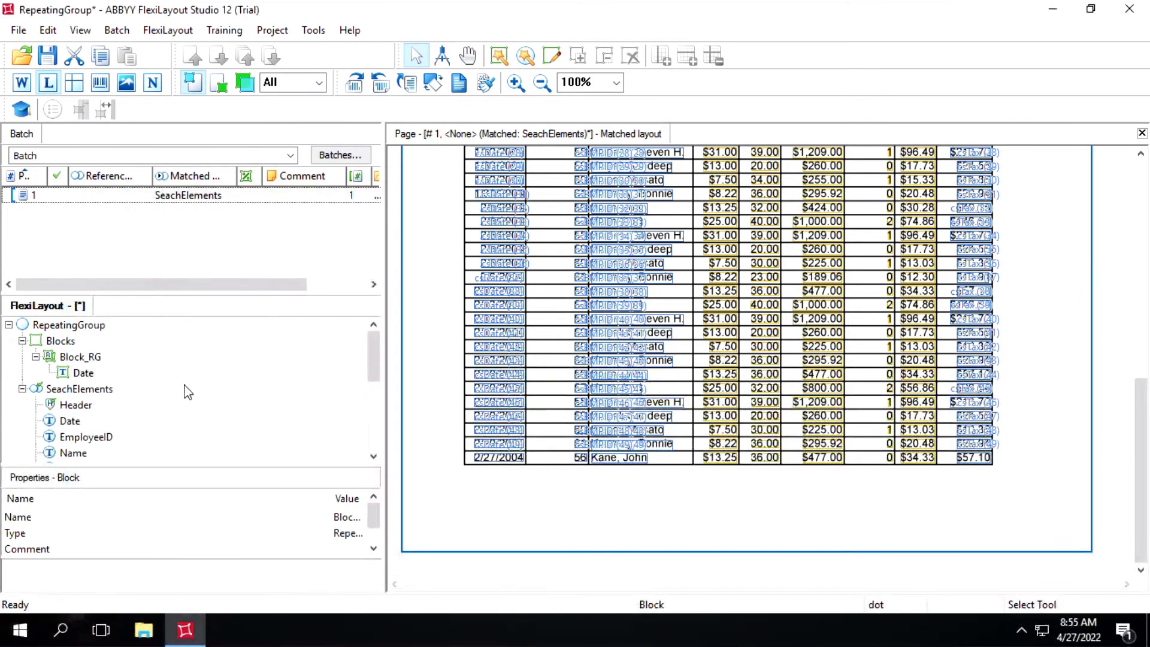
Step: Add a Text block inside Block_RG and name it EMP_ID
left_click(105, 368)
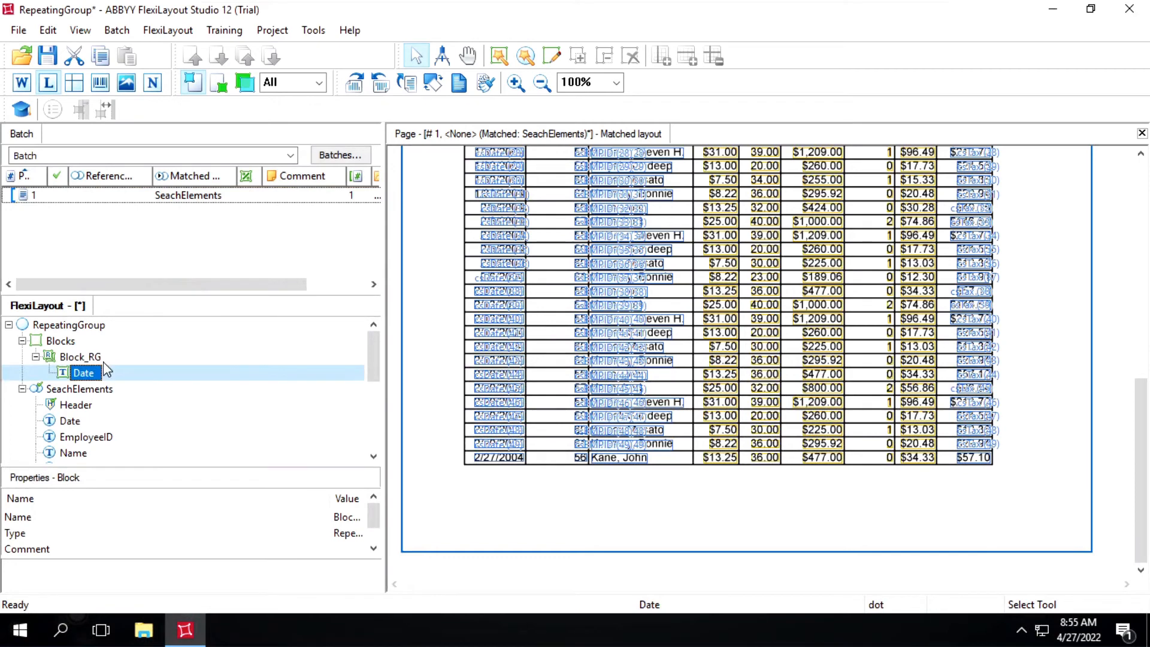
left_click(91, 357)
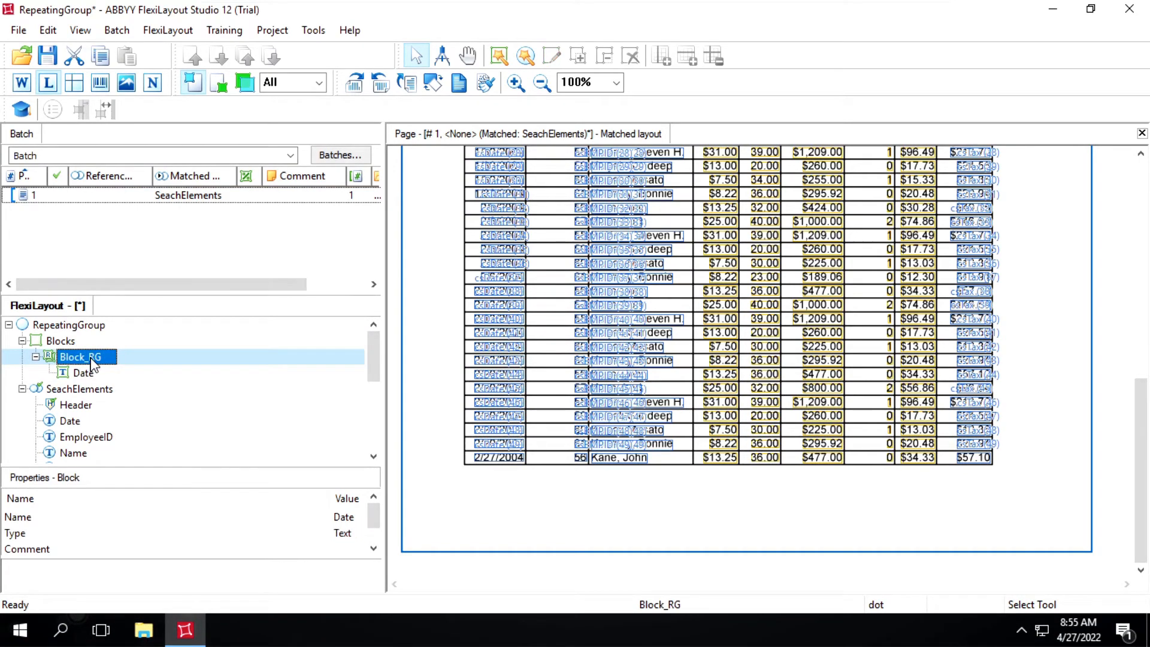
right_click(92, 363)
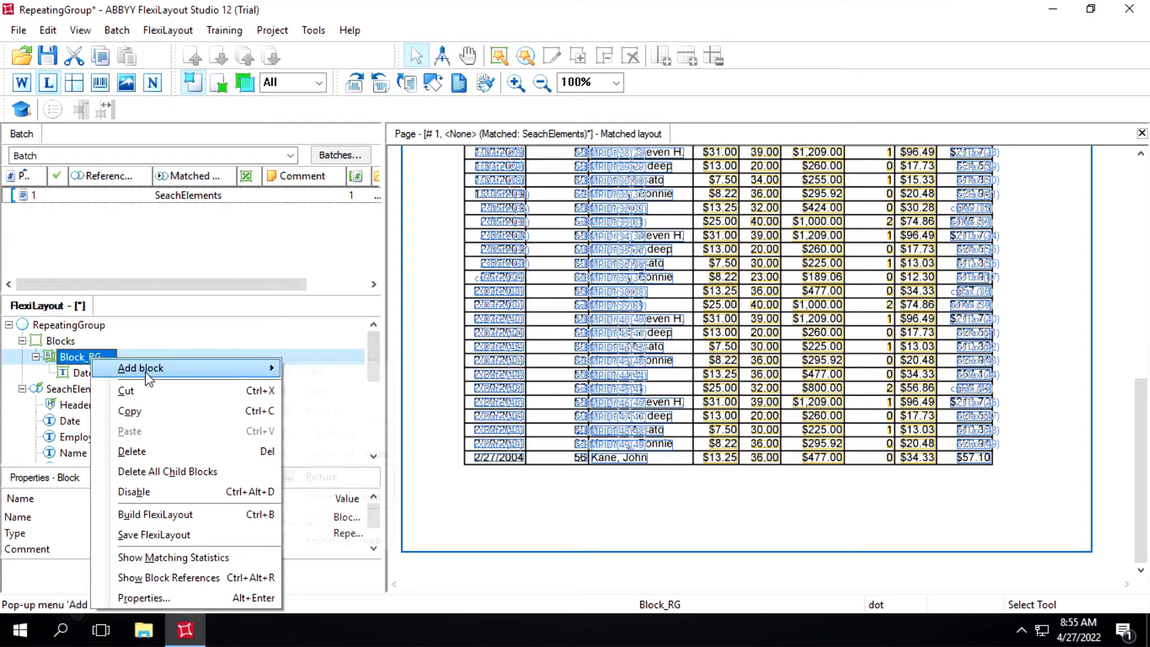
left_click(314, 372)
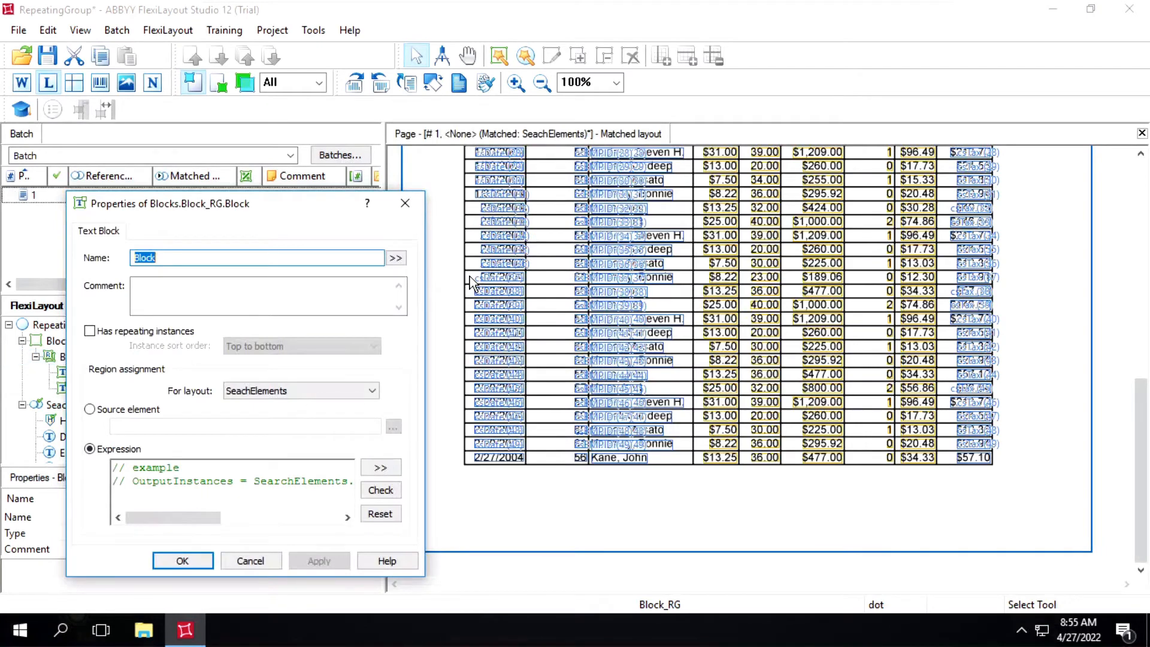
type("EMP_")
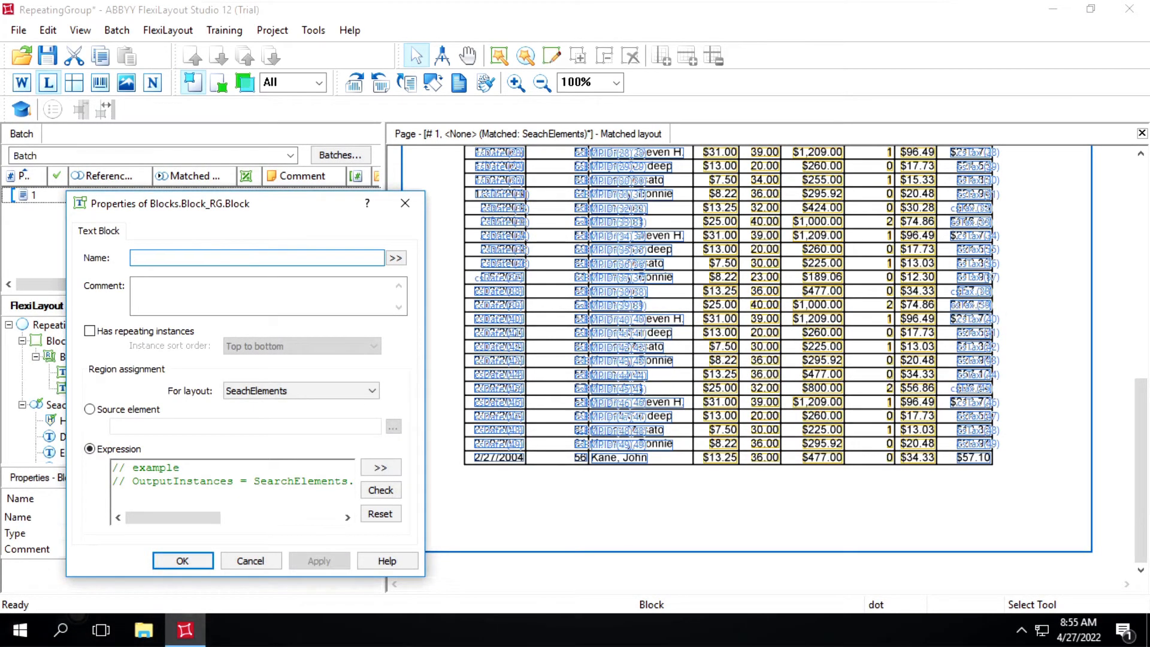
type("ID")
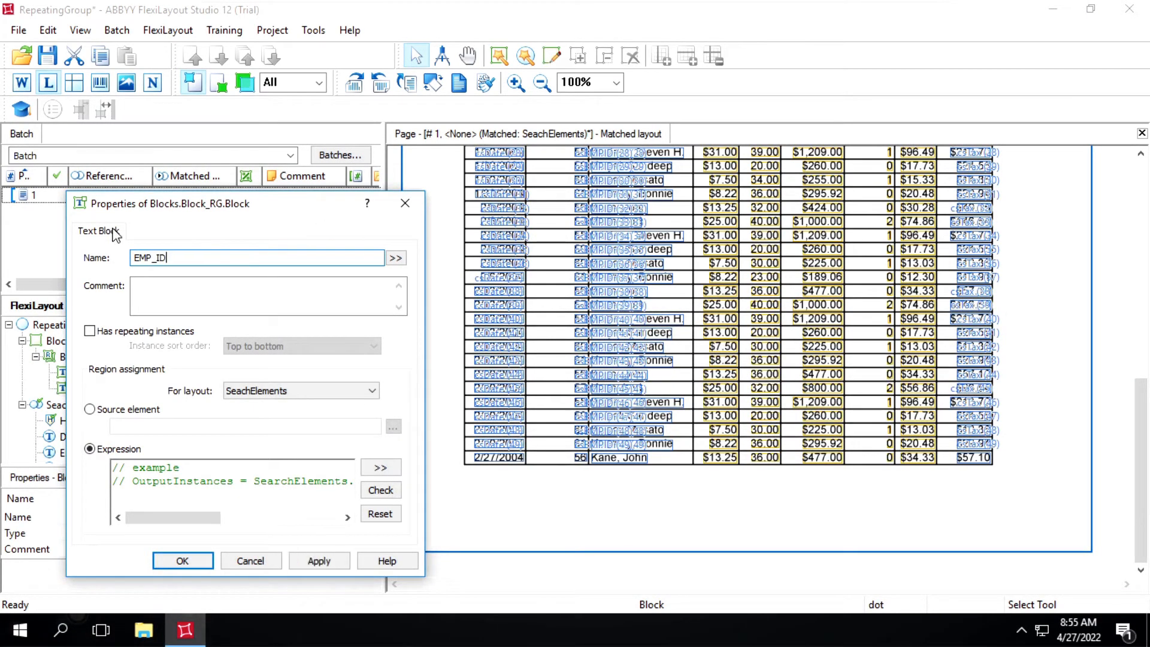
Step: Assign SeachElements.RepeatingGroup.AllInstances.grpRow.csEMPID as the EMP_ID block's source element and save its properties
left_click(126, 413)
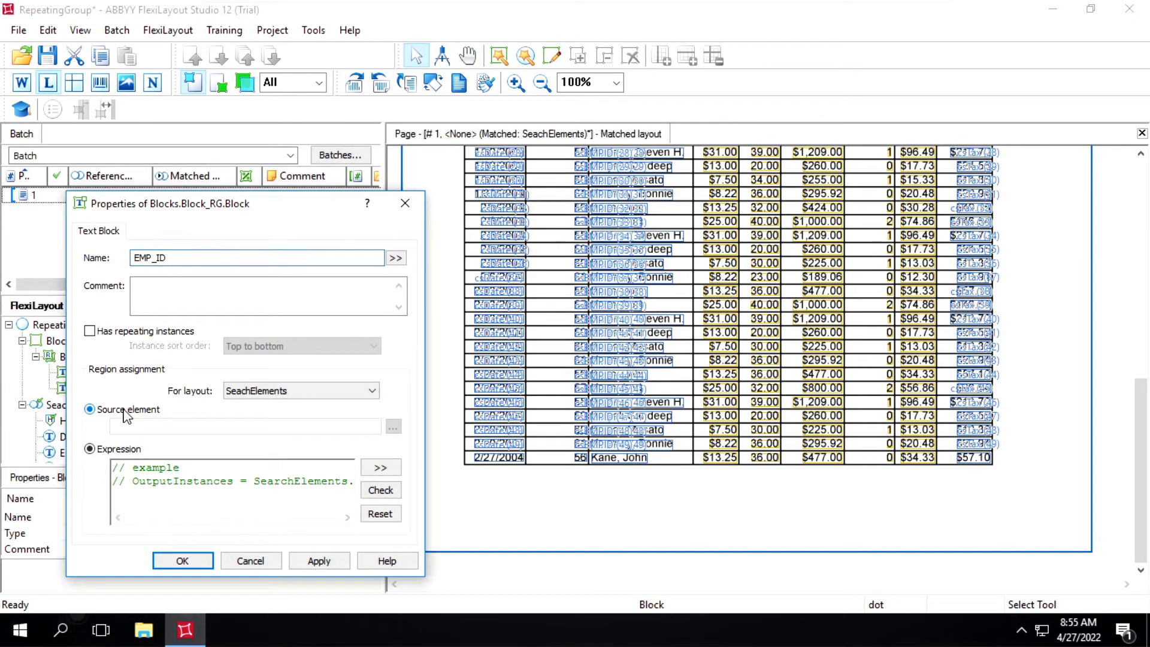
left_click(397, 428)
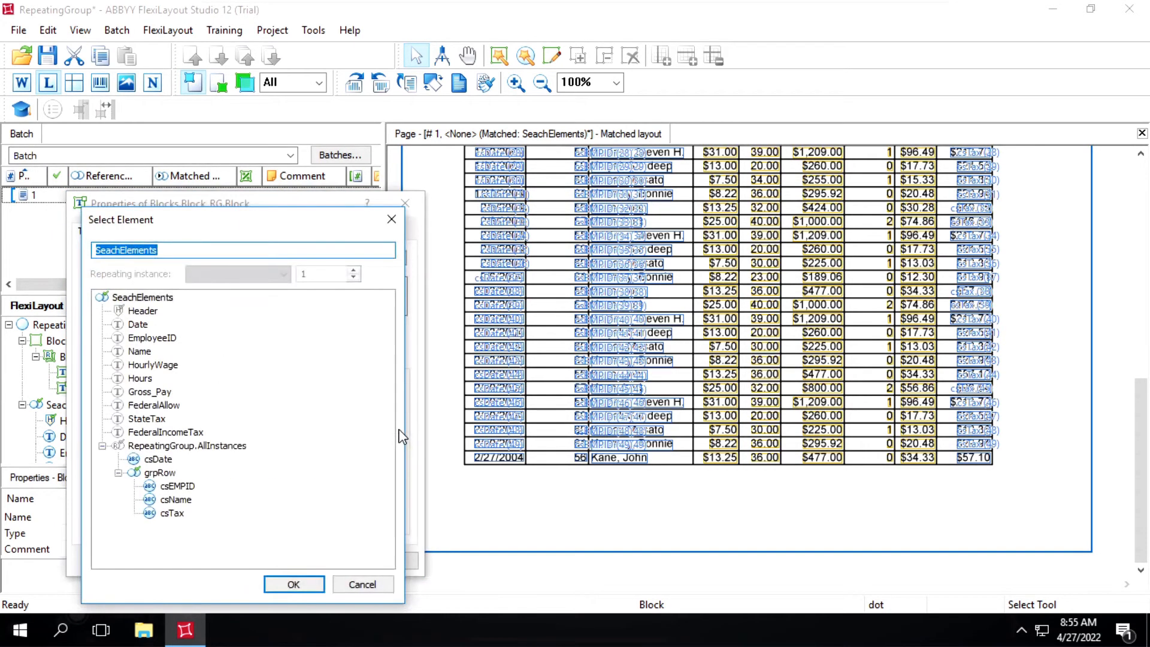
left_click(178, 487)
left_click(293, 584)
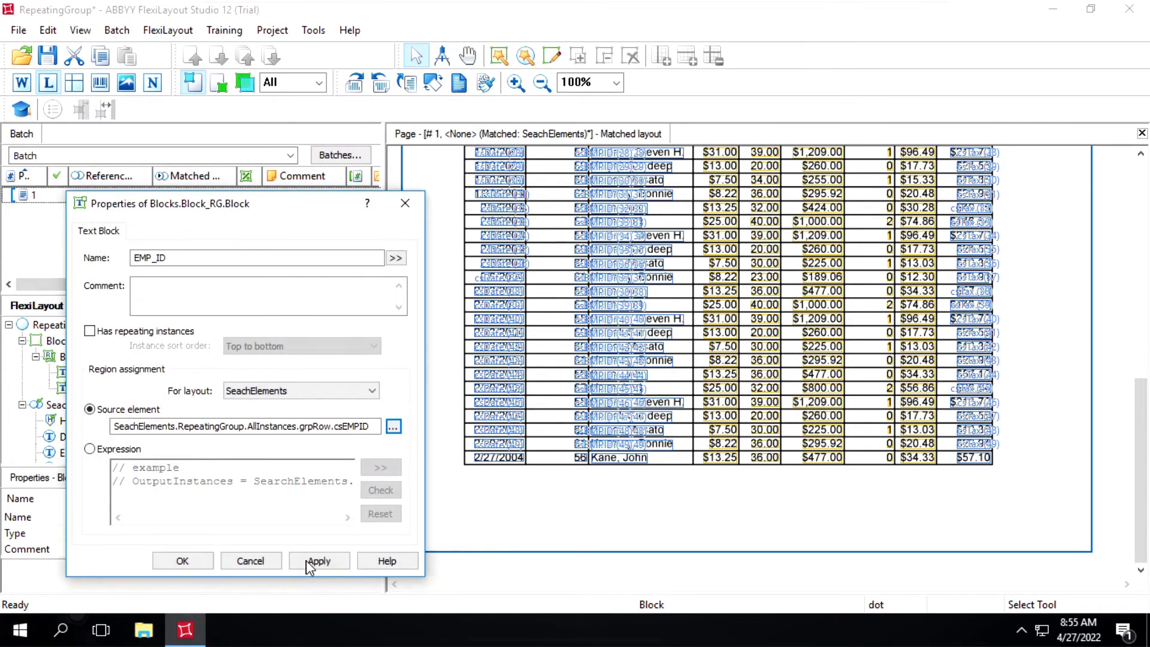
left_click(186, 561)
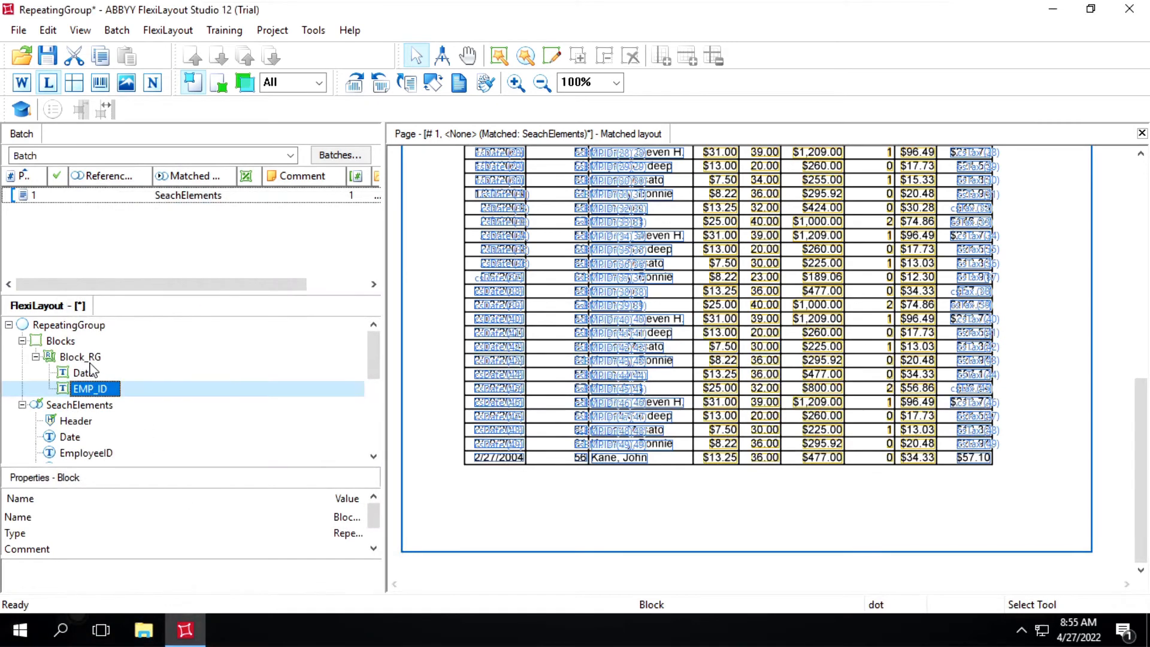
Step: Name the new repeating group block Block_RG and assign SeachElements.RepeatingGroup.AllInstances as its source element
left_click(90, 359)
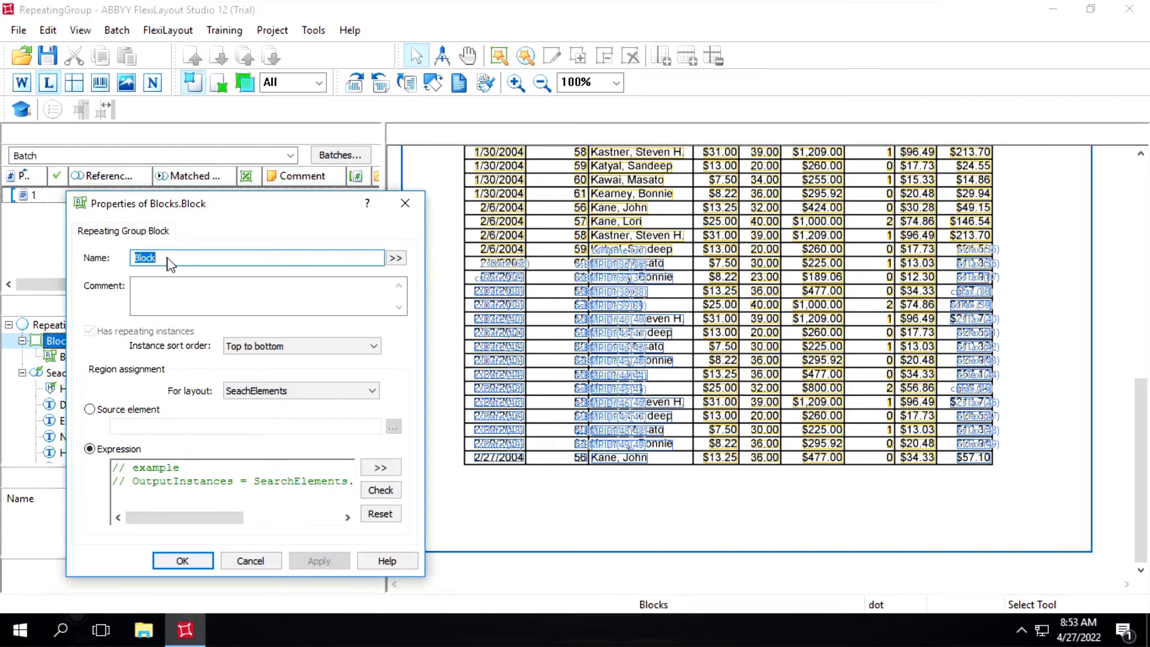
left_click(169, 264)
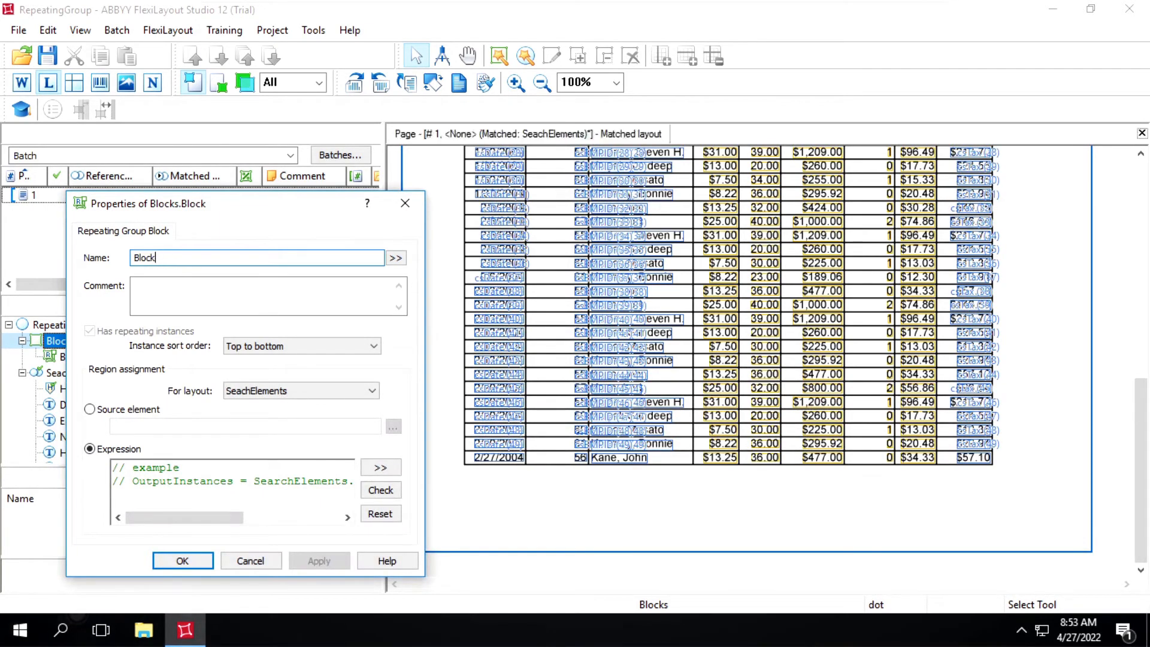
type("_RG")
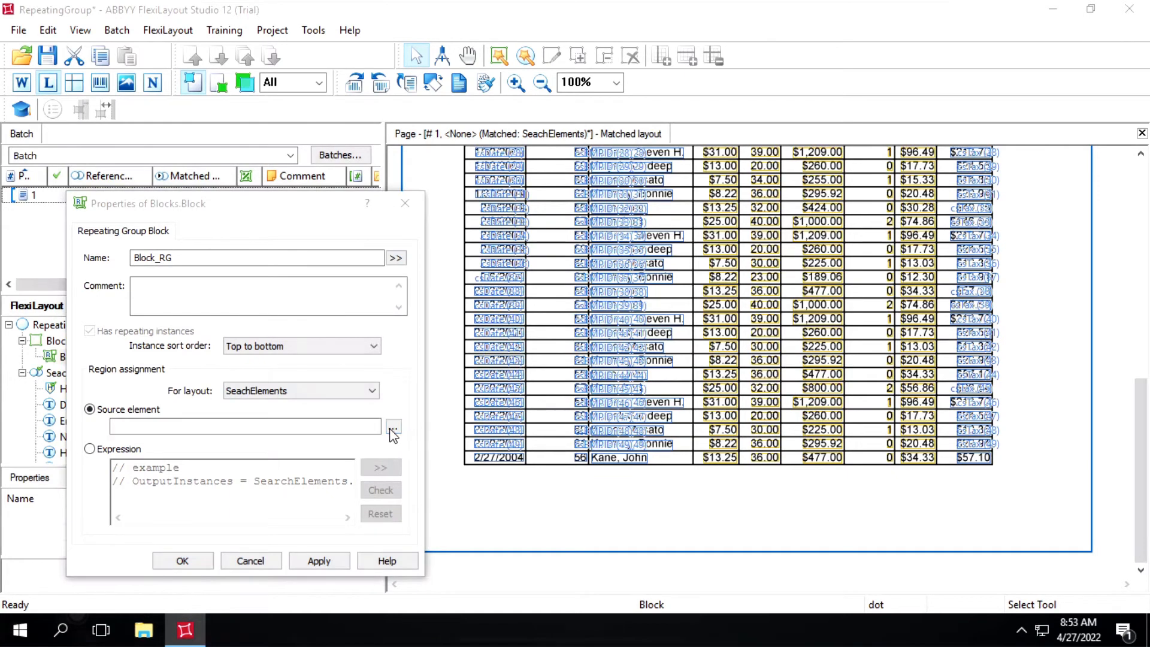
left_click(394, 428)
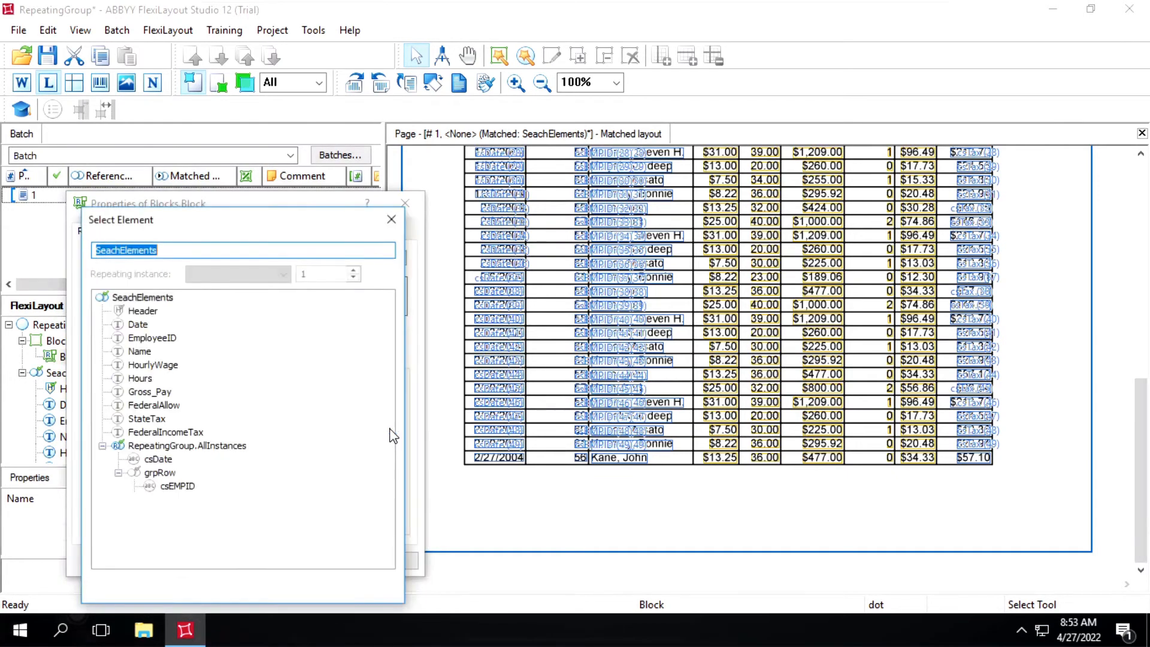
double_click(173, 446)
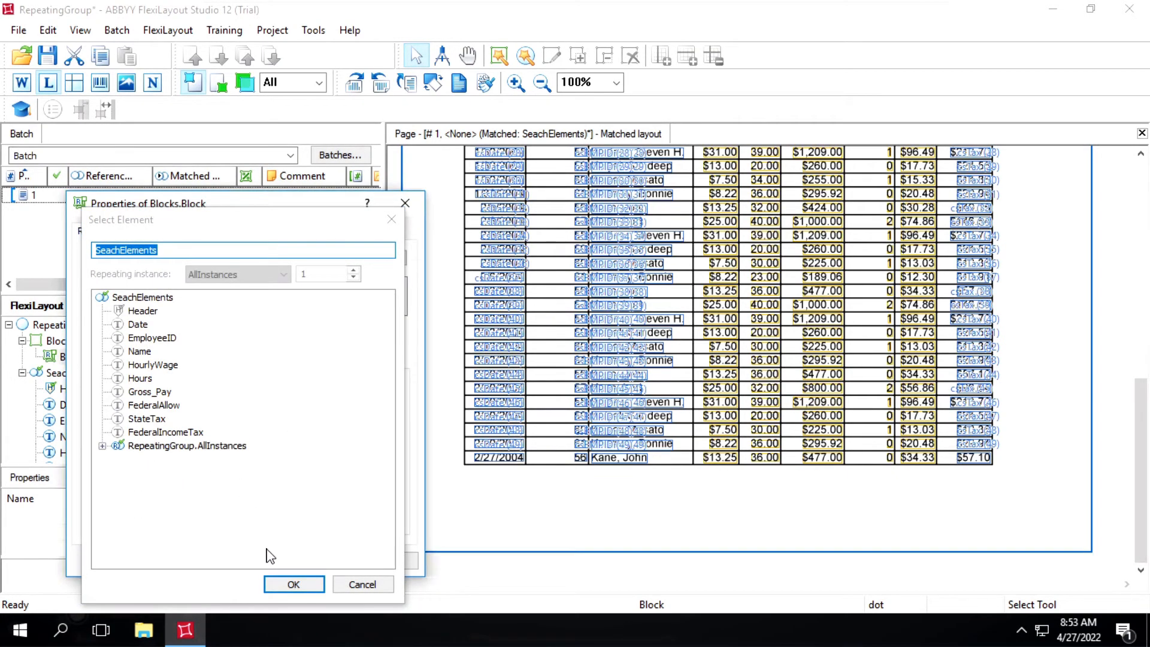
left_click(292, 583)
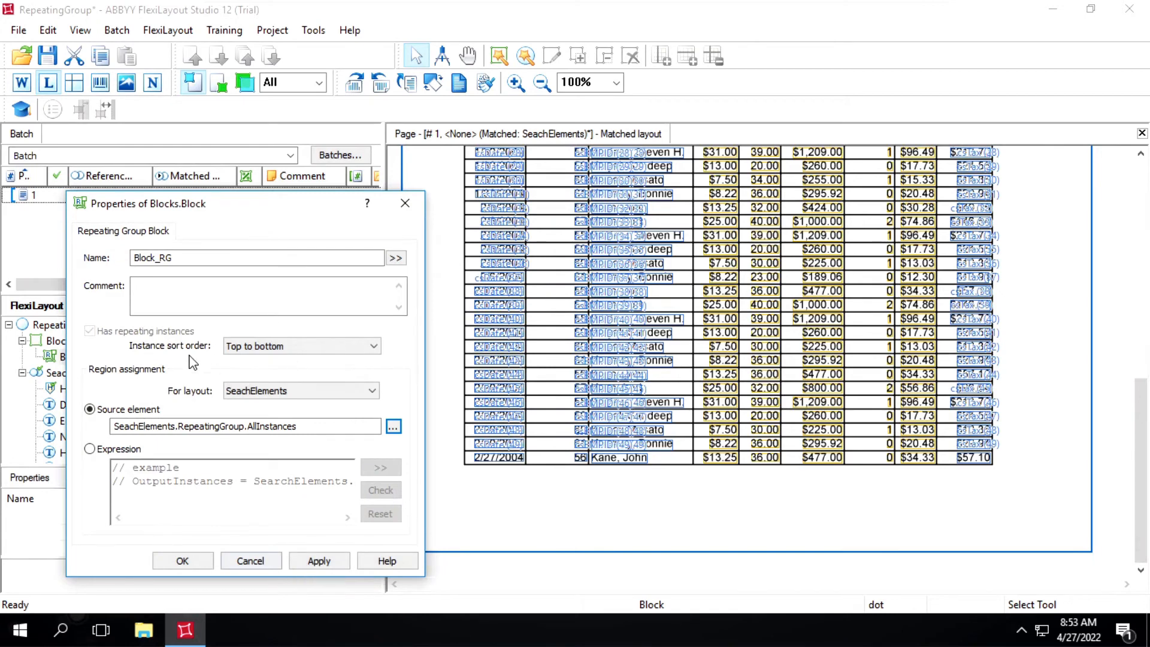
Step: Set the instance sort order of Block_RG to In order of finding and save the block's properties
left_click(246, 347)
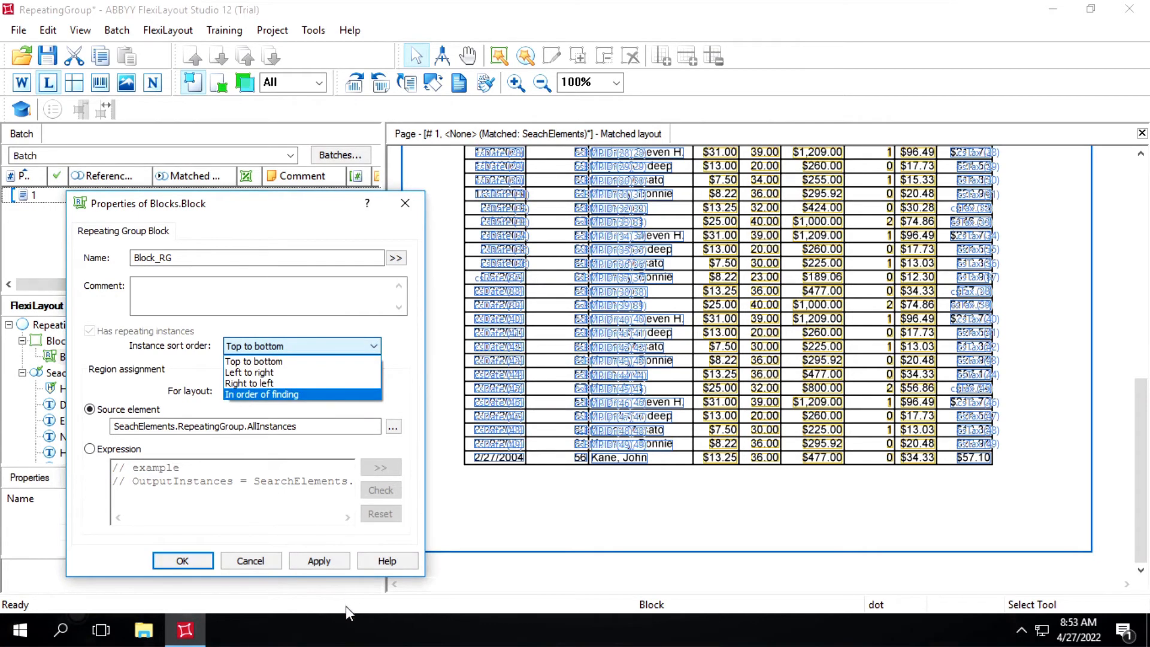
left_click(313, 560)
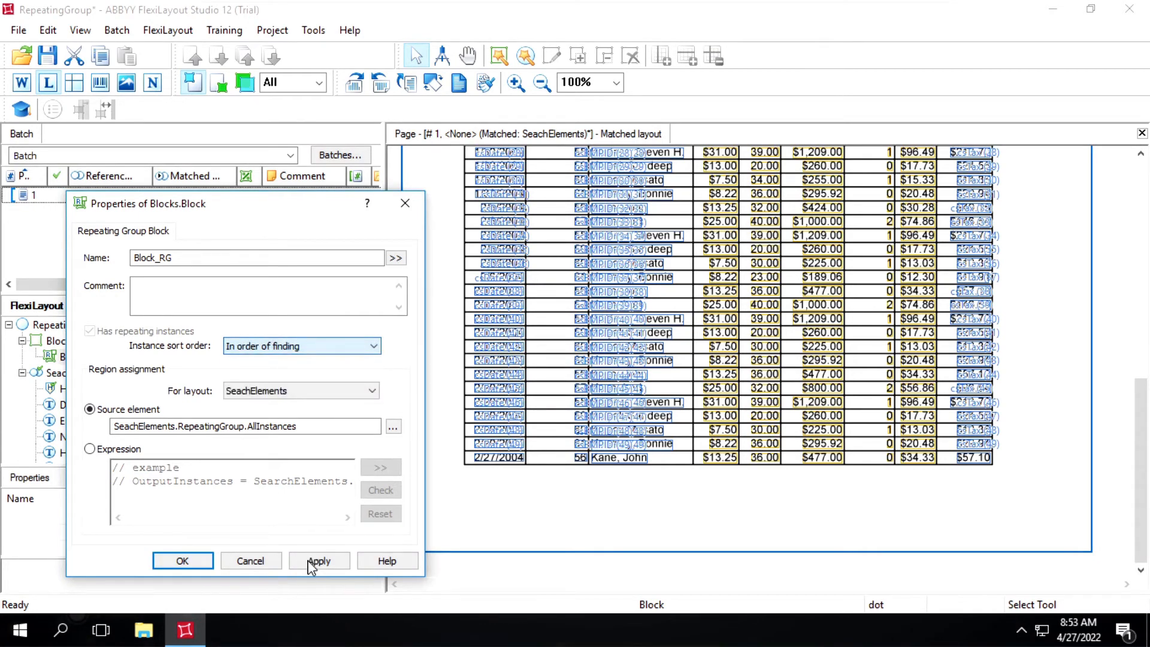
left_click(311, 563)
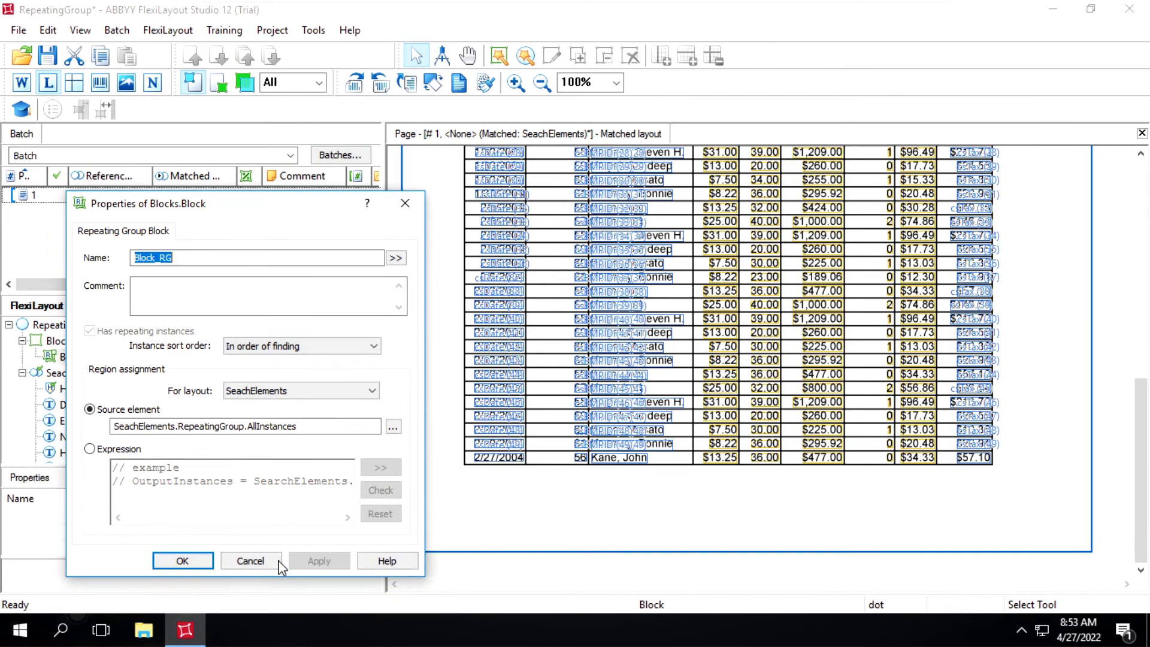
left_click(202, 559)
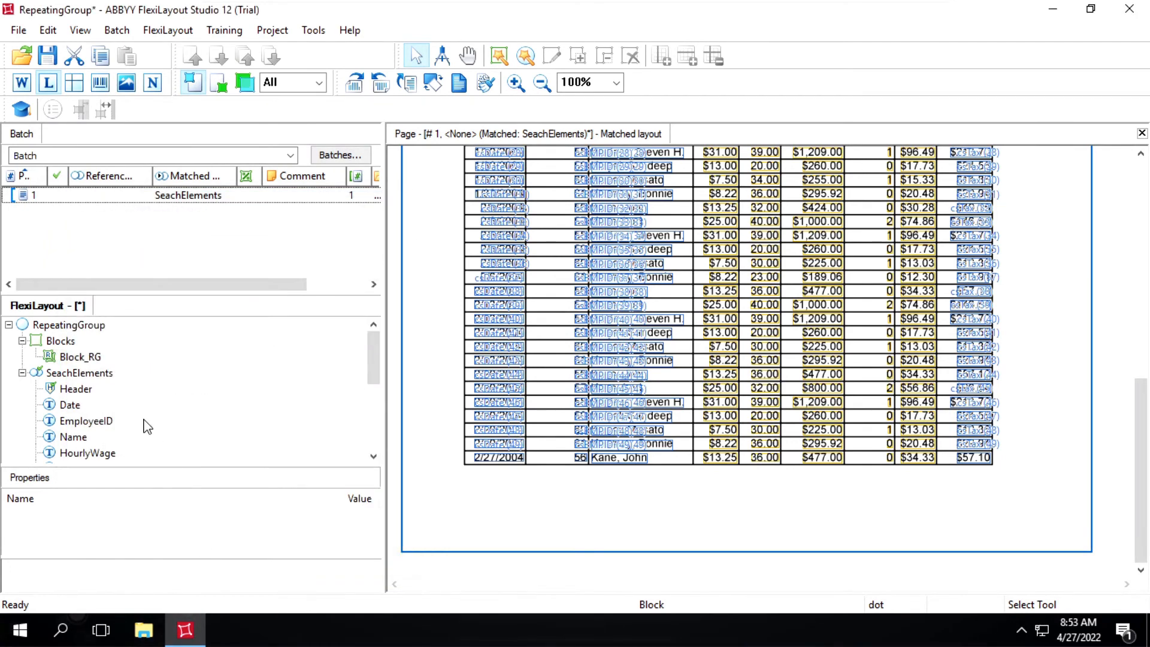
Step: Add a Text block named Date inside the Block_RG repeating group block
left_click(83, 358)
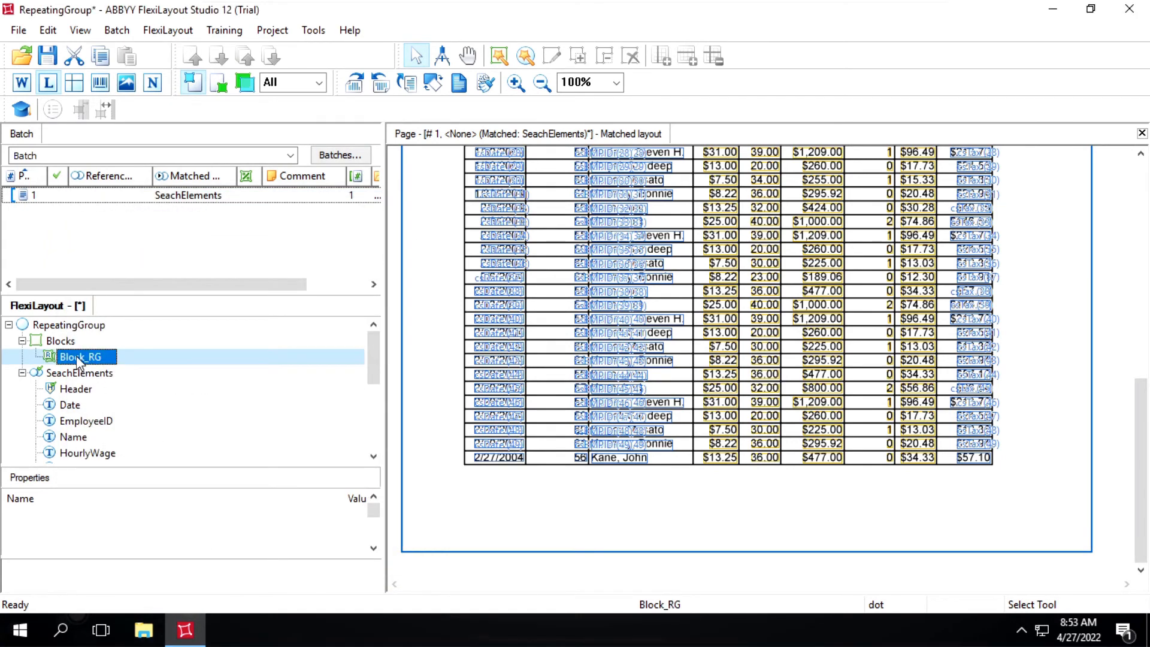
right_click(78, 359)
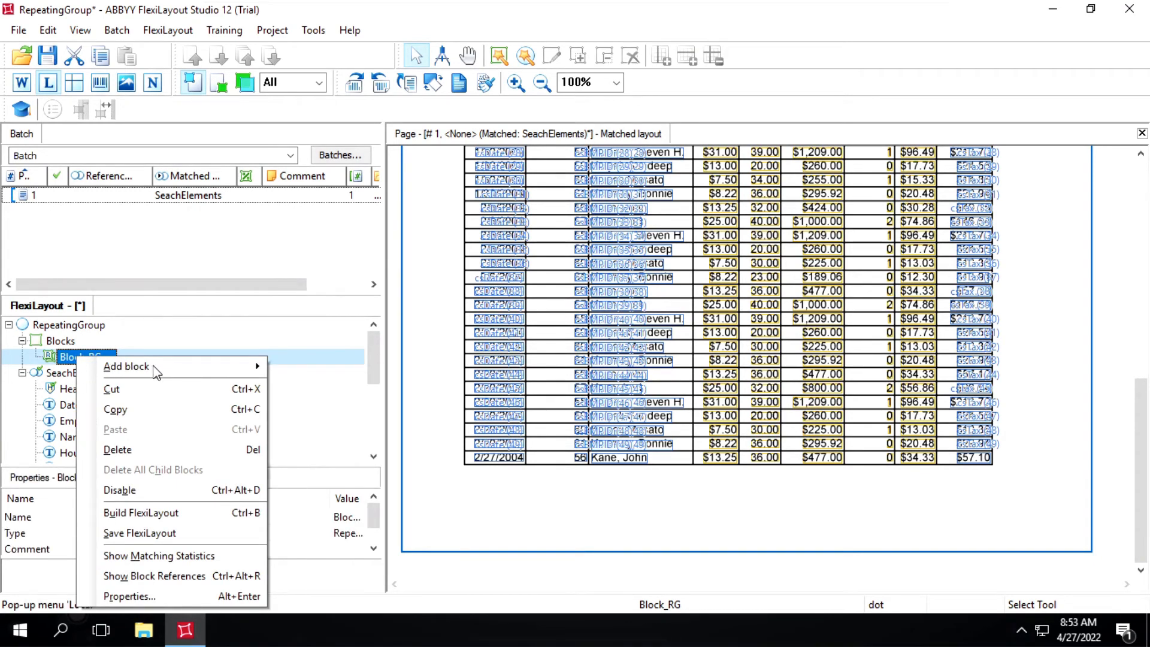
mouse_move(153, 366)
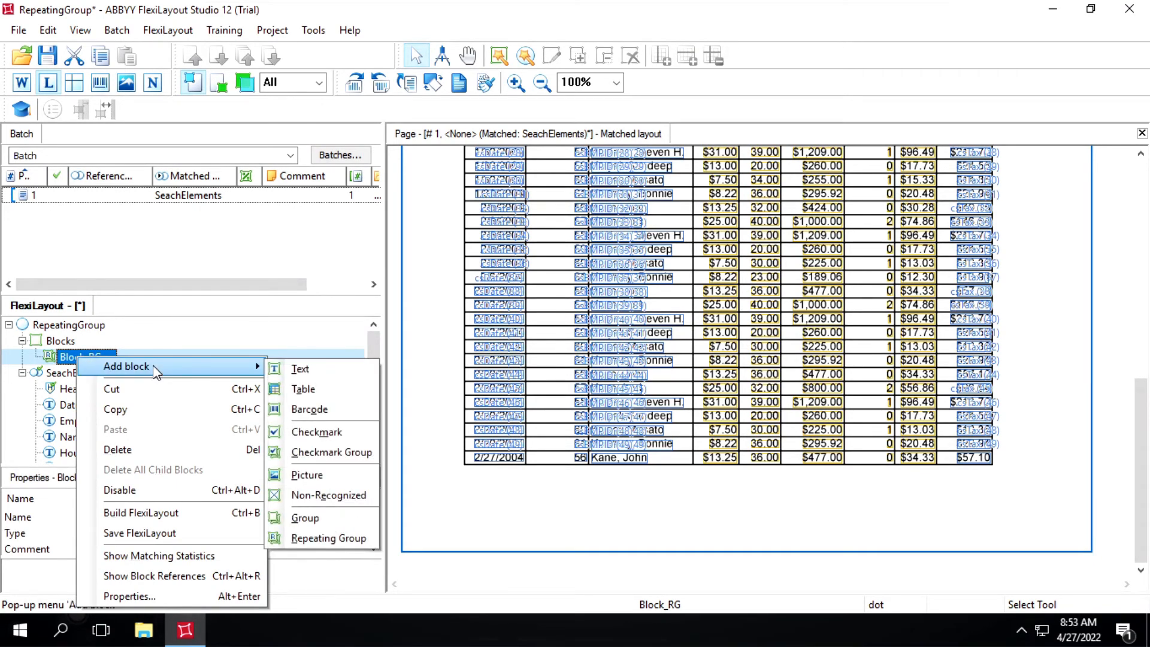
left_click(297, 369)
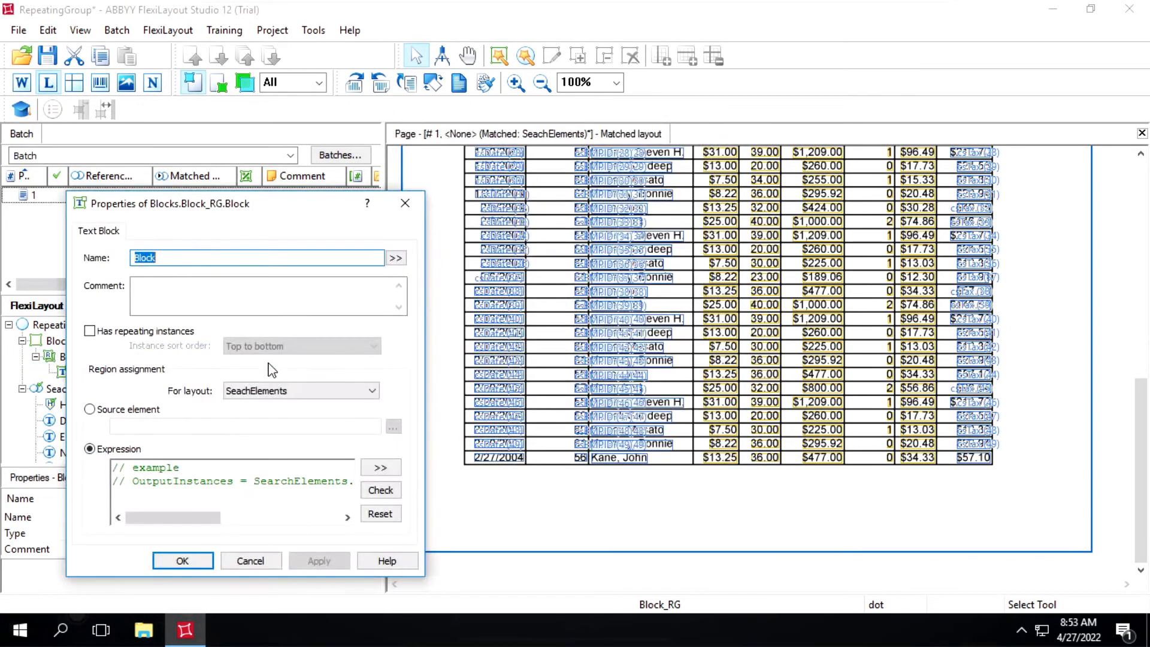
type("Date")
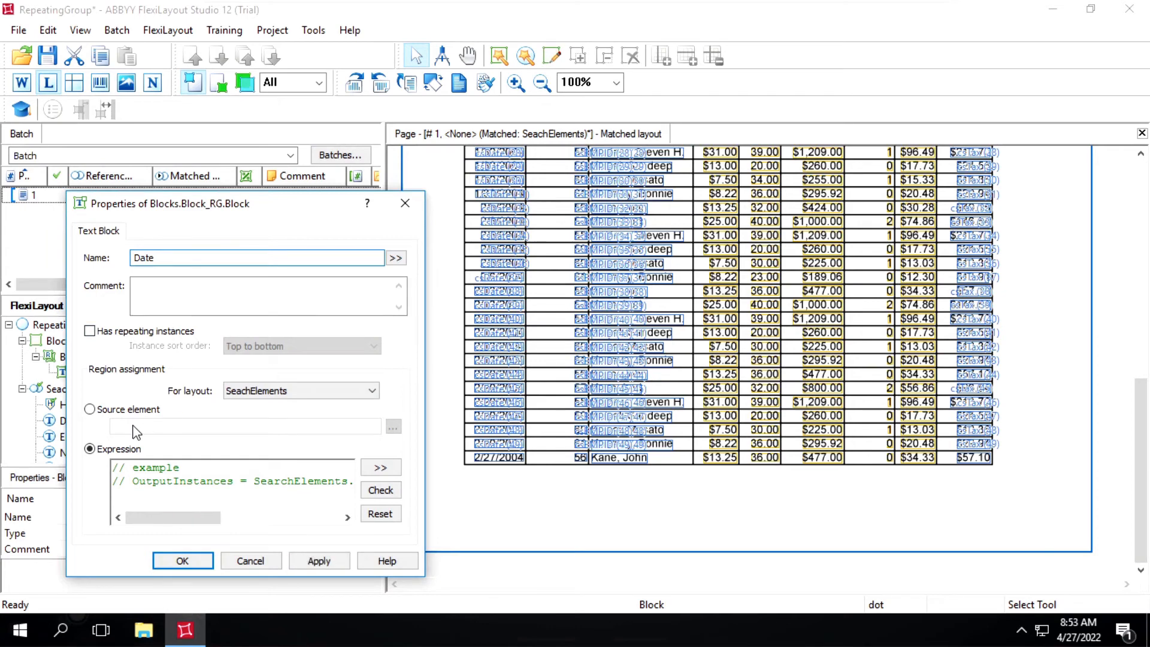
Step: Set the Date block's source element to SeachElements.RepeatingGroup.AllInstances.csDate and save its properties
left_click(147, 413)
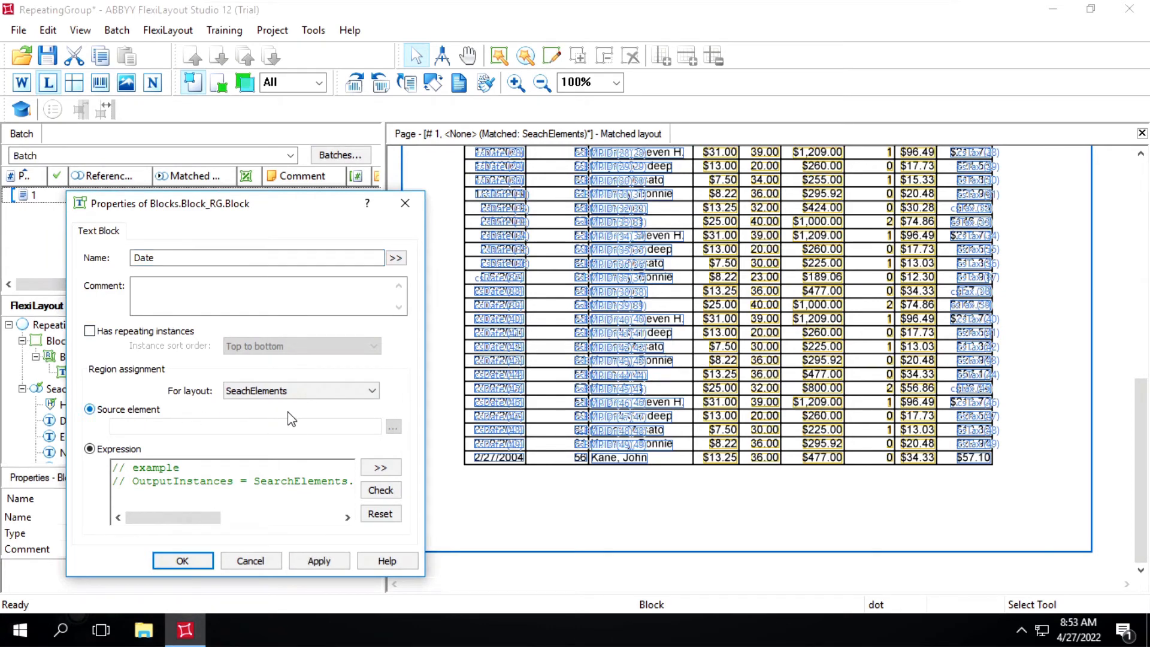
left_click(393, 428)
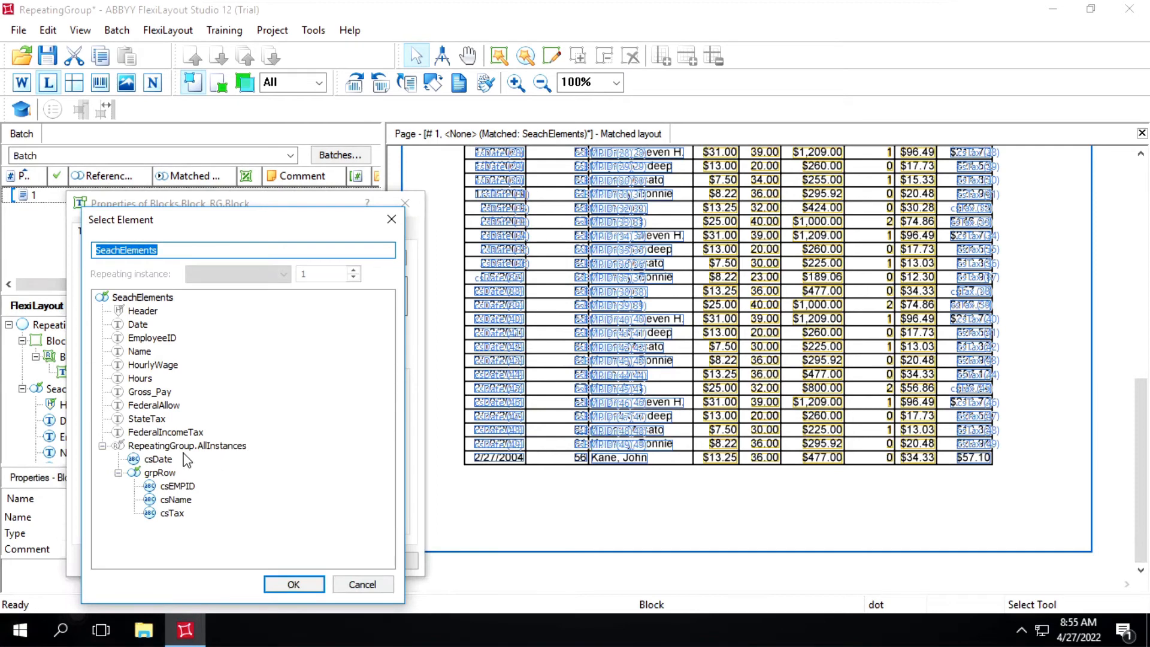
left_click(148, 462)
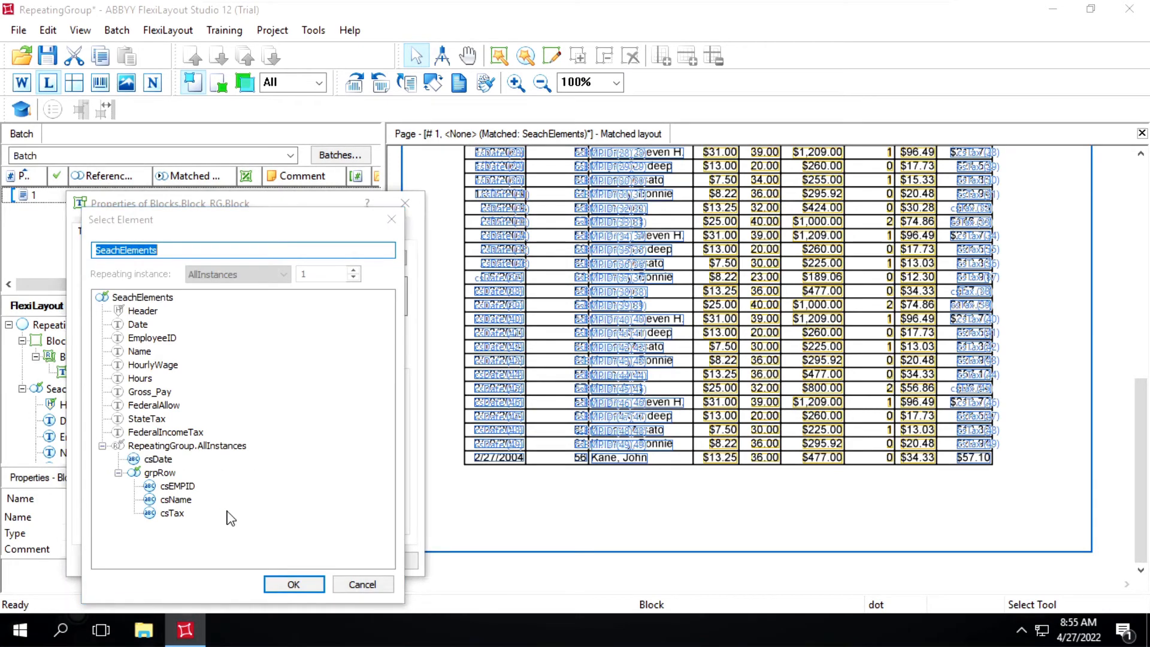
left_click(315, 585)
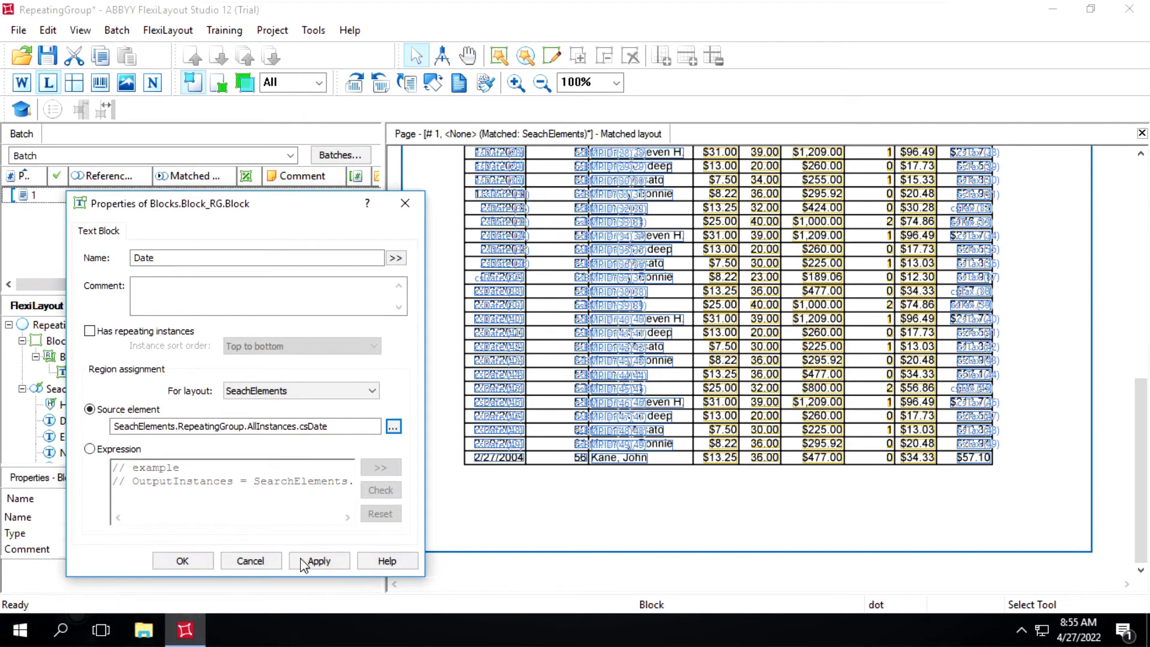
left_click(305, 562)
left_click(183, 560)
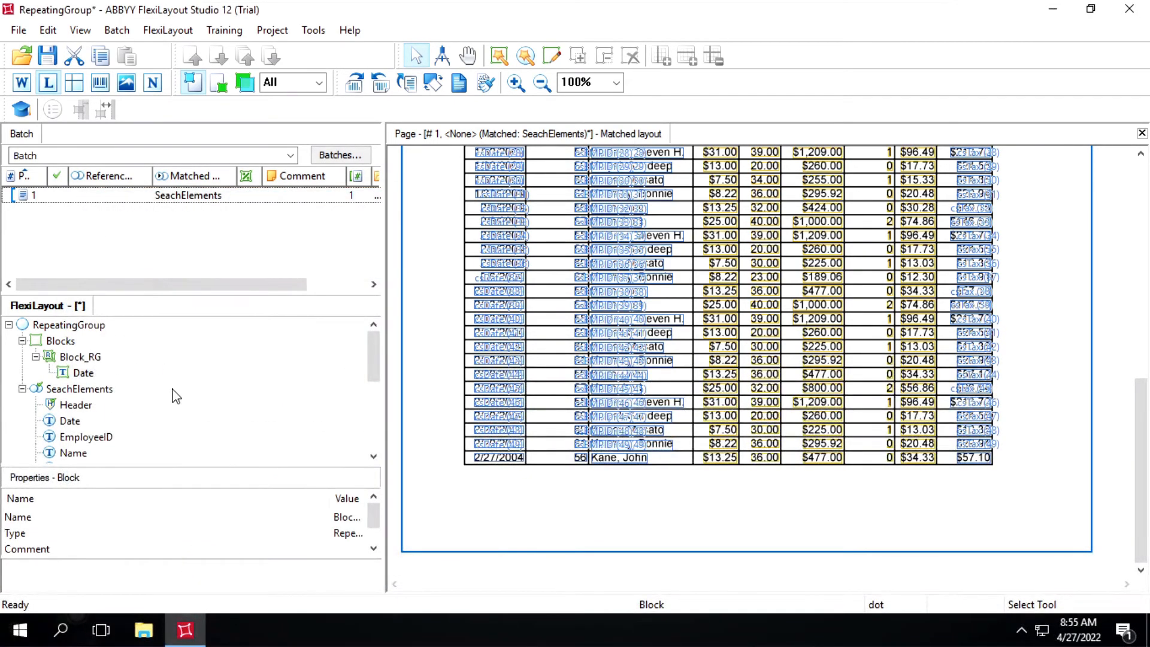
Step: Add a Text block named EMP_ID inside the Block_RG repeating group block
left_click(99, 368)
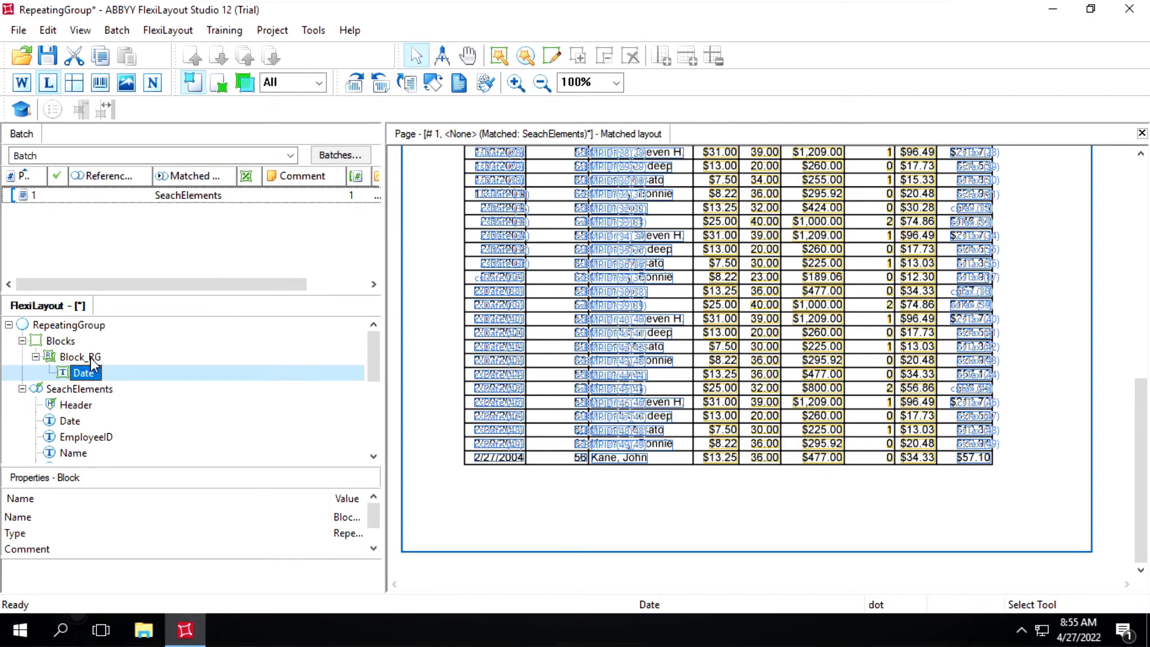
left_click(91, 357)
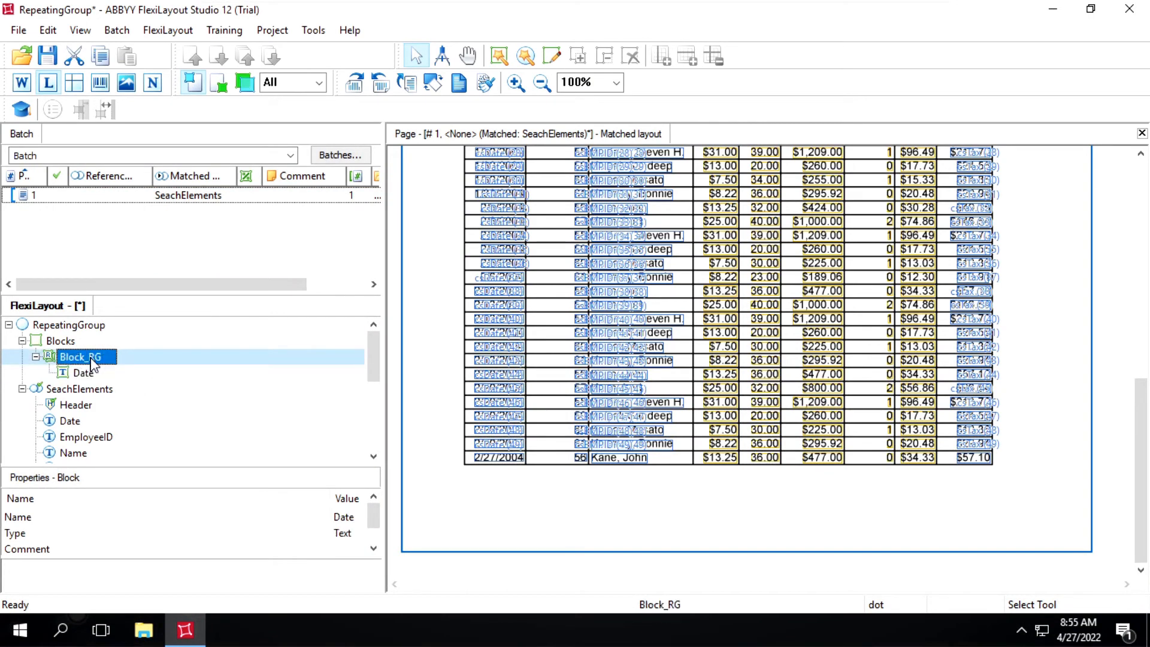
right_click(91, 363)
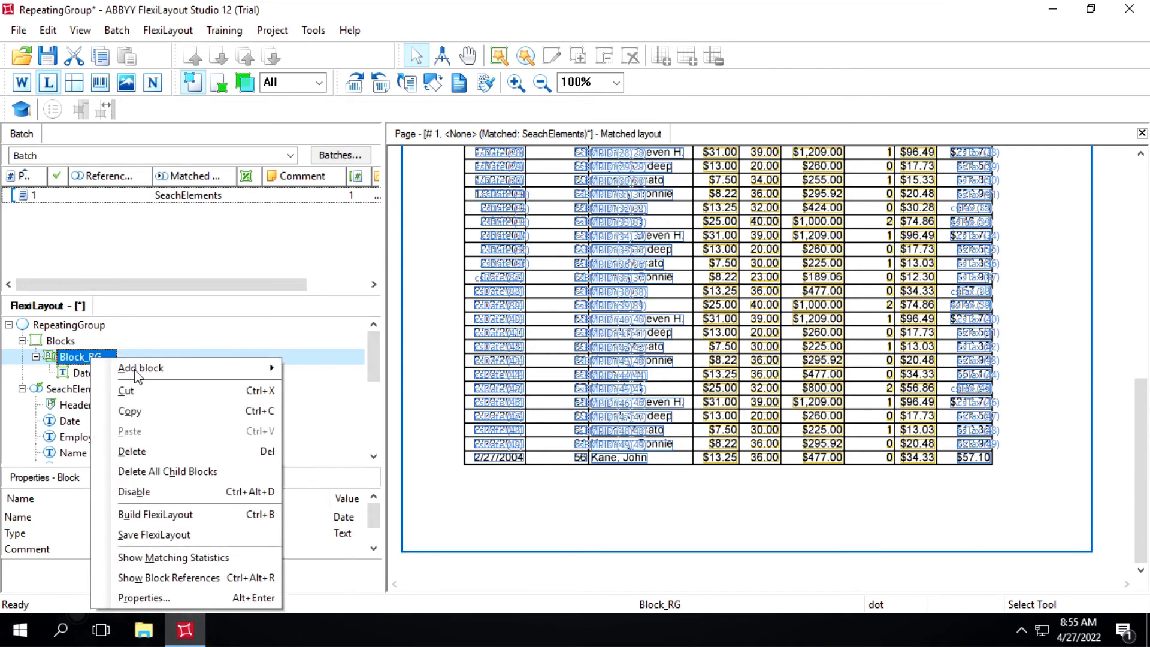
mouse_move(180, 369)
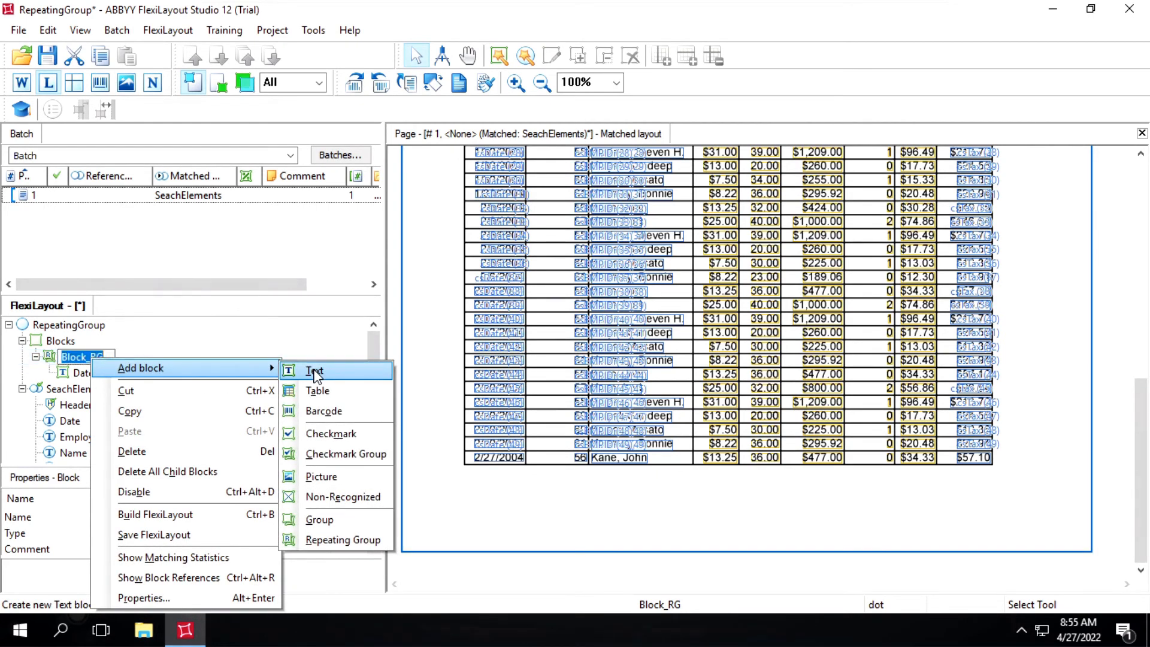
left_click(314, 371)
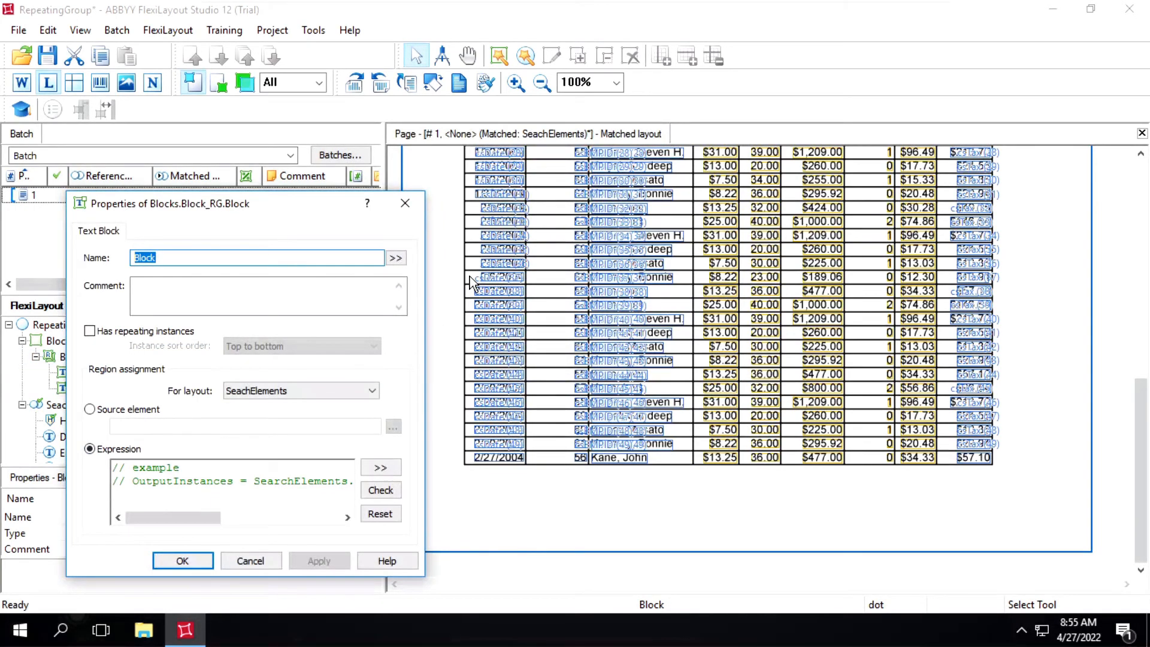
type("EMP_ID")
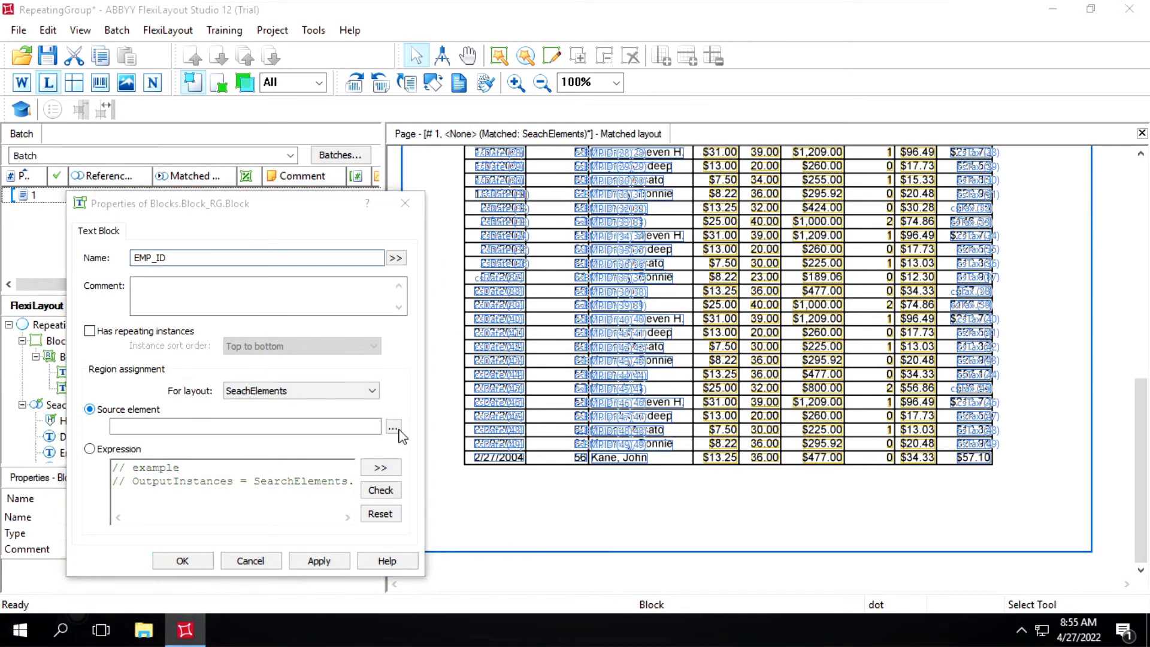
Step: Set the EMP_ID block's source element to SeachElements.RepeatingGroup.AllInstances.grpRow.csEMPID and save its properties
left_click(398, 429)
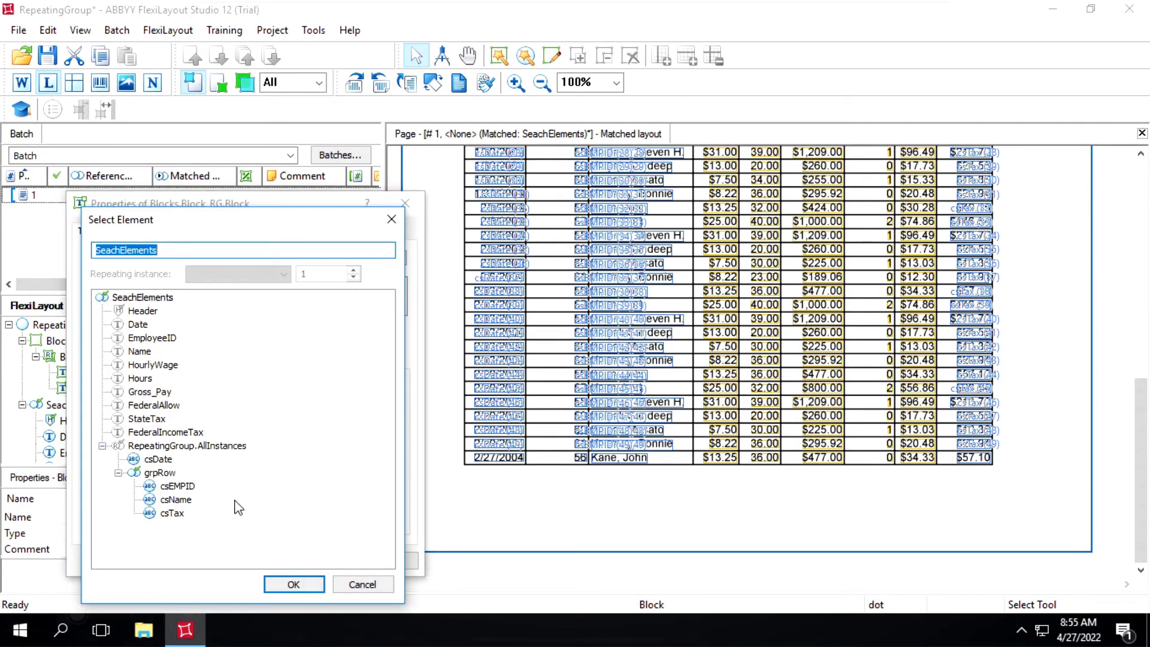
left_click(179, 488)
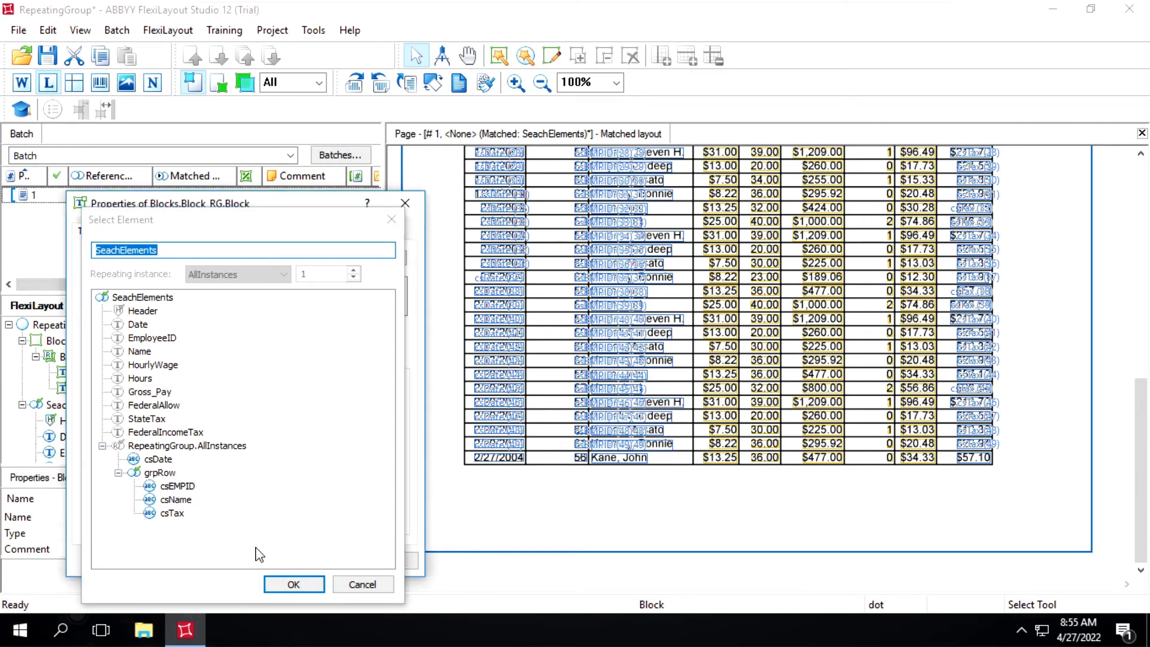
left_click(293, 584)
left_click(310, 562)
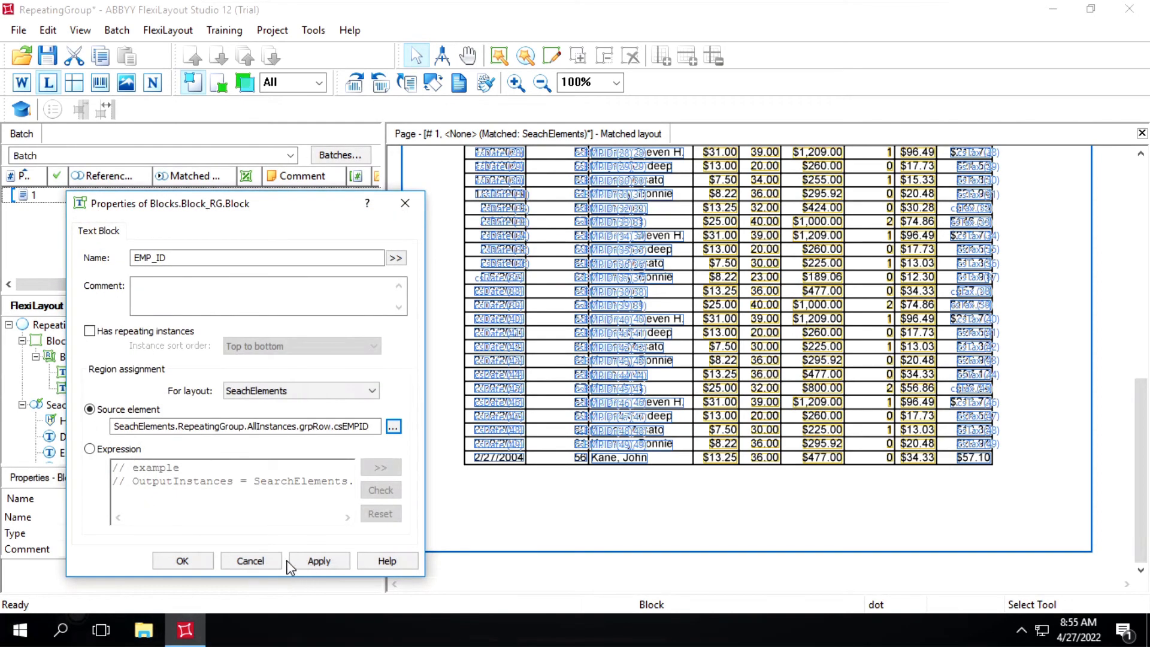
left_click(183, 561)
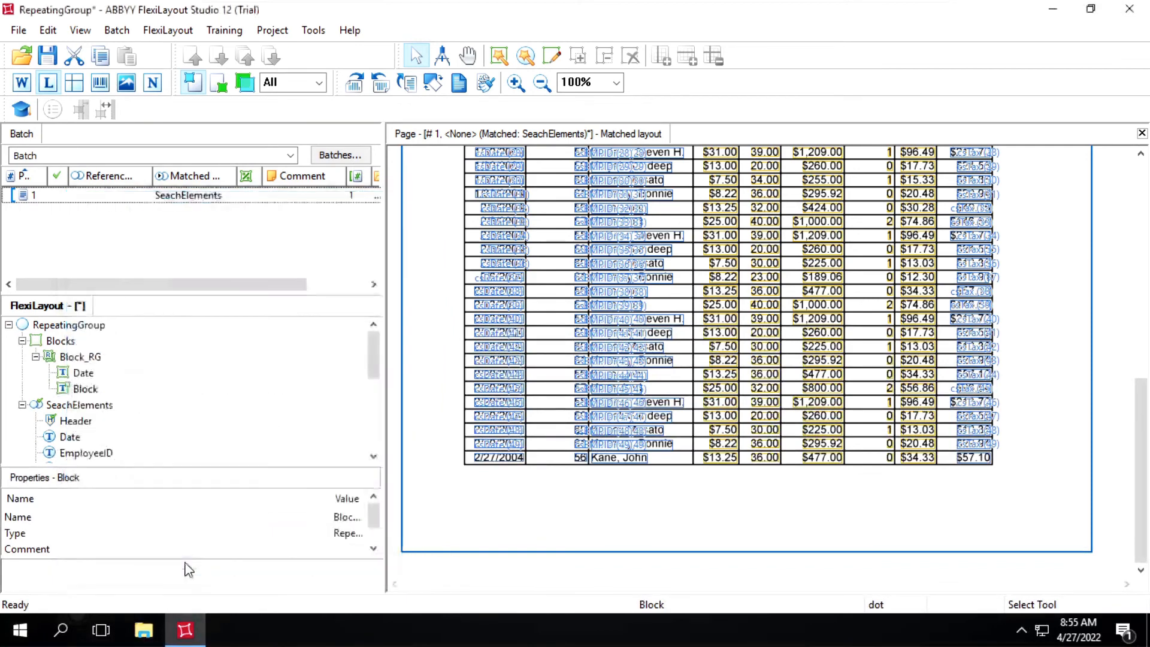
Step: Add a Text block named Name inside the Block_RG repeating group block
left_click(90, 359)
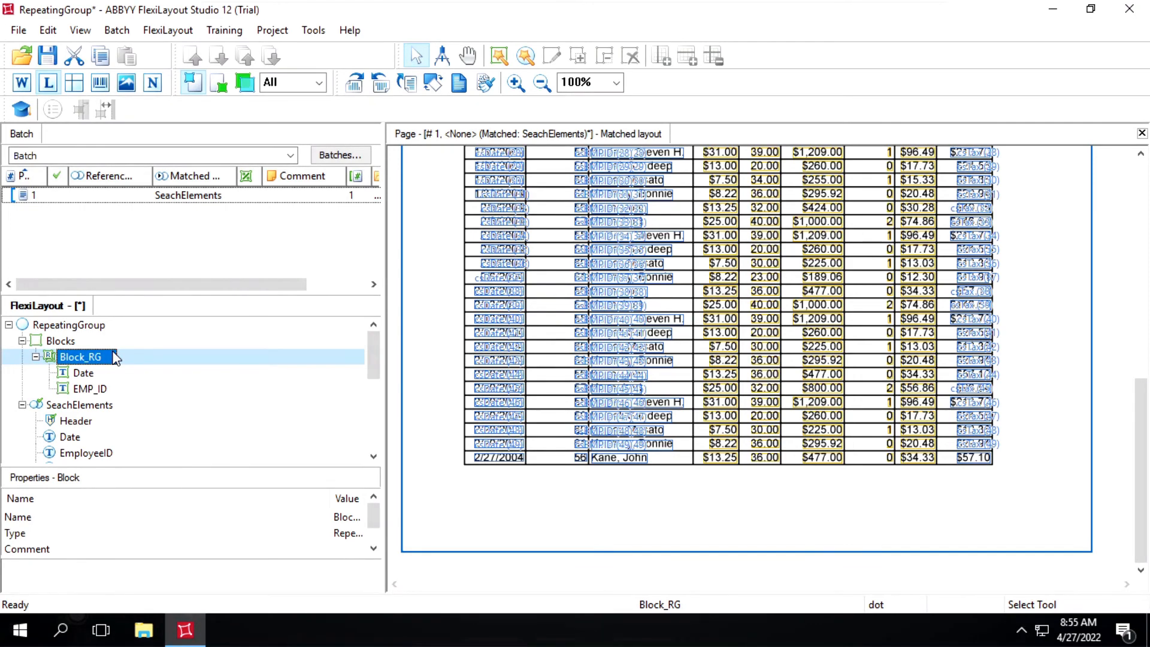
right_click(115, 358)
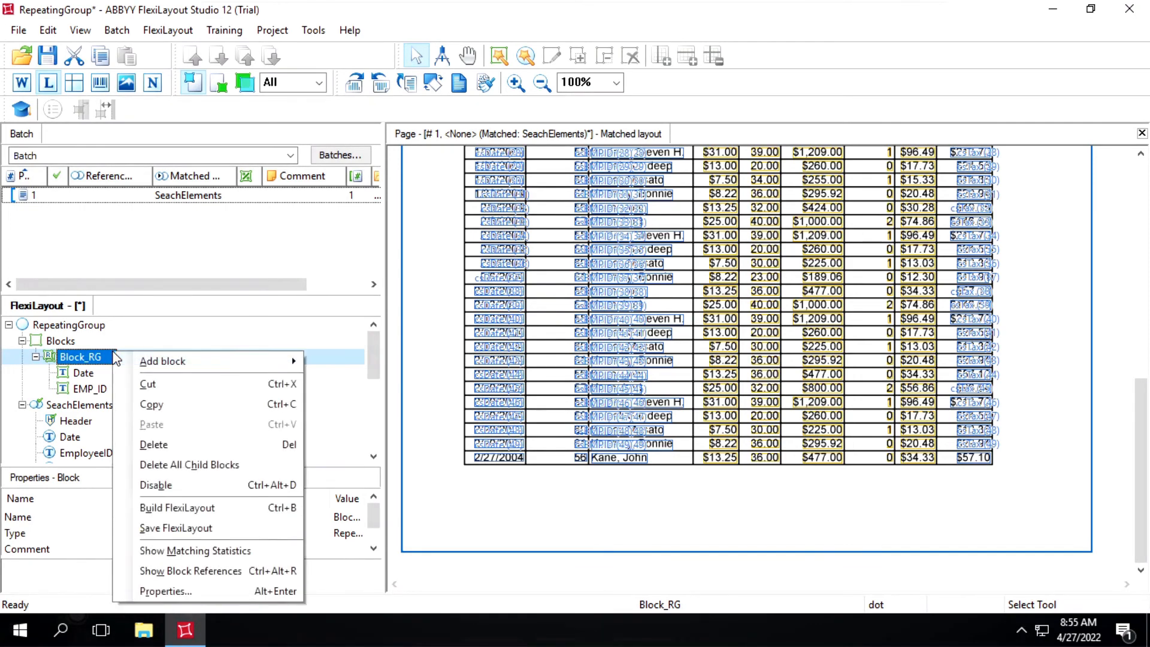
left_click(182, 364)
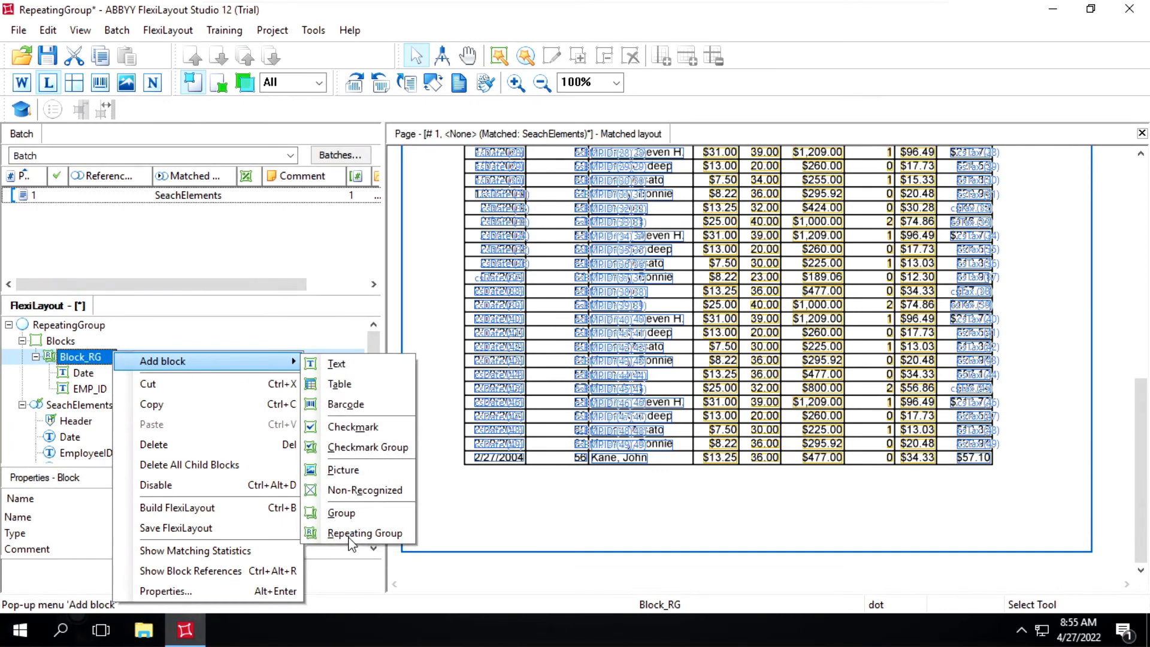
left_click(336, 366)
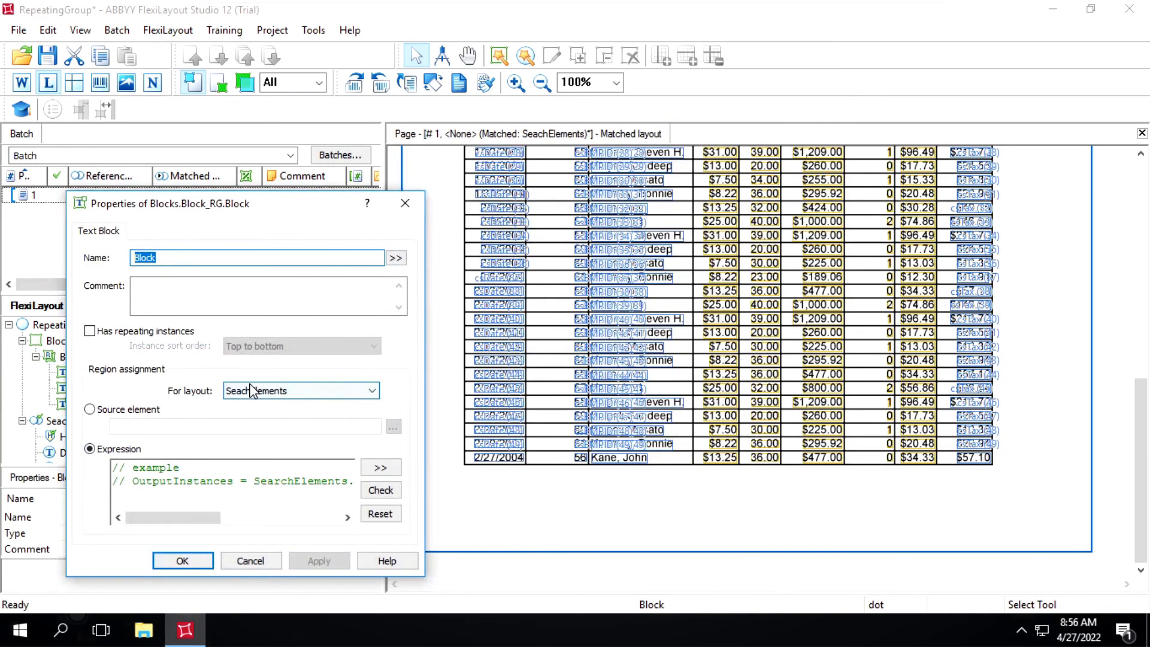
type("Name")
Step: Set the Name block's source element to SeachElements.RepeatingGroup.AllInstances.grpRow.csName and save its properties
left_click(129, 412)
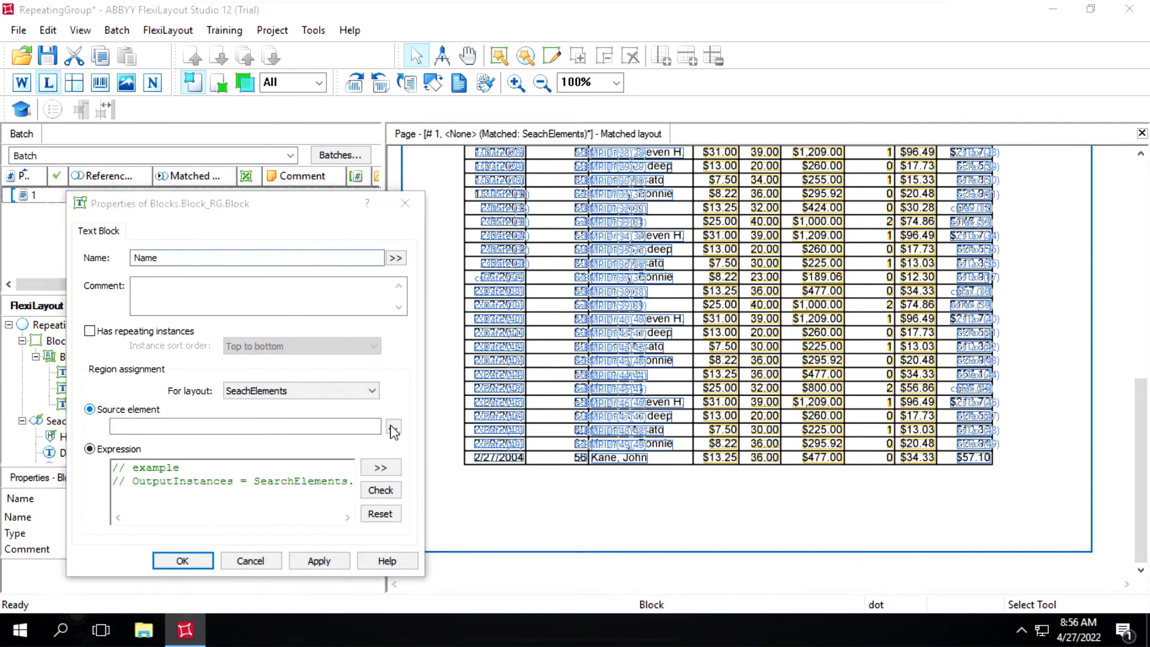
left_click(394, 428)
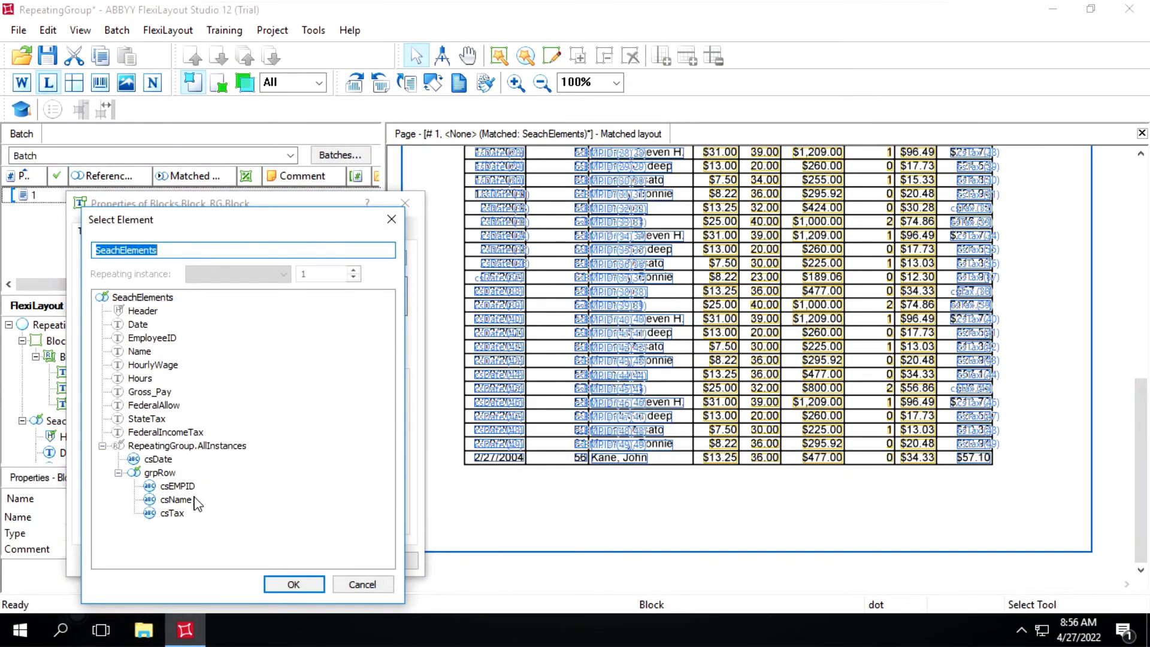
left_click(188, 500)
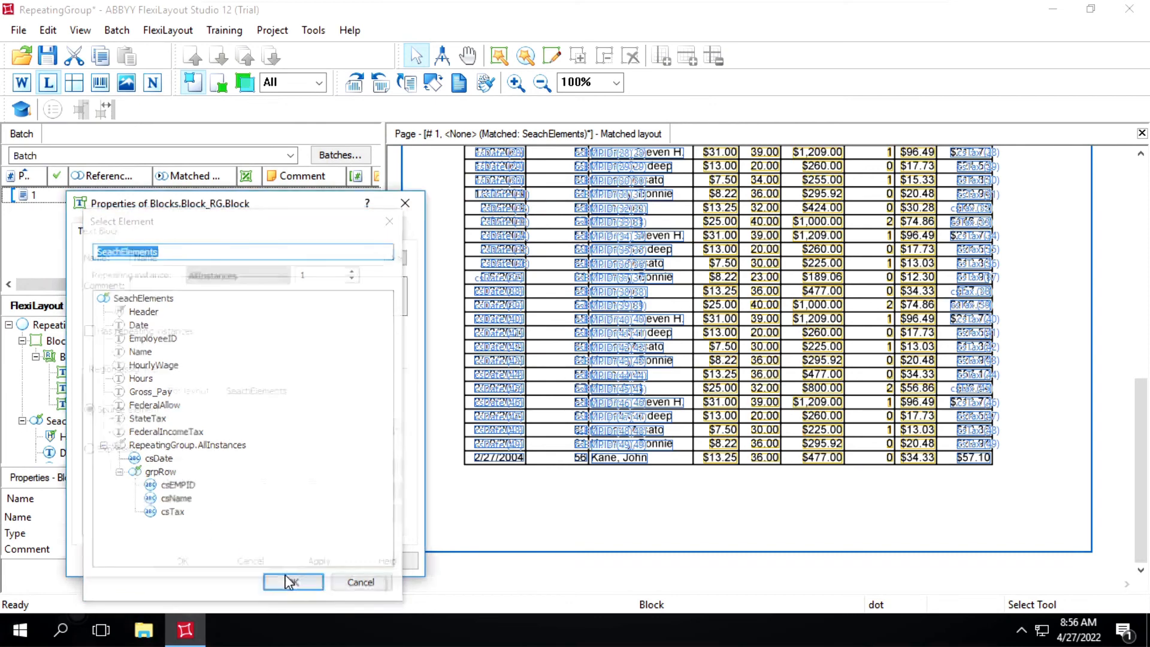
left_click(292, 583)
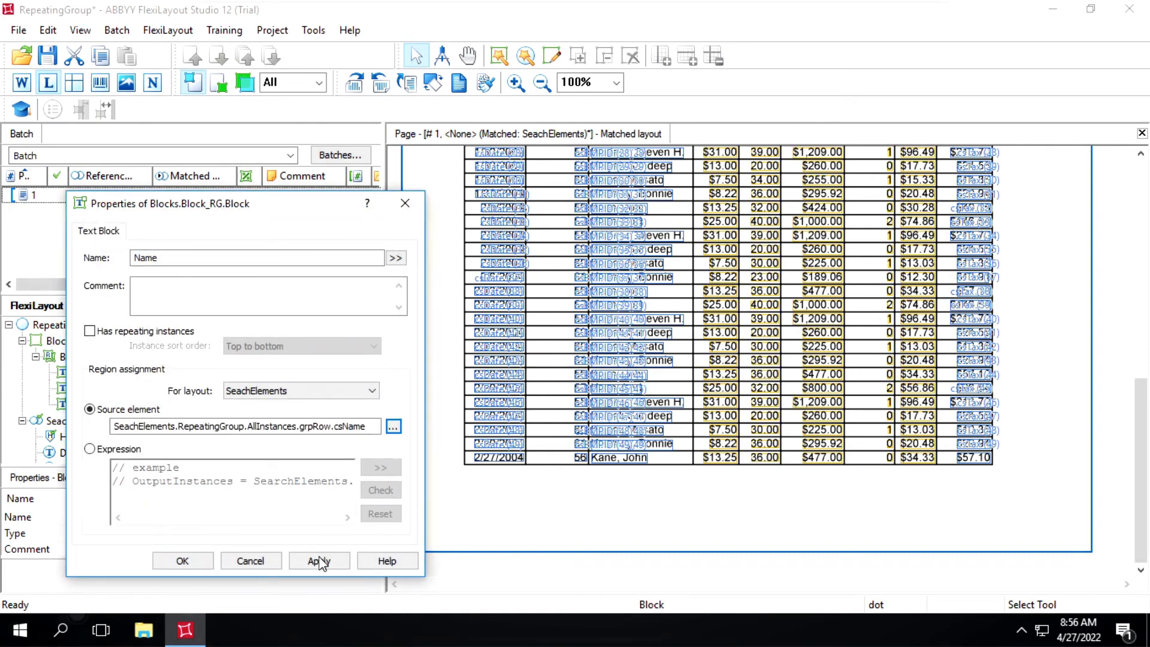
left_click(294, 561)
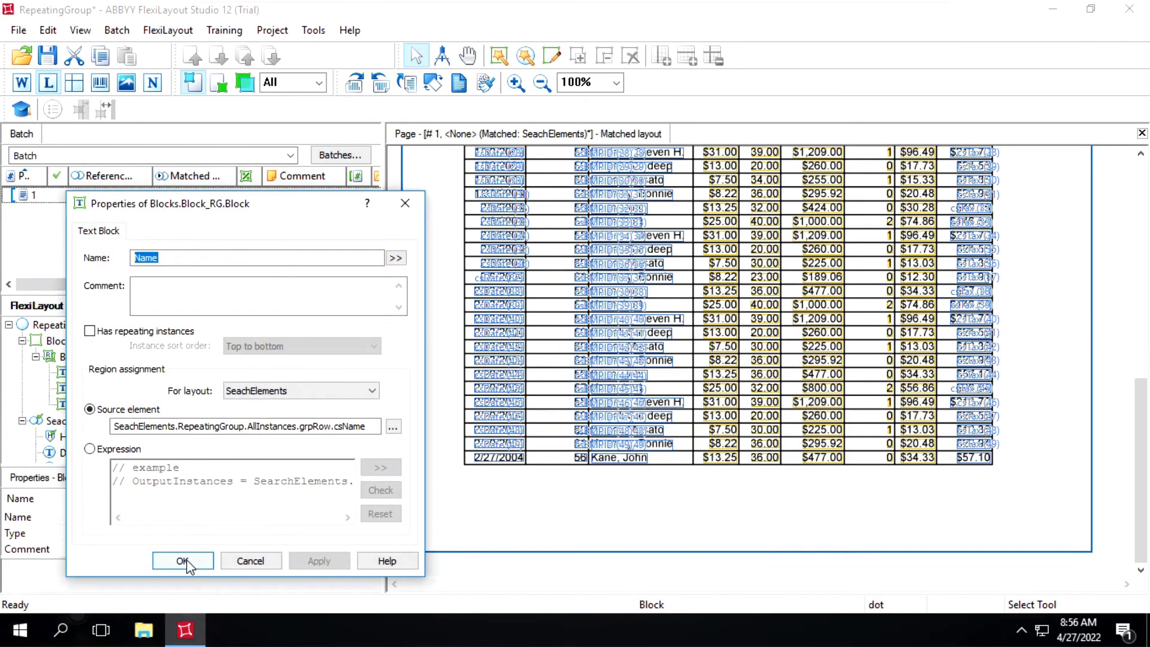
left_click(182, 561)
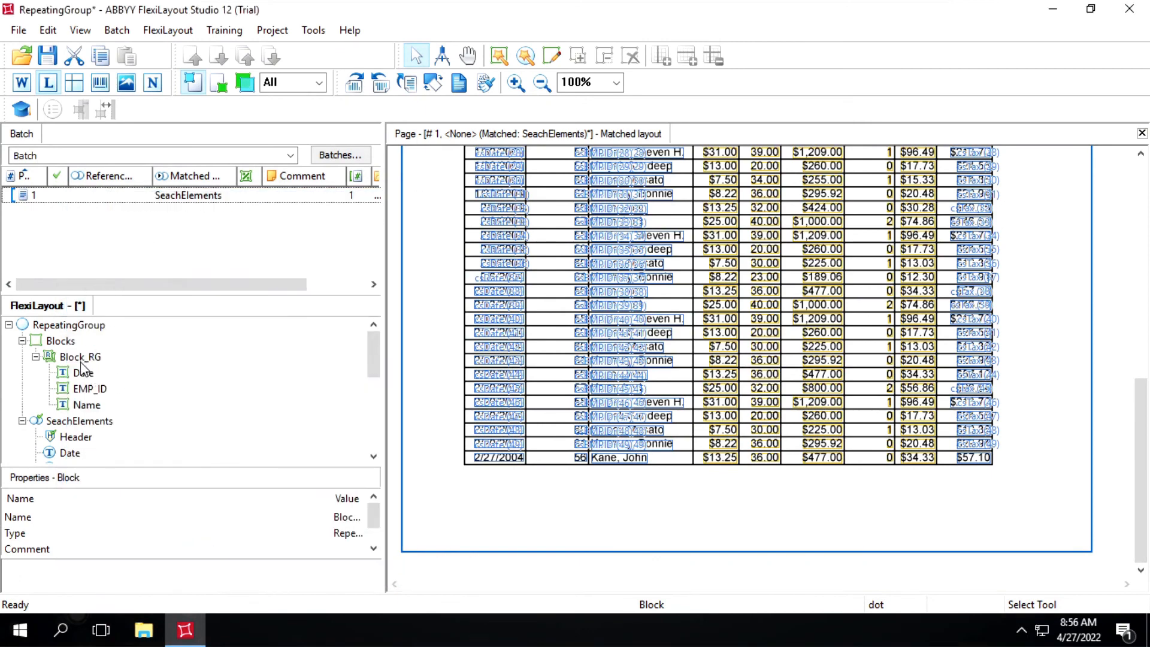
Step: Add a Text block named Tax inside the Block_RG repeating group block
left_click(82, 360)
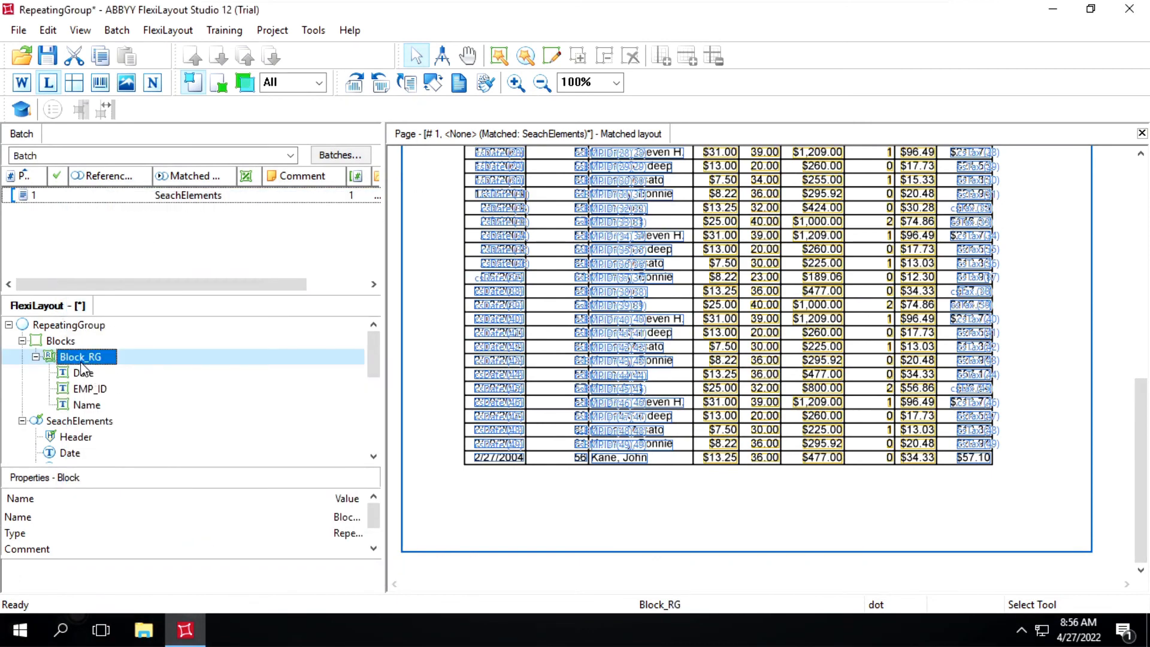
right_click(82, 361)
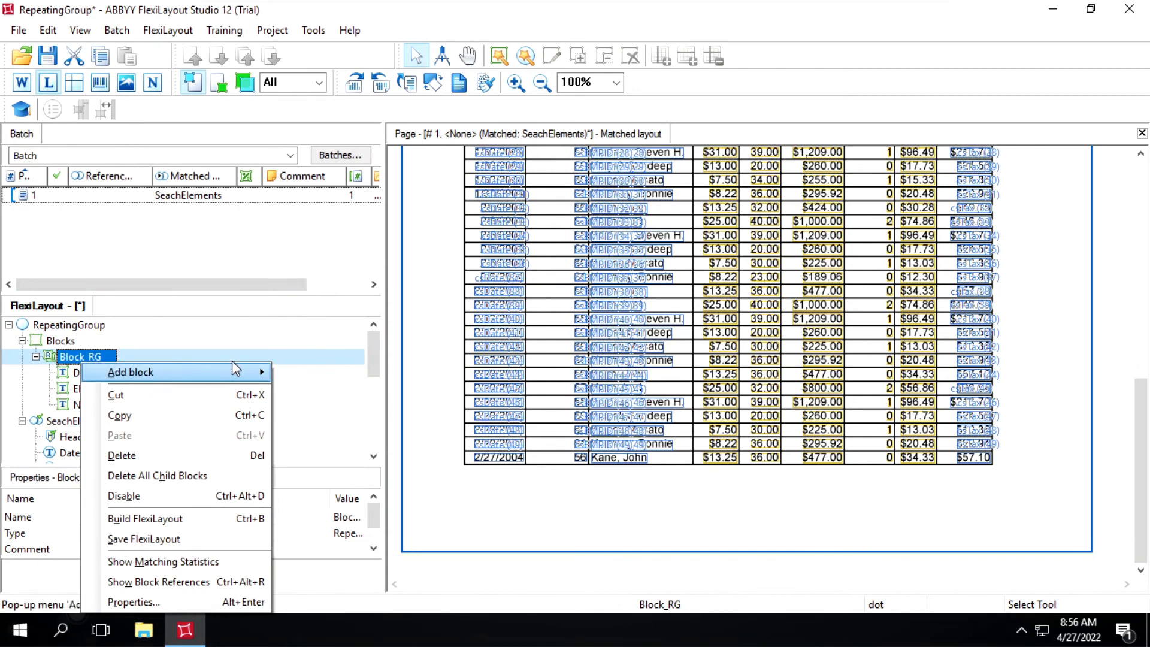
left_click(260, 374)
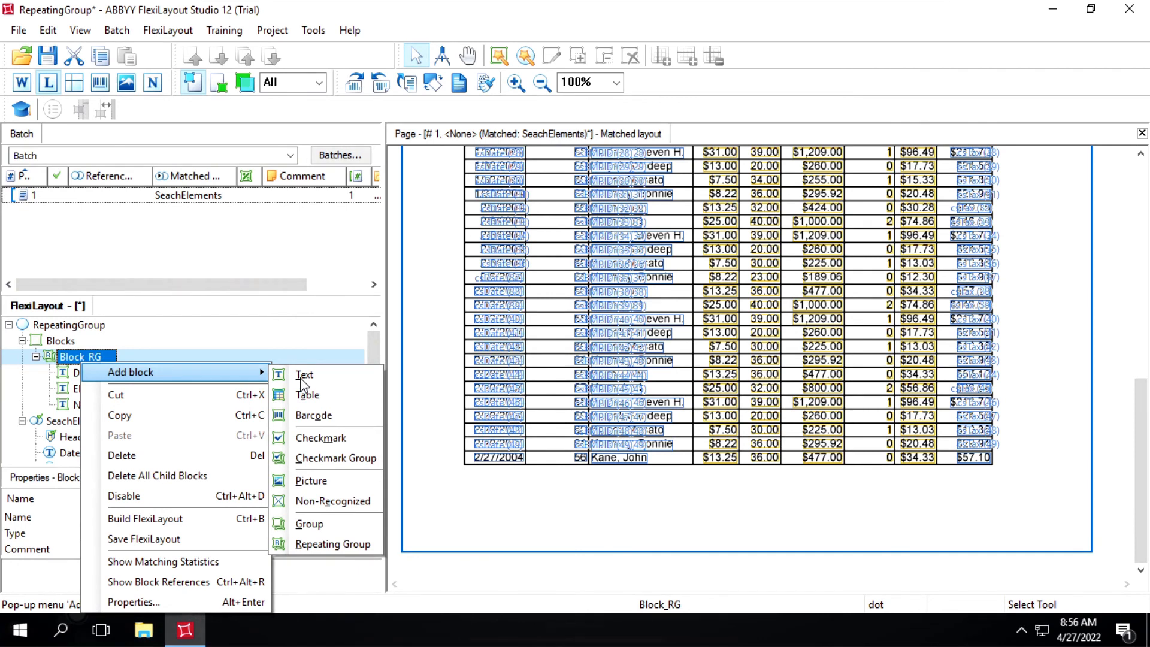
left_click(303, 377)
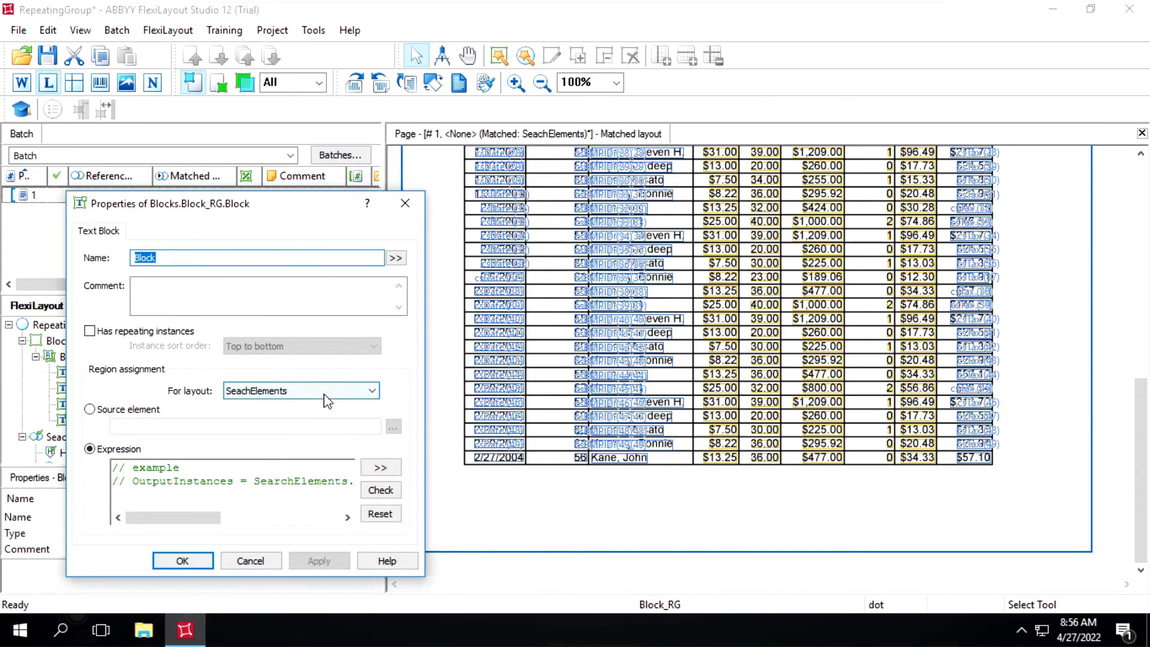
type("Tax")
Step: Set the Tax block's source element to SeachElements.RepeatingGroup.AllInstances.grpRow.csTax and save its properties
left_click(108, 413)
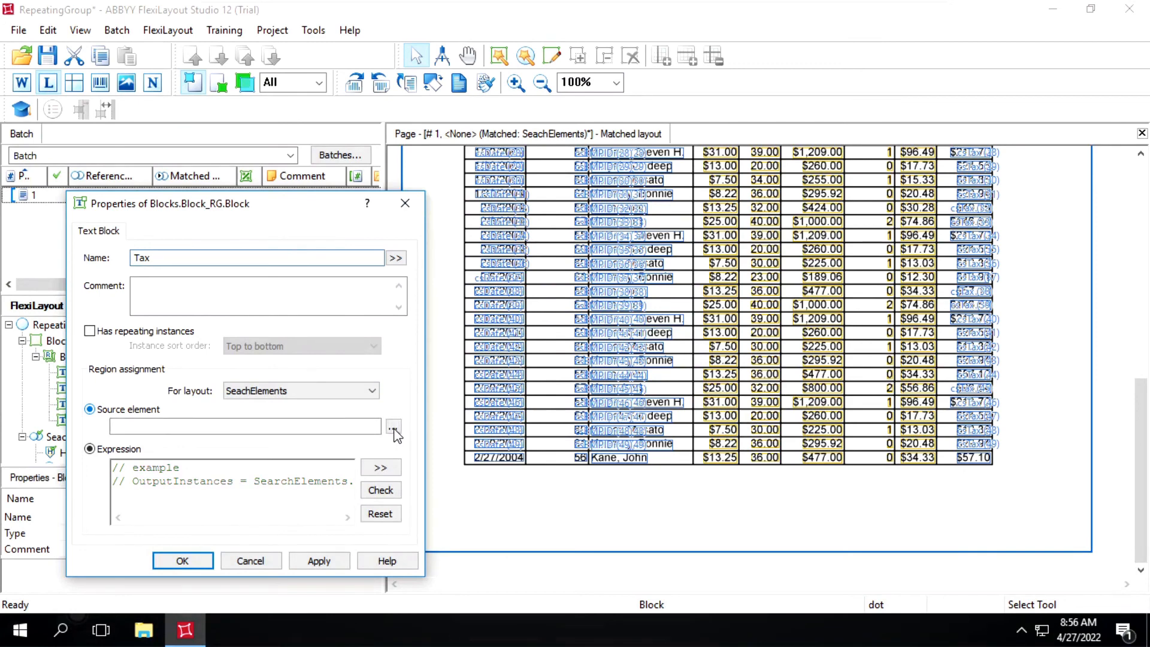
left_click(392, 427)
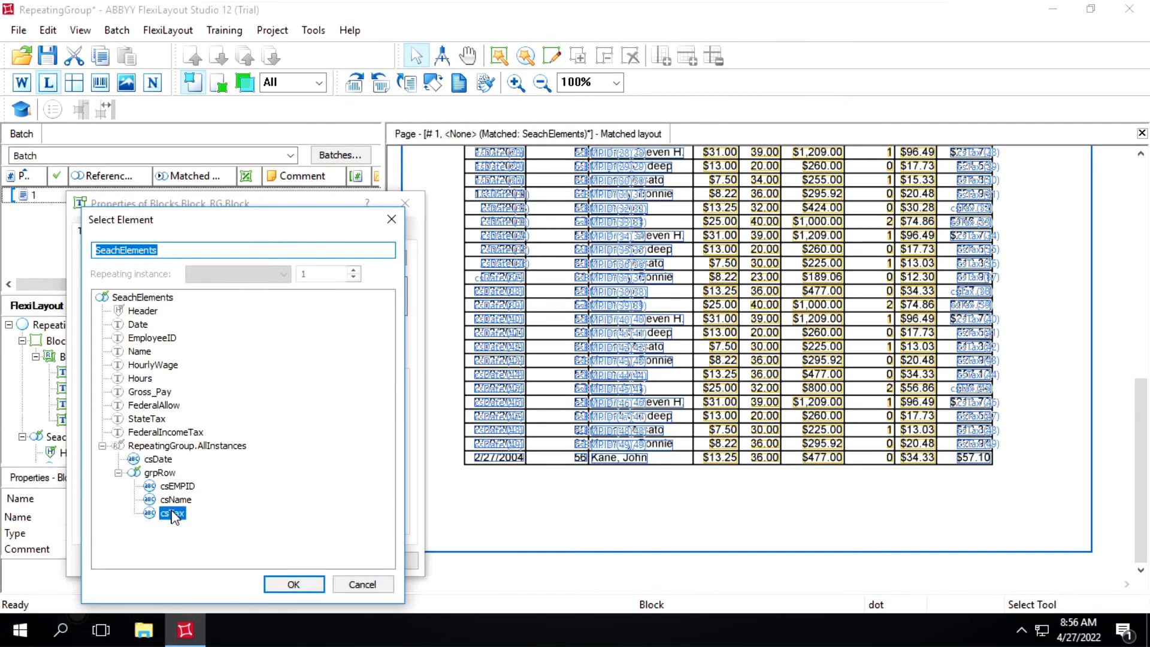
left_click(290, 581)
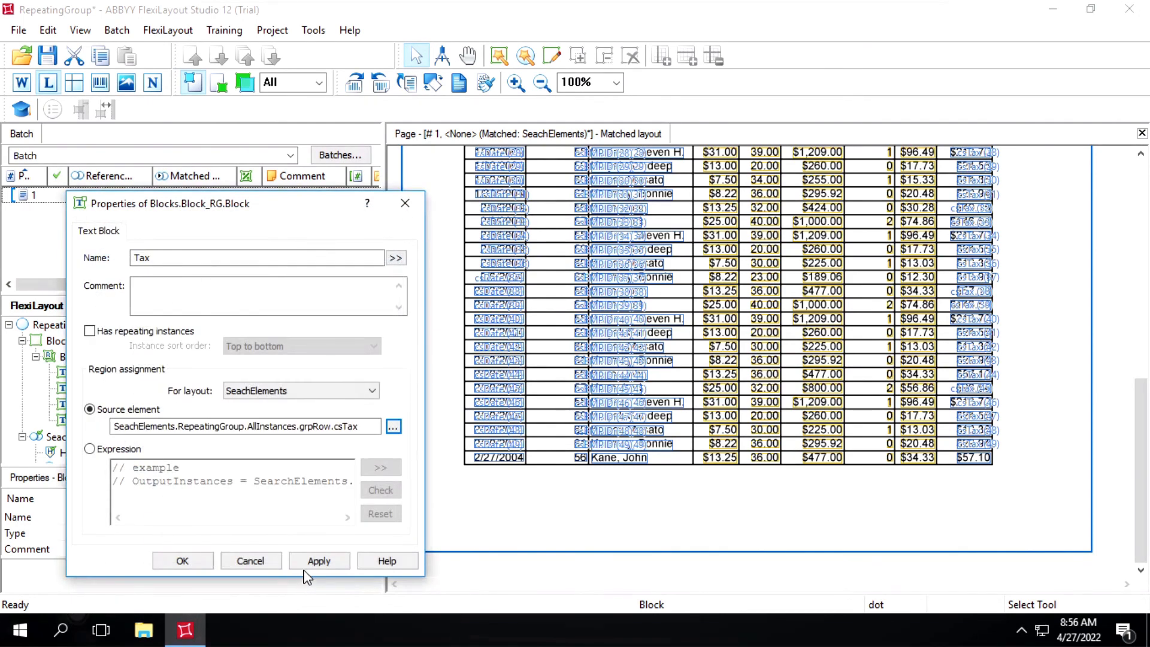
left_click(303, 566)
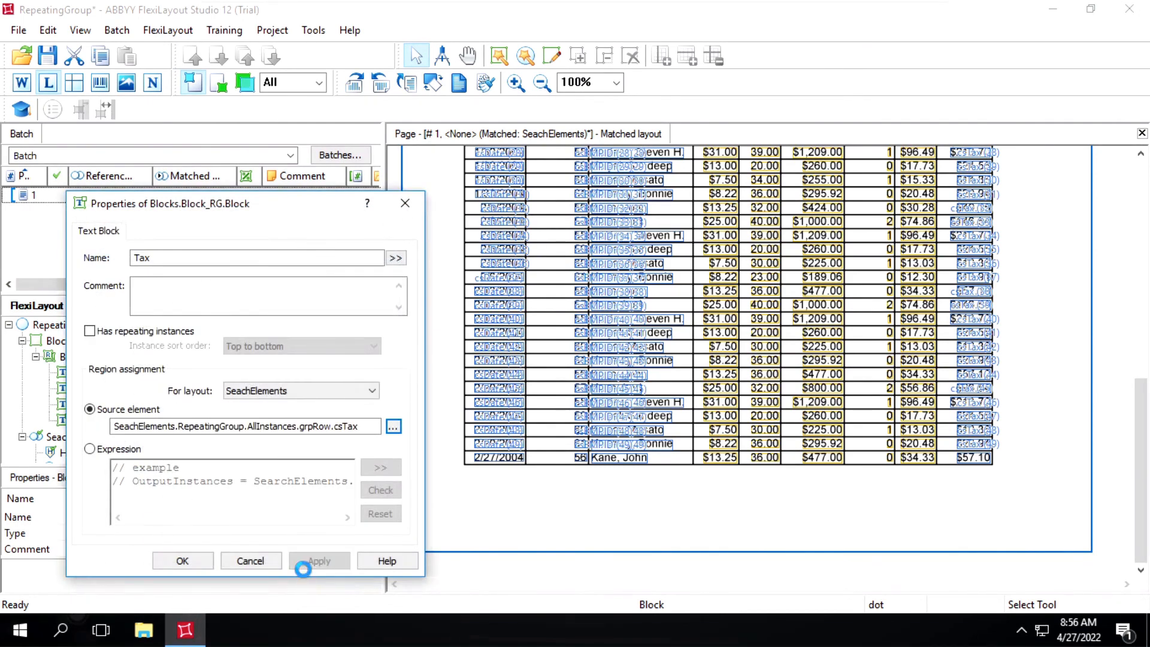
left_click(200, 563)
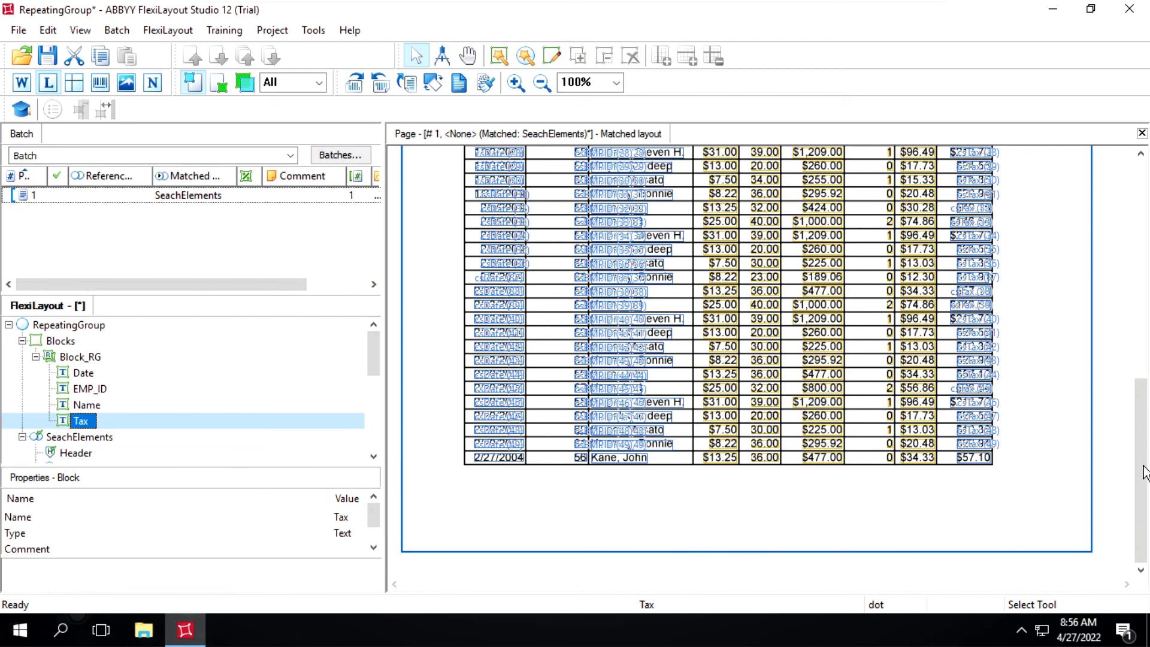
scroll(849, 418, "up", 1)
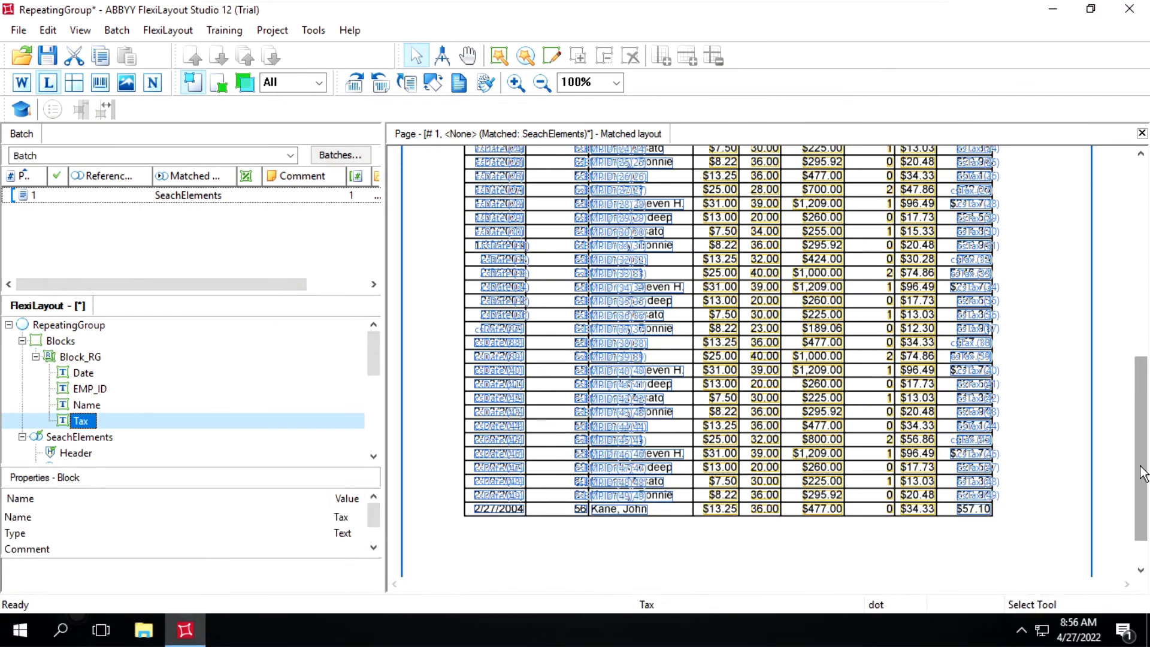
left_click_drag(1141, 473, 1143, 445)
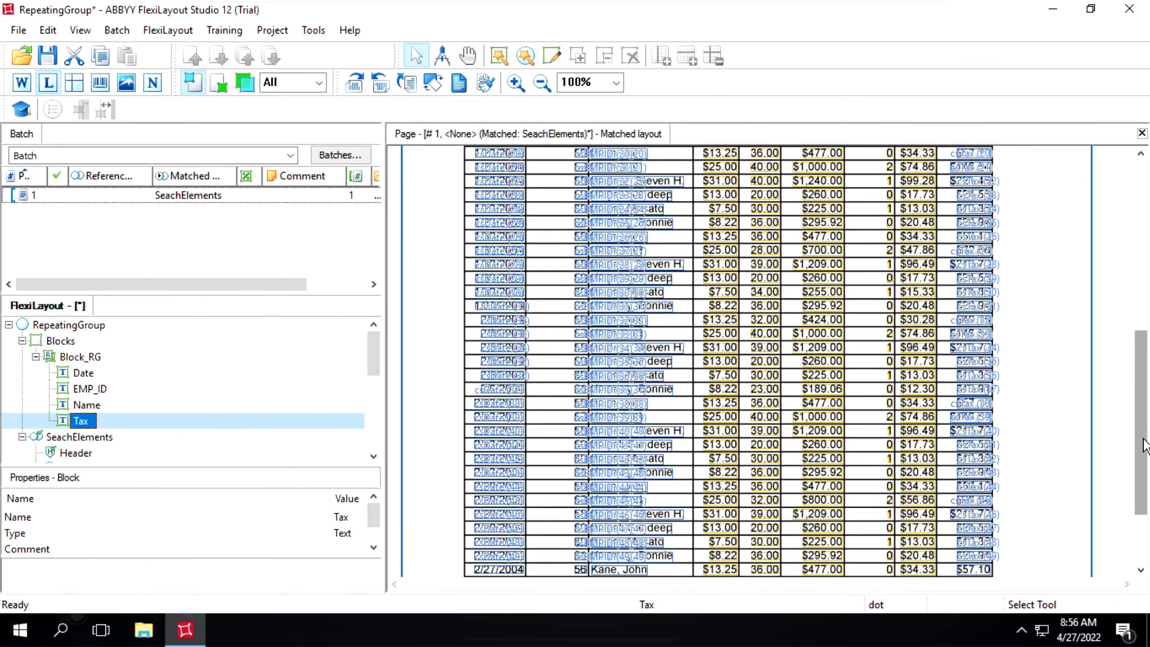